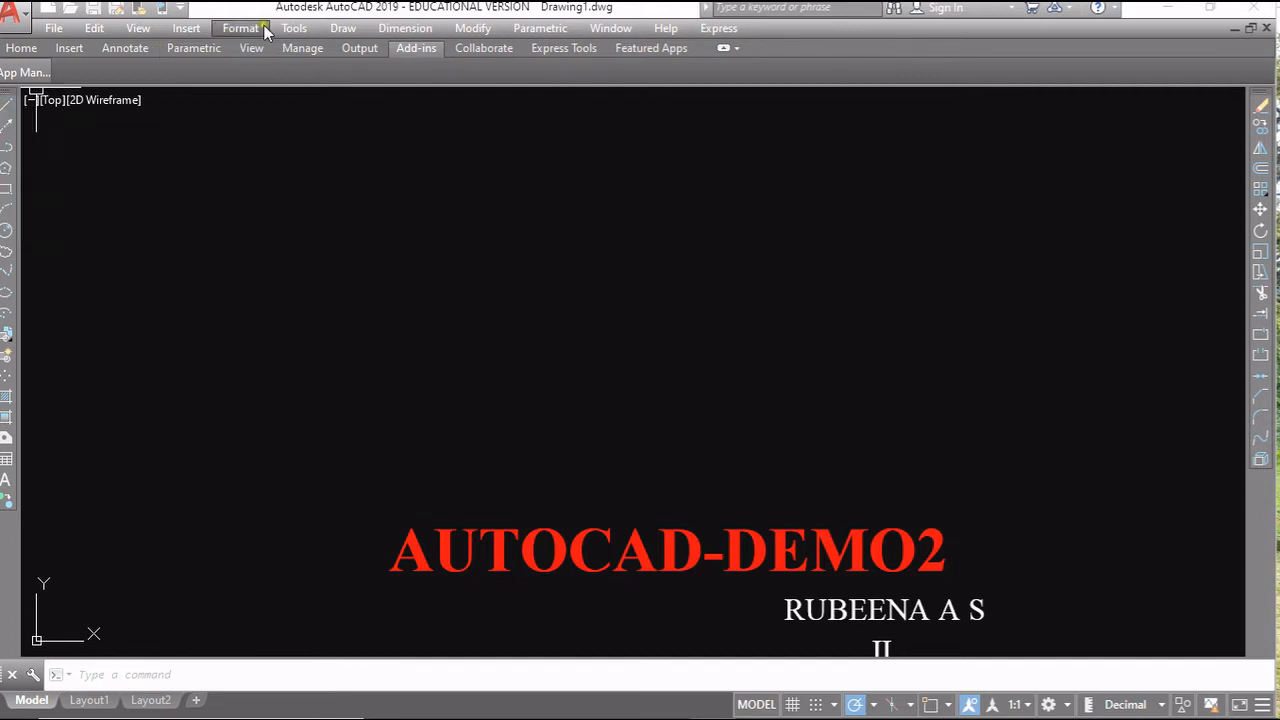
- Start a line in empty drawing space with Ortho on and draw a horizontal segment 200 units long toward the right
click(346, 28)
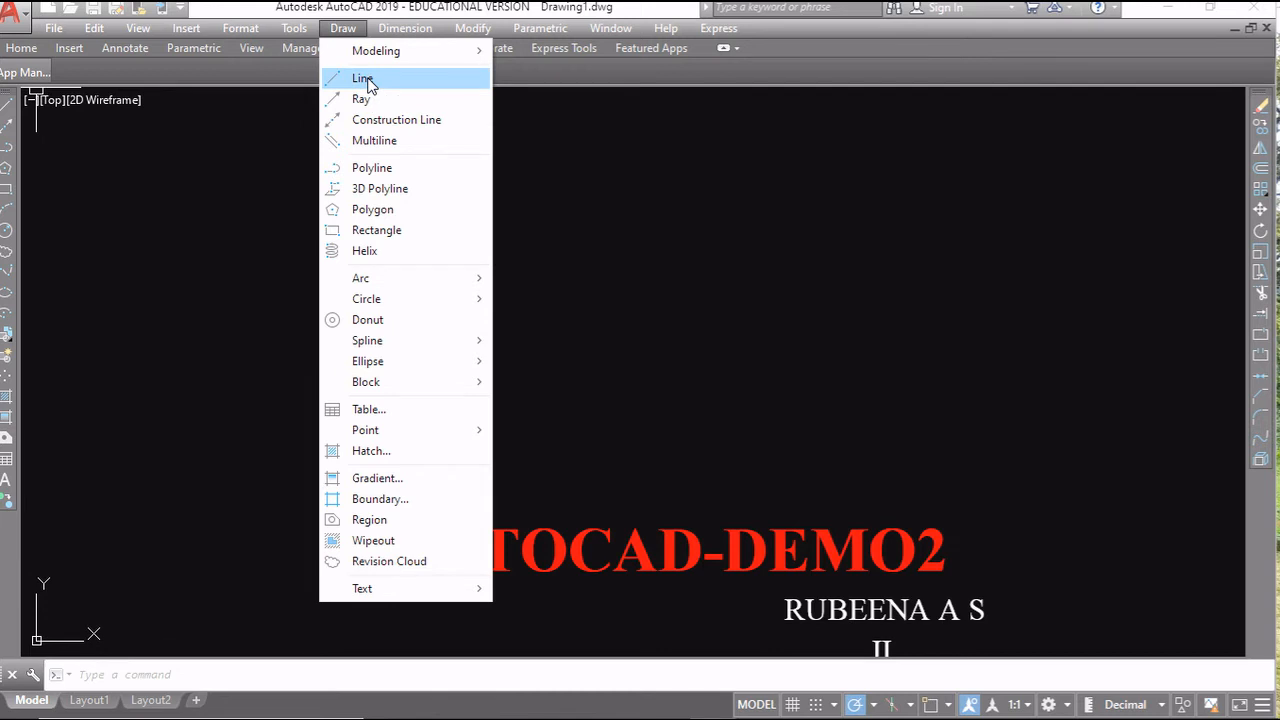
click(364, 79)
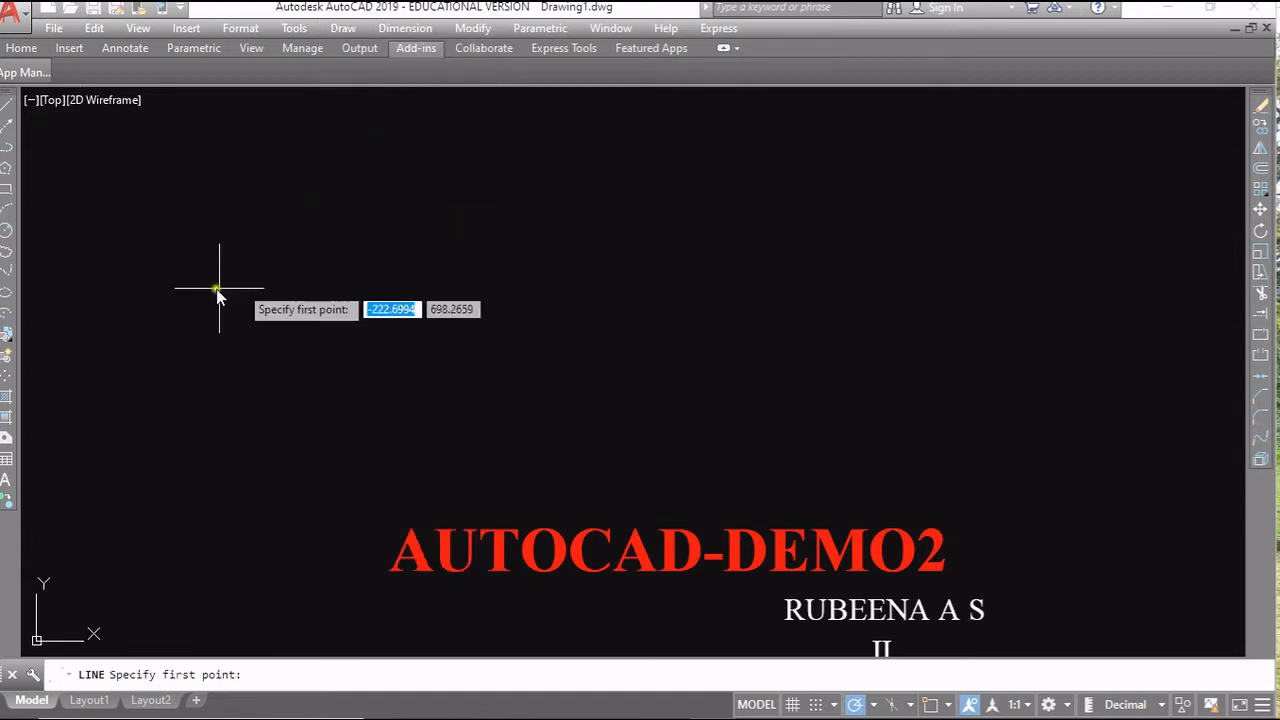
click(189, 145)
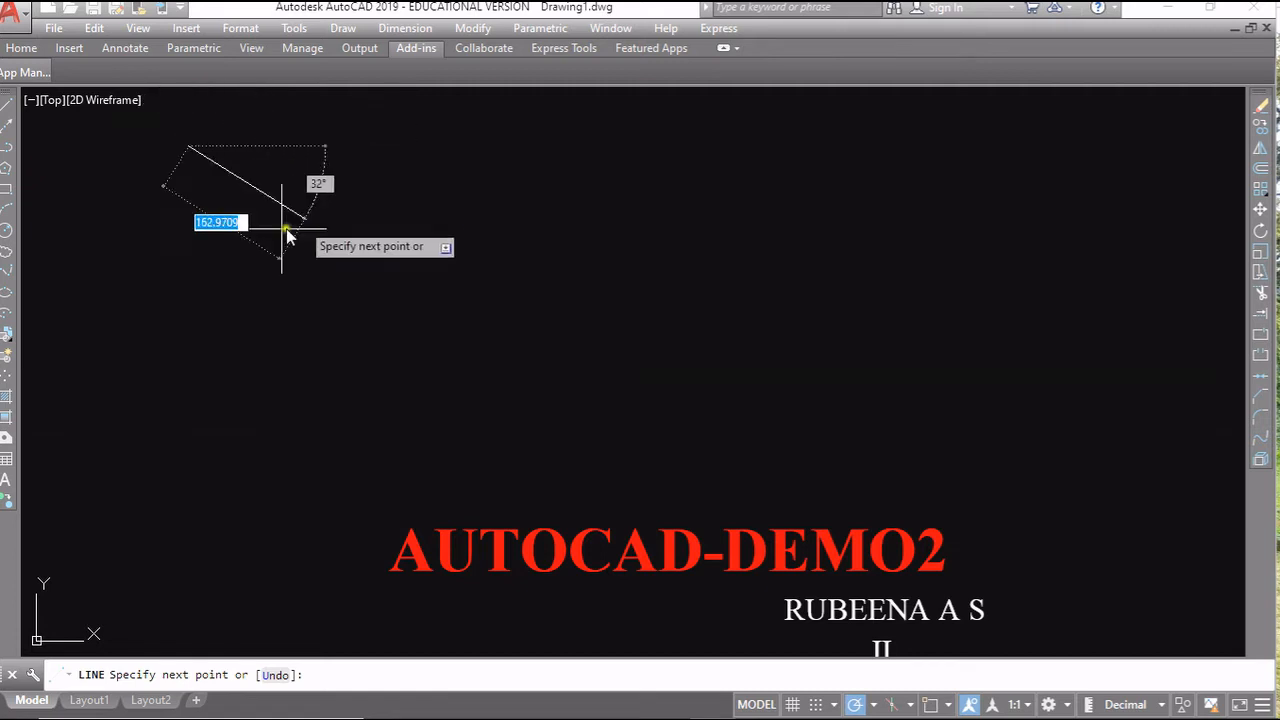
middle_drag(200, 177, 480, 403)
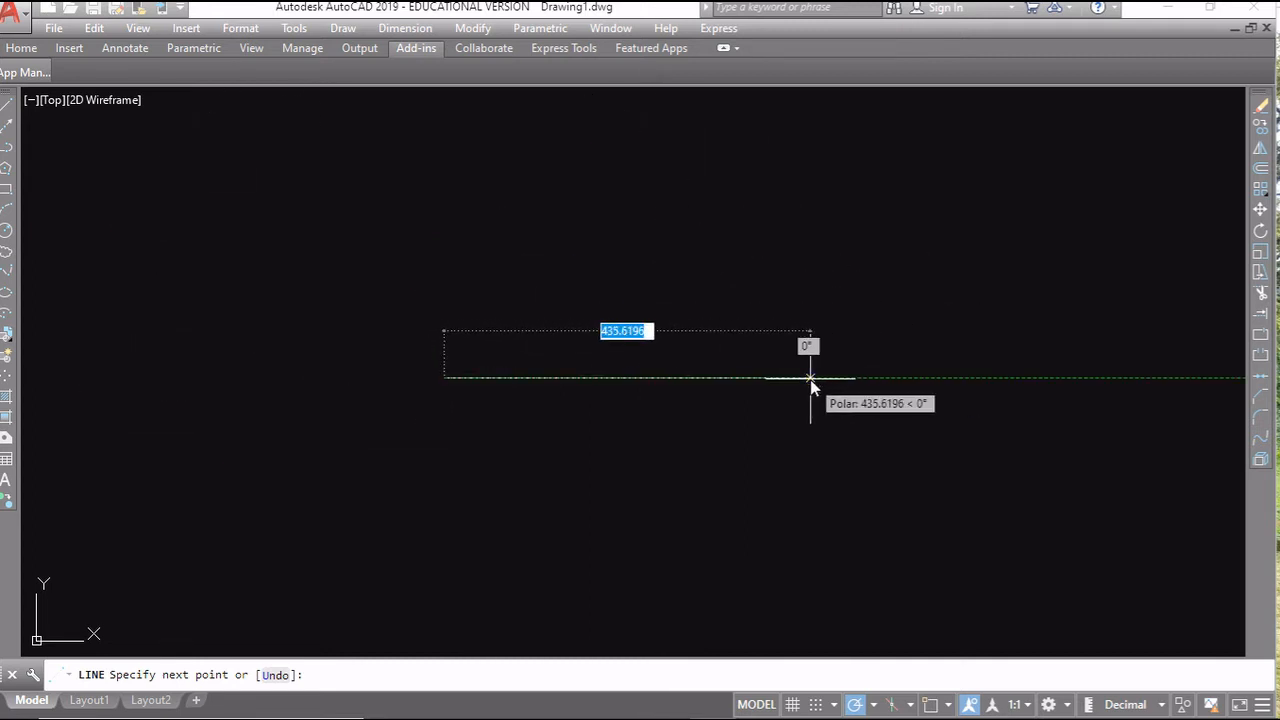
key(F8)
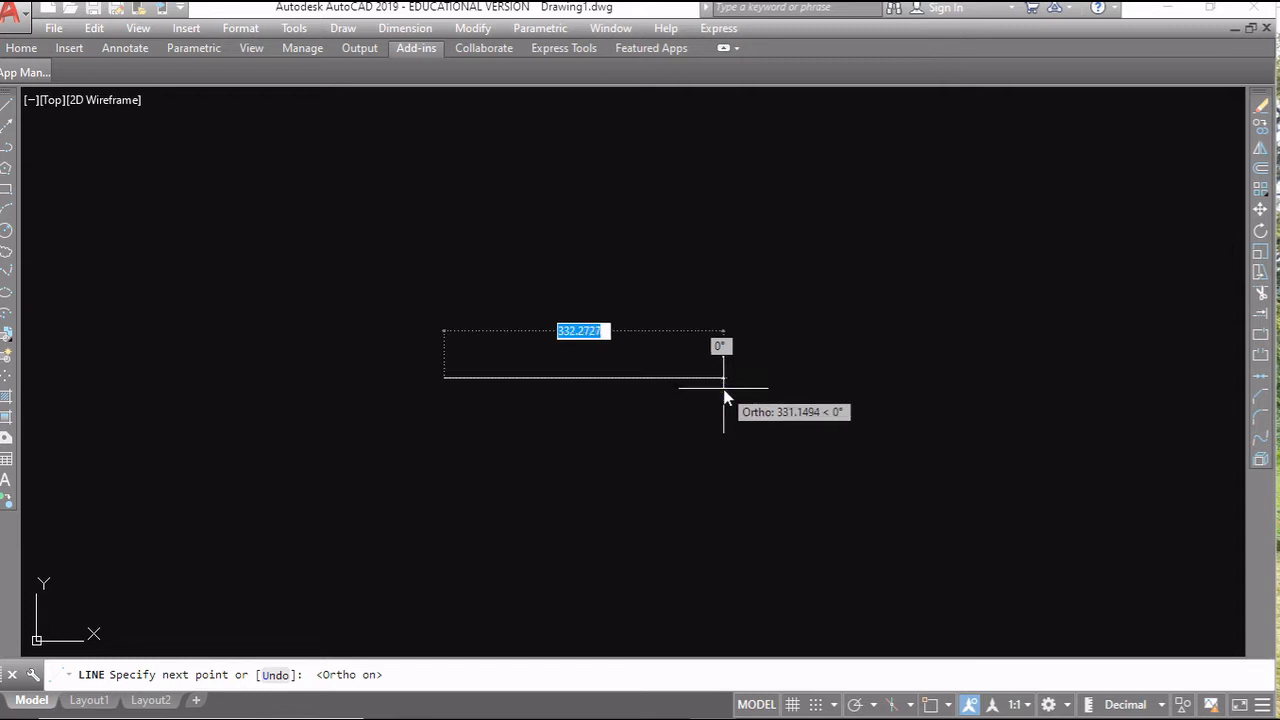
text(200)
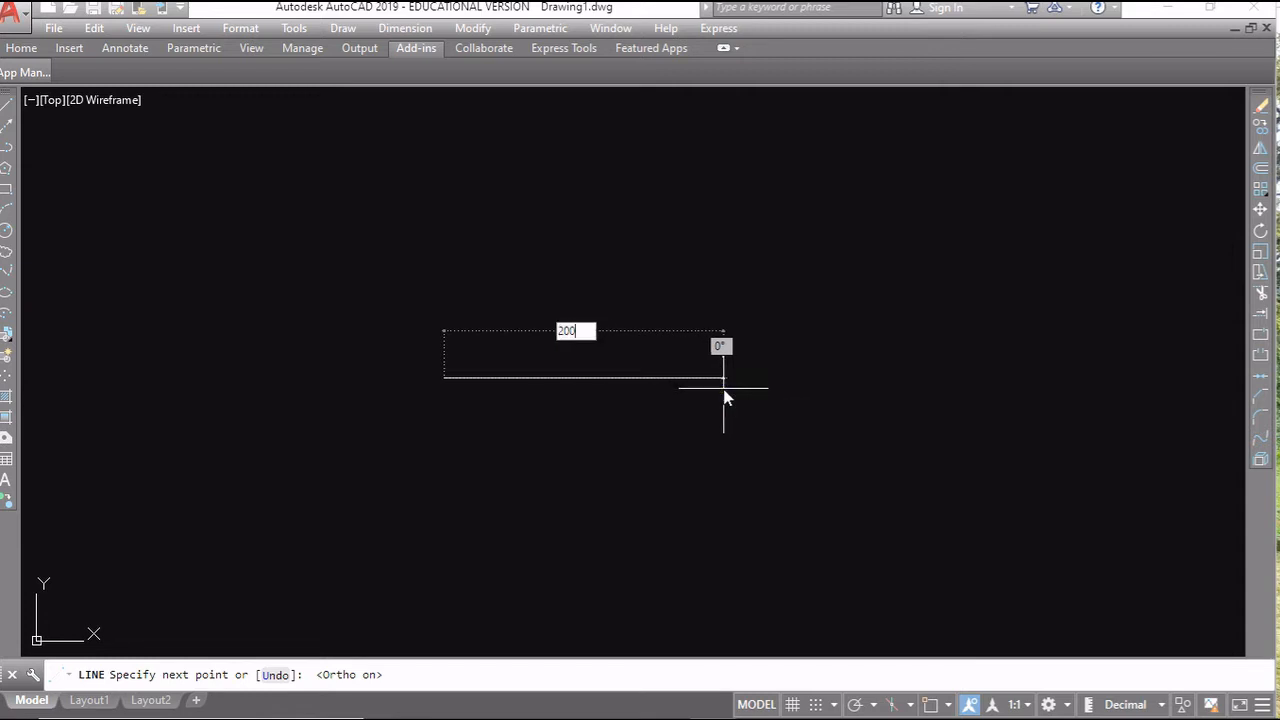
key(Return)
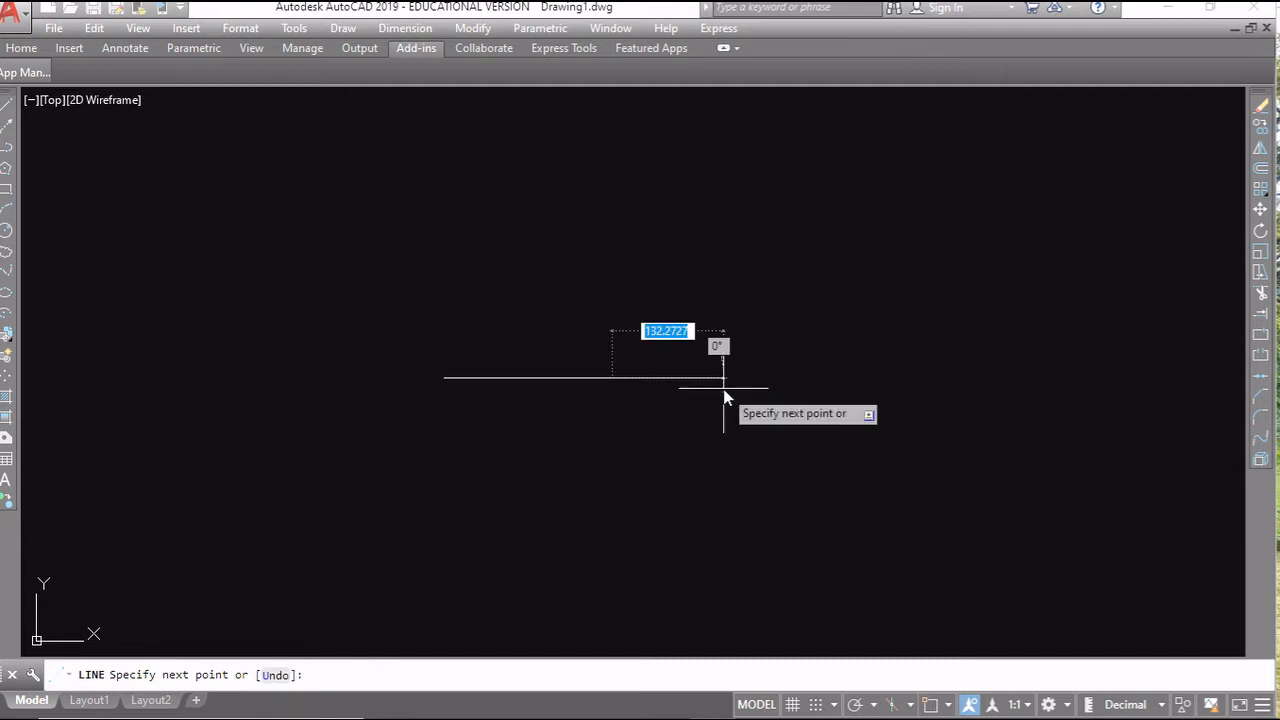
- Complete the square with three more 200-unit sides going down, left and back up to the start, and end the line
text(20)
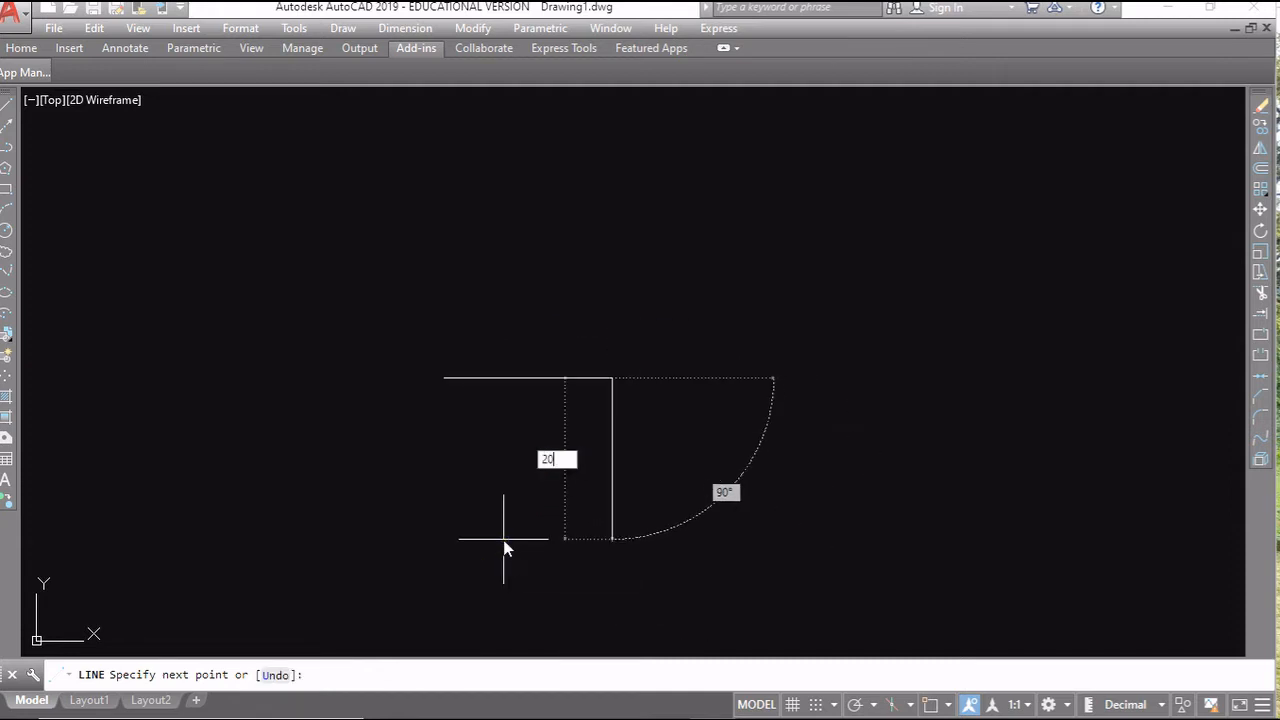
text(0)
key(Return)
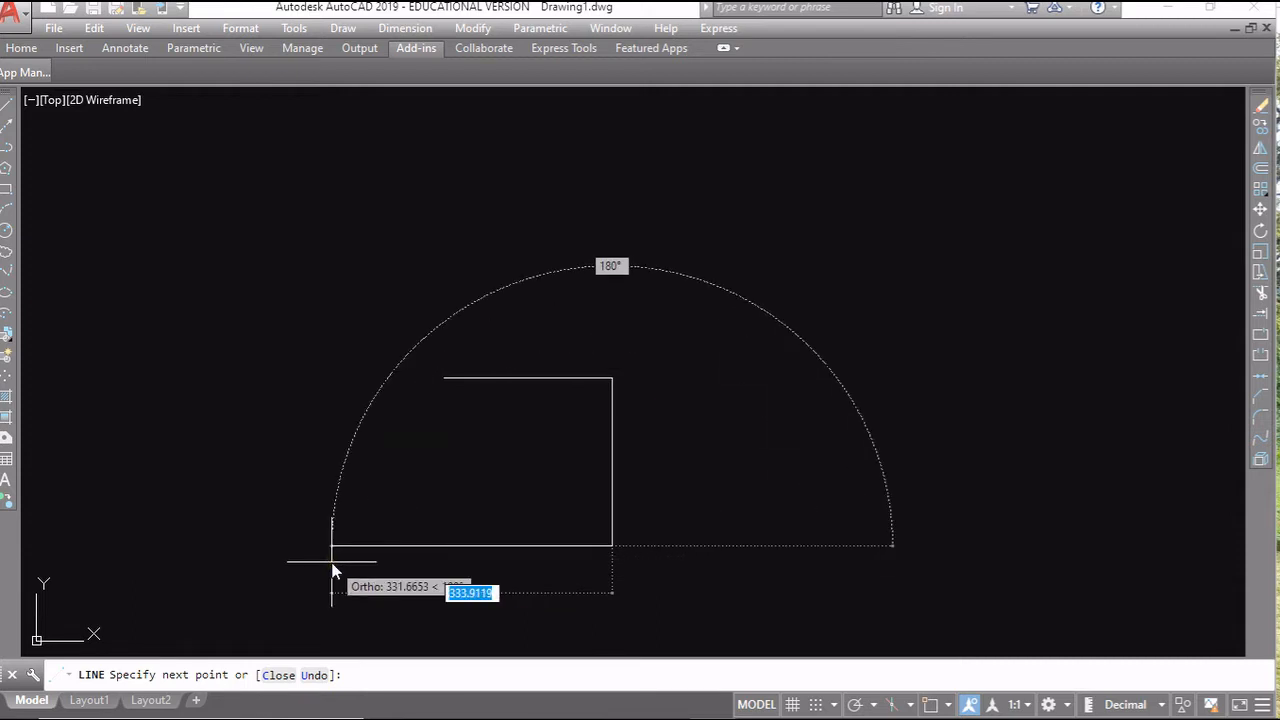
text(200)
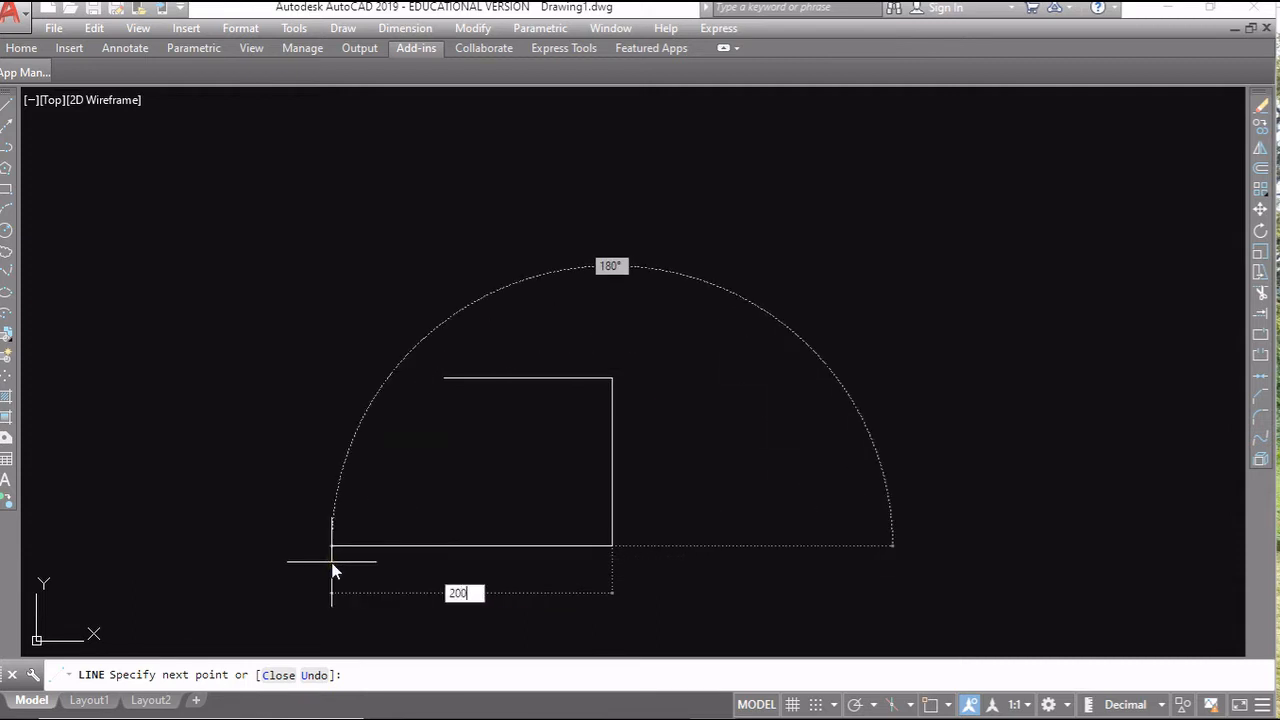
key(Return)
text(200)
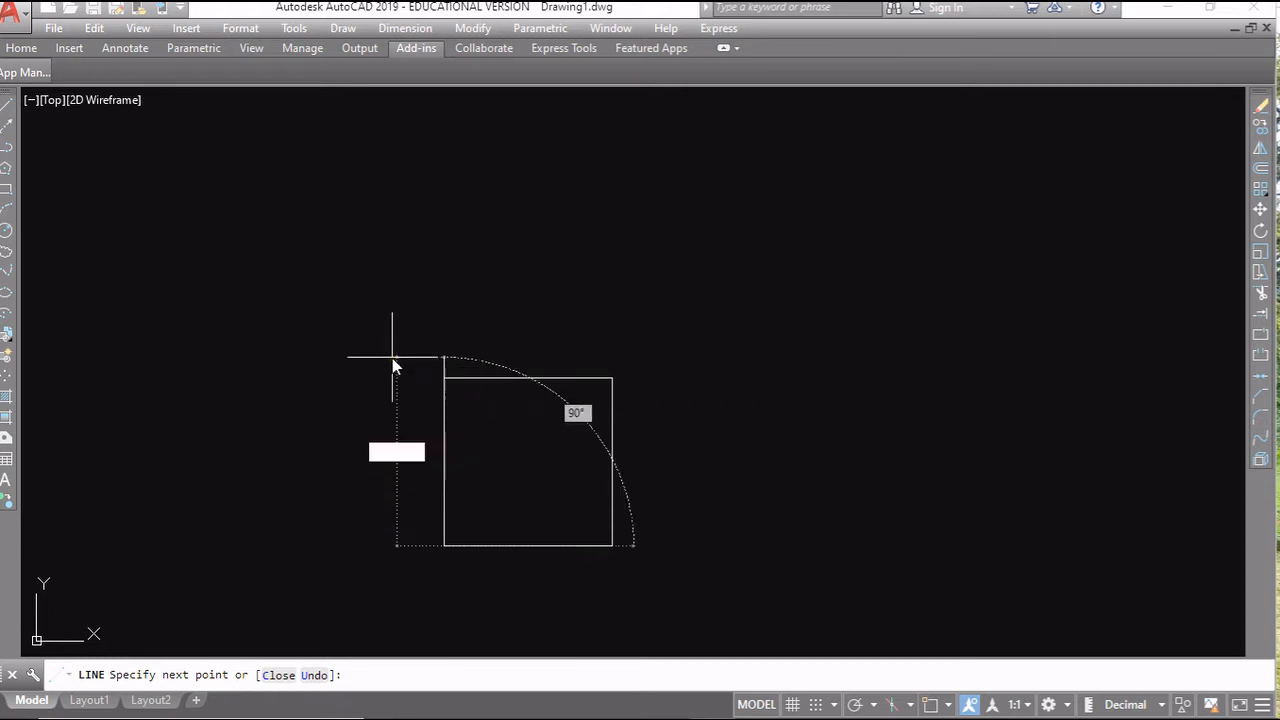
key(Return)
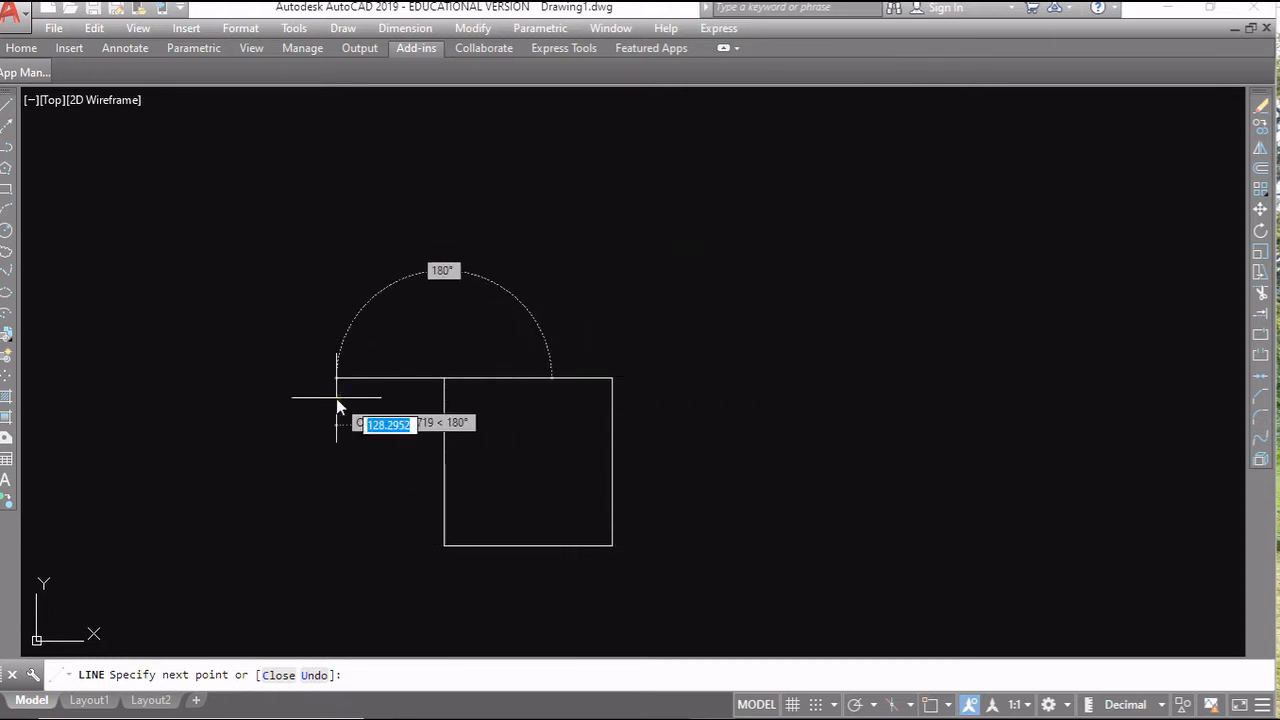
key(Escape)
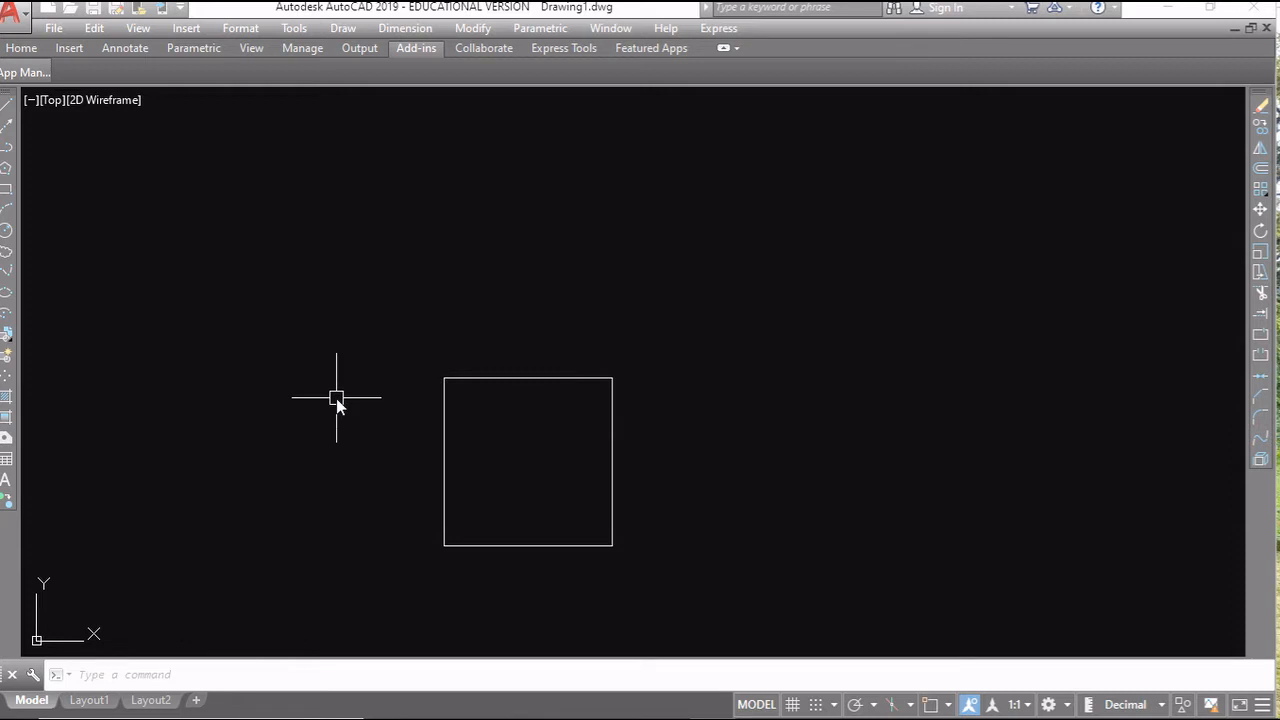
- Delete all four lines of the square
click(653, 340)
click(381, 572)
key(Delete)
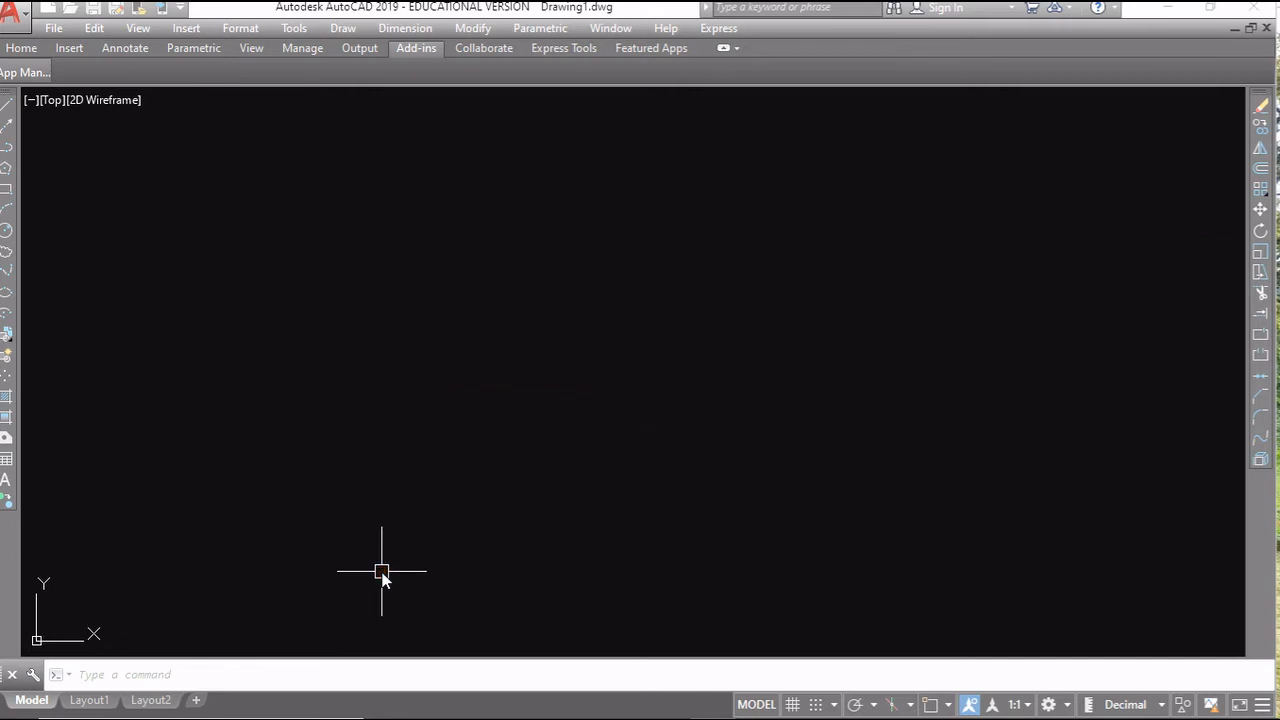
- Draw a vertical and a horizontal construction line crossing at one shared point near the middle of the drawing area
click(6, 124)
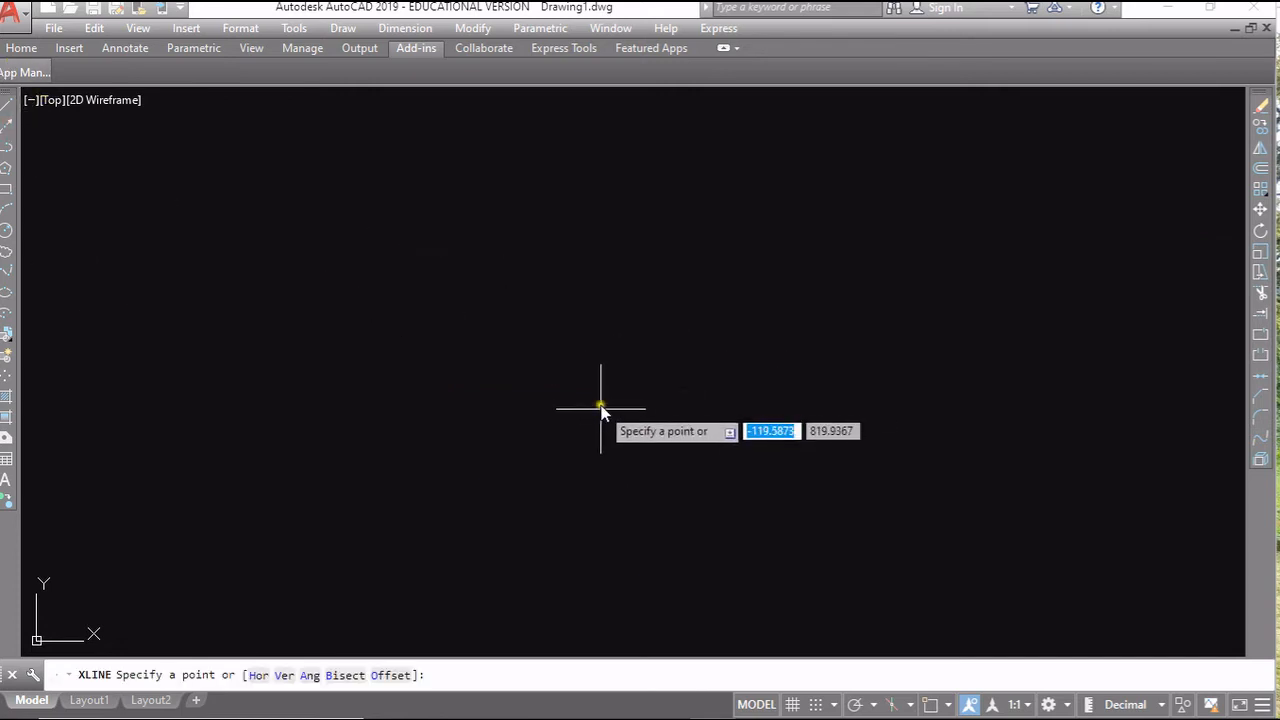
click(601, 350)
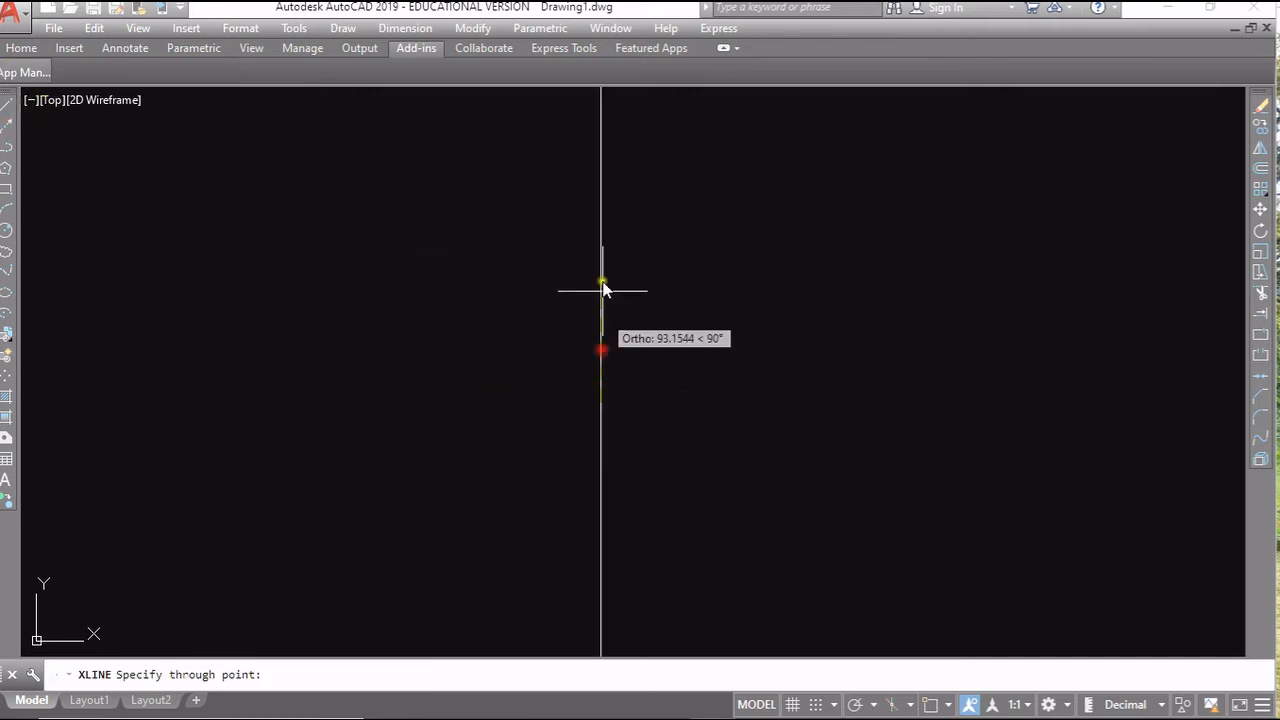
click(604, 190)
click(713, 353)
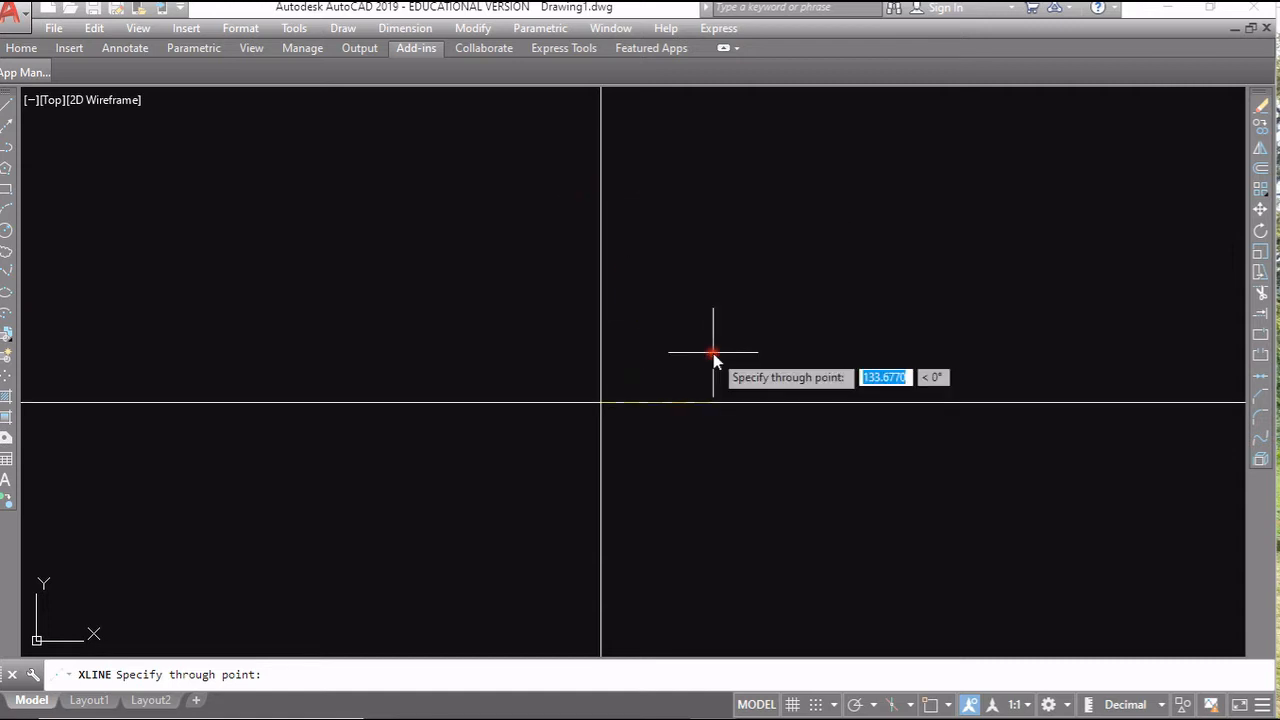
- Turn Ortho off and add thirteen construction lines at various angles through the same centre point, then end the command
key(F8)
click(497, 291)
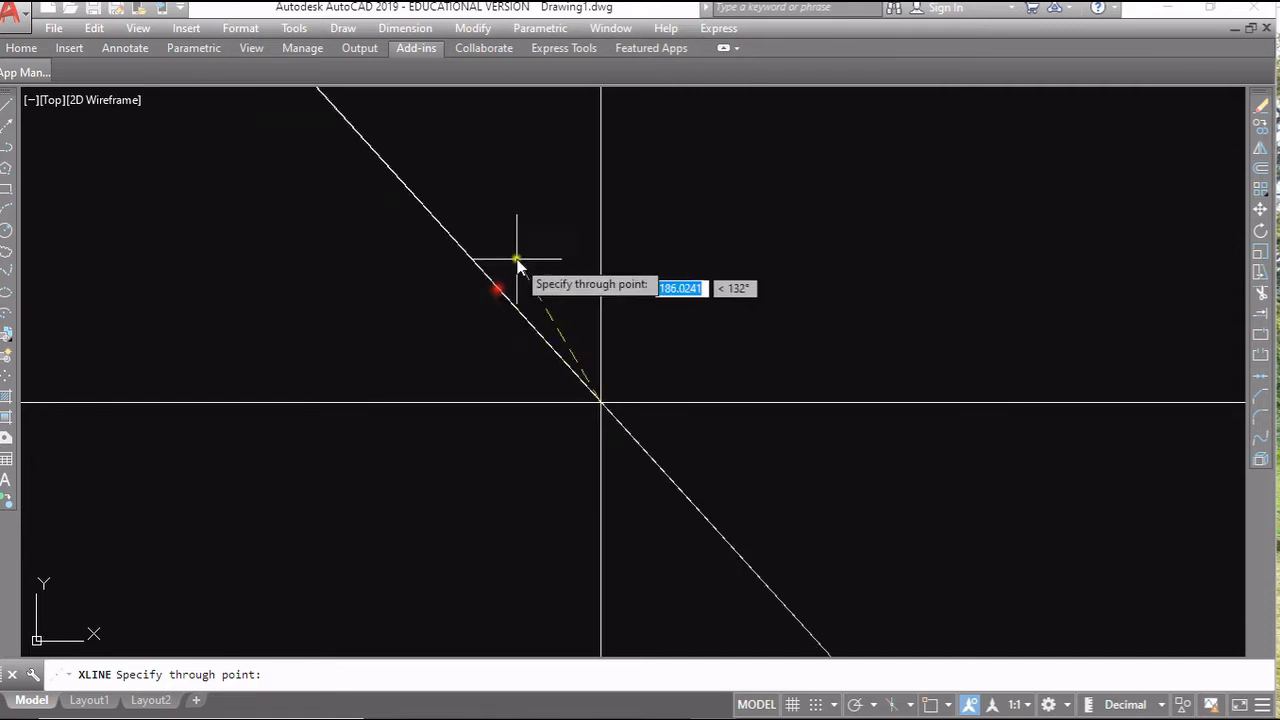
click(518, 251)
click(553, 253)
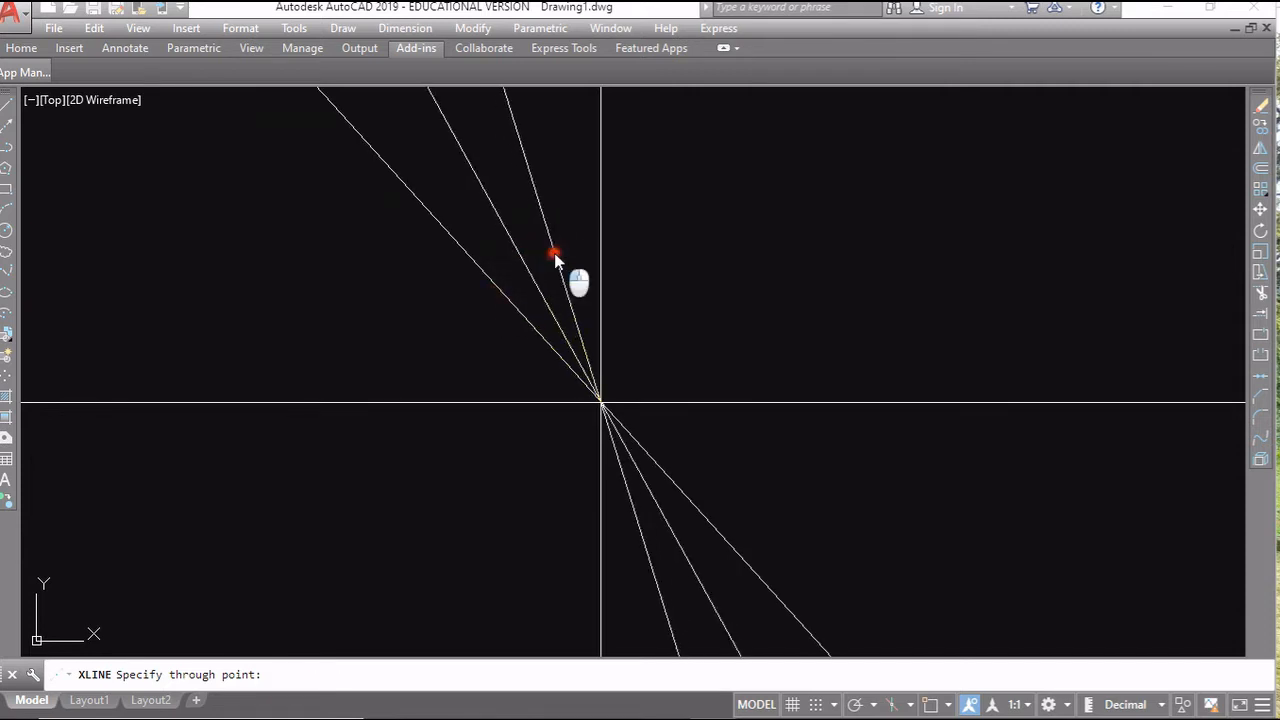
click(620, 258)
click(672, 280)
click(714, 321)
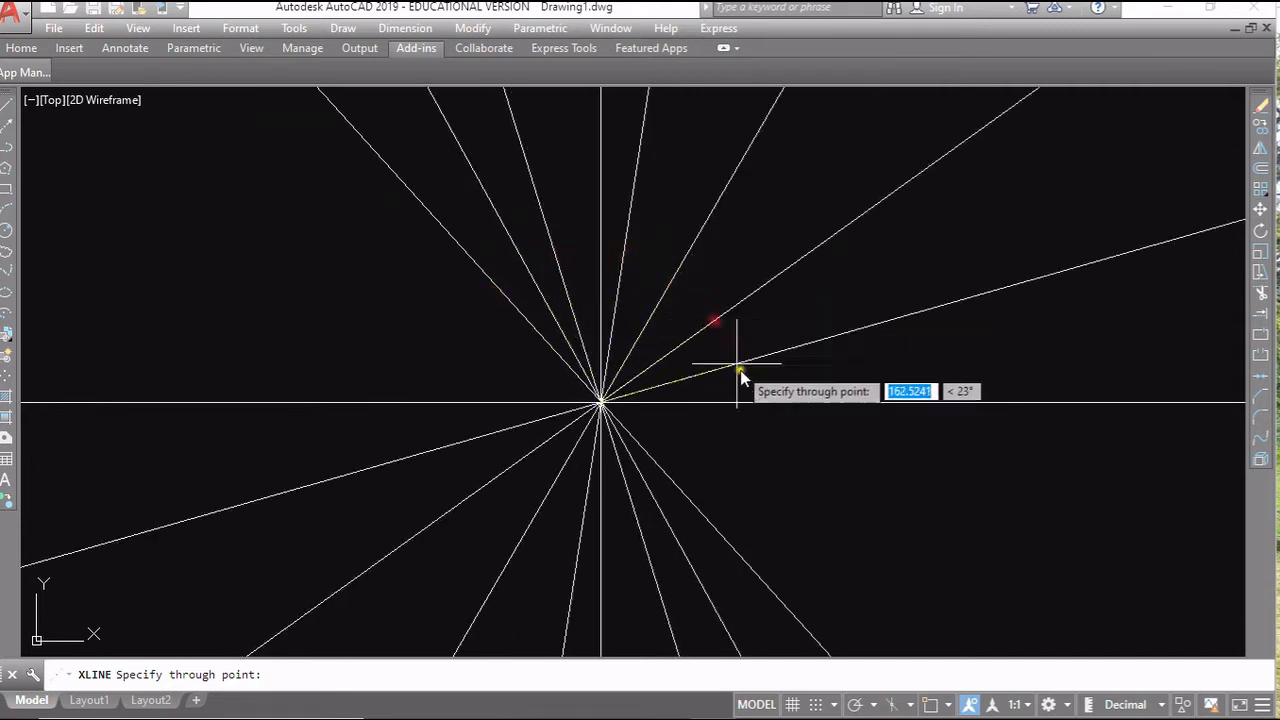
click(742, 378)
click(757, 452)
click(754, 481)
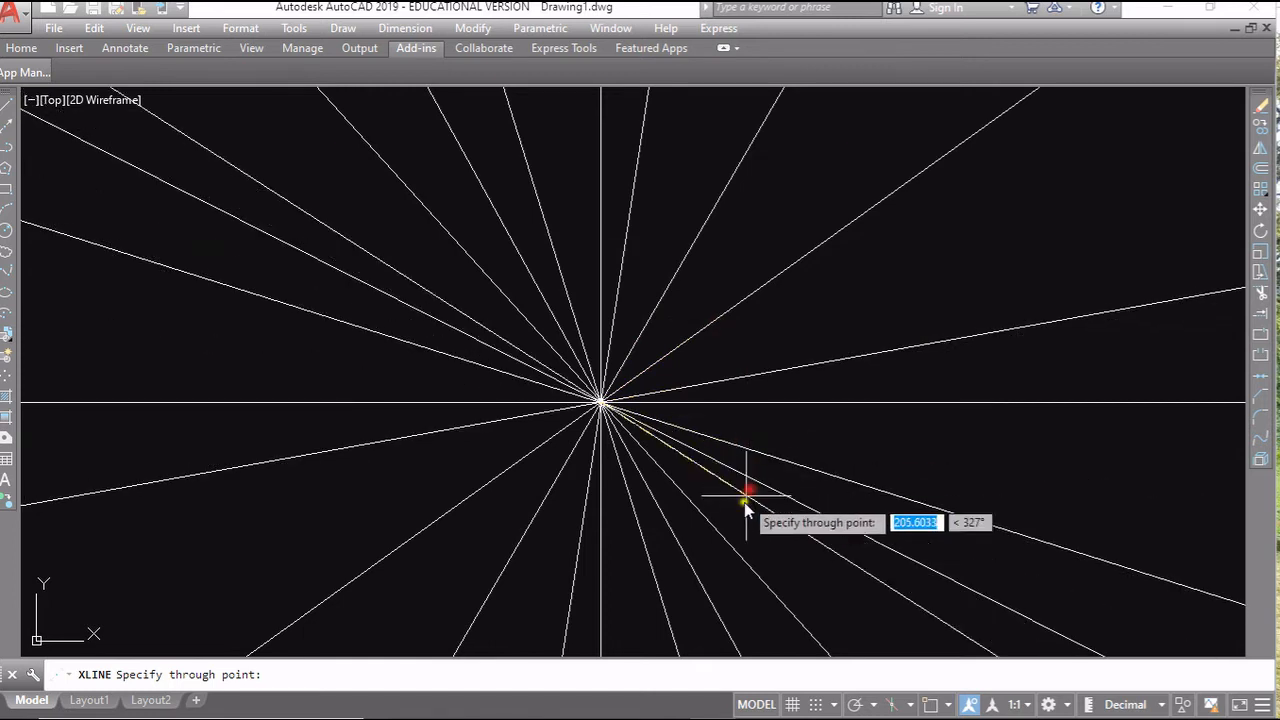
click(714, 500)
click(505, 510)
click(451, 462)
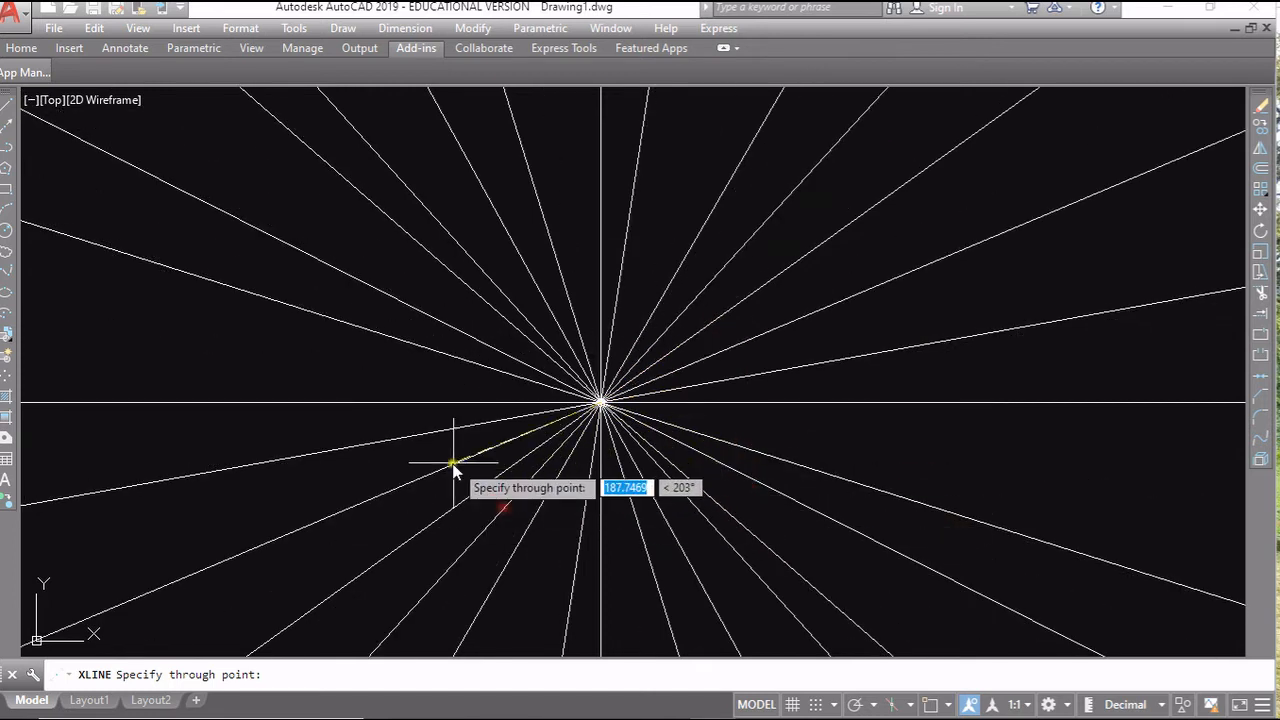
click(435, 372)
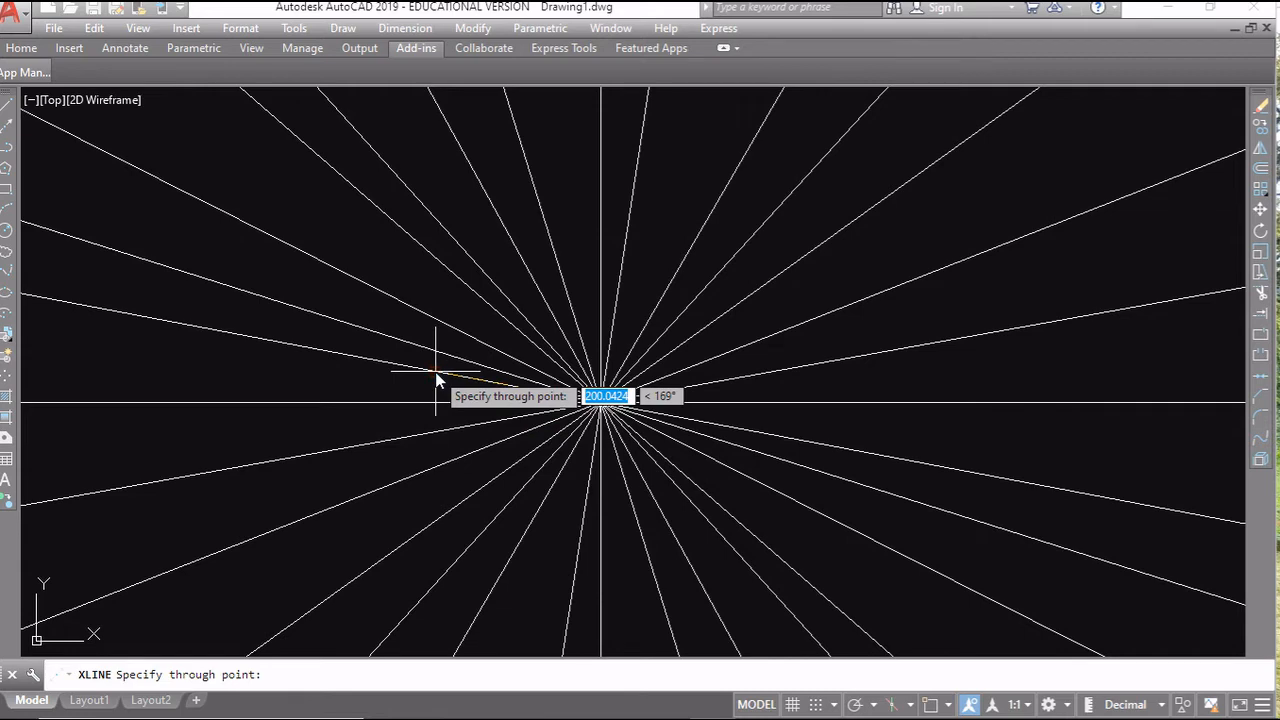
key(Return)
- Delete all the construction lines radiating from the centre point
click(786, 234)
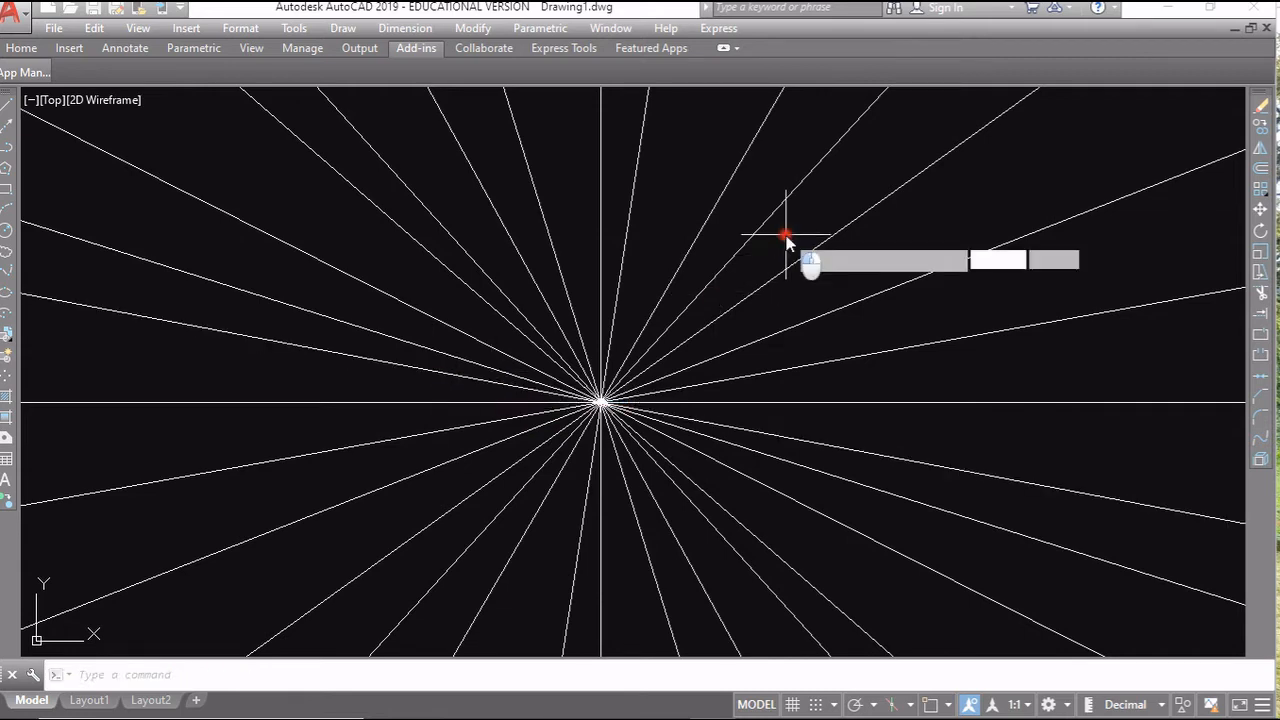
click(394, 508)
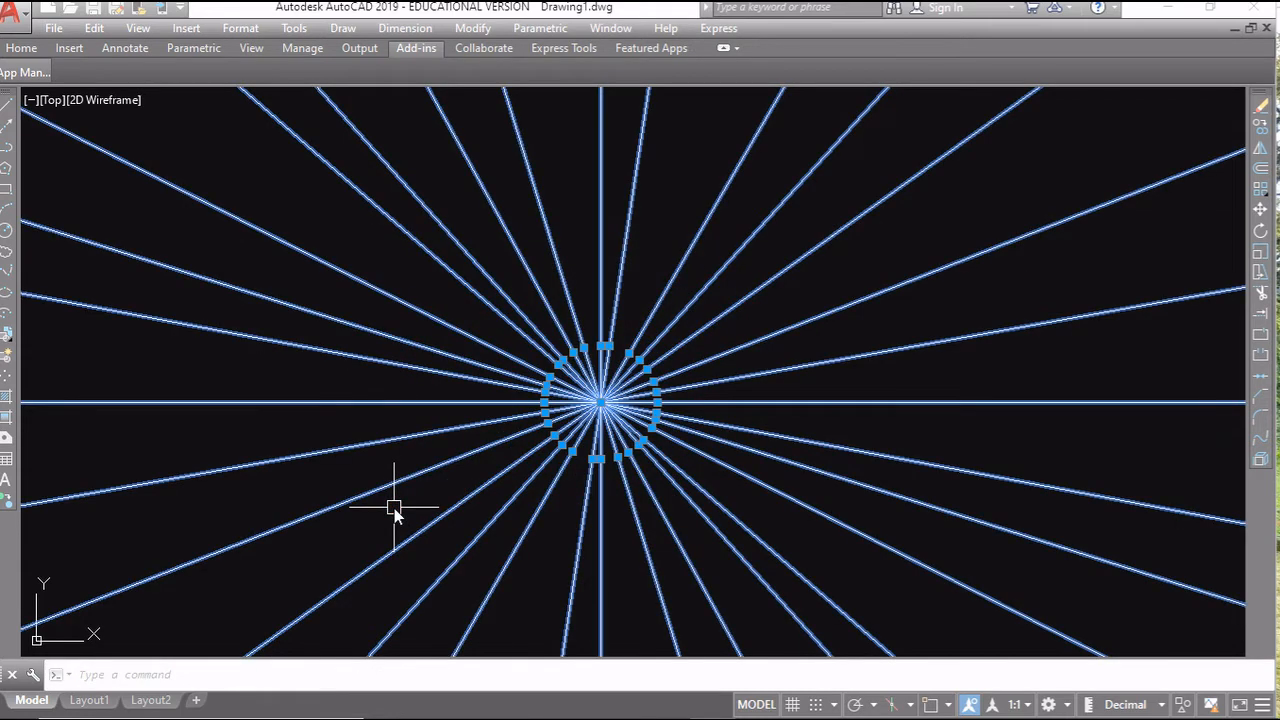
key(Delete)
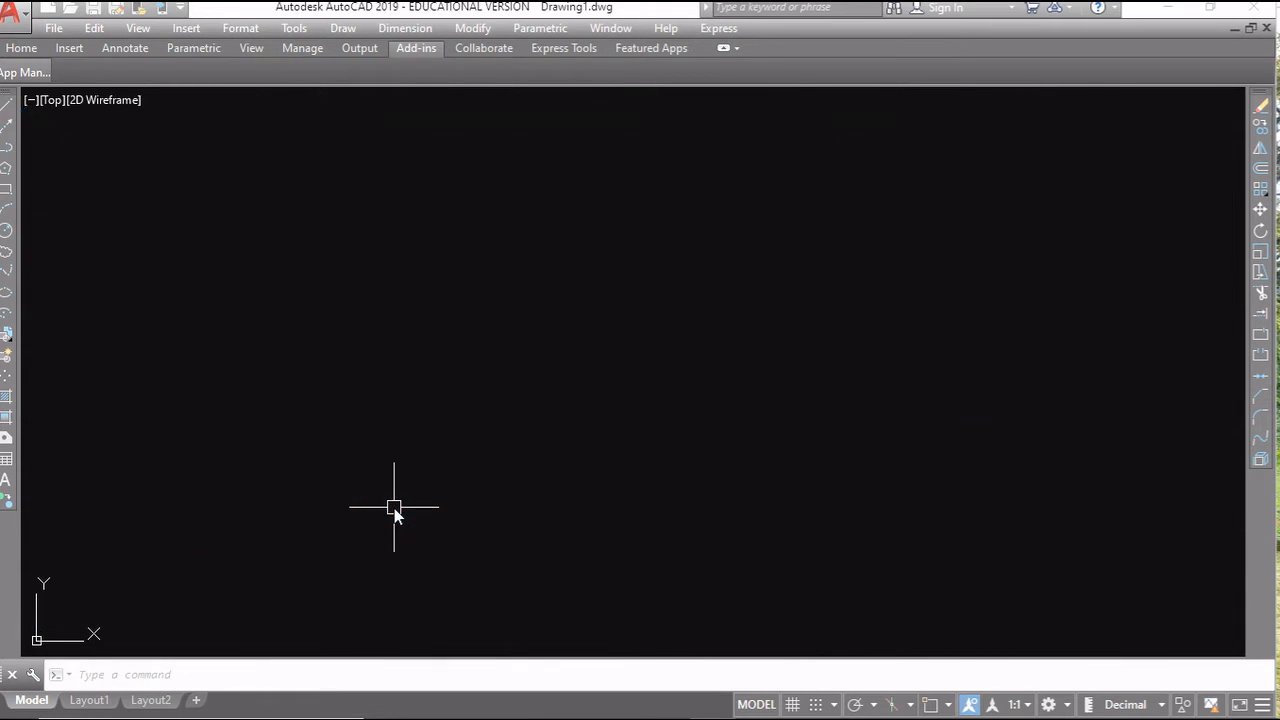
- Start a polyline in the upper part of the empty drawing area and draw a 200-unit horizontal segment with Ortho on
click(8, 152)
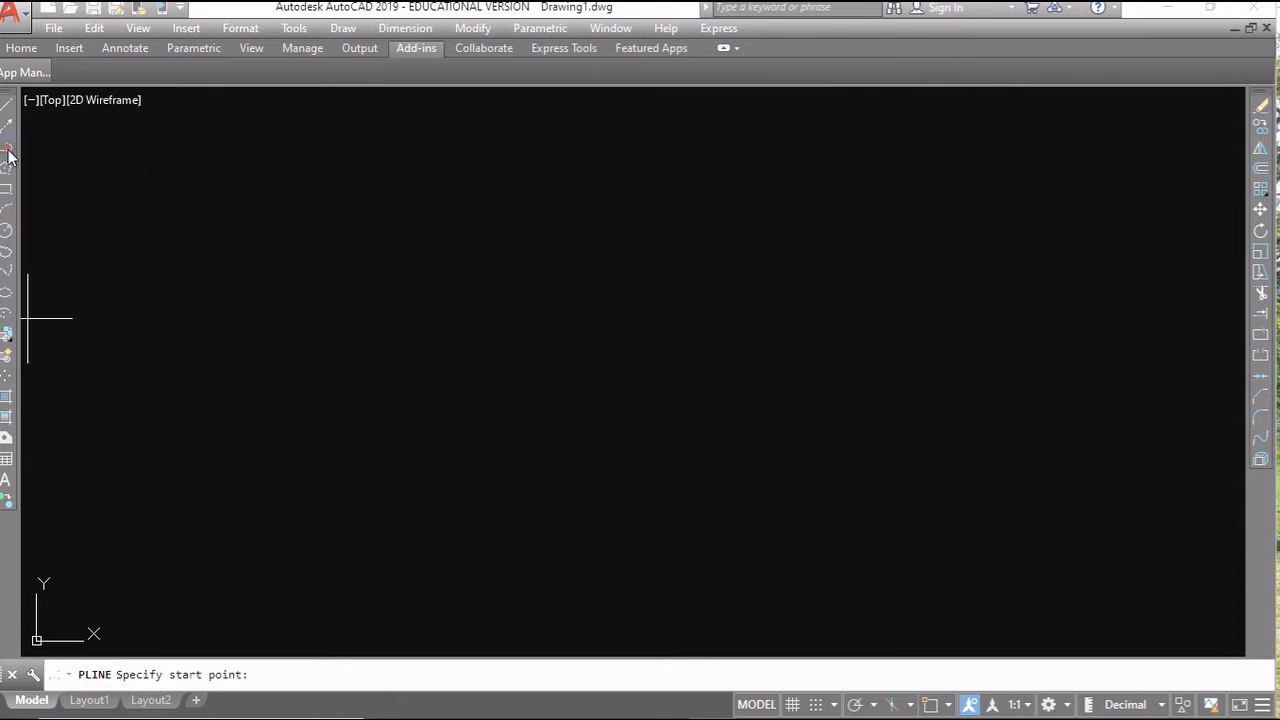
click(328, 237)
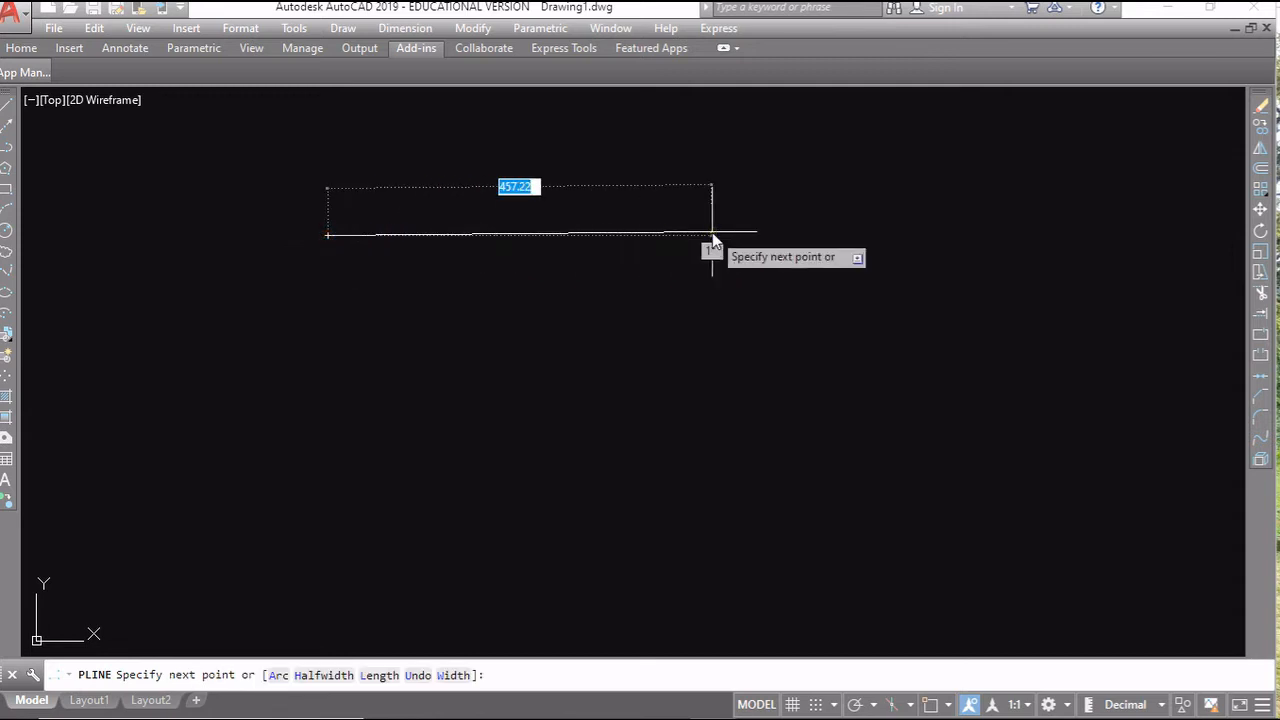
key(F8)
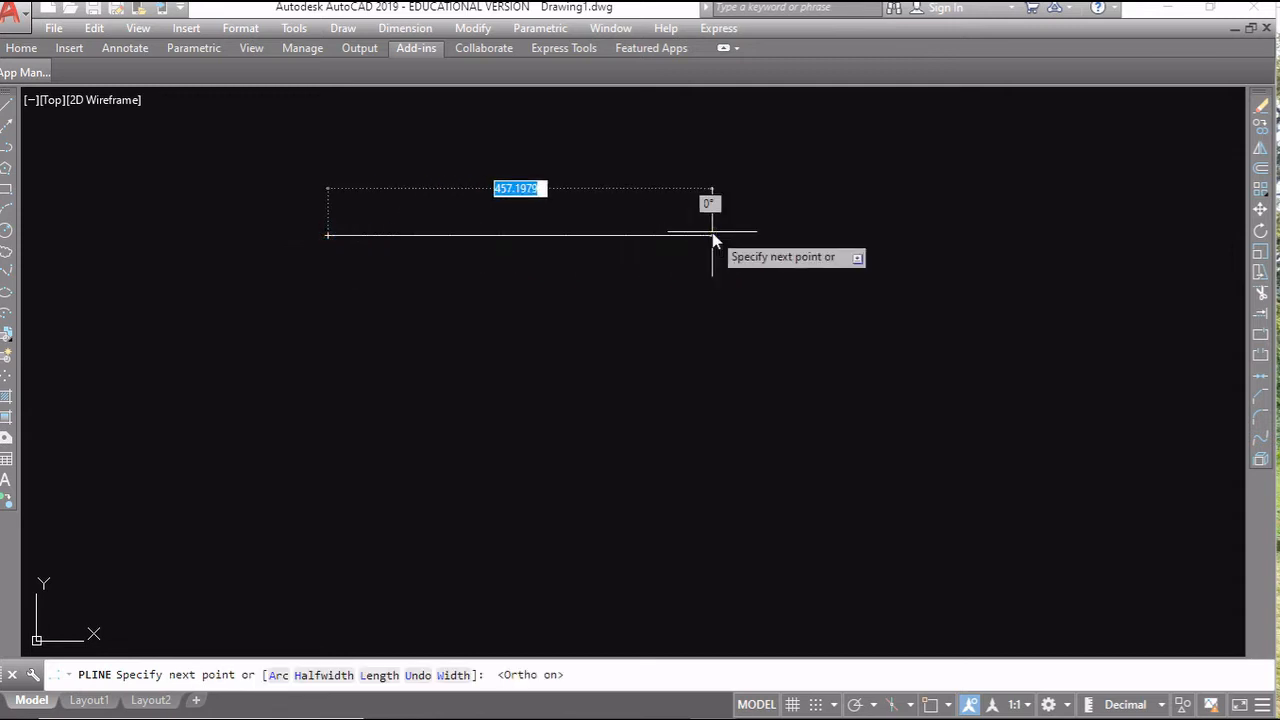
text(200)
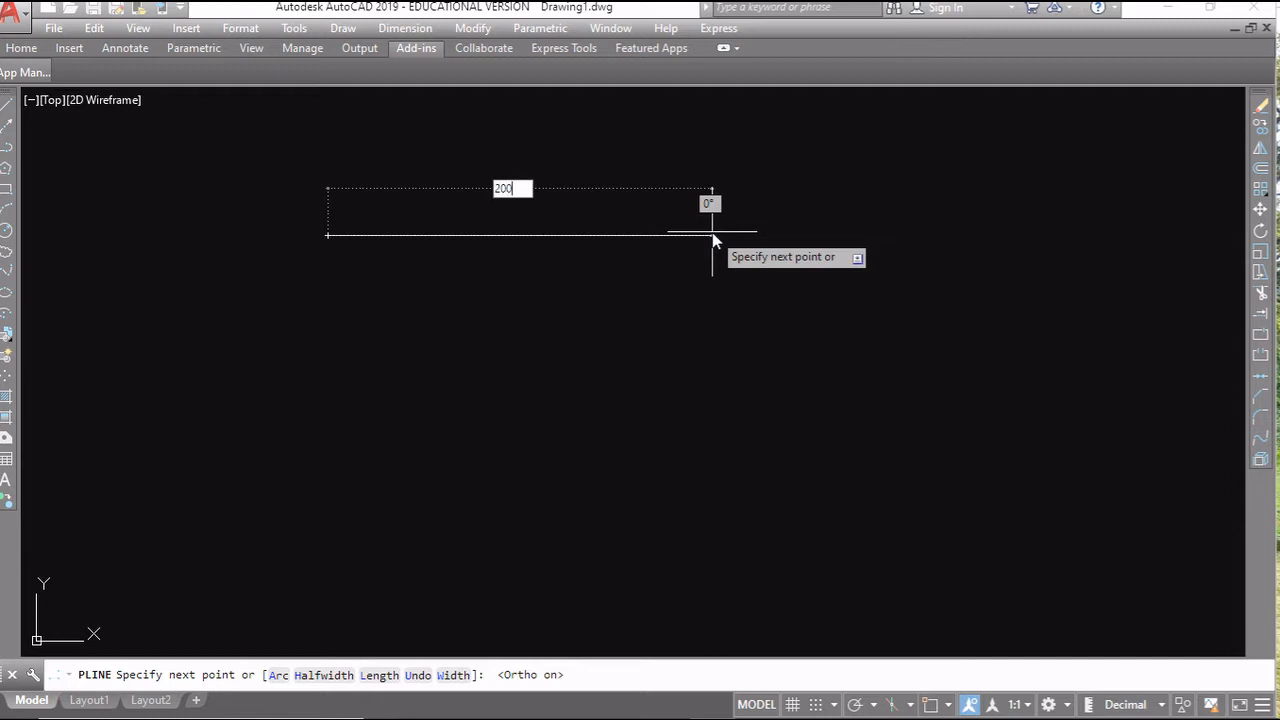
key(Return)
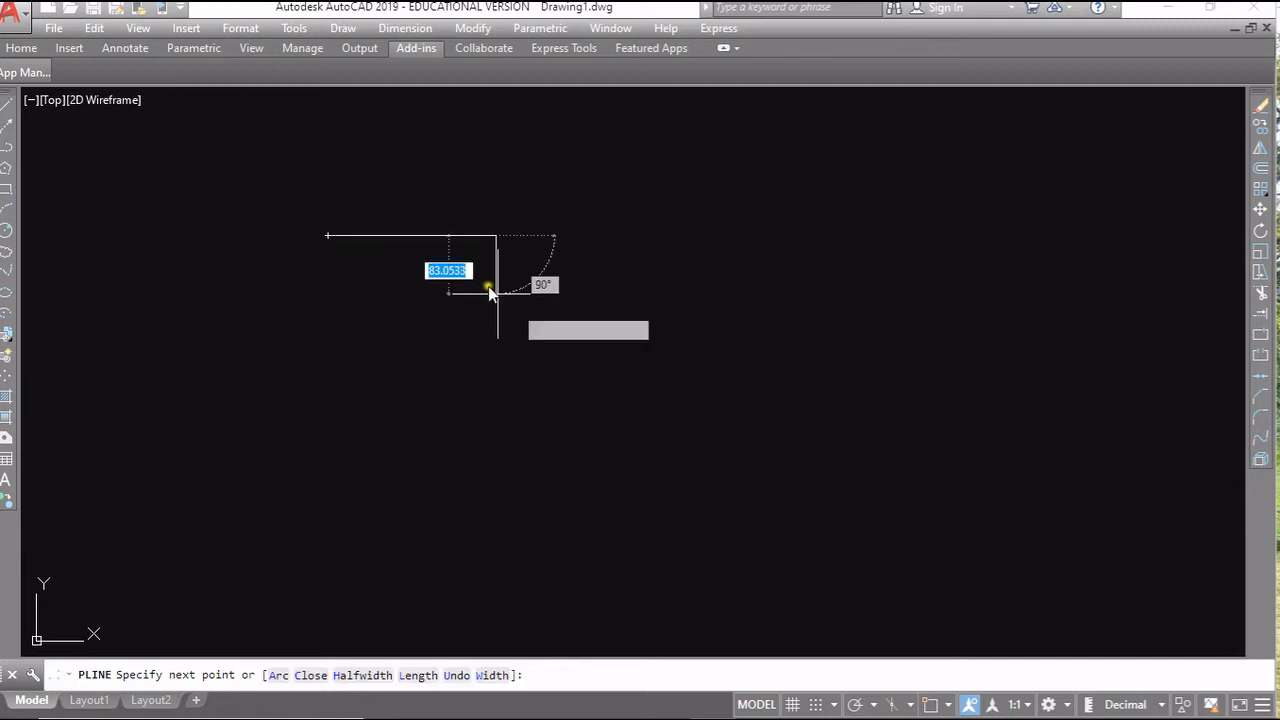
- Continue the polyline with a semicircular arc ending 100 units straight below the horizontal segment's right end
scroll(499, 258, up, 3)
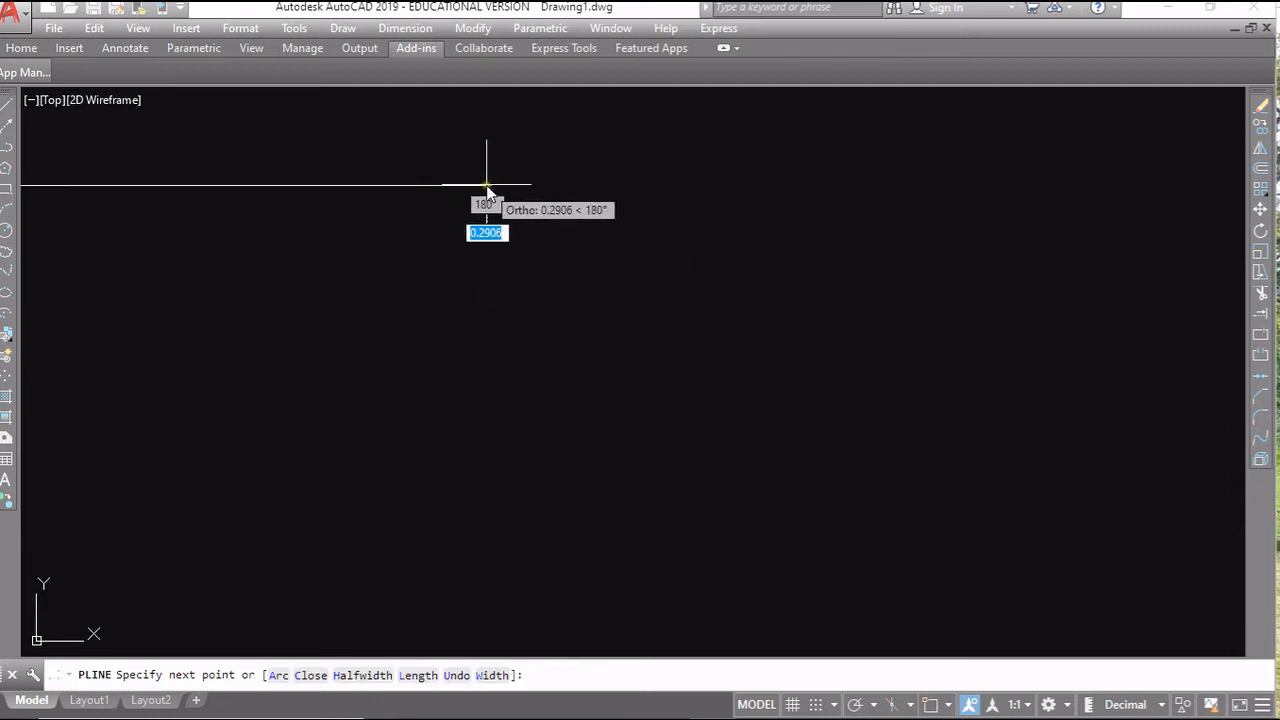
right_click(489, 188)
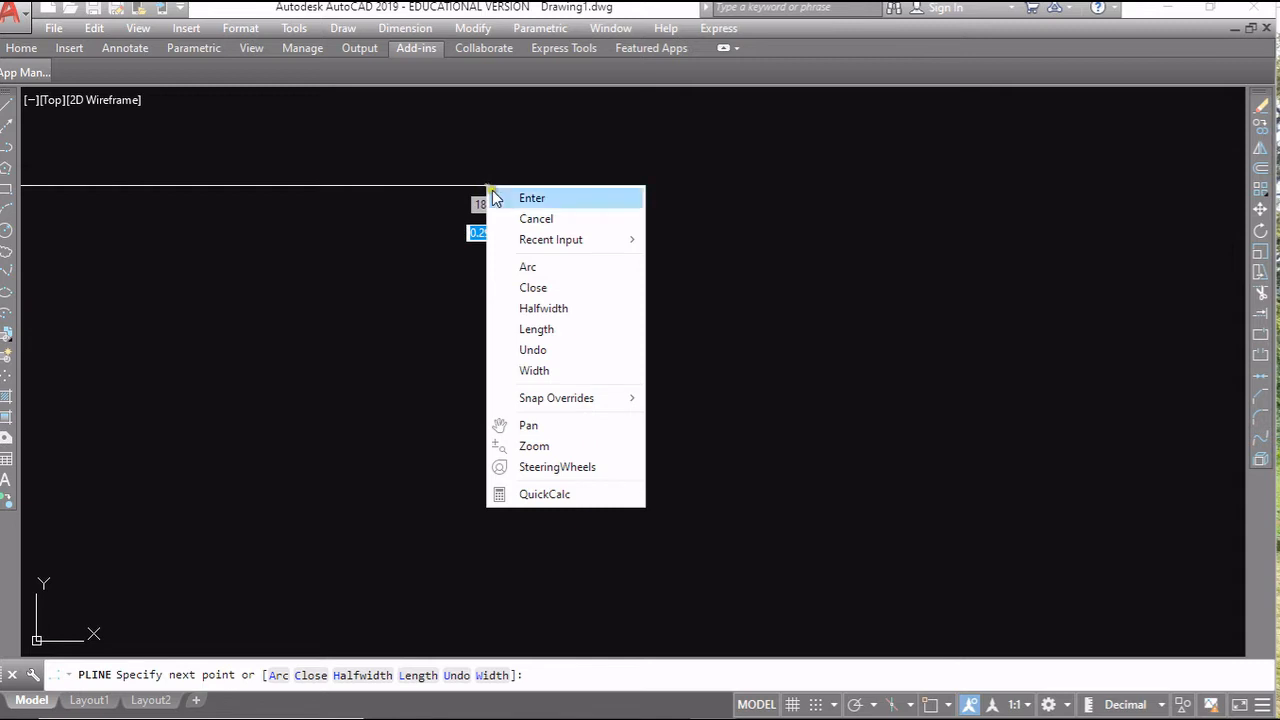
click(536, 268)
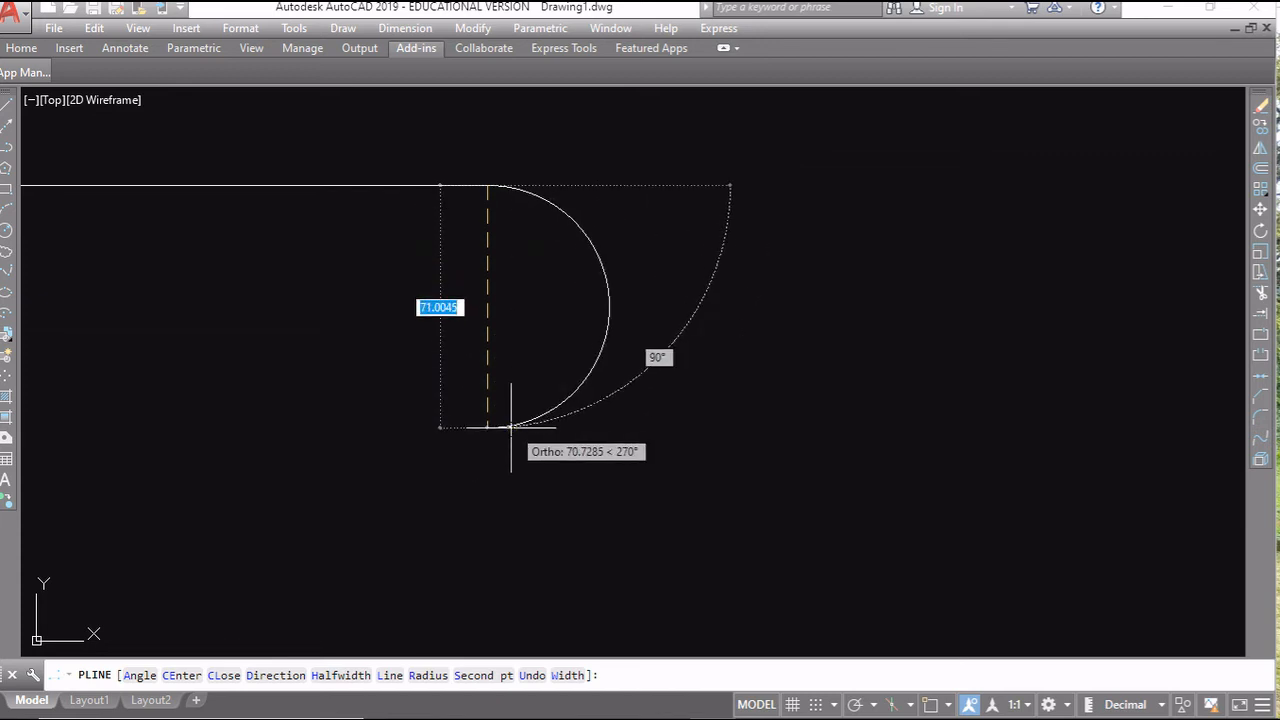
text(100)
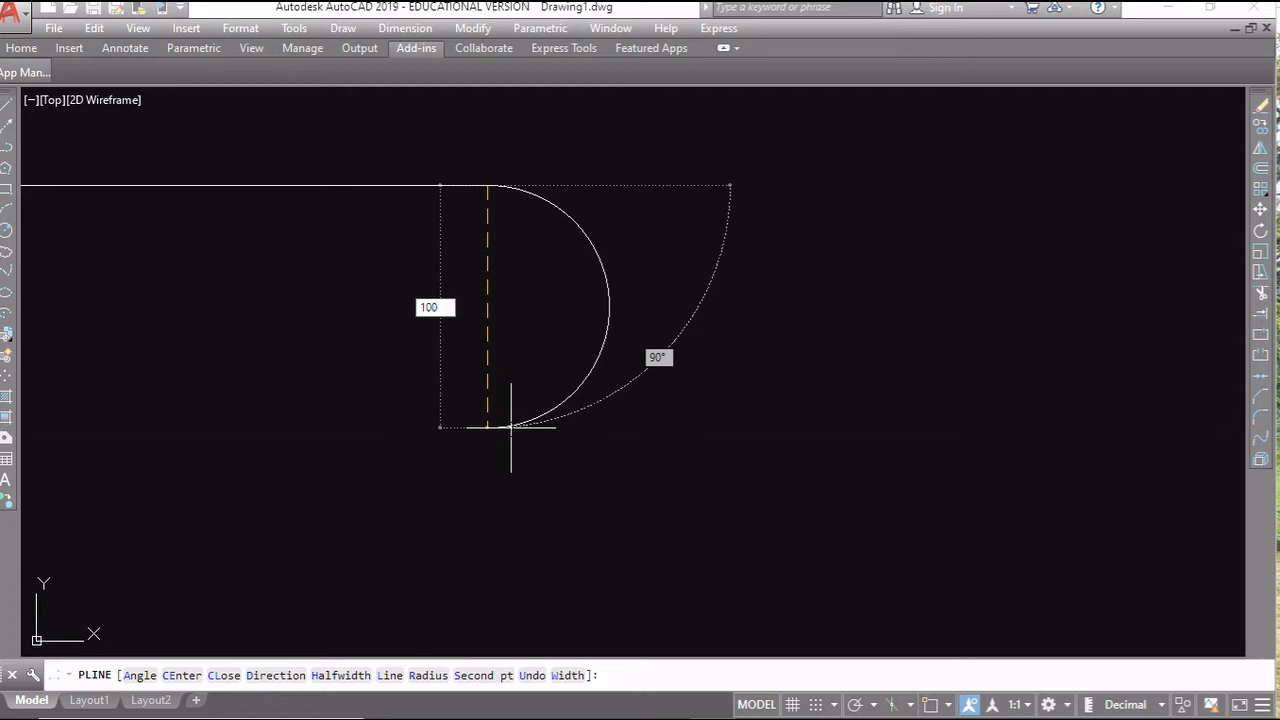
key(Return)
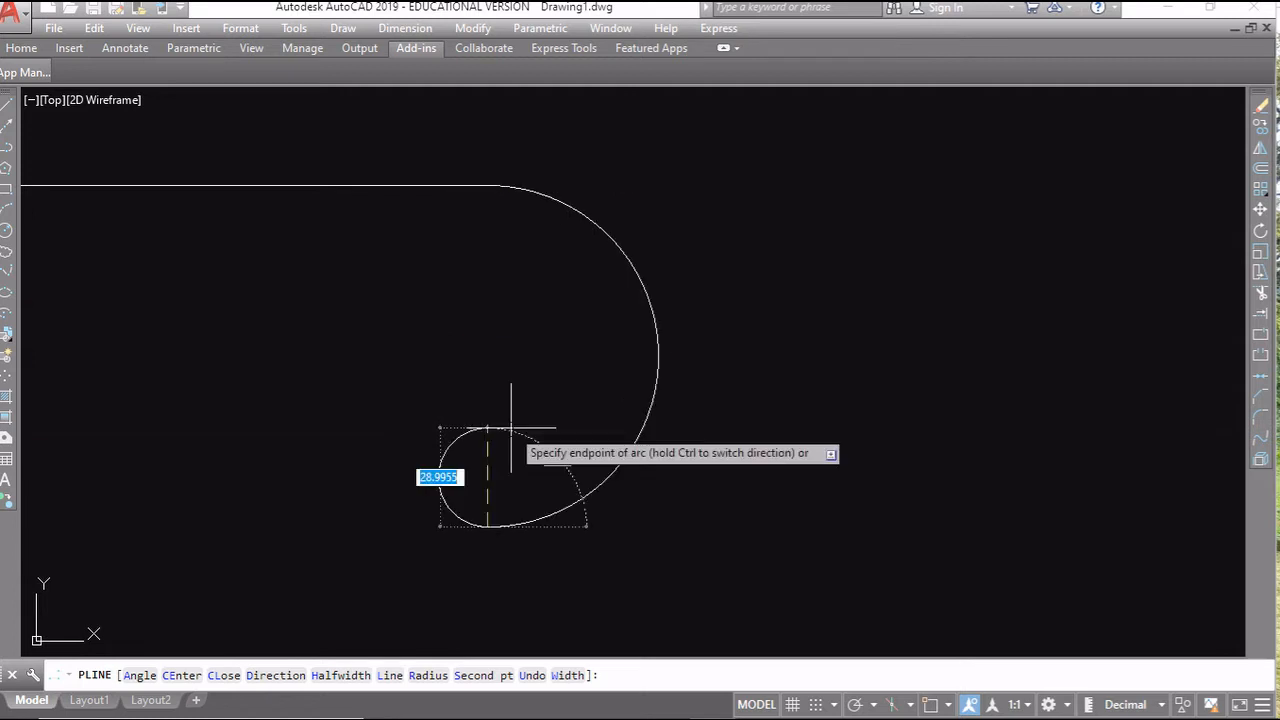
- Switch the polyline back to line mode and draw a 200-unit horizontal segment leftward from the arc's lower end
scroll(511, 428, down, 5)
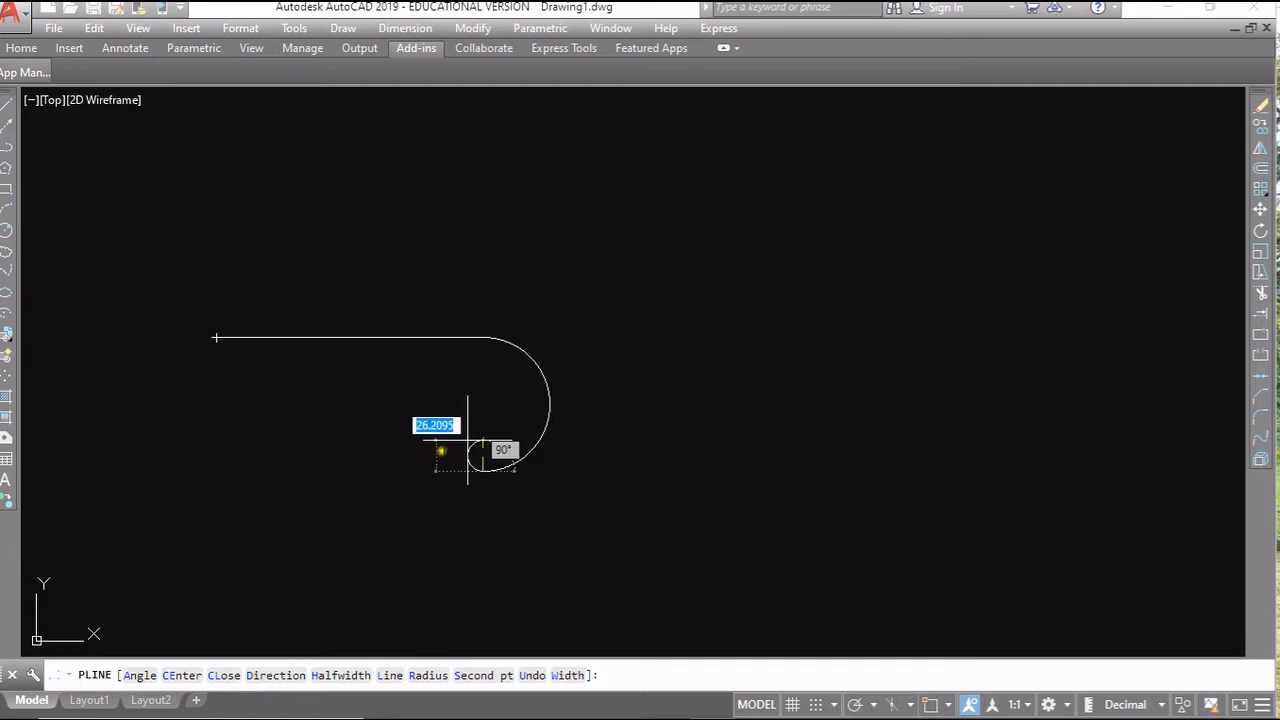
middle_drag(417, 460, 523, 403)
scroll(665, 410, up, 2)
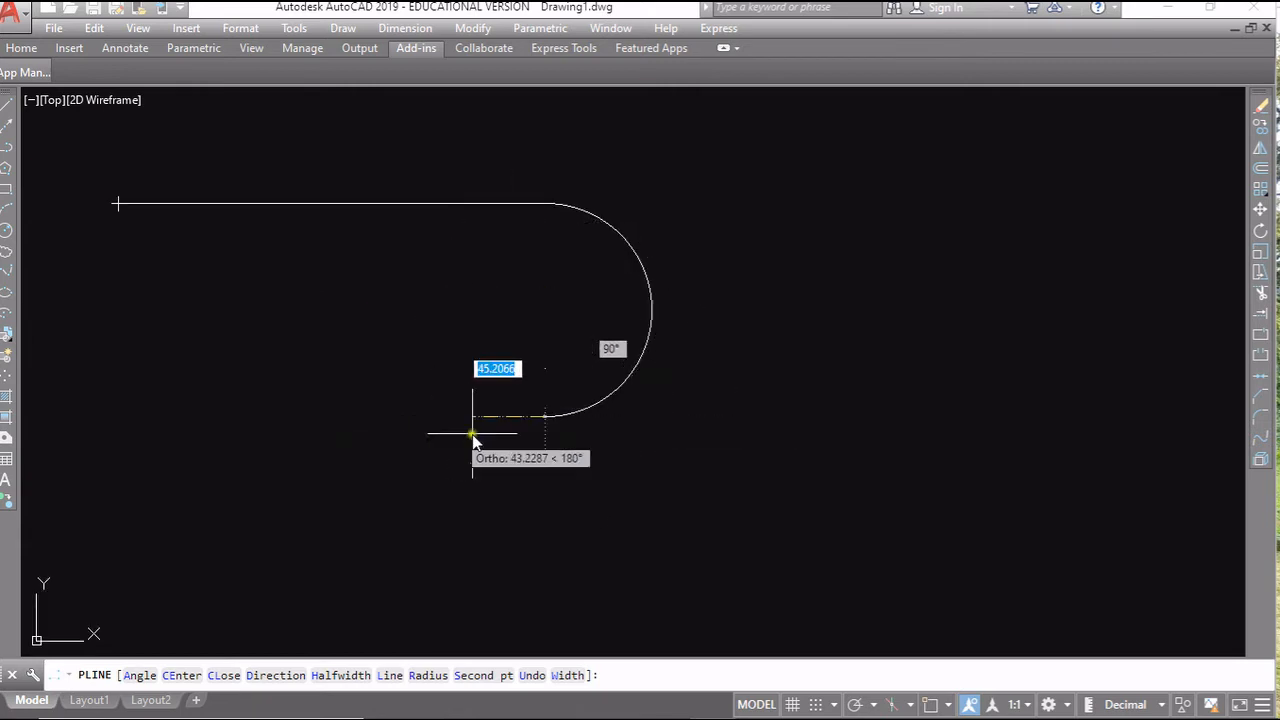
right_click(543, 417)
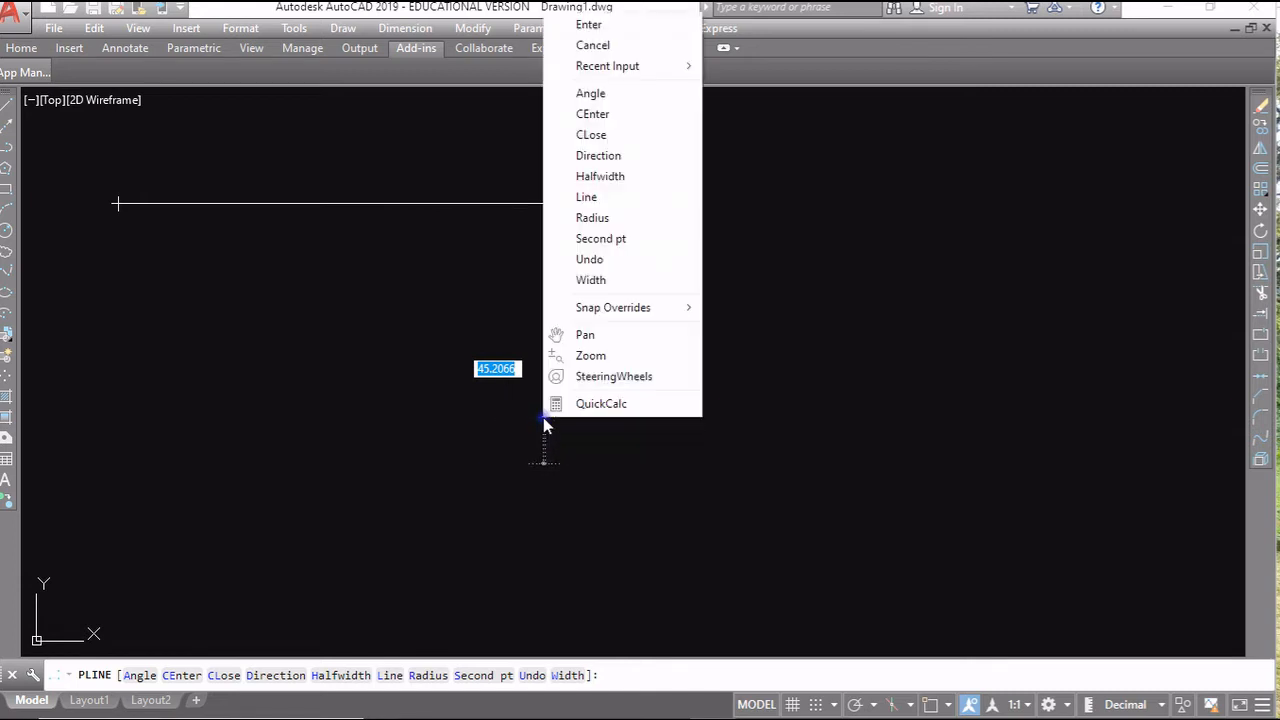
click(588, 197)
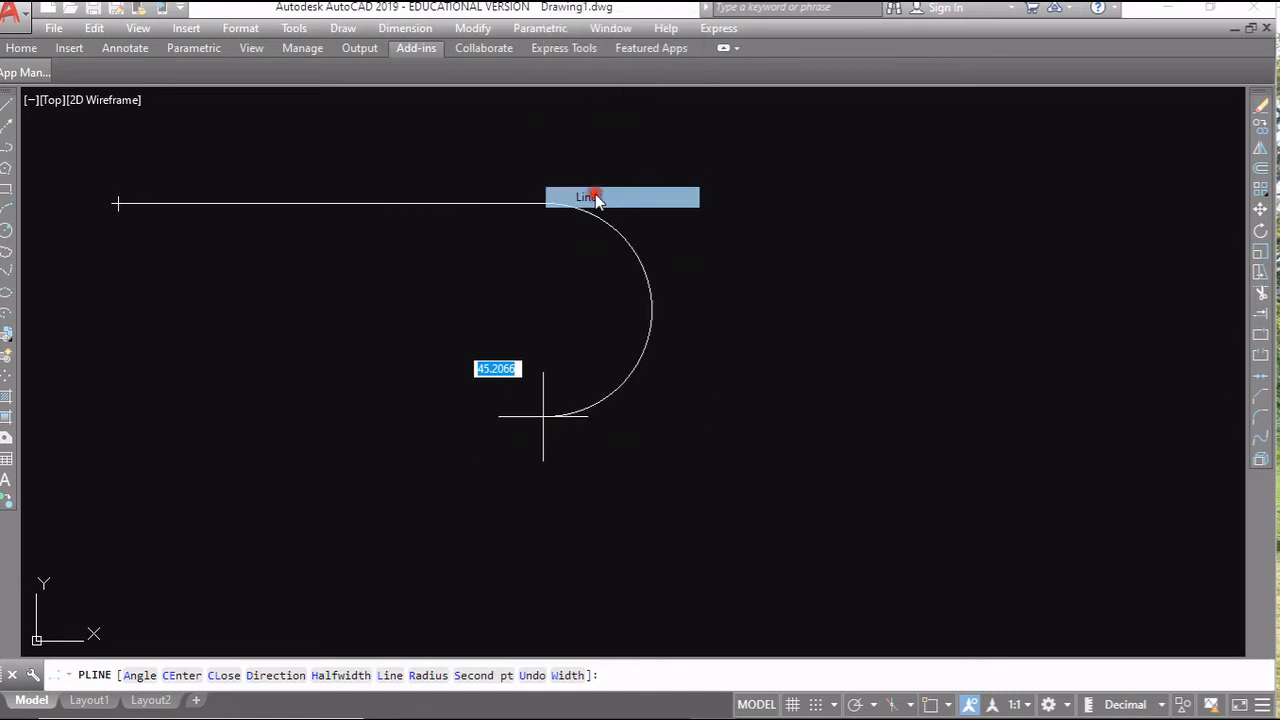
text(200)
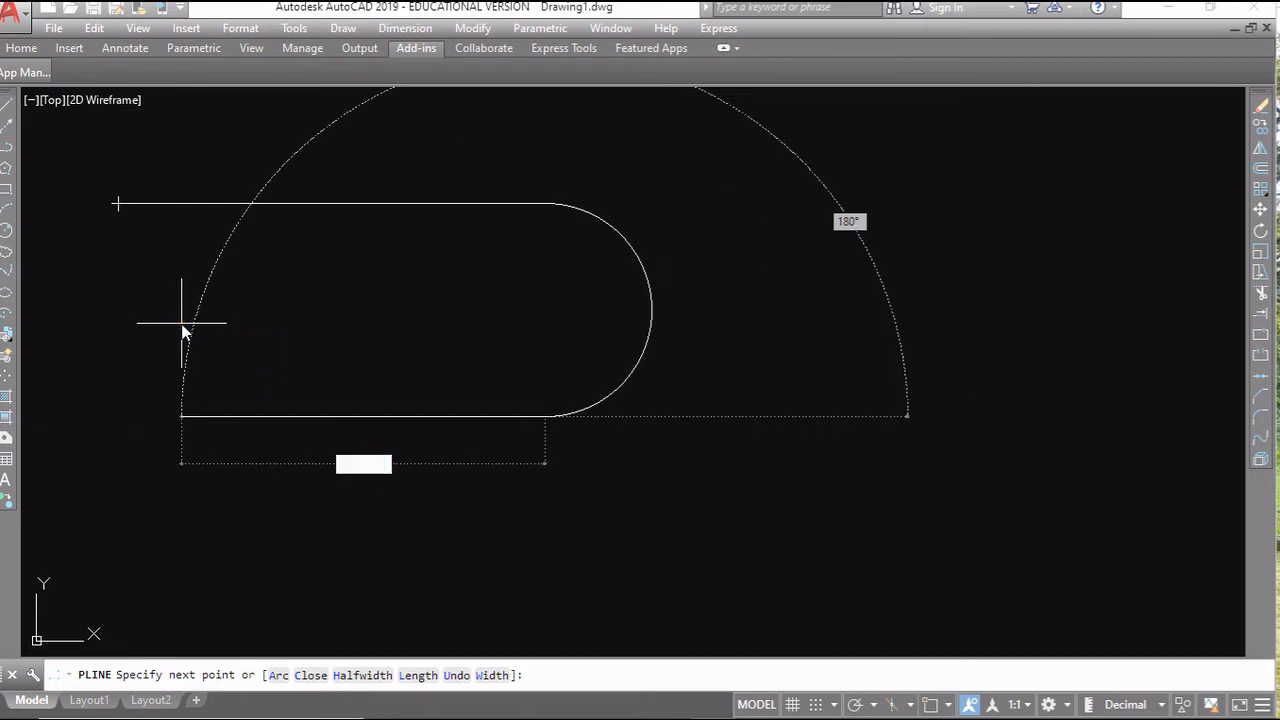
key(Return)
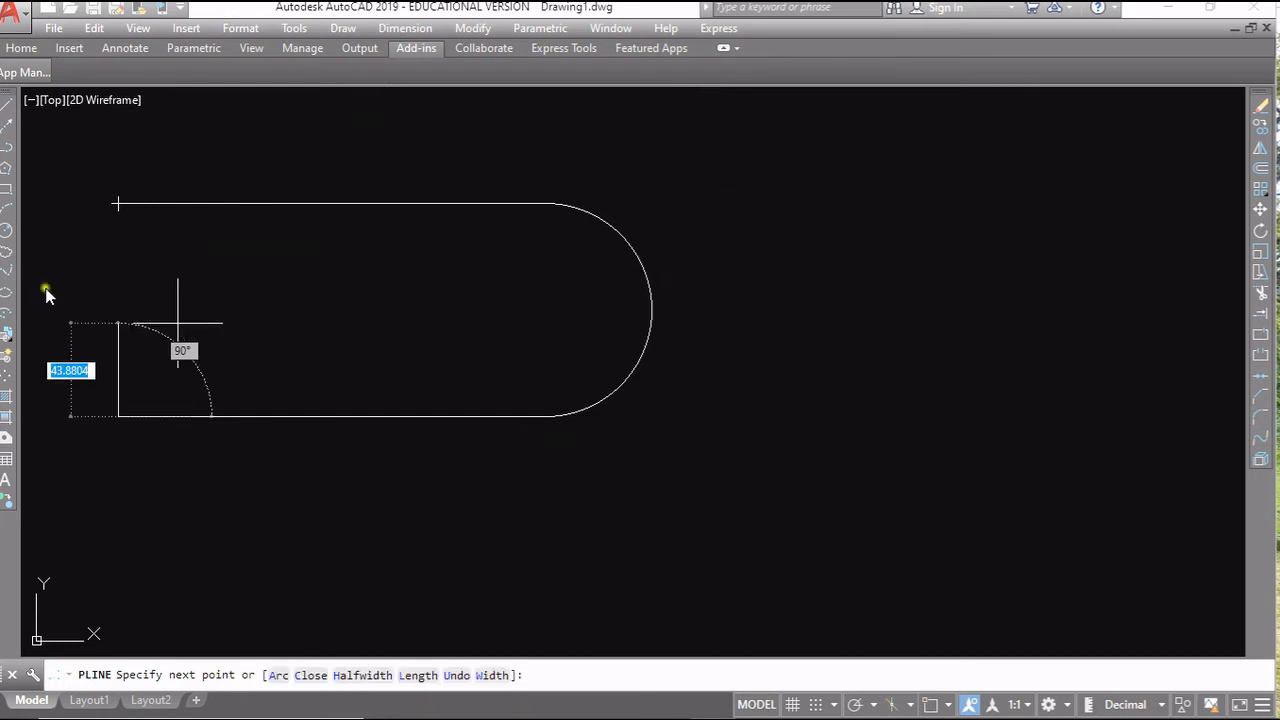
- Close the slot outline with an arc 100 units straight up to the polyline's start point, and end the polyline
middle_drag(28, 280, 297, 281)
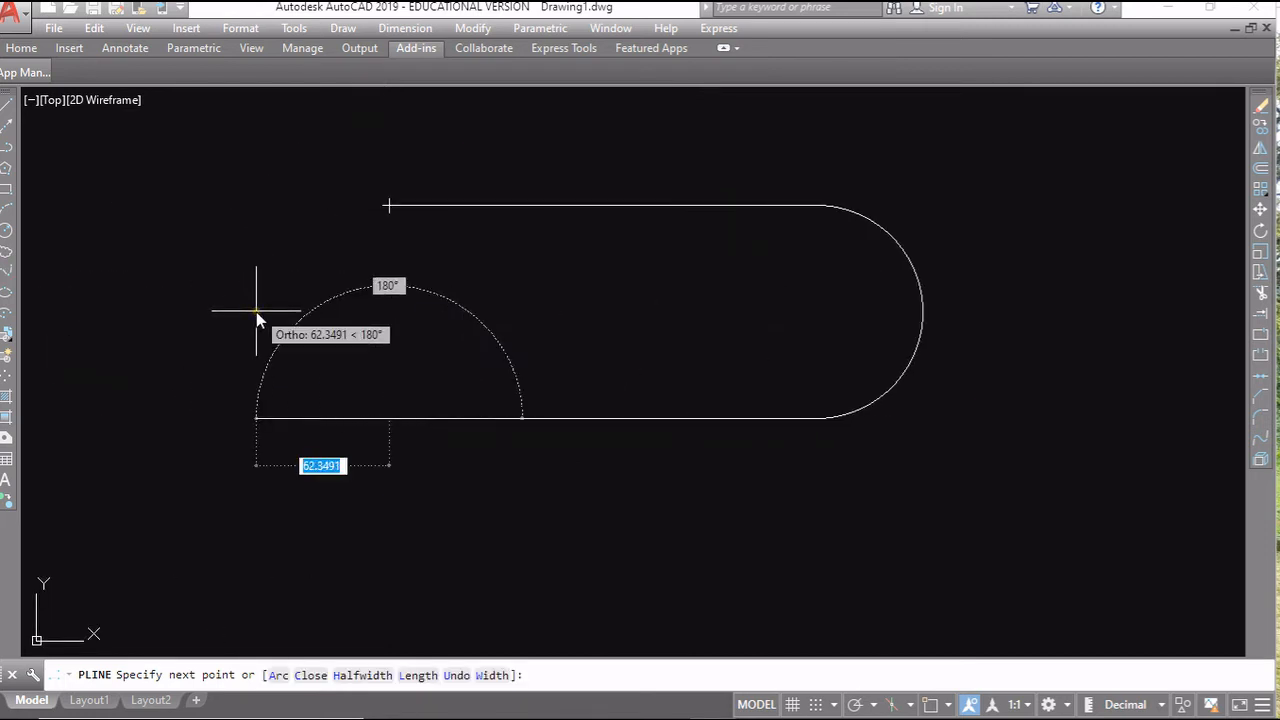
right_click(389, 421)
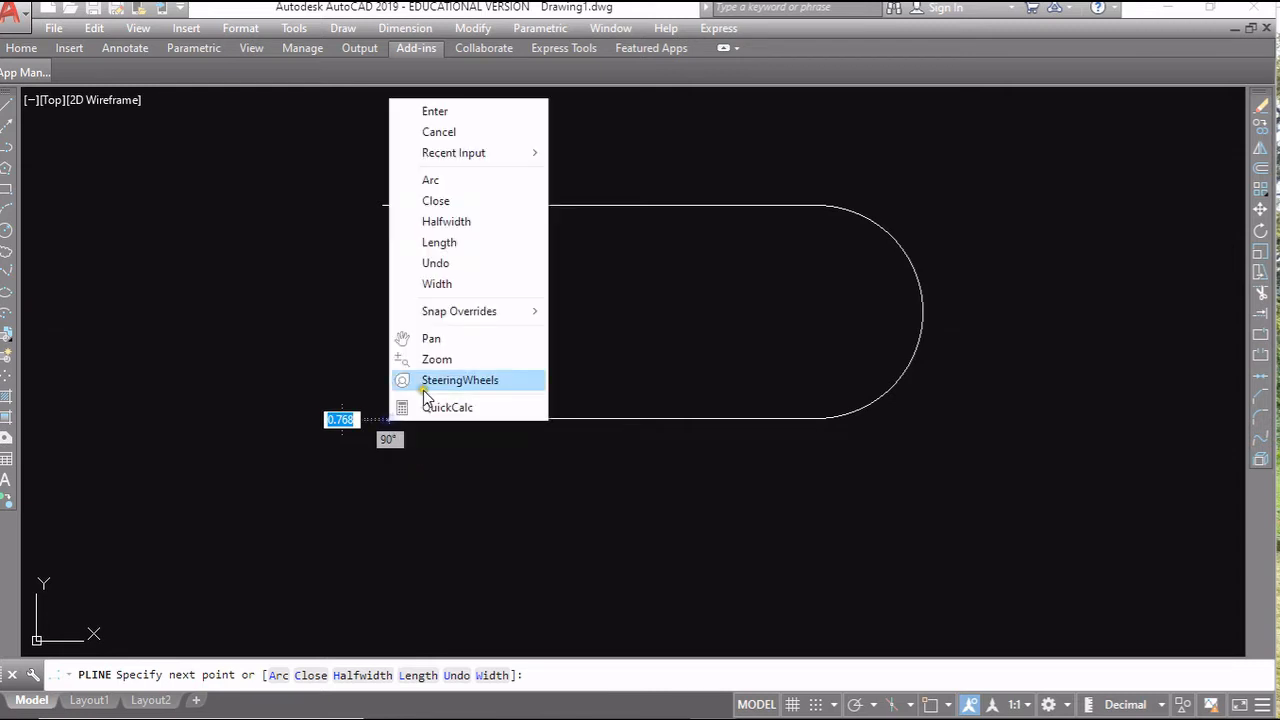
click(462, 182)
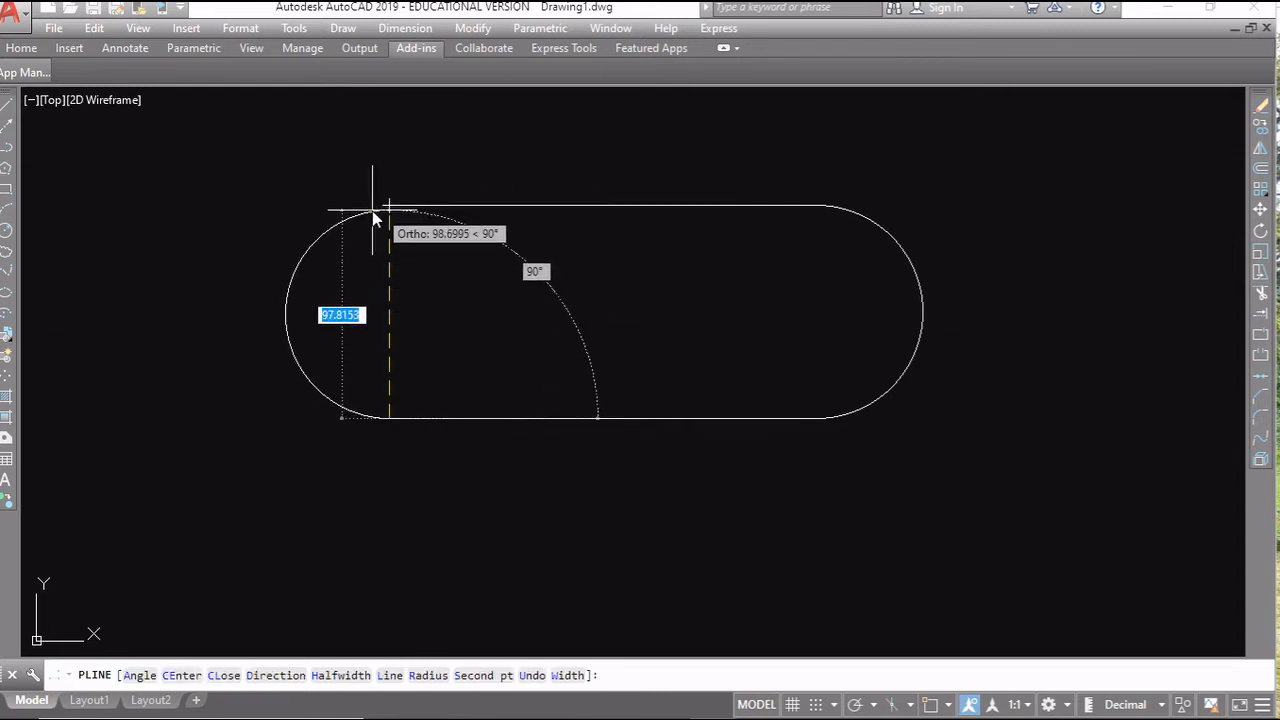
text(100)
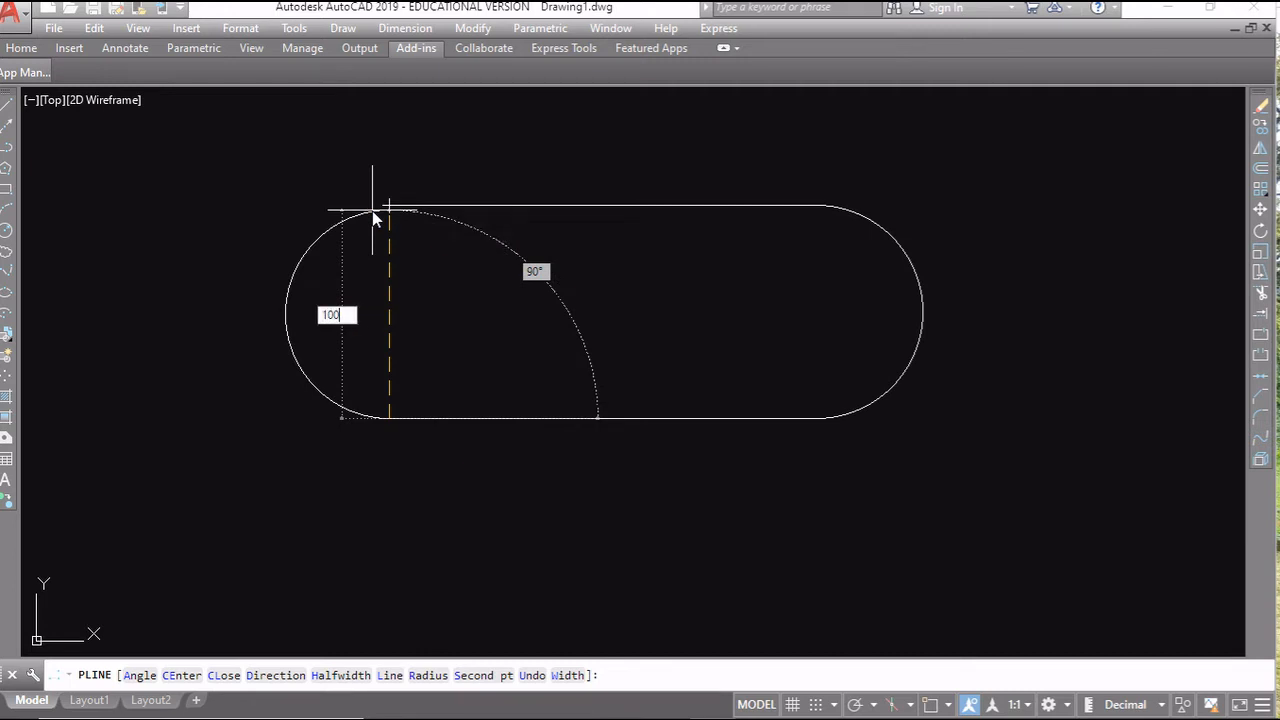
key(Return)
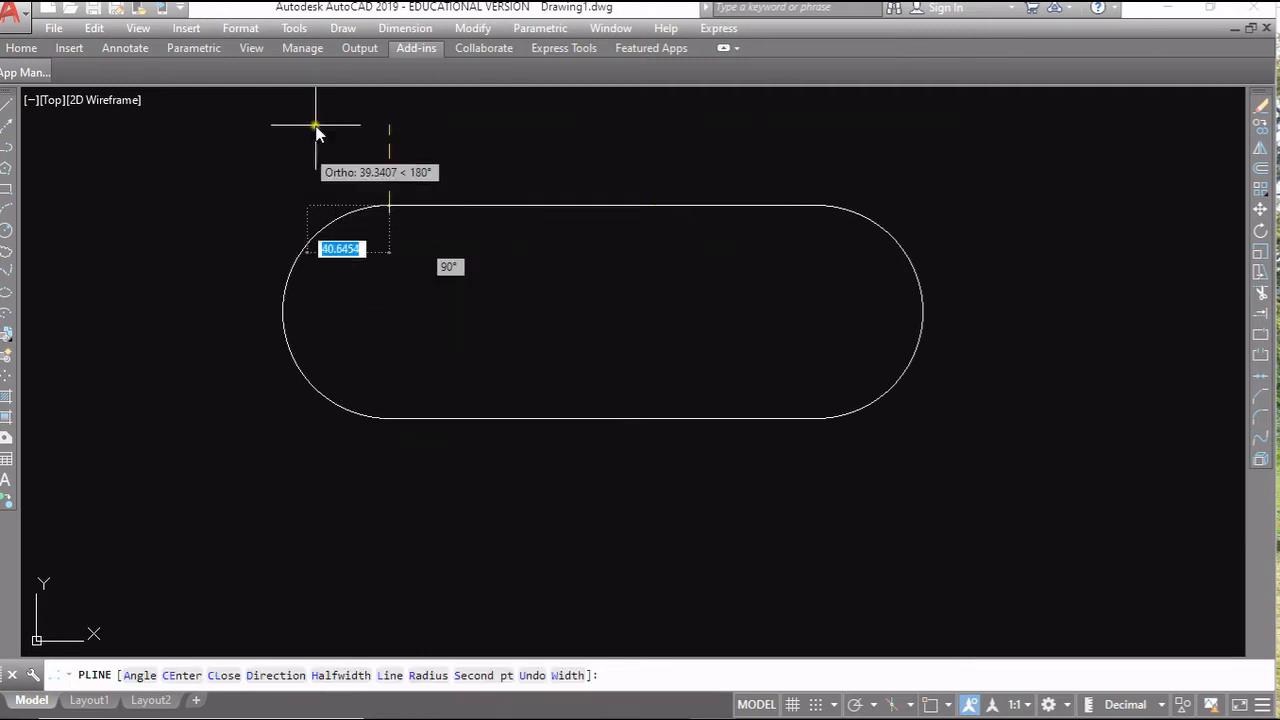
key(Return)
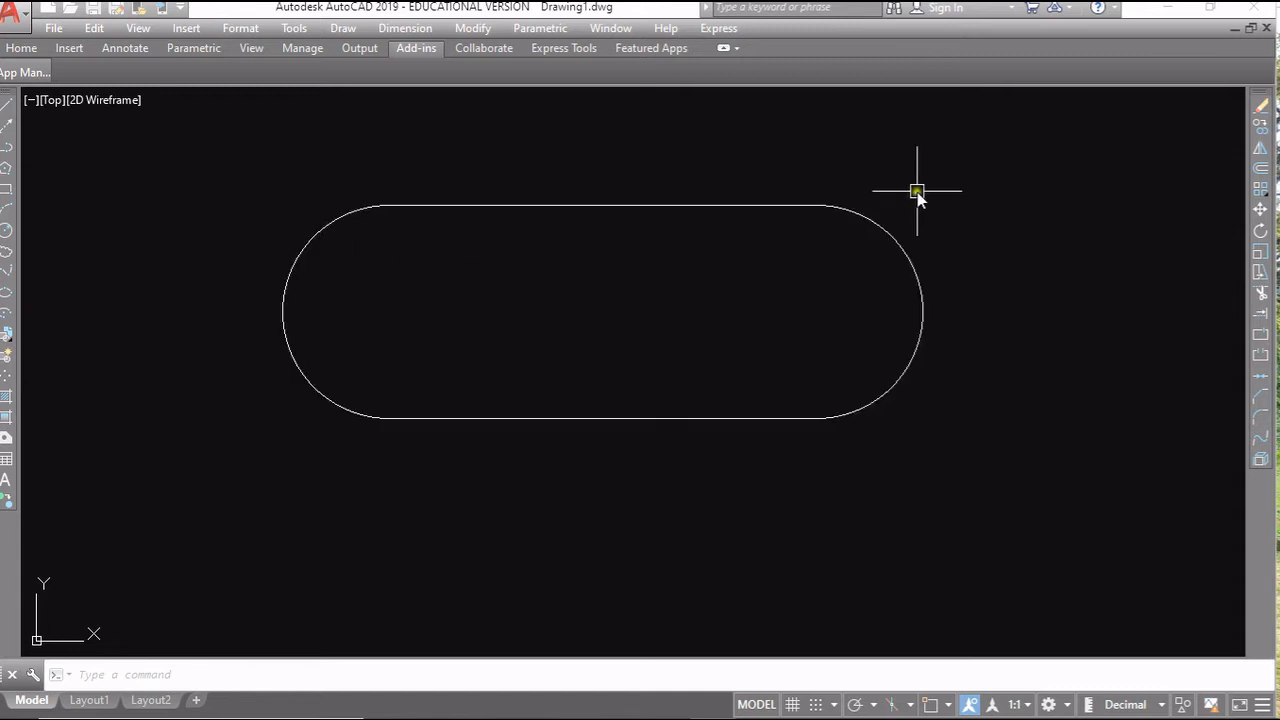
- Select the slot-shaped polyline and examine whether its lines and arcs form one object
click(647, 210)
scroll(537, 271, down, 3)
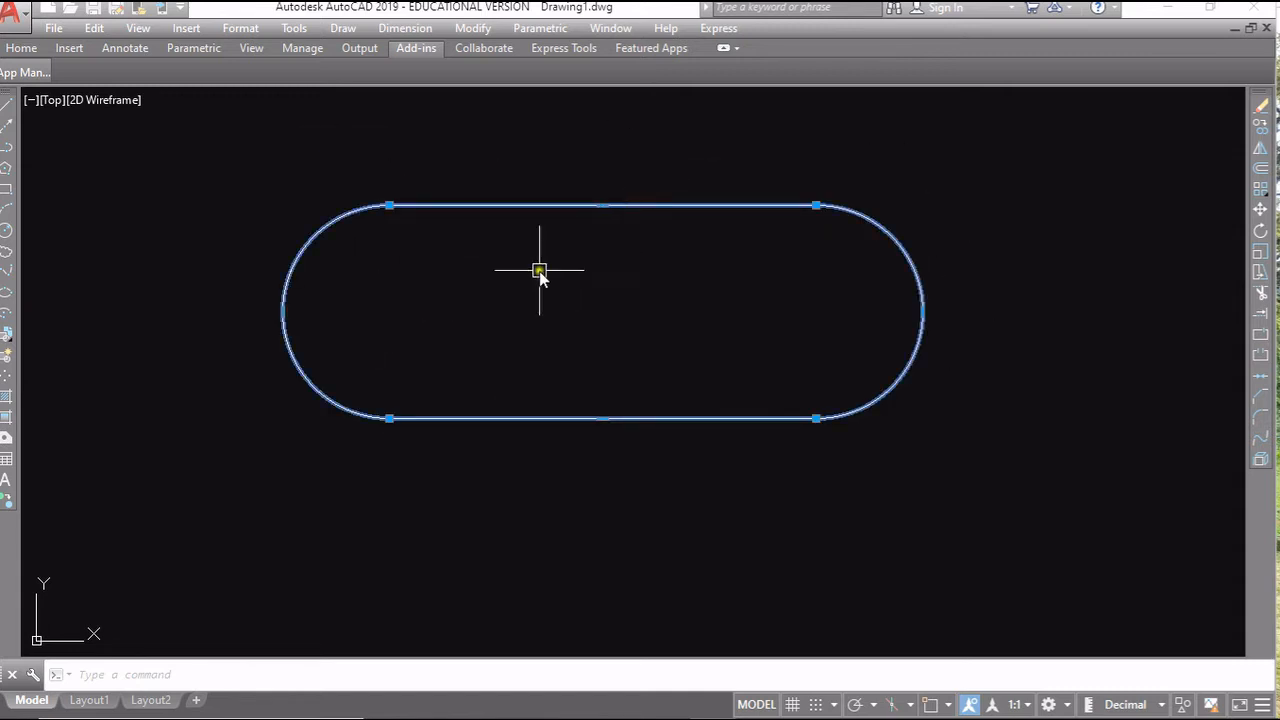
scroll(534, 271, up, 2)
scroll(533, 268, down, 1)
scroll(533, 268, up, 2)
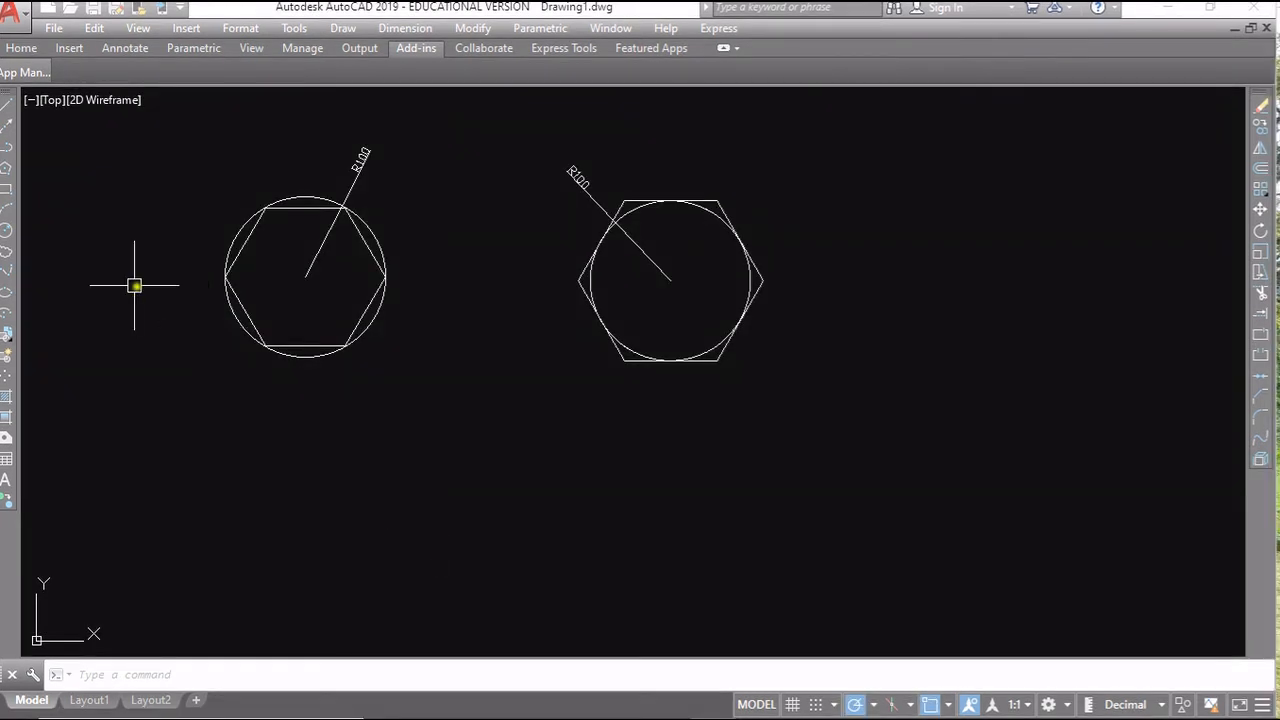
- Draw a 6-sided polygon inscribed in a circle of radius 100, centred below the left reference hexagon
click(6, 168)
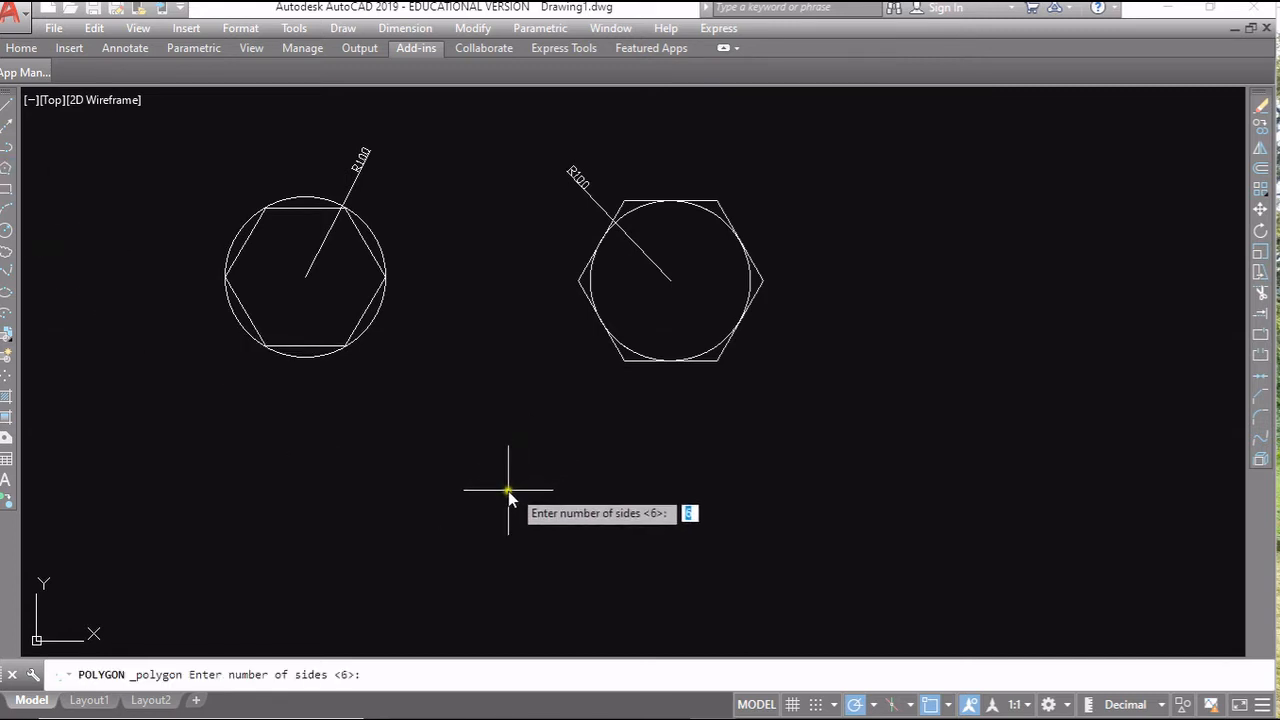
mouse_move(446, 517)
middle_down()
mouse_move(492, 452)
mouse_move(487, 490)
middle_up()
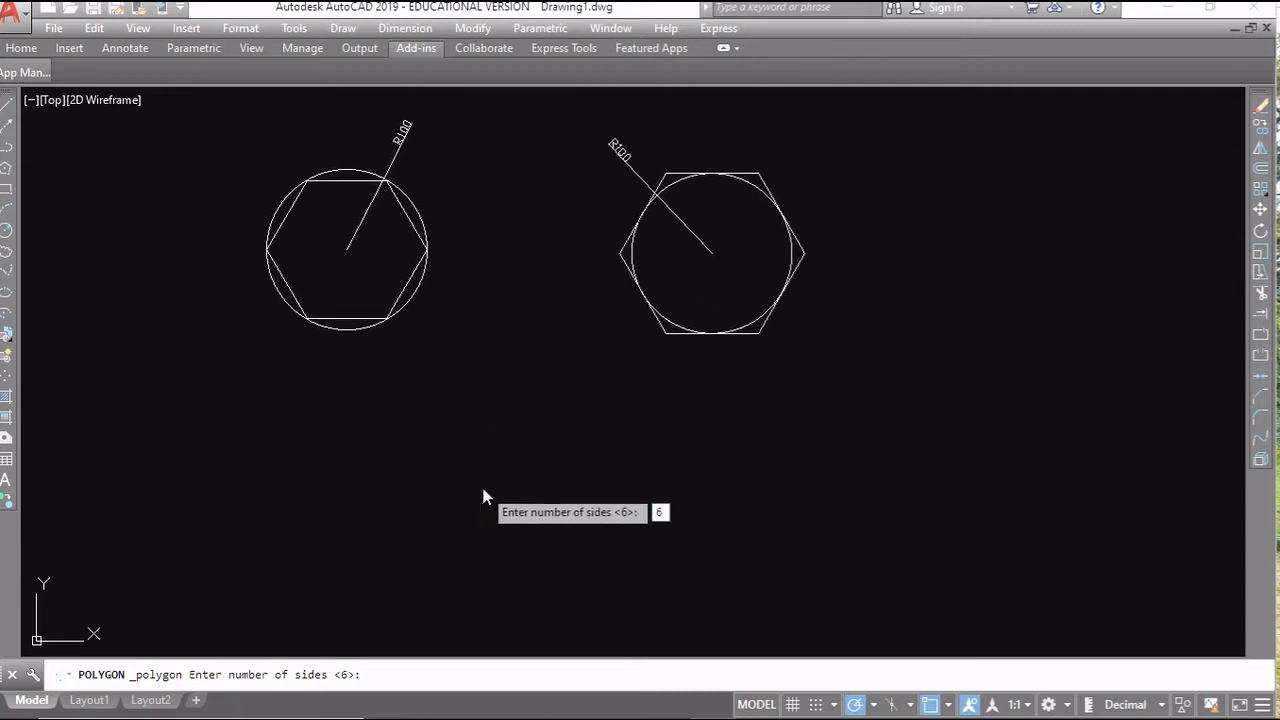
key(Return)
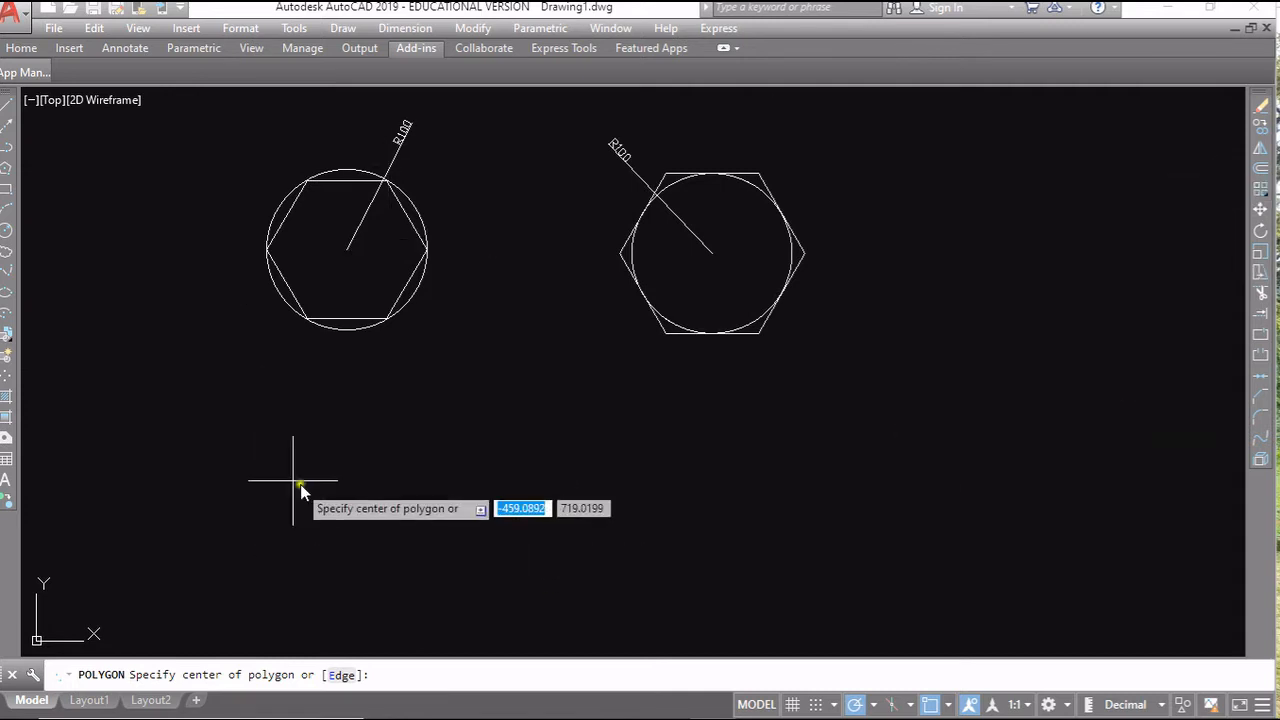
click(351, 513)
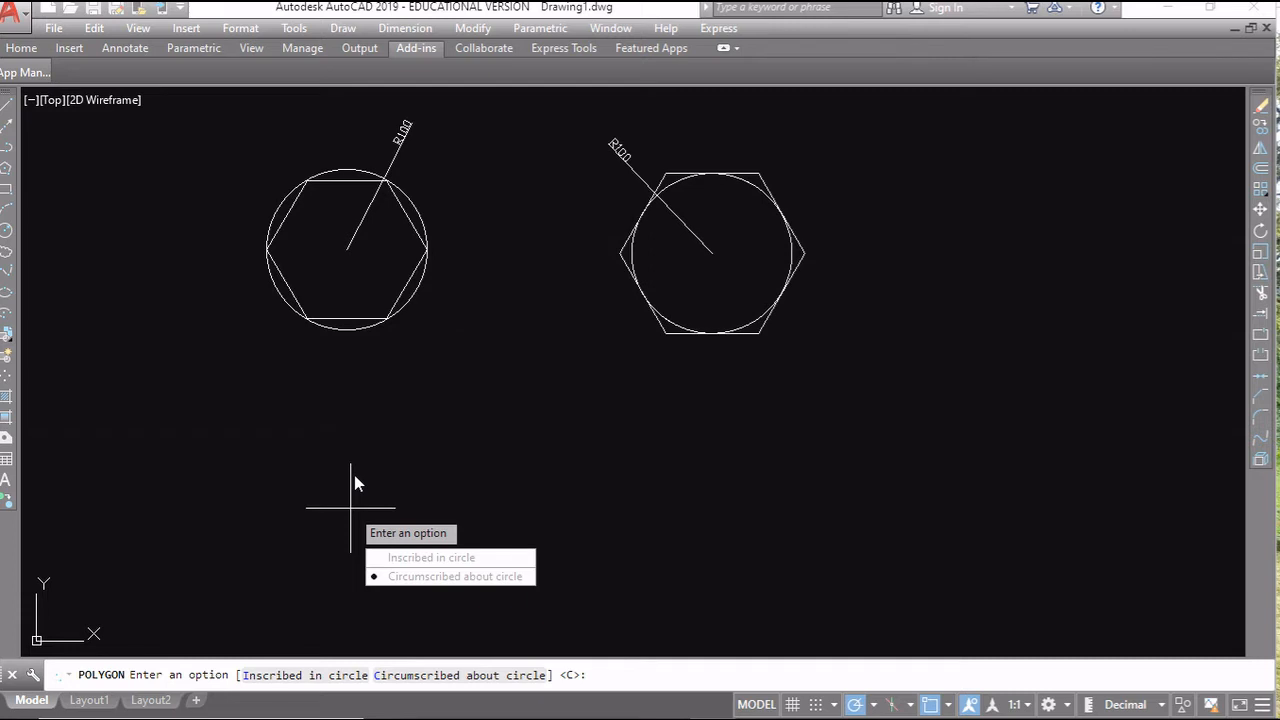
click(386, 559)
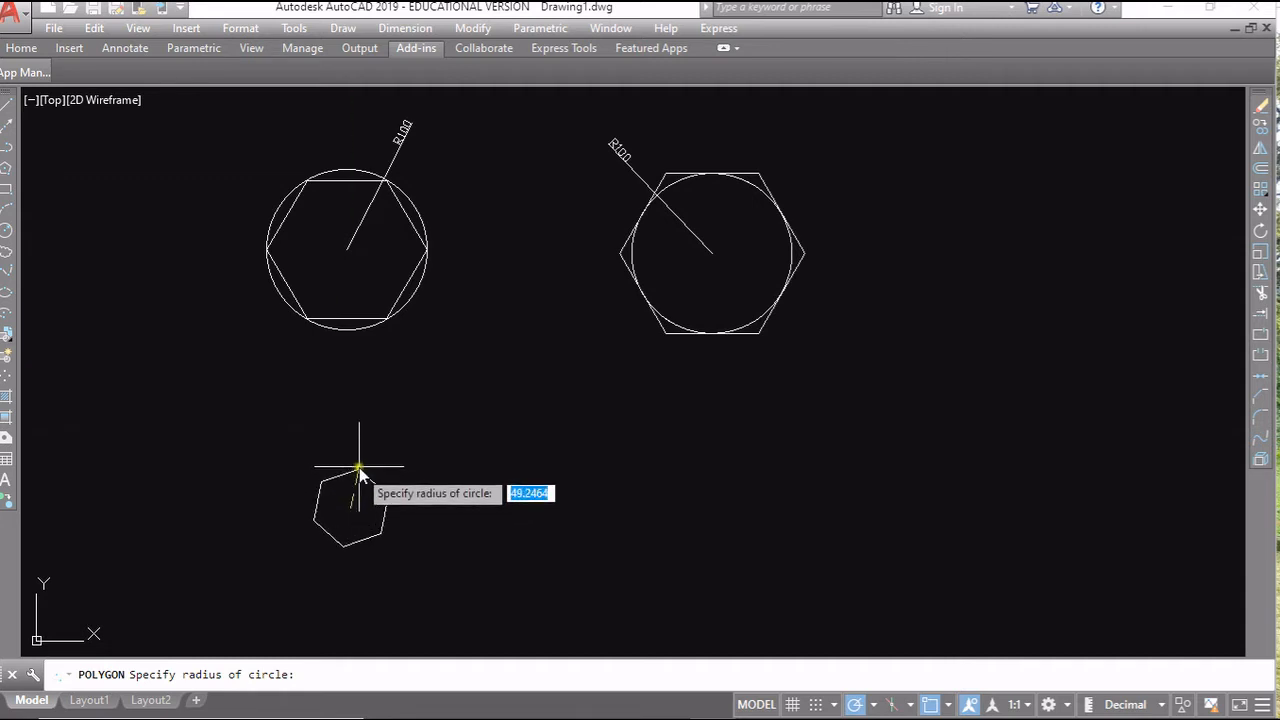
text(100)
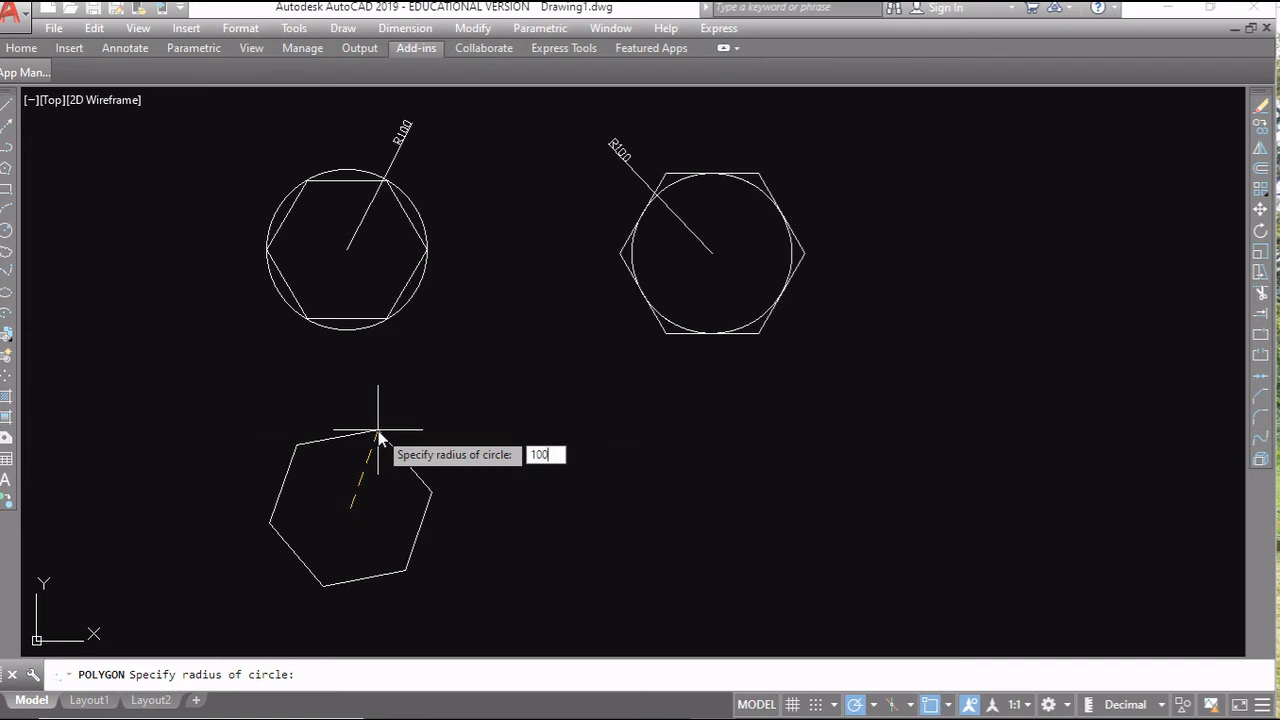
key(Return)
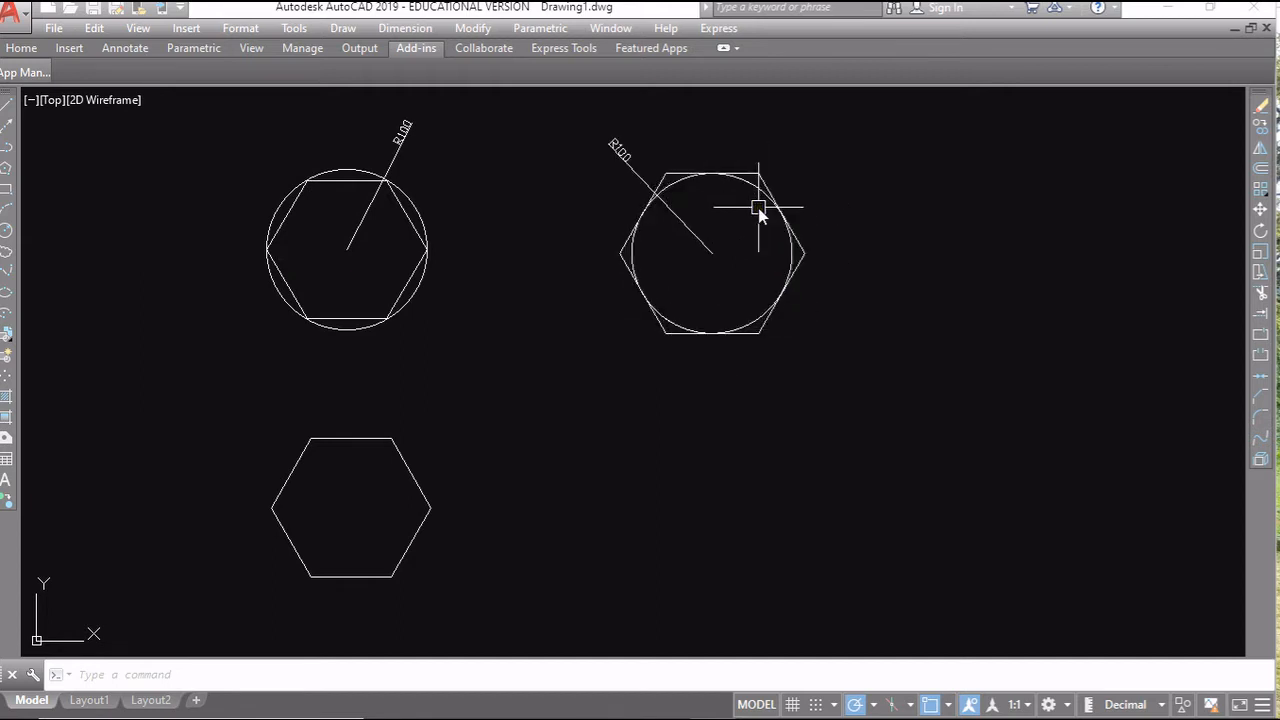
- Examine how the two R100 reference hexagons relate to their circles, one inscribed and the other circumscribed
scroll(310, 272, up, 4)
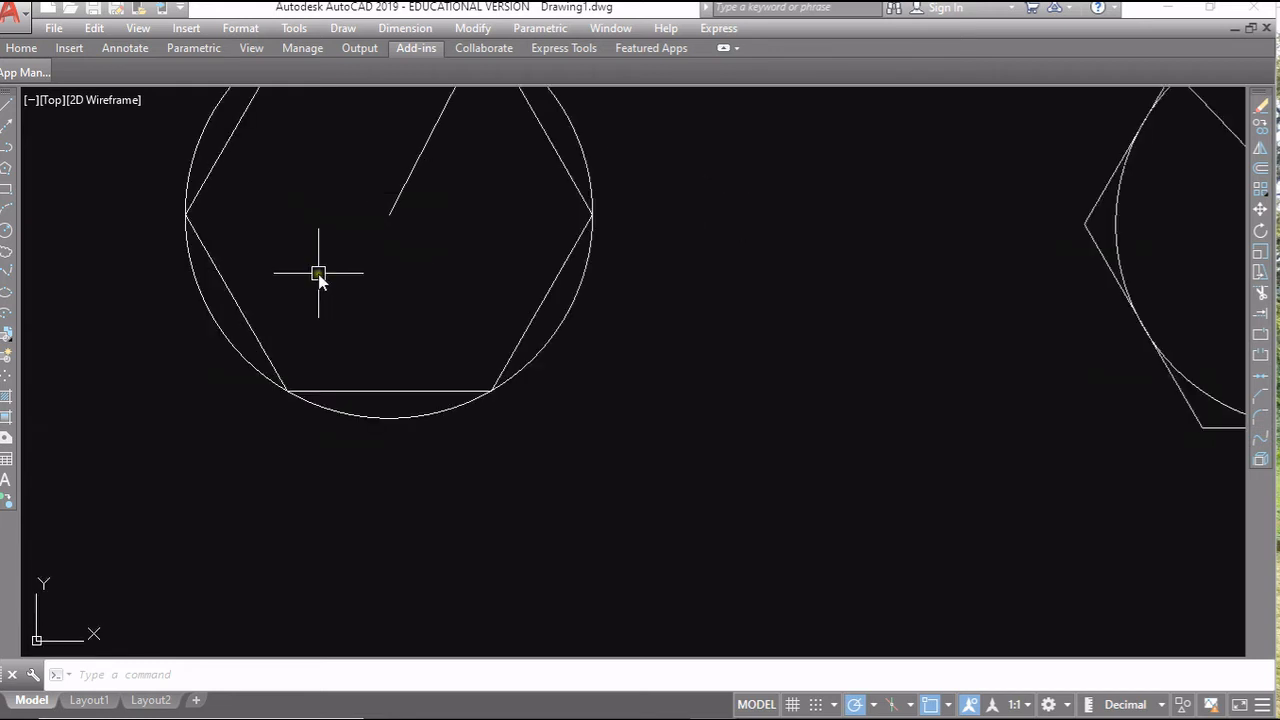
scroll(316, 295, down, 4)
middle_drag(313, 310, 319, 388)
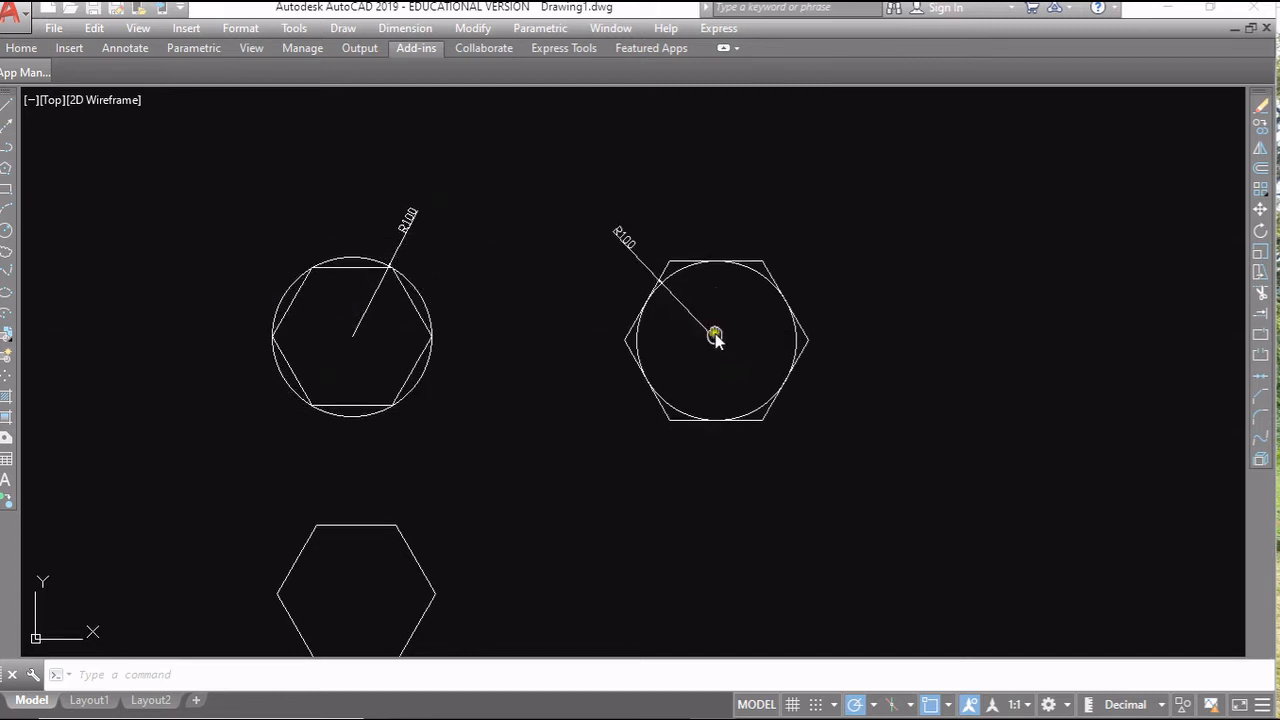
scroll(712, 328, up, 2)
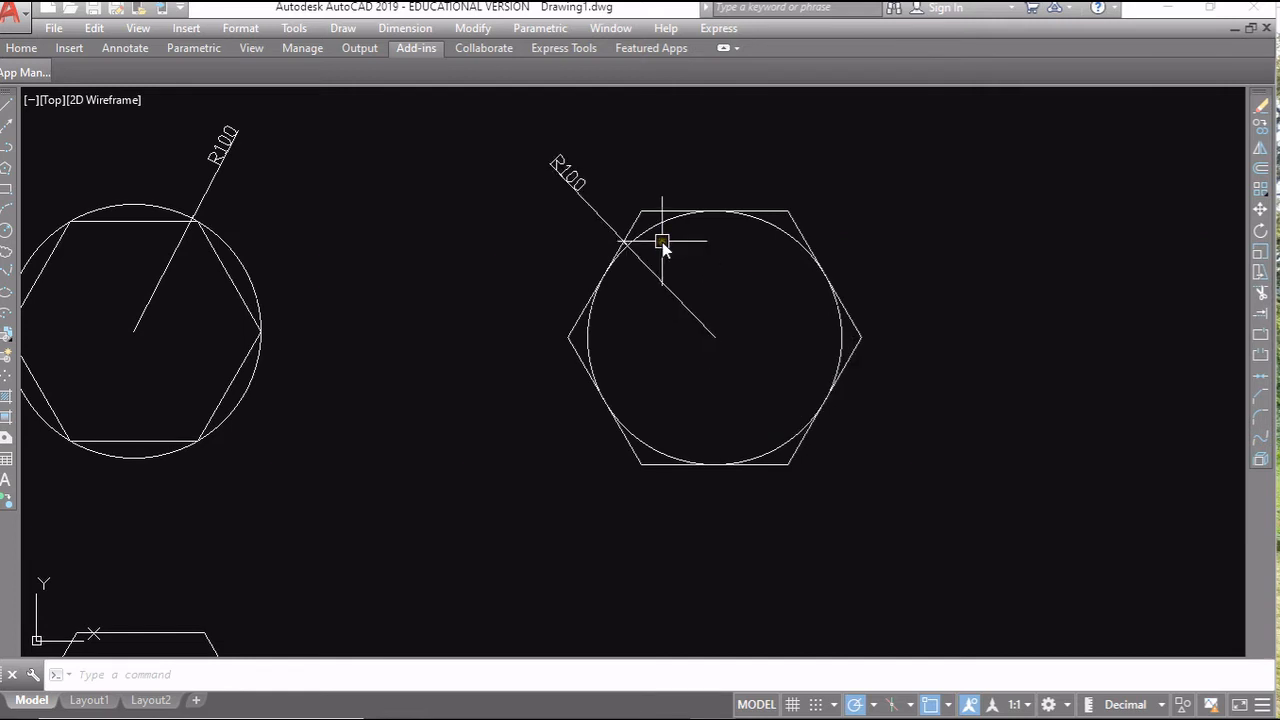
click(671, 288)
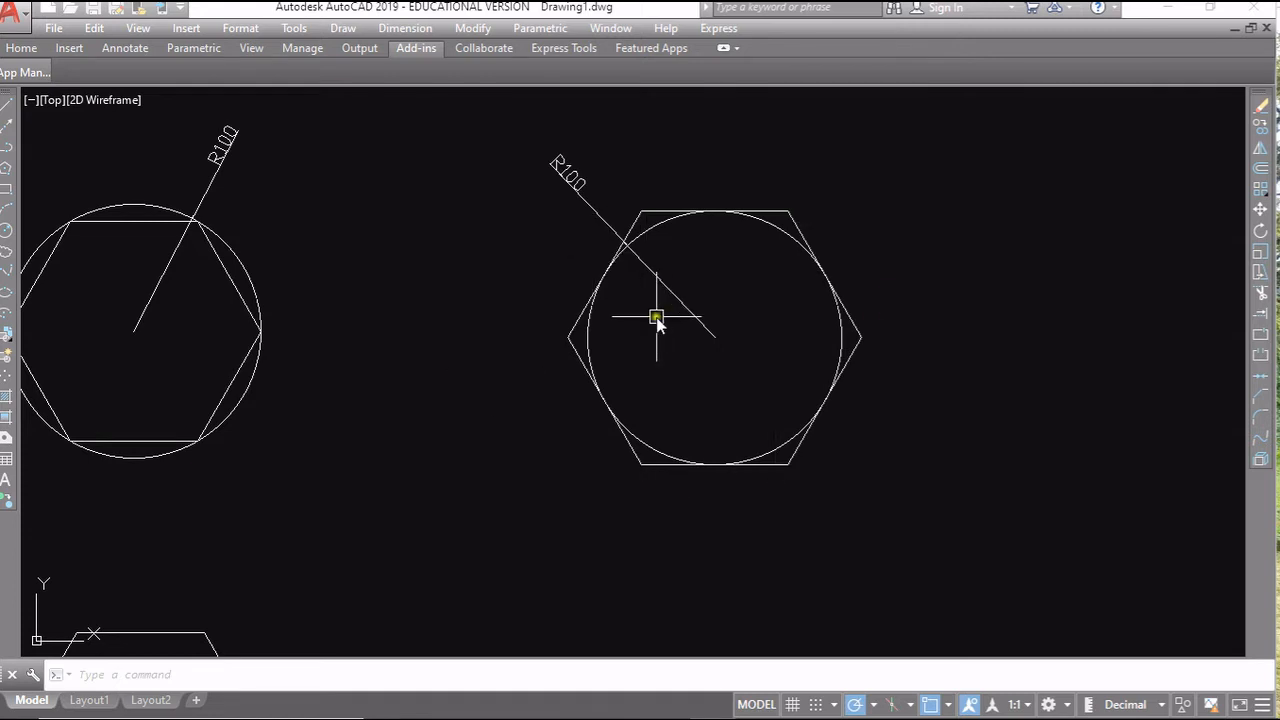
- Draw a 7-sided polygon inscribed in a circle of radius 200, centred below the right reference hexagon
scroll(656, 325, down, 2)
middle_drag(424, 541, 466, 371)
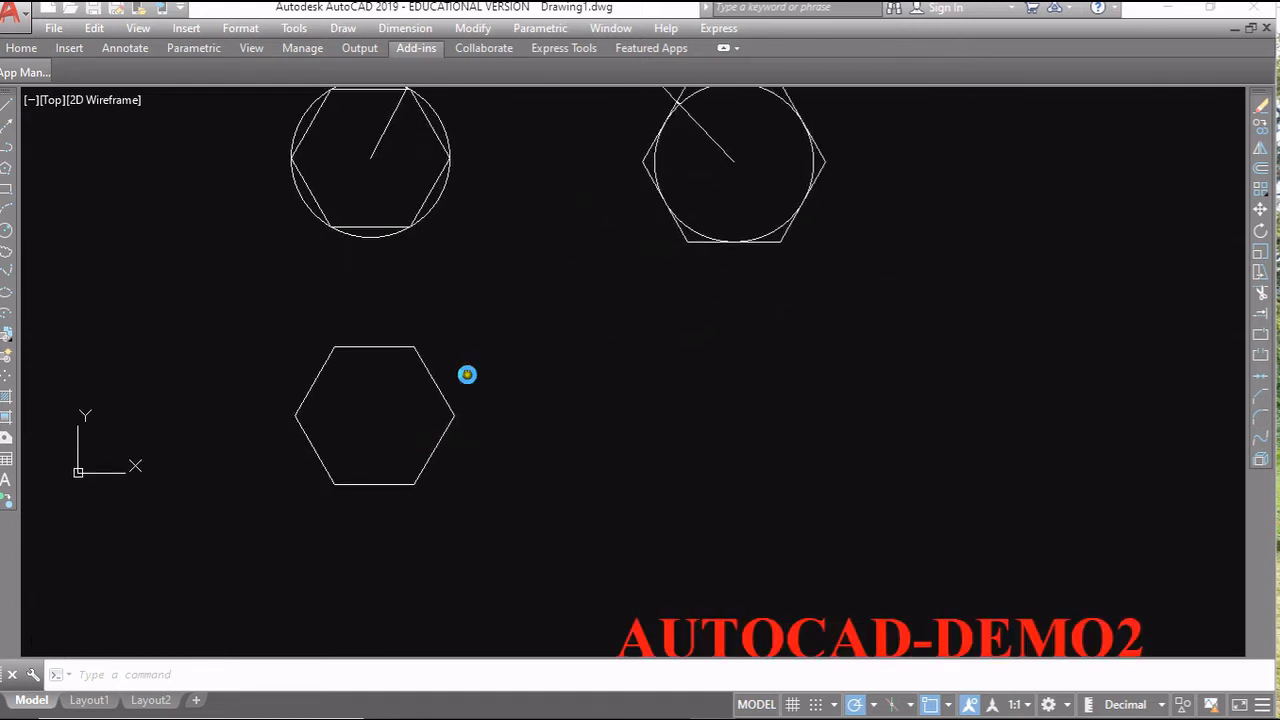
click(6, 170)
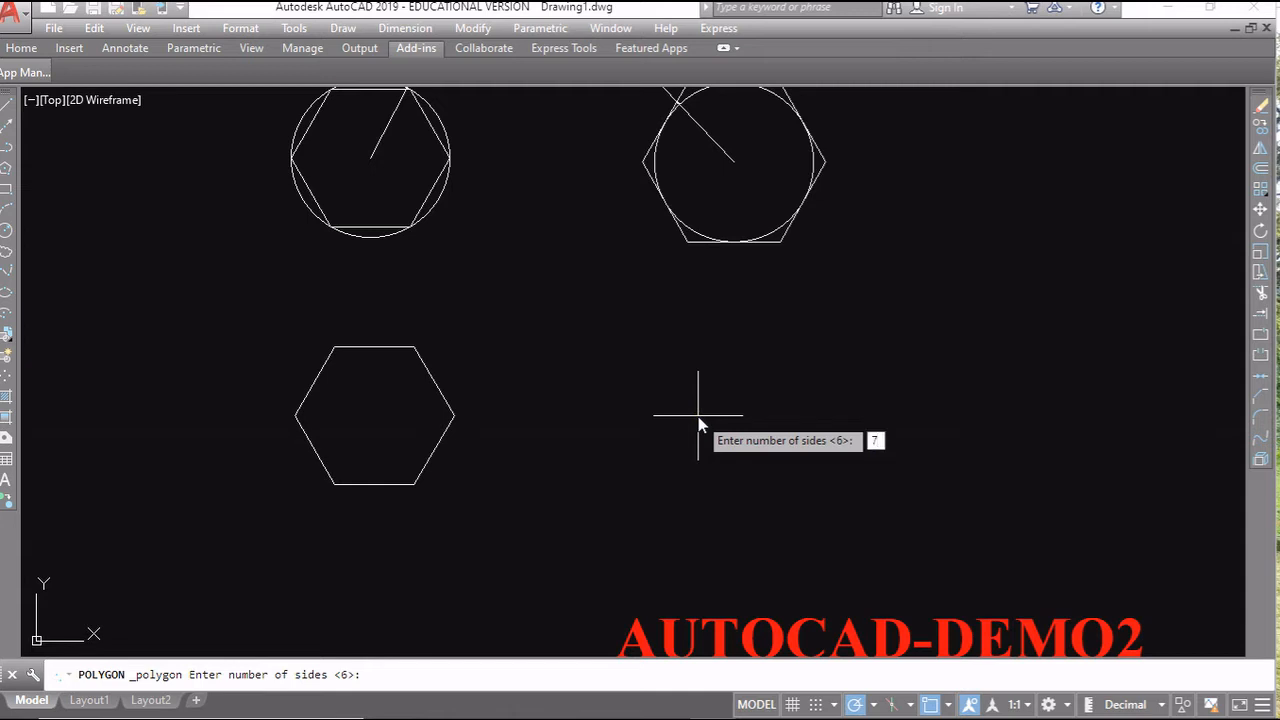
key(Return)
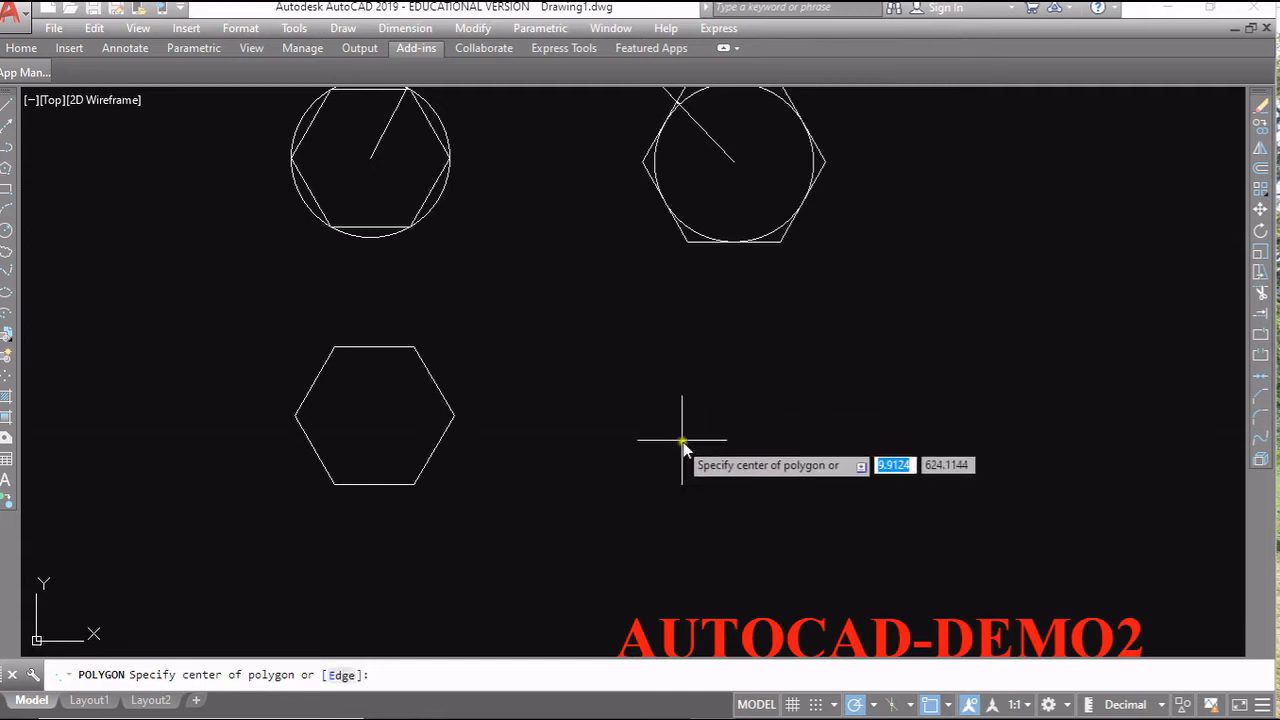
click(686, 450)
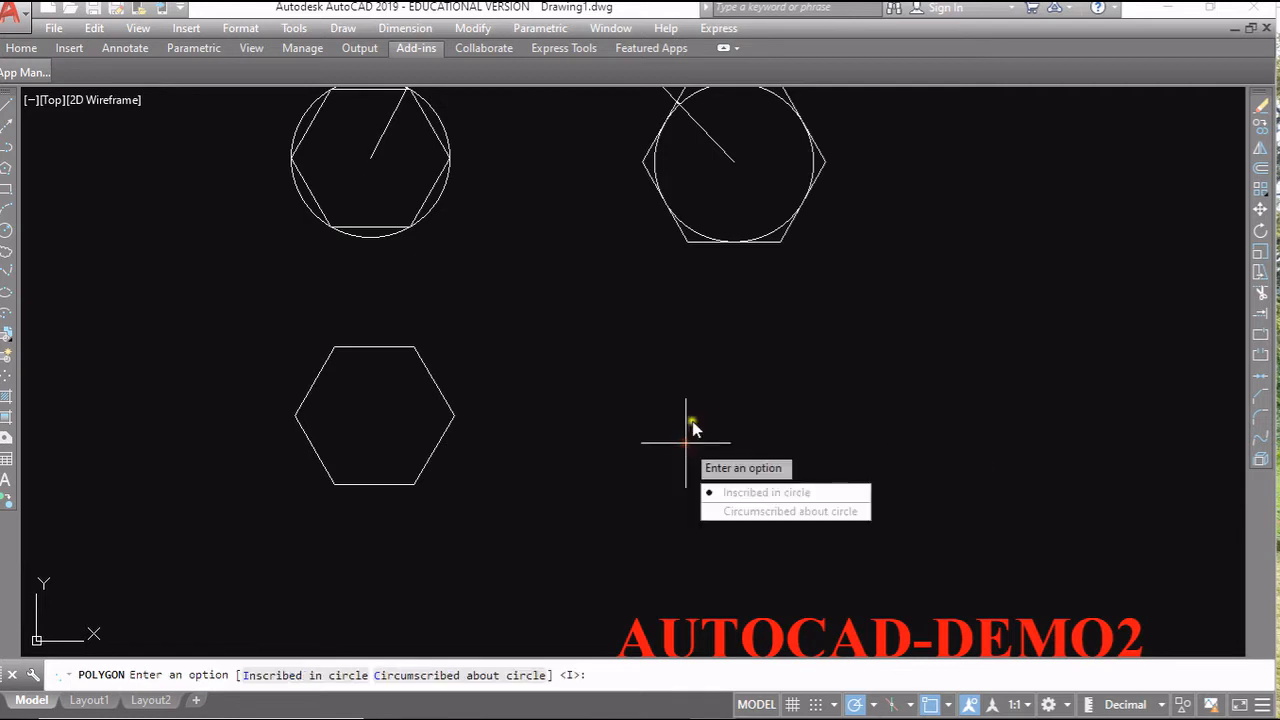
click(751, 493)
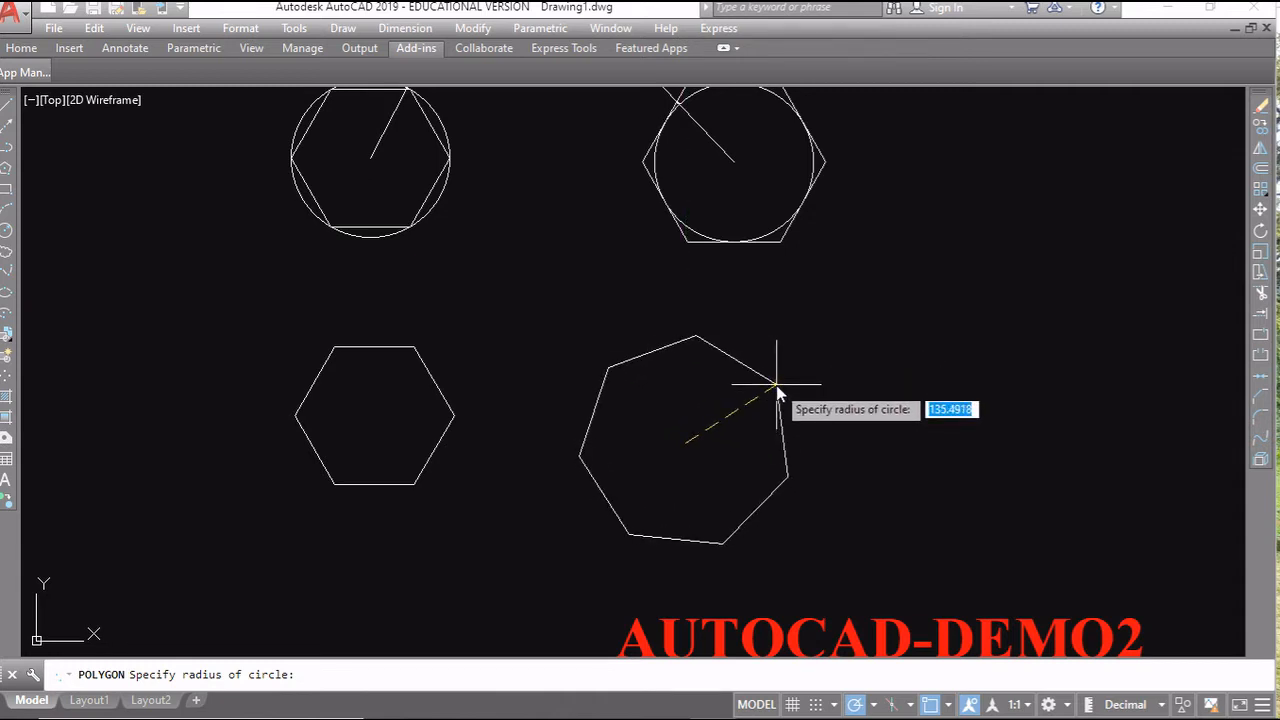
text(200)
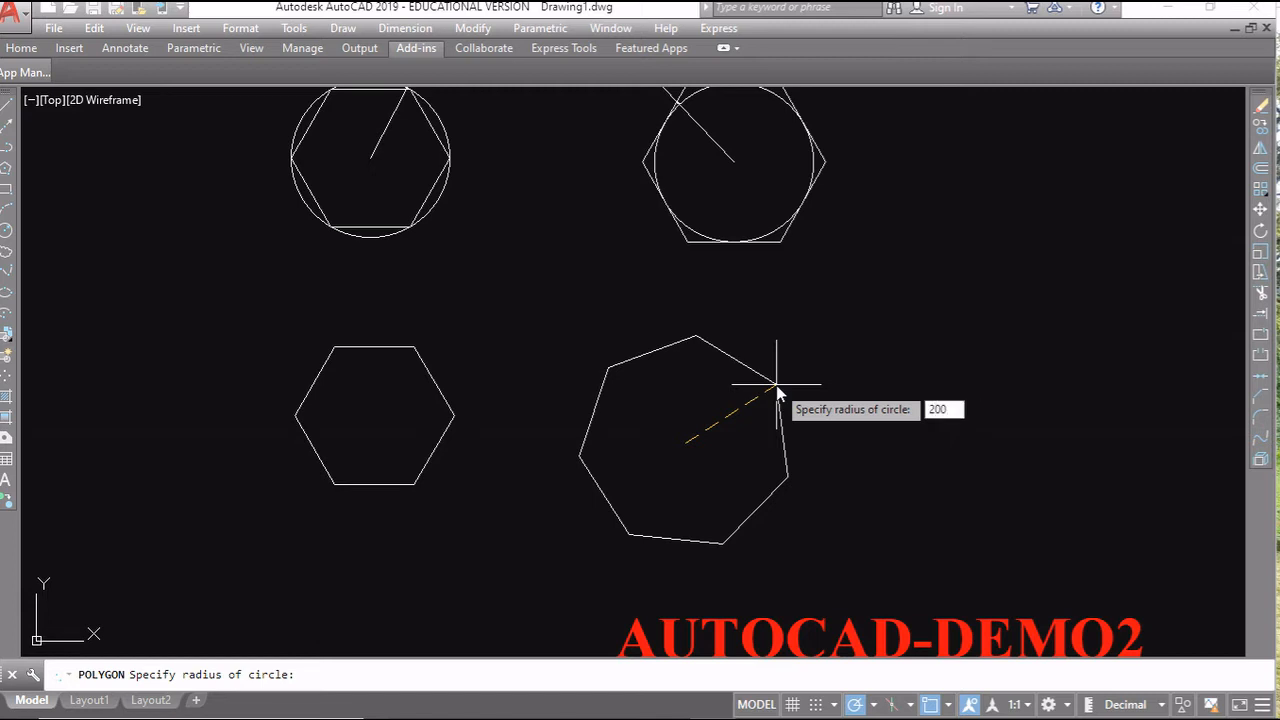
key(Return)
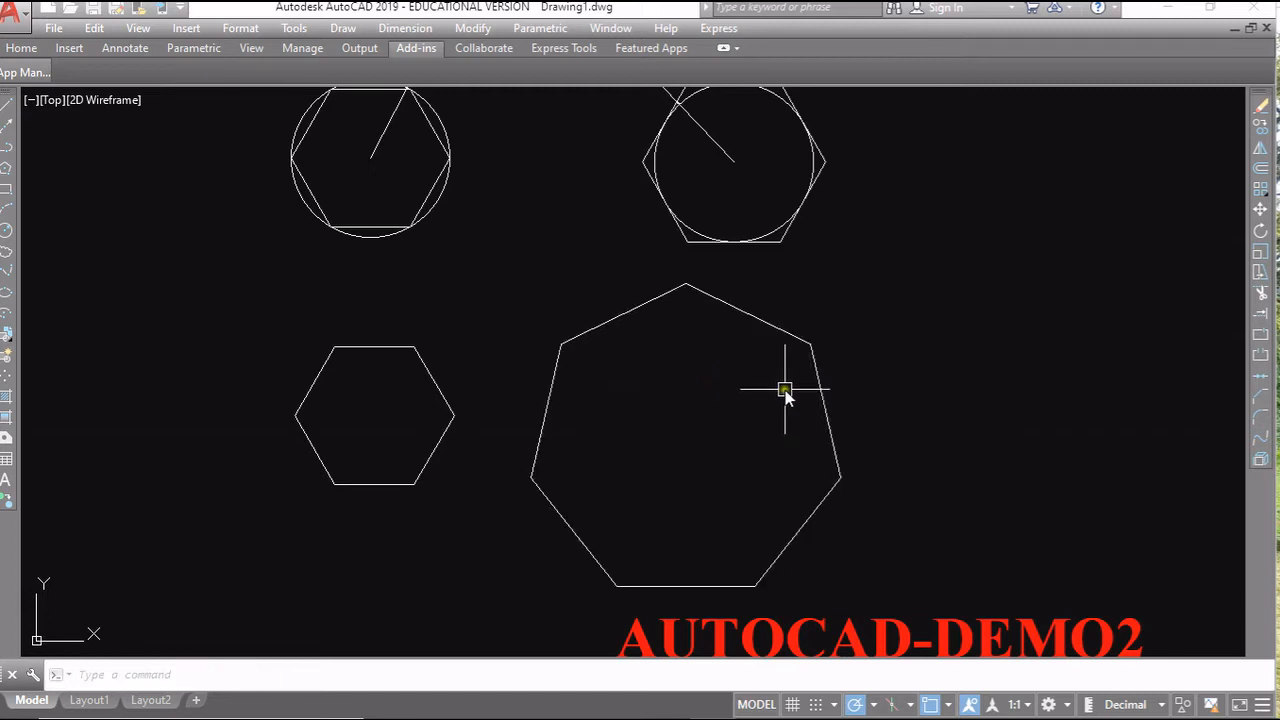
- Delete the heptagon and the plain hexagon below the two reference figures
click(800, 338)
key(Delete)
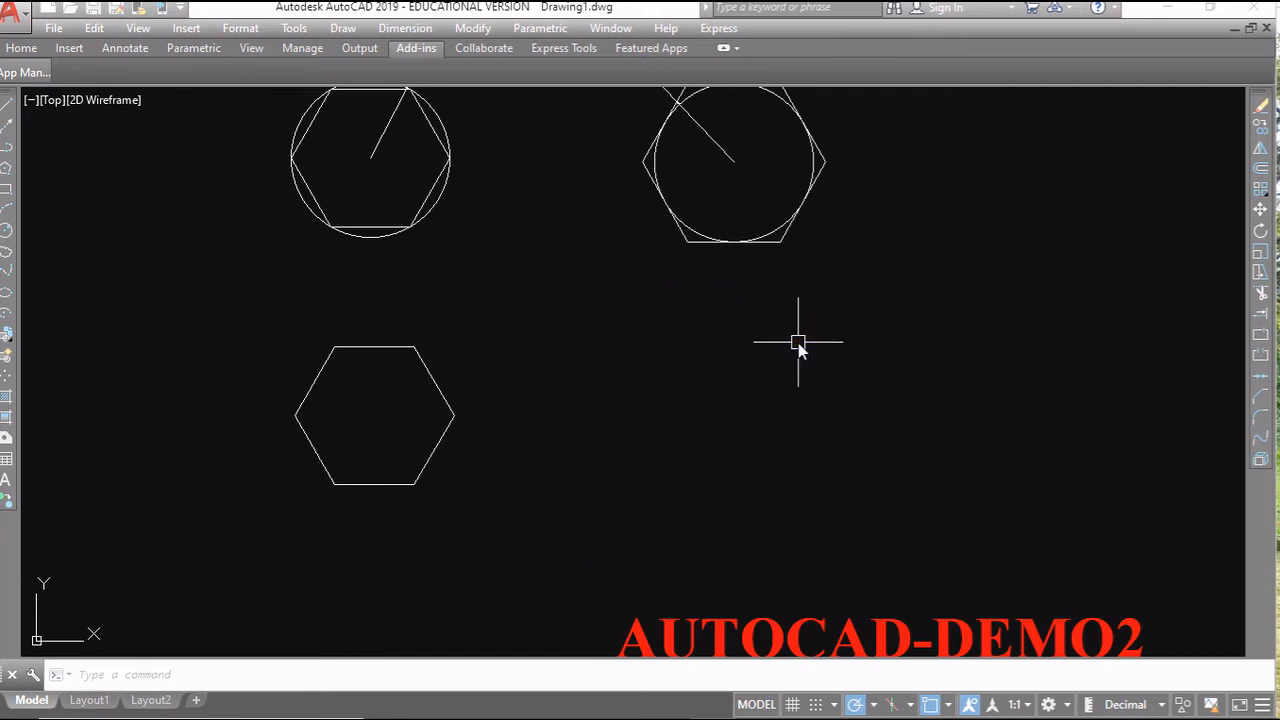
middle_drag(523, 340, 491, 457)
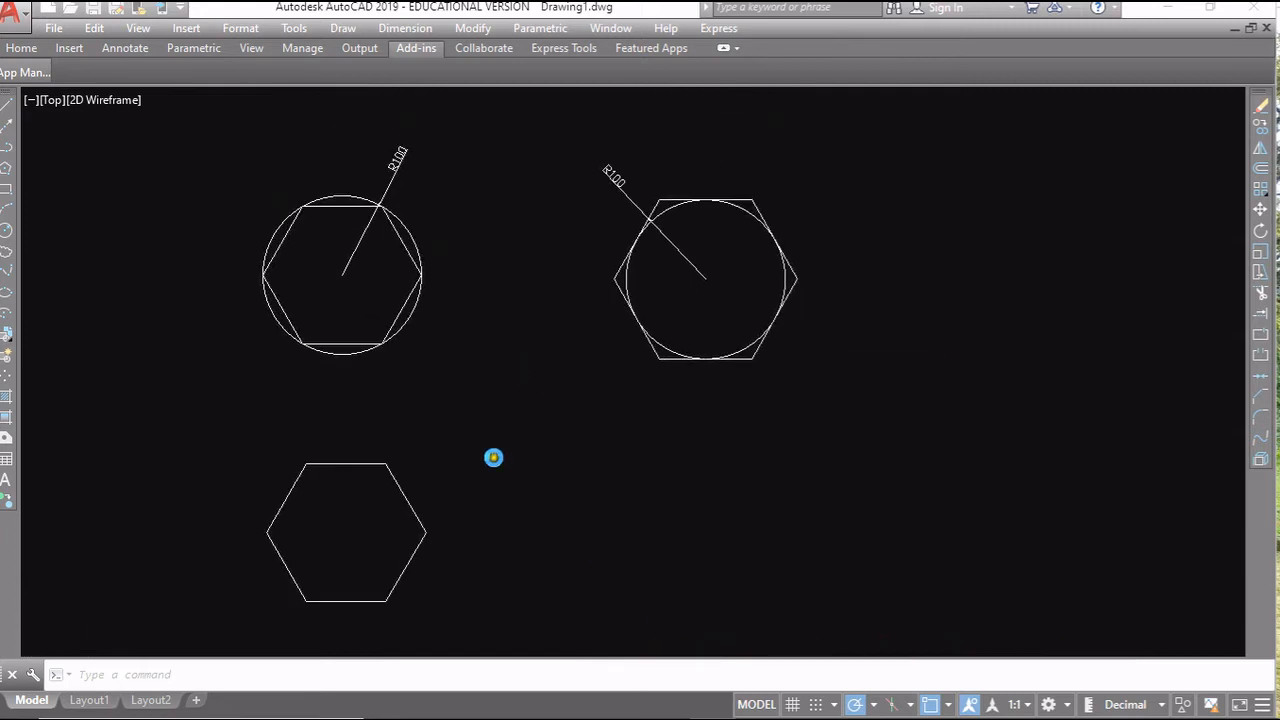
click(457, 465)
click(228, 558)
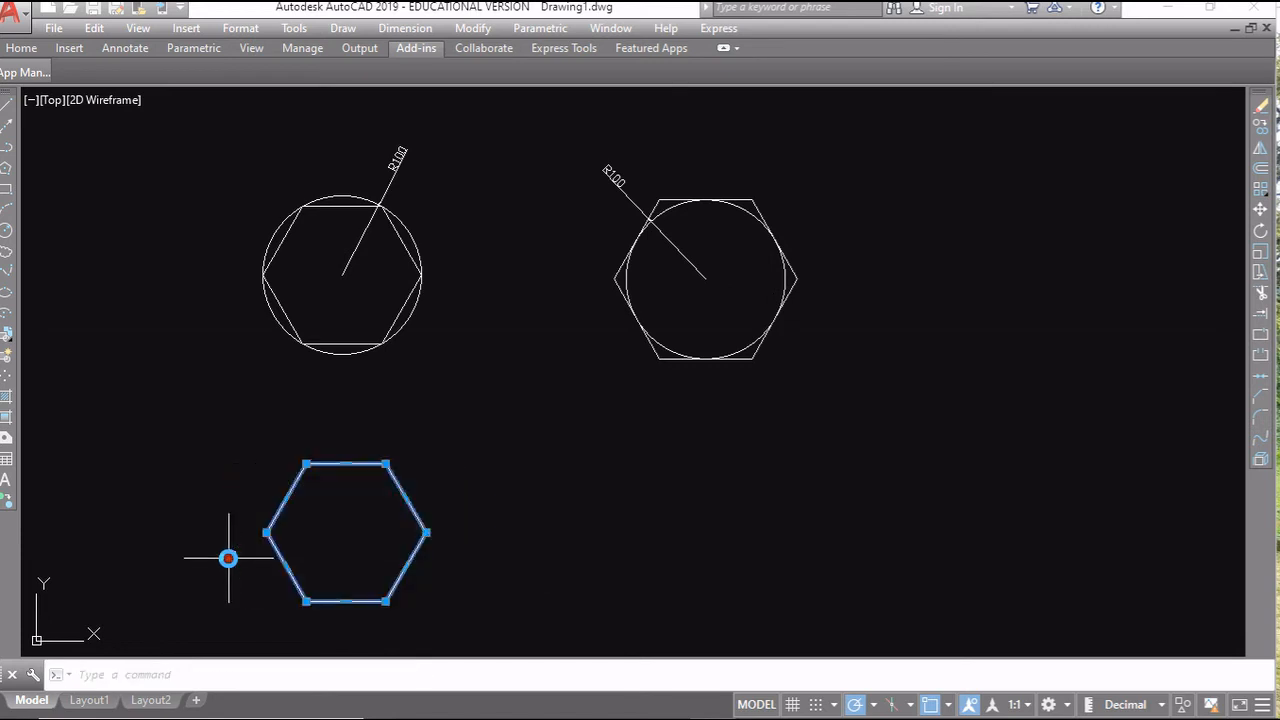
key(Delete)
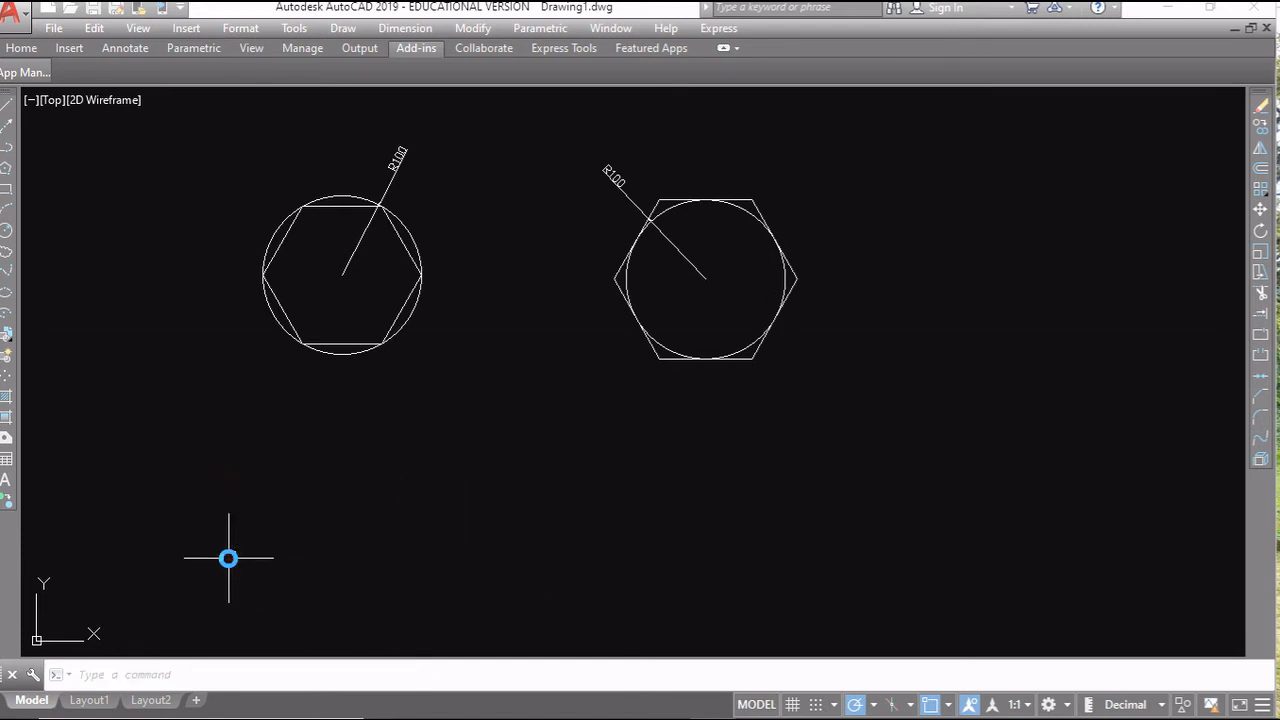
- Delete the R100 radius dimensions from both reference circles
scroll(342, 212, up, 2)
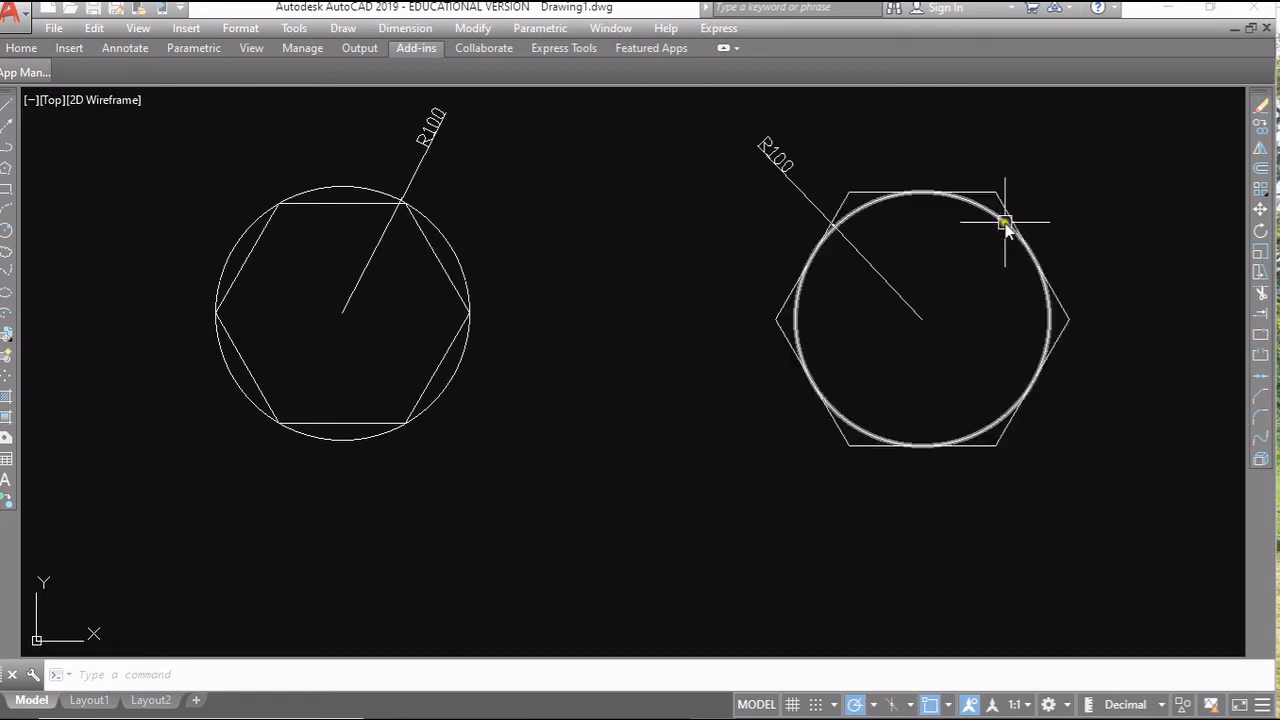
click(537, 144)
click(368, 144)
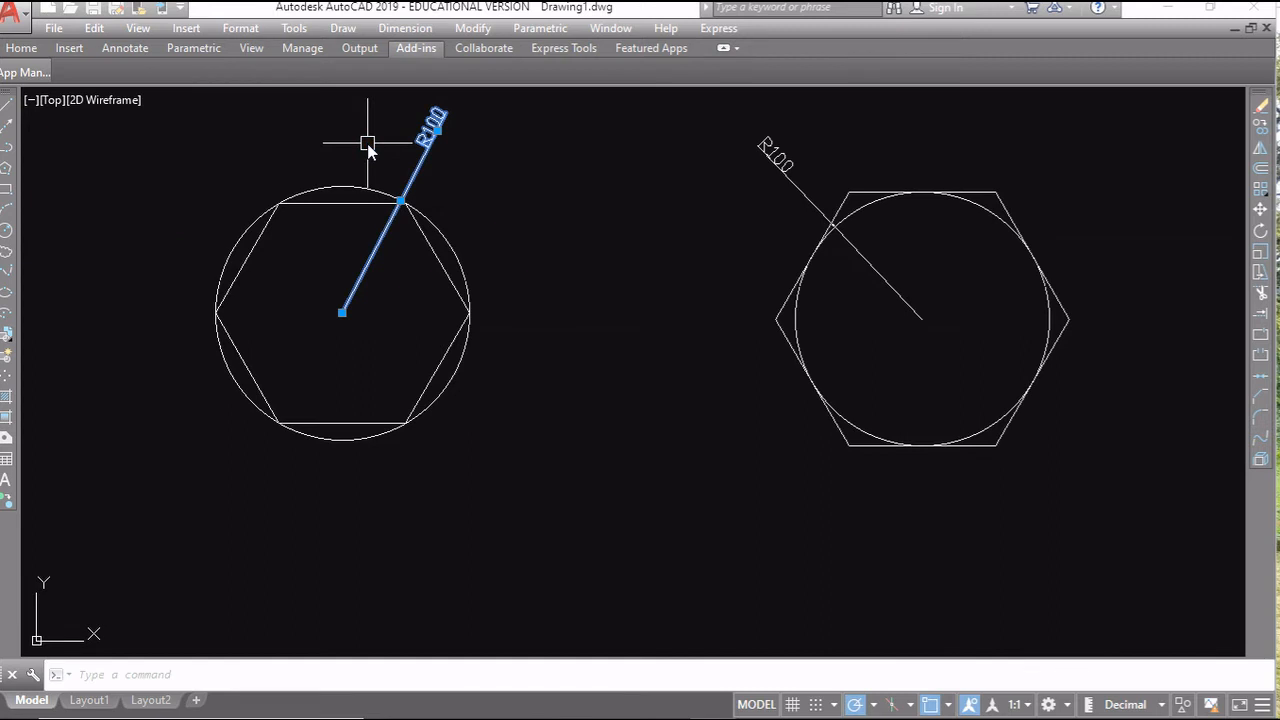
key(Delete)
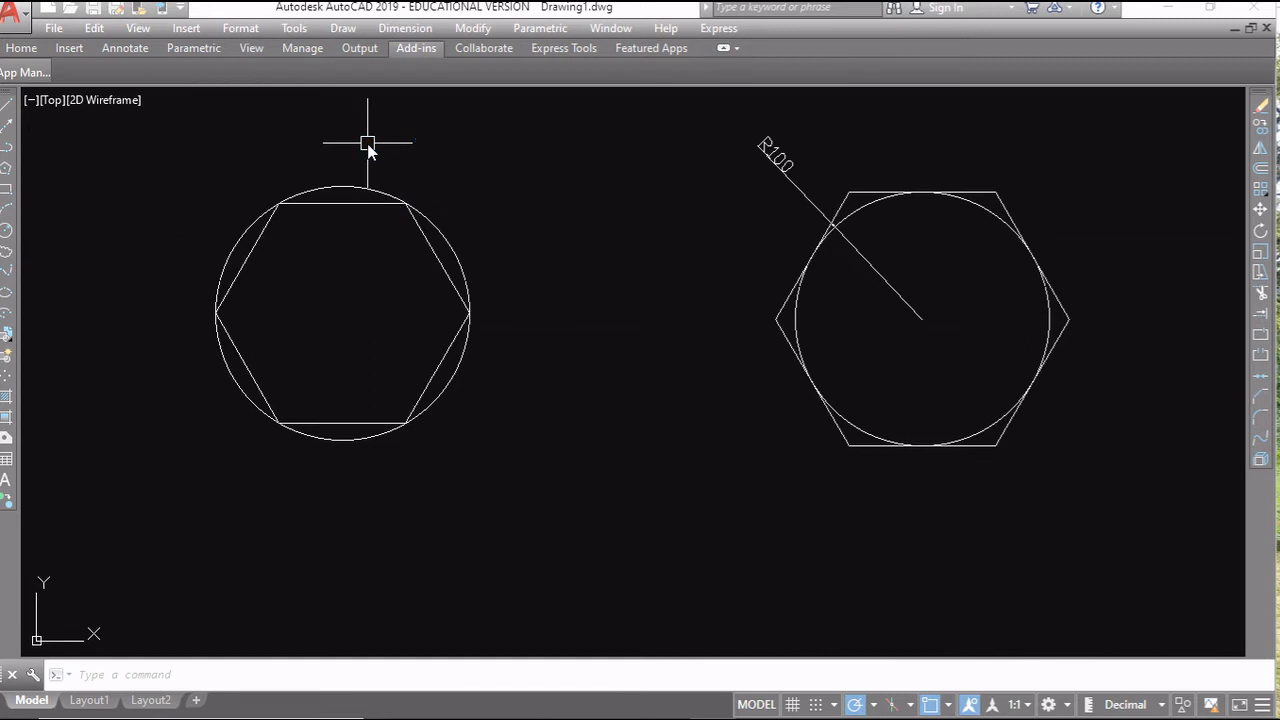
click(791, 118)
click(705, 228)
key(Delete)
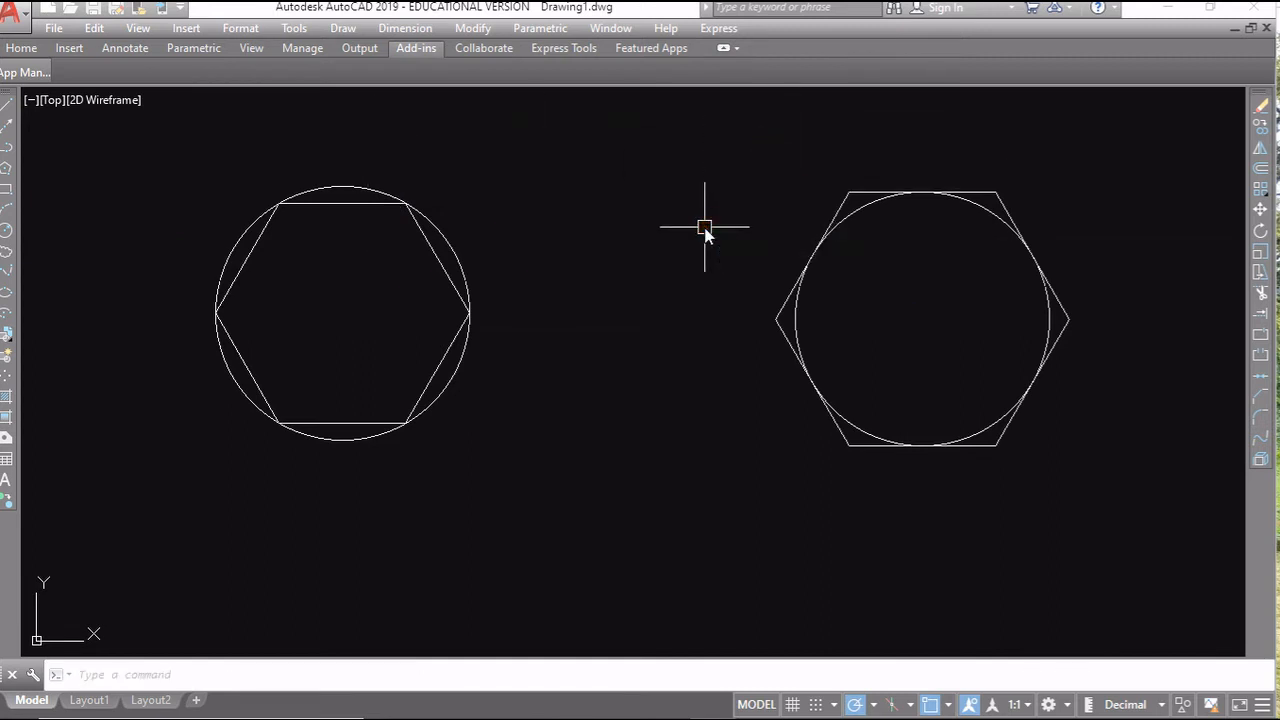
- Delete both remaining reference hexagons together with their circles, clearing the drawing area
scroll(705, 228, down, 8)
click(866, 180)
click(463, 305)
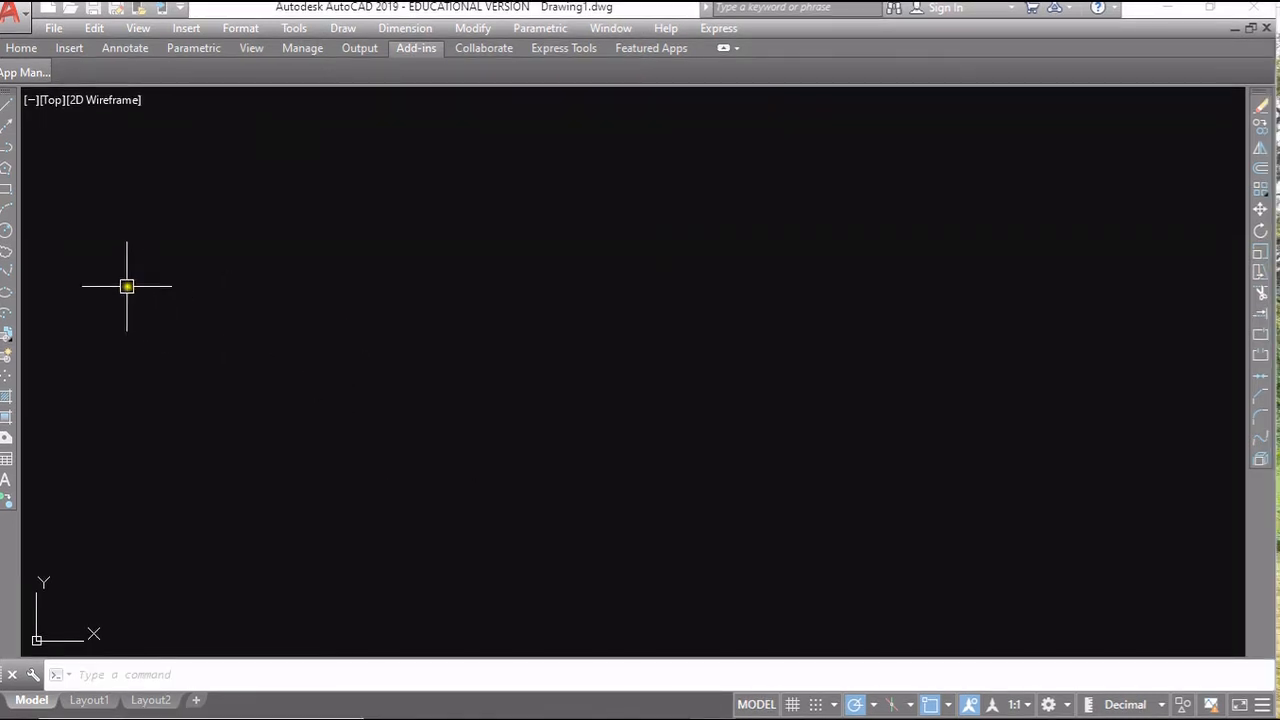
- Draw a rectangle freehand by two opposite corners in the empty drawing area
click(5, 189)
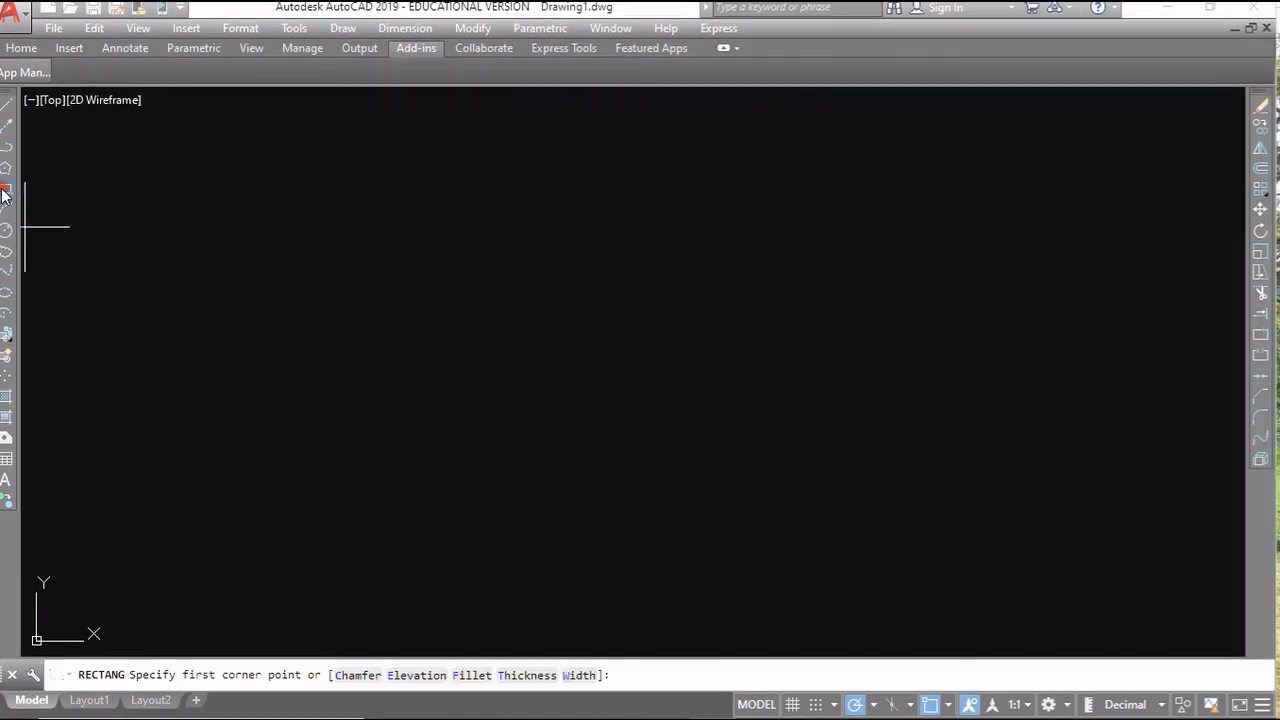
click(301, 205)
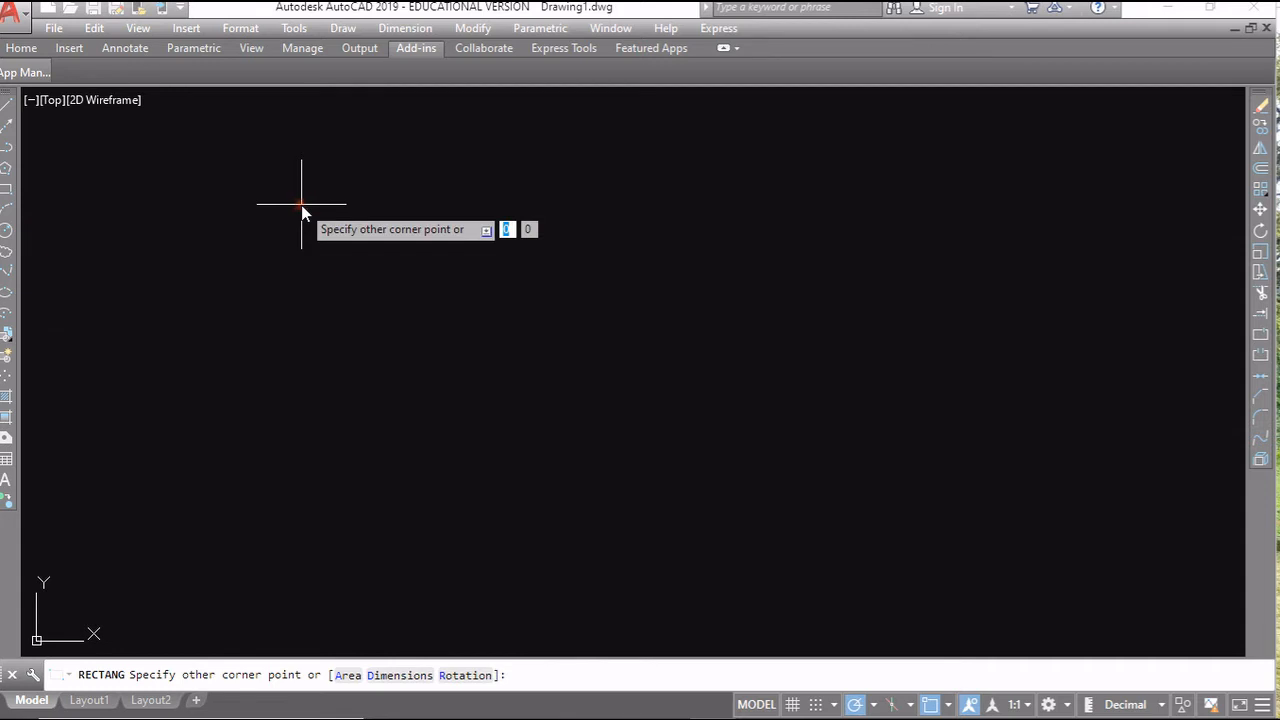
click(680, 444)
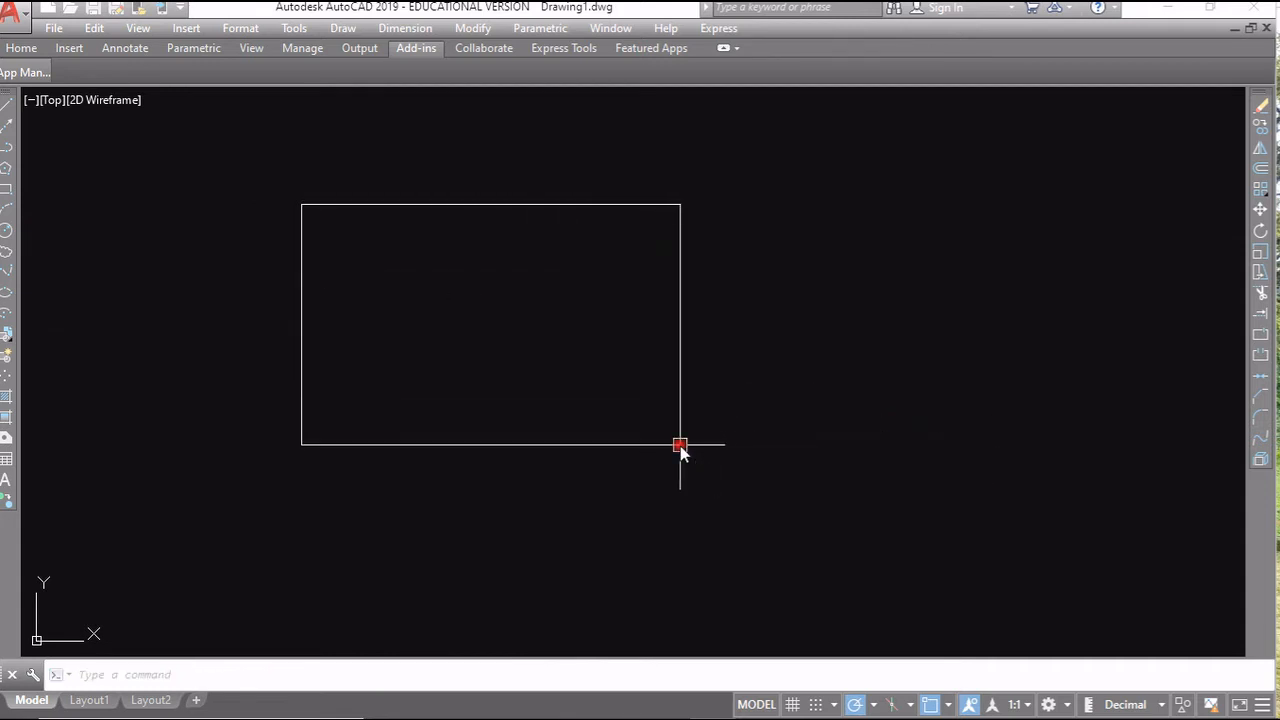
- Delete the freehand rectangle as a single object
click(781, 169)
click(589, 321)
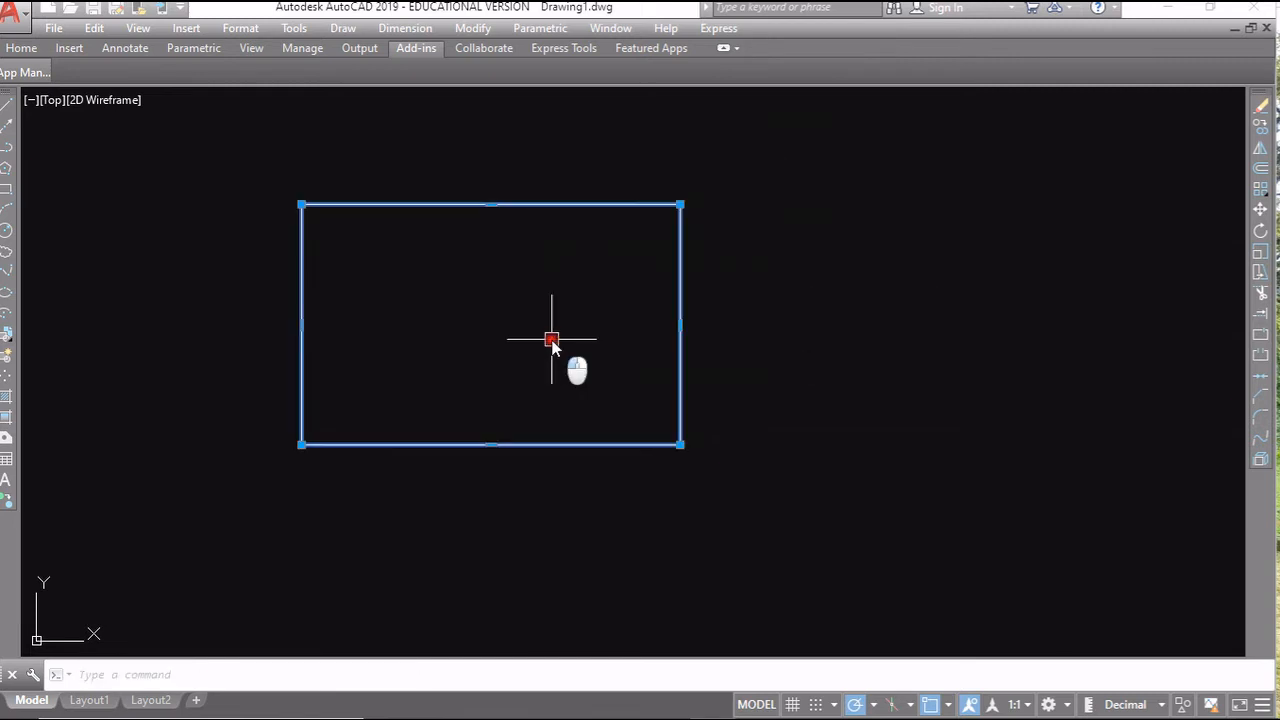
key(Delete)
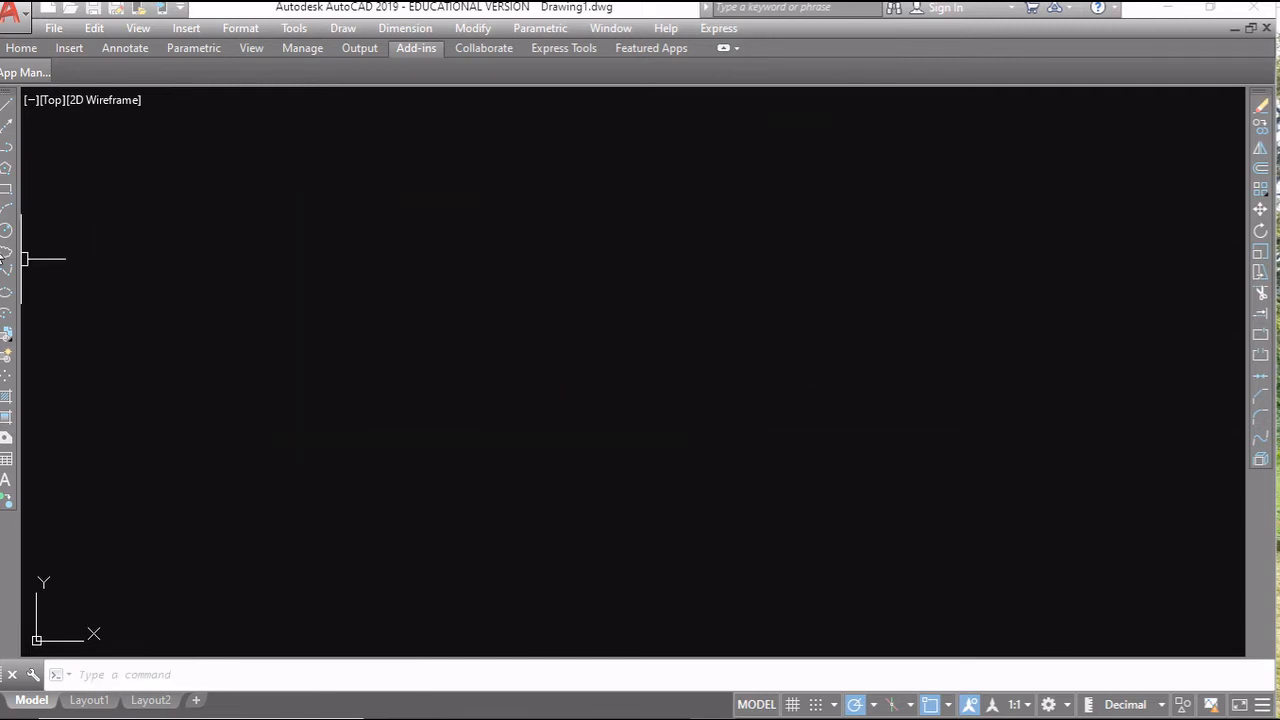
- Draw a rectangle by its area of 500 units, calculated from a length of 100
click(6, 189)
click(273, 194)
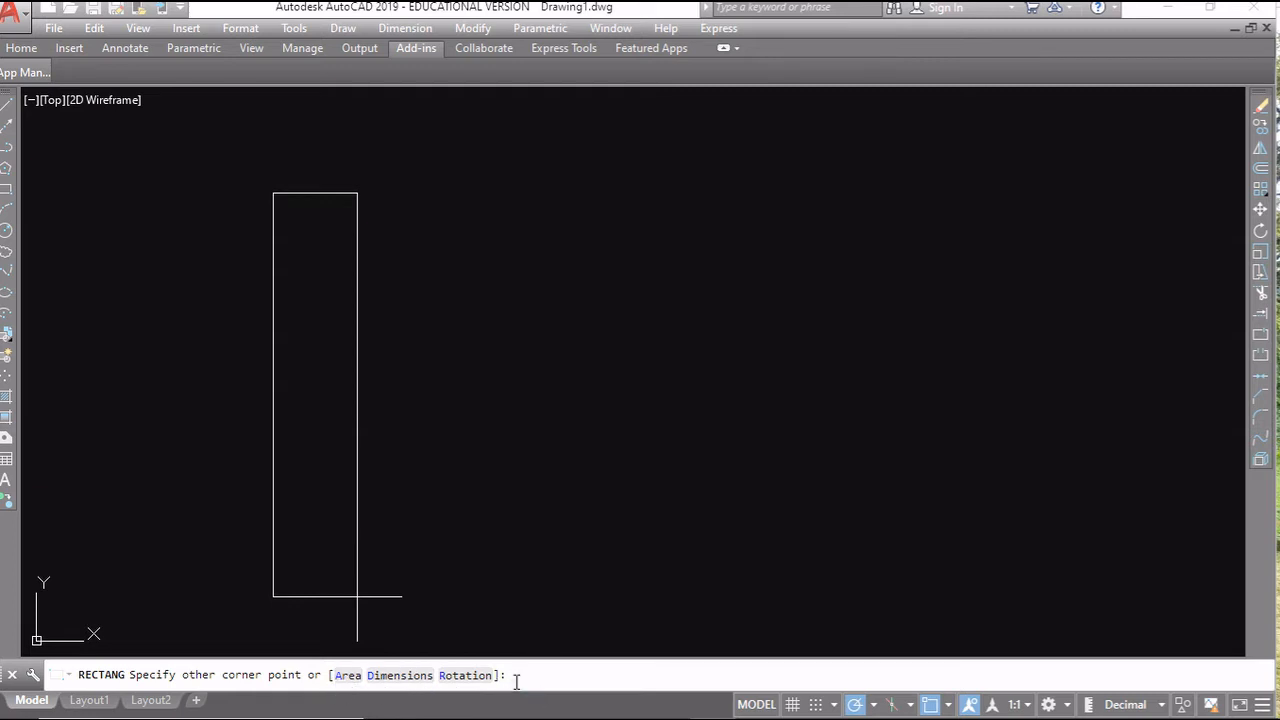
key(Return)
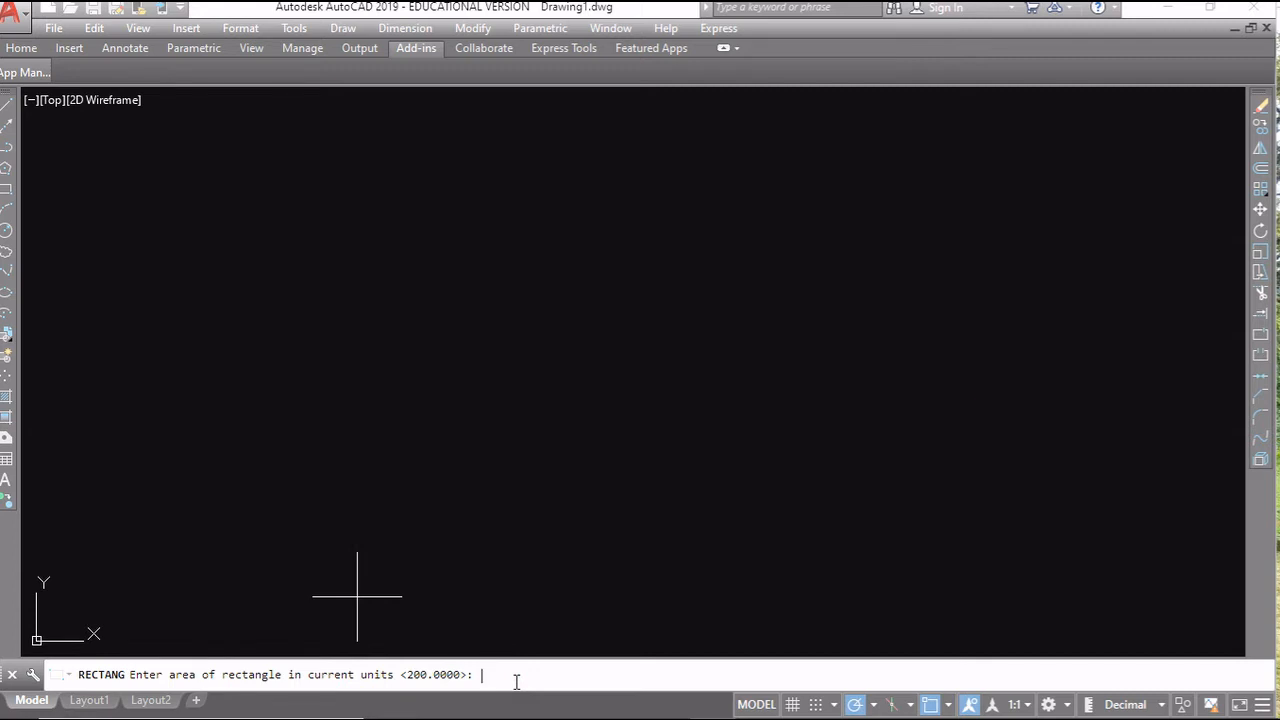
text(500)
key(Return)
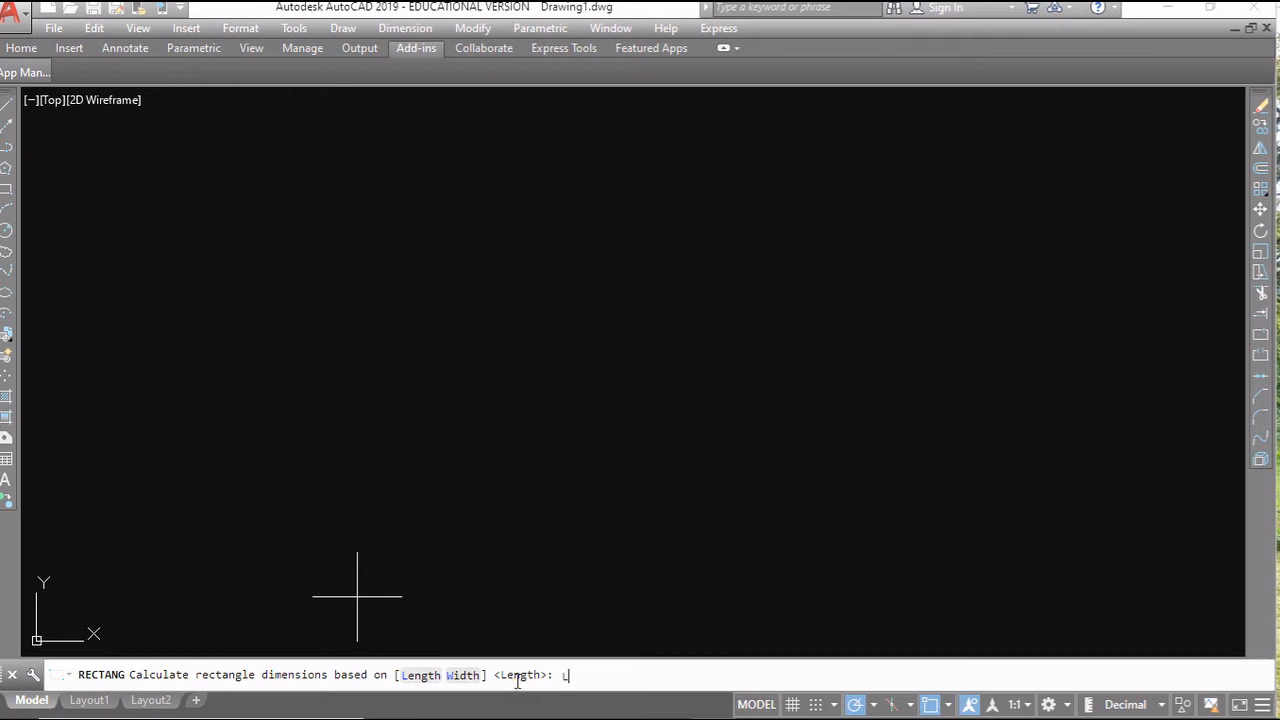
text(L)
key(Return)
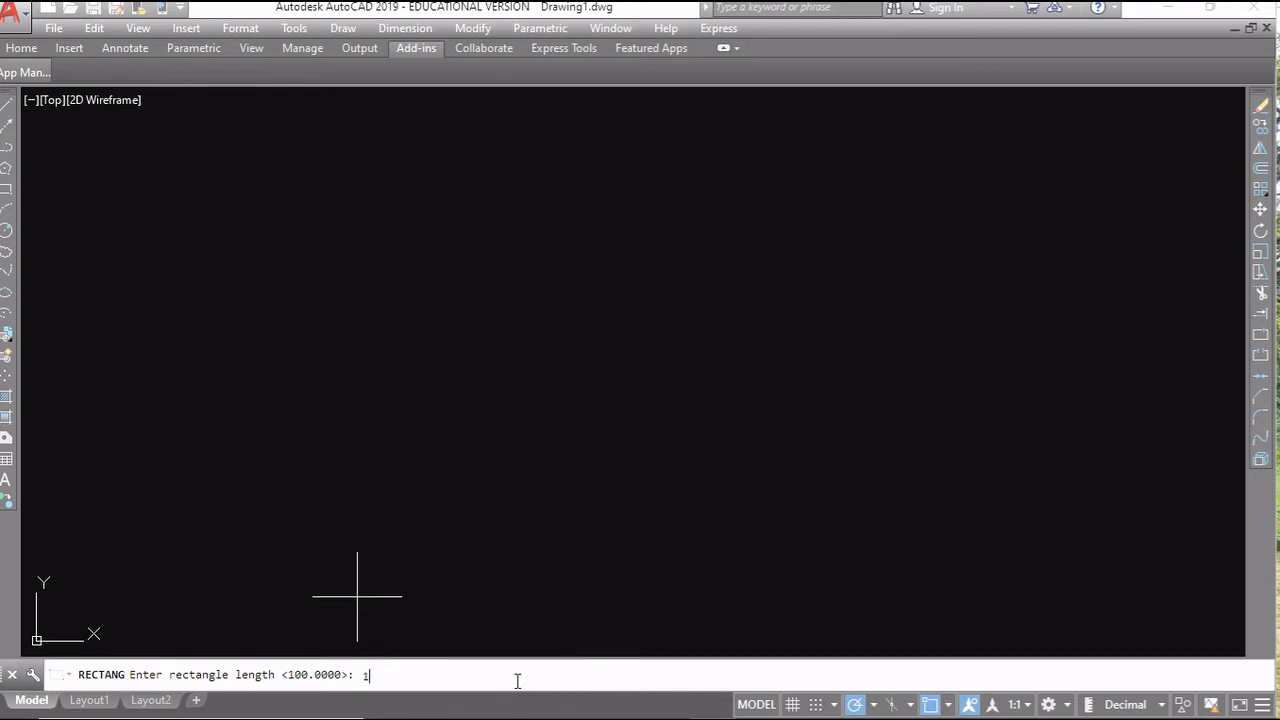
key(Return)
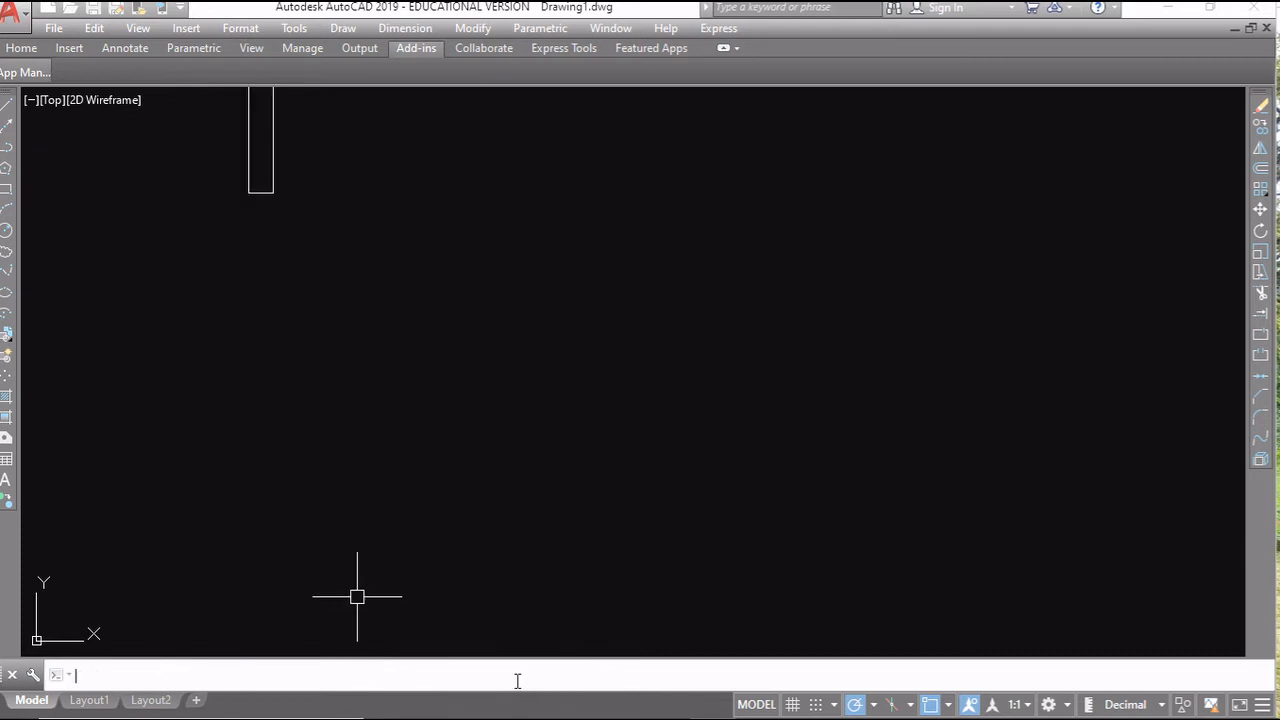
- Measure the area of the tall narrow rectangle by picking its four corners in order with the AREA command
mouse_move(309, 323)
middle_down()
mouse_move(386, 451)
mouse_move(423, 603)
middle_up()
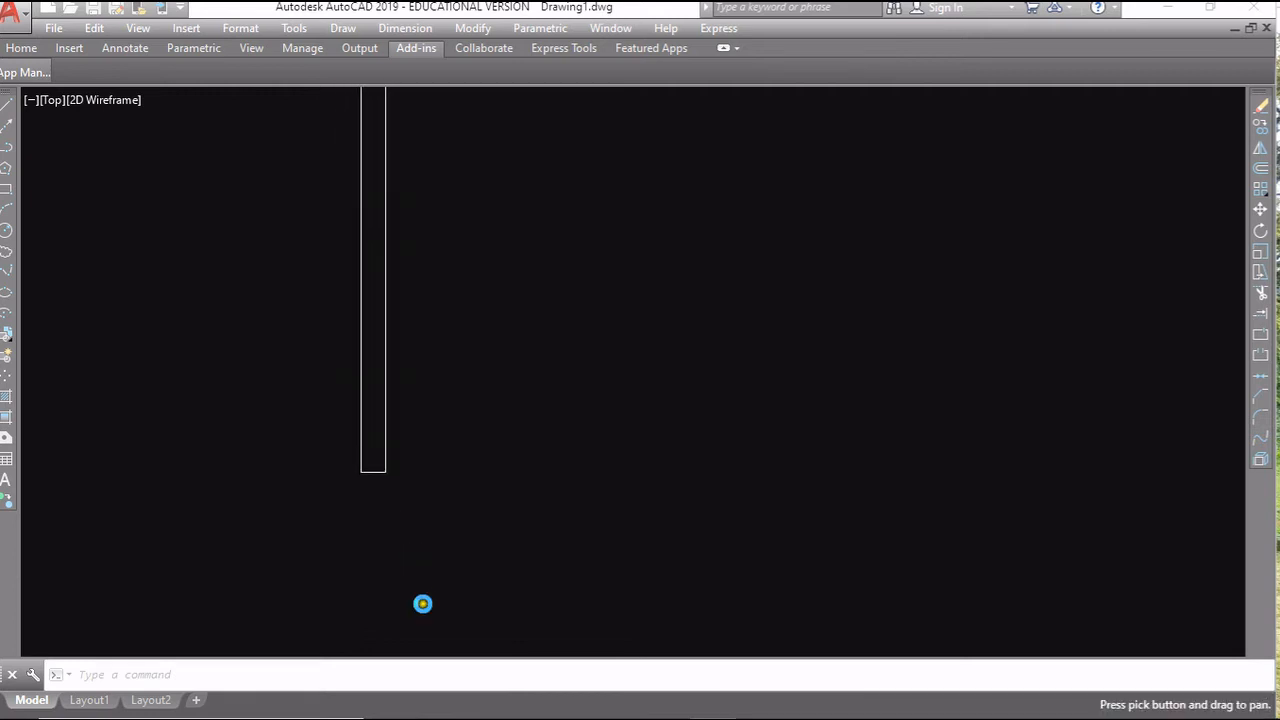
scroll(423, 603, down, 1)
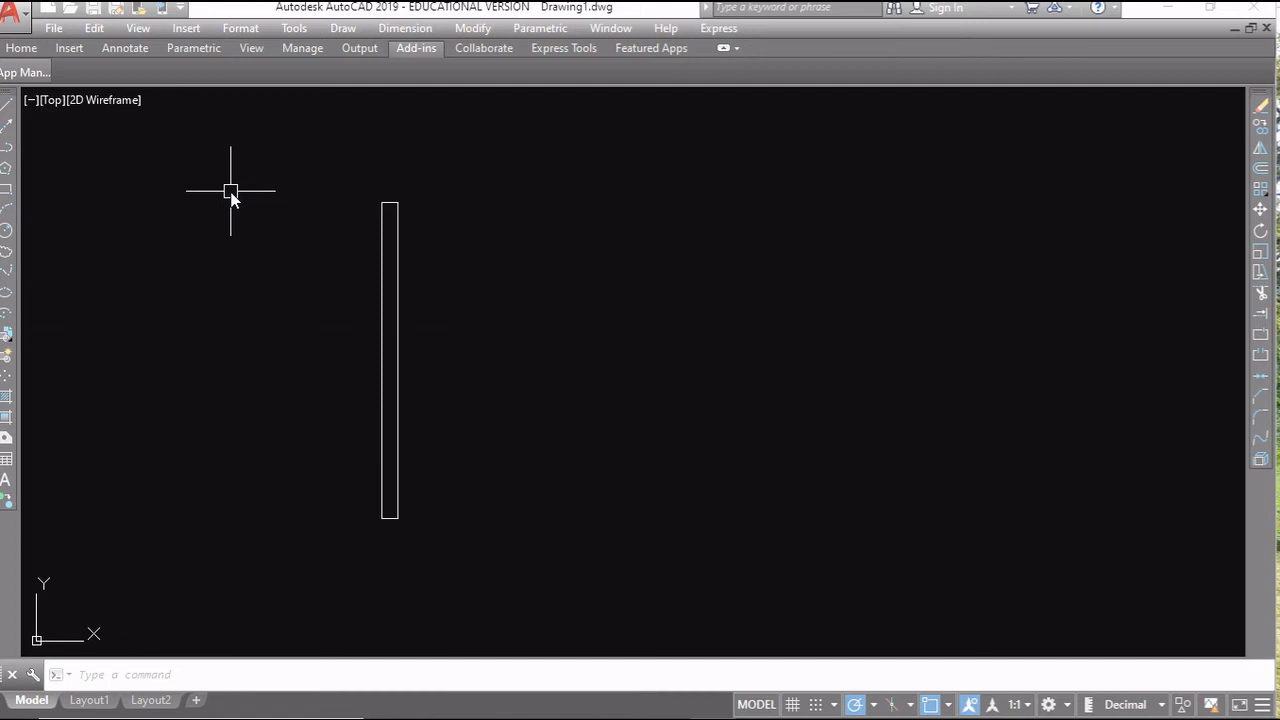
text(AA)
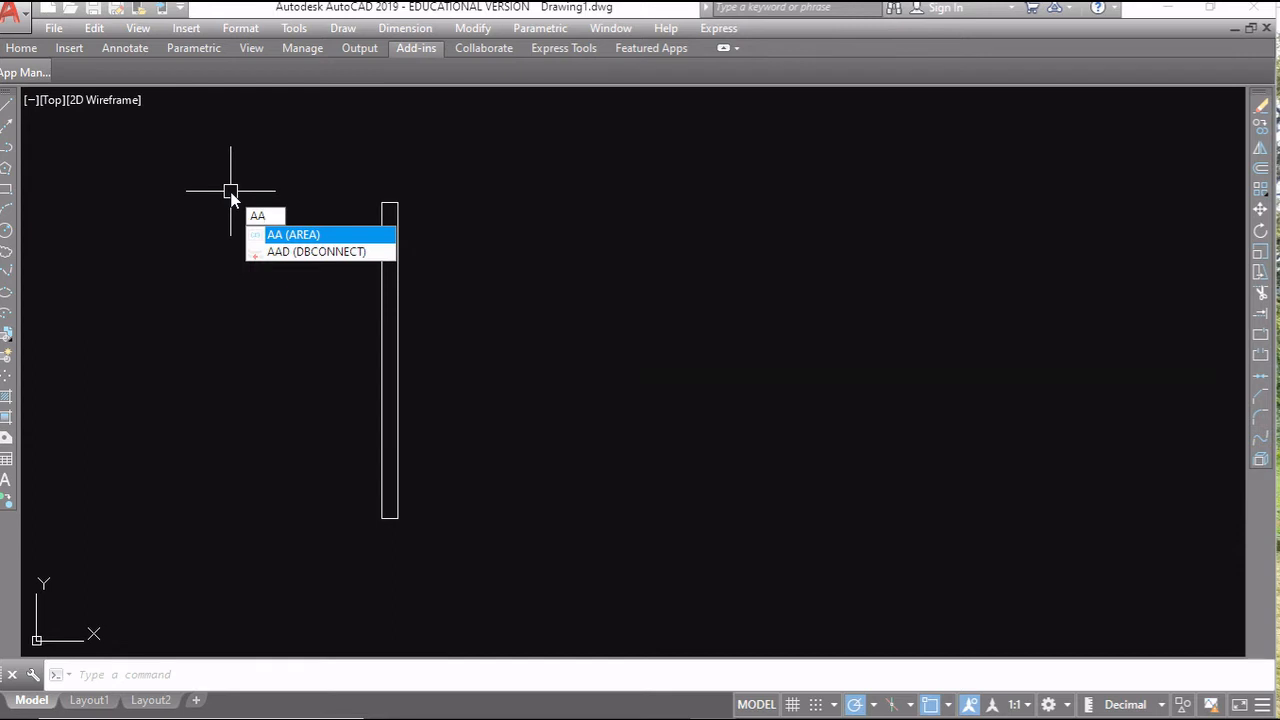
key(Return)
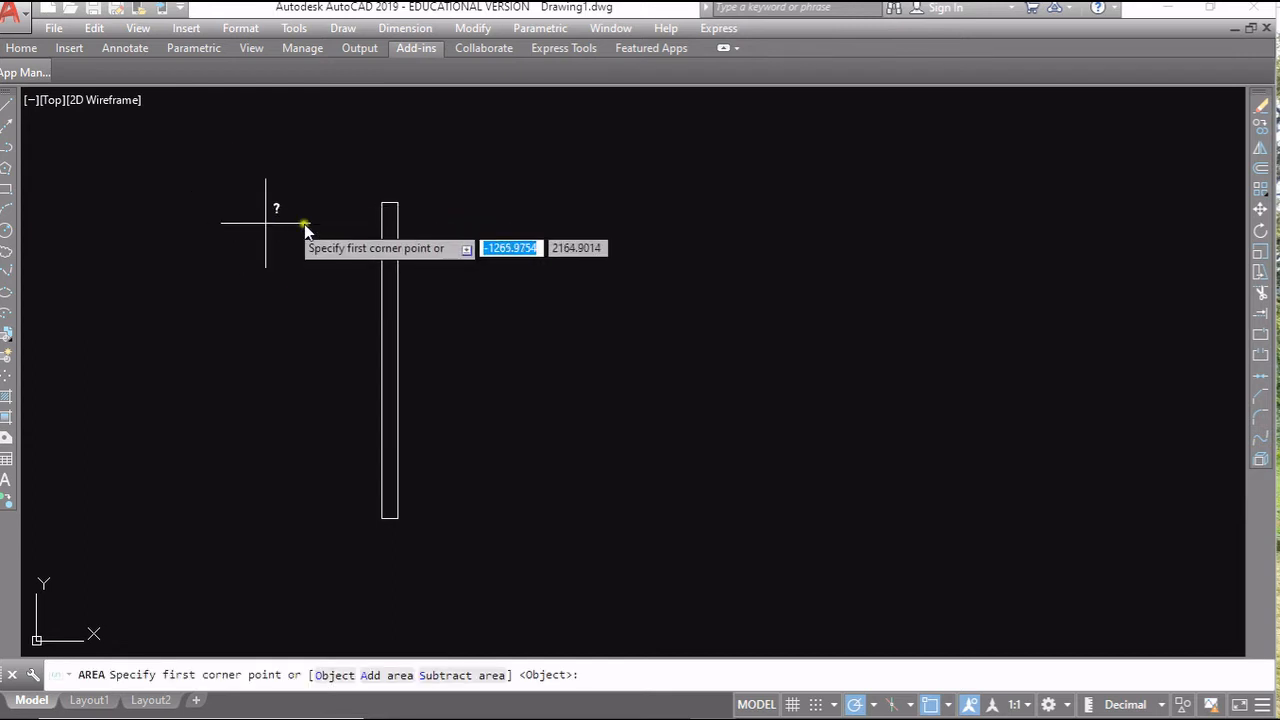
scroll(368, 210, up, 2)
scroll(375, 222, up, 3)
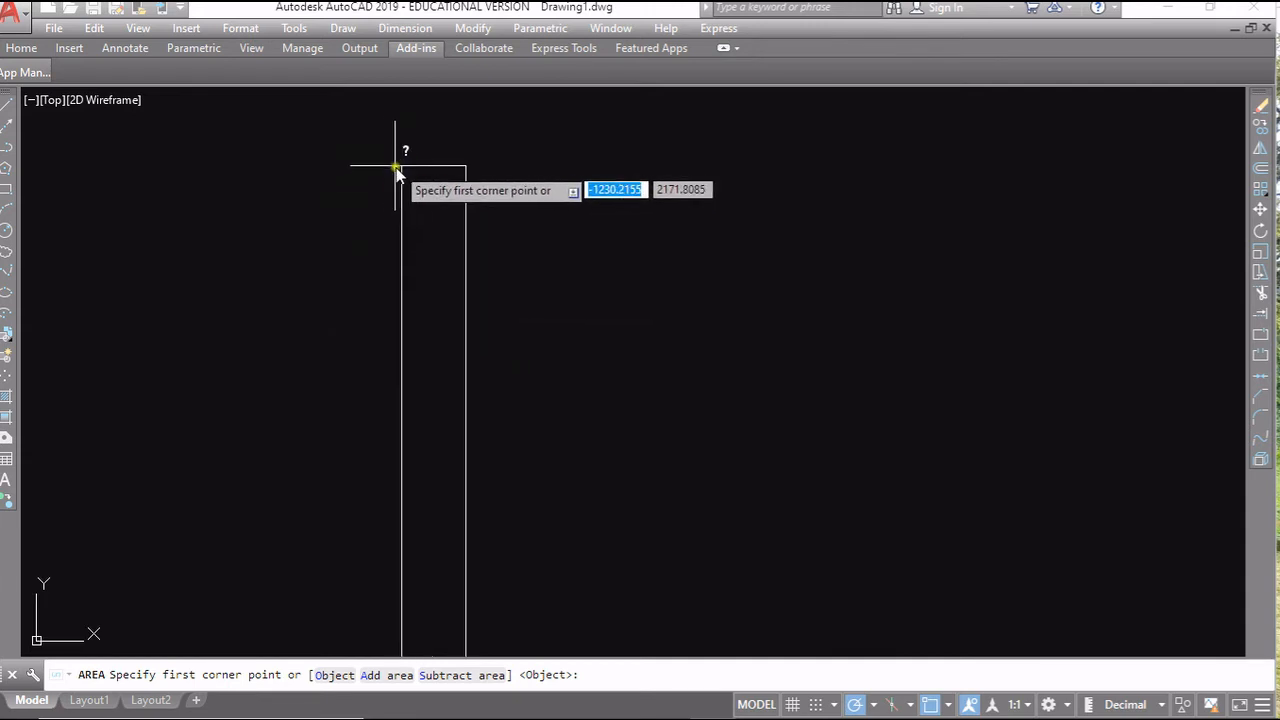
click(401, 166)
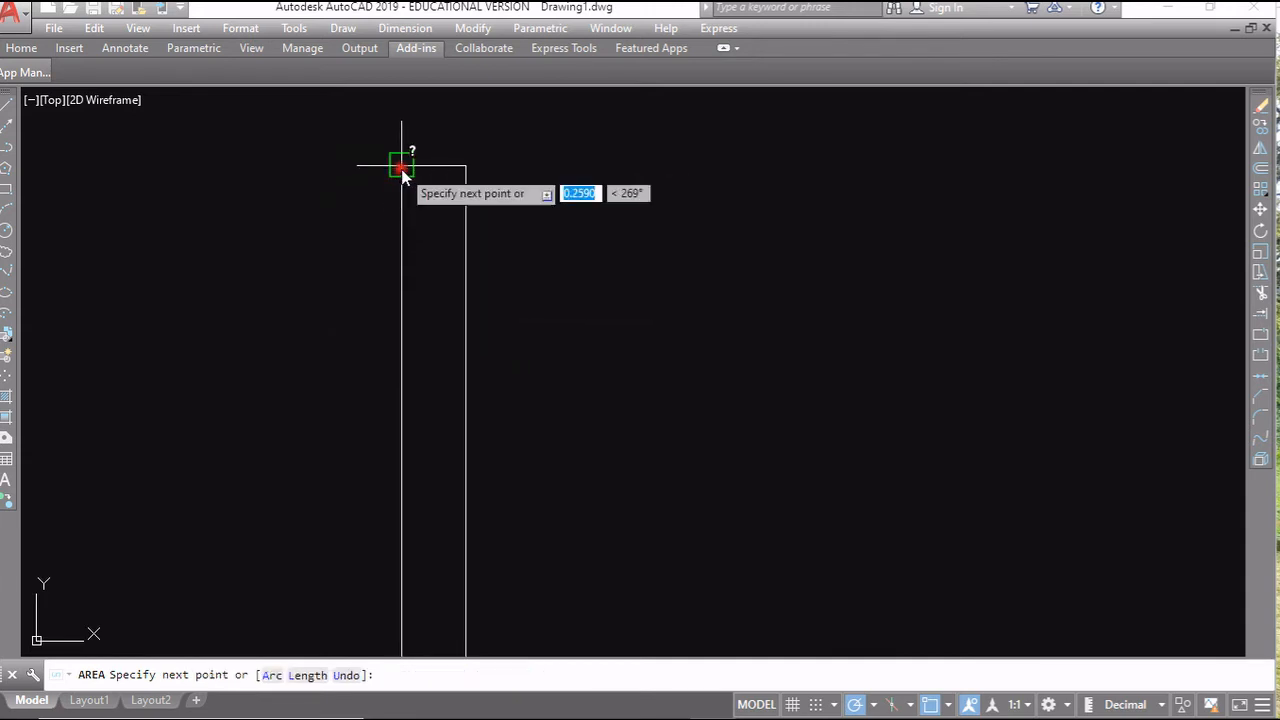
click(464, 165)
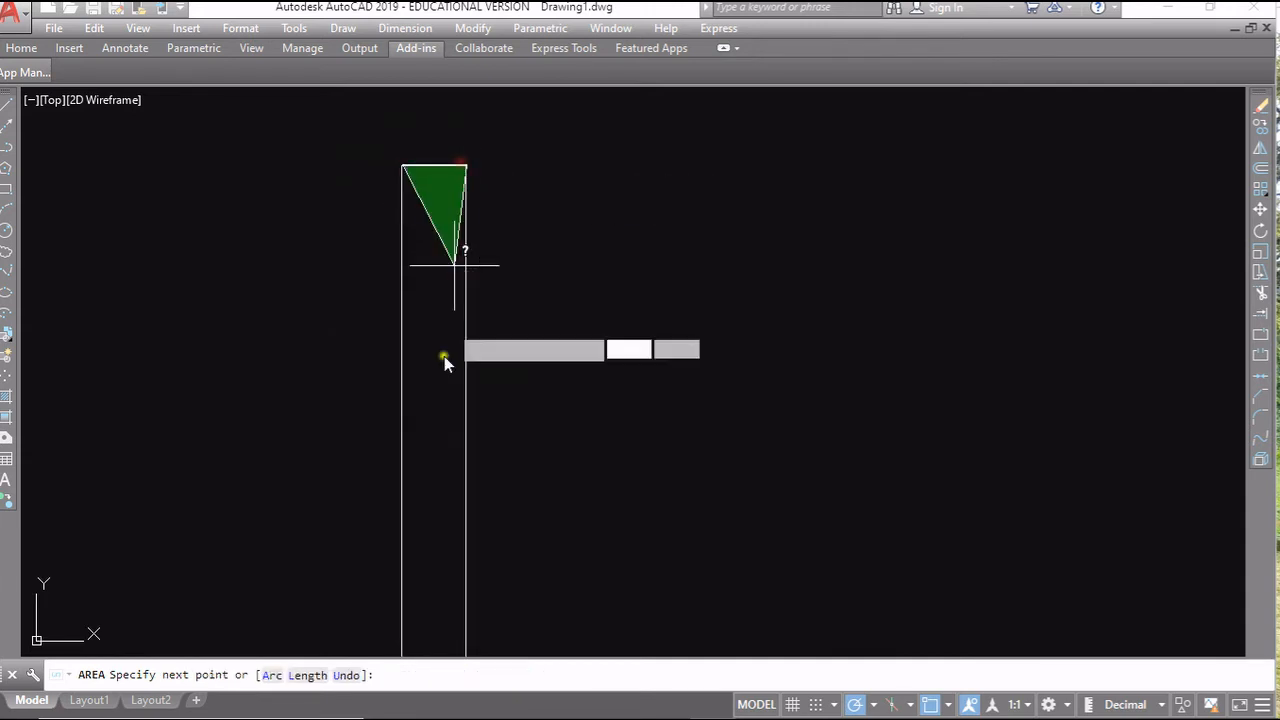
middle_drag(429, 543, 422, 245)
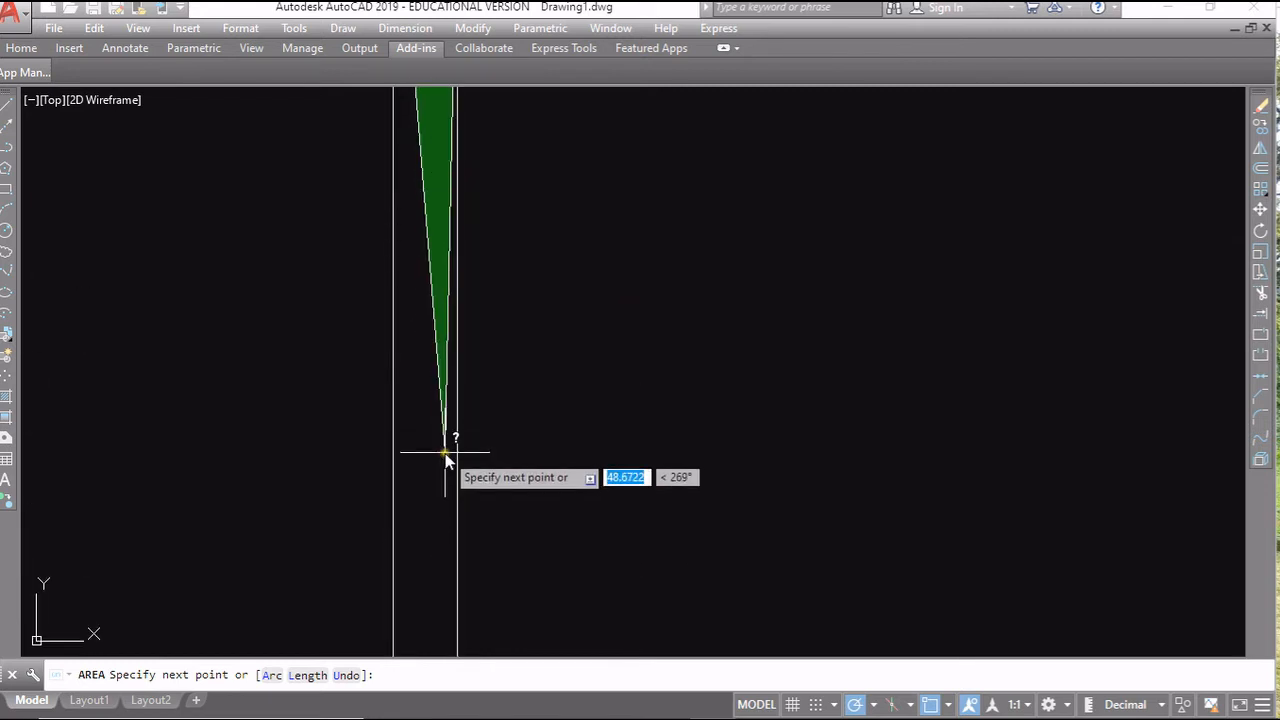
middle_drag(445, 452, 440, 126)
scroll(430, 289, down, 5)
scroll(414, 377, up, 6)
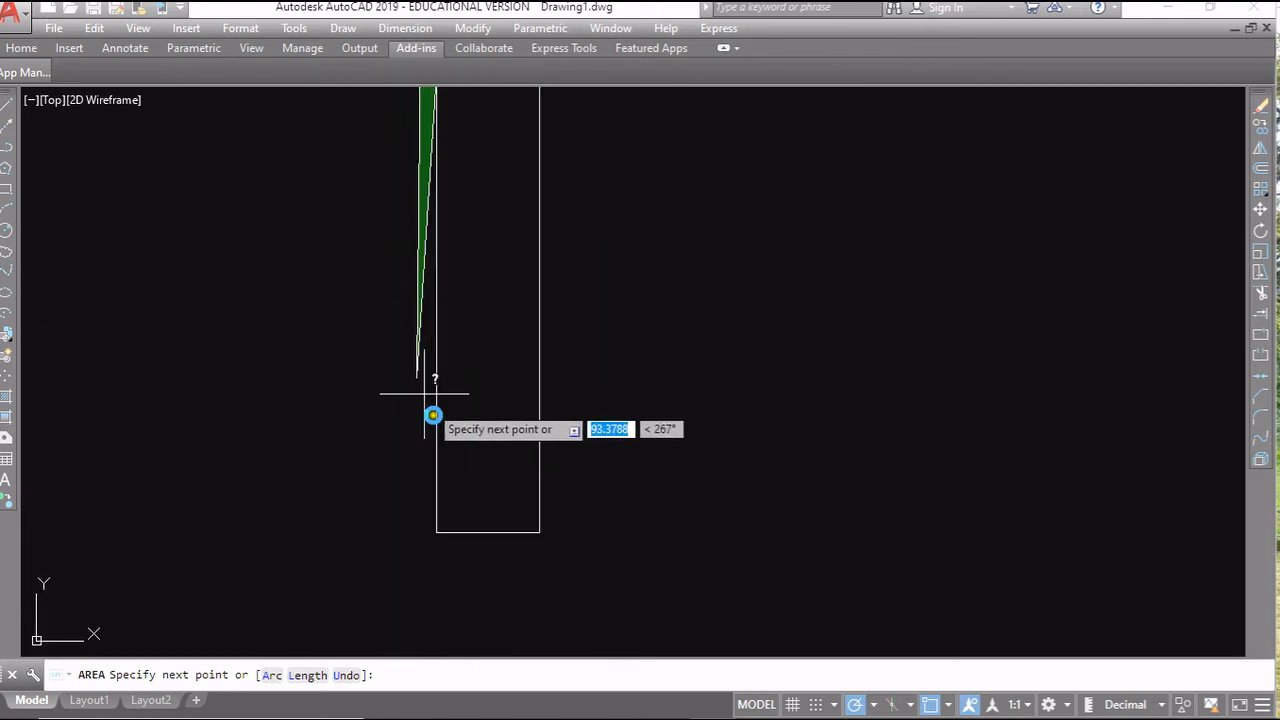
click(538, 532)
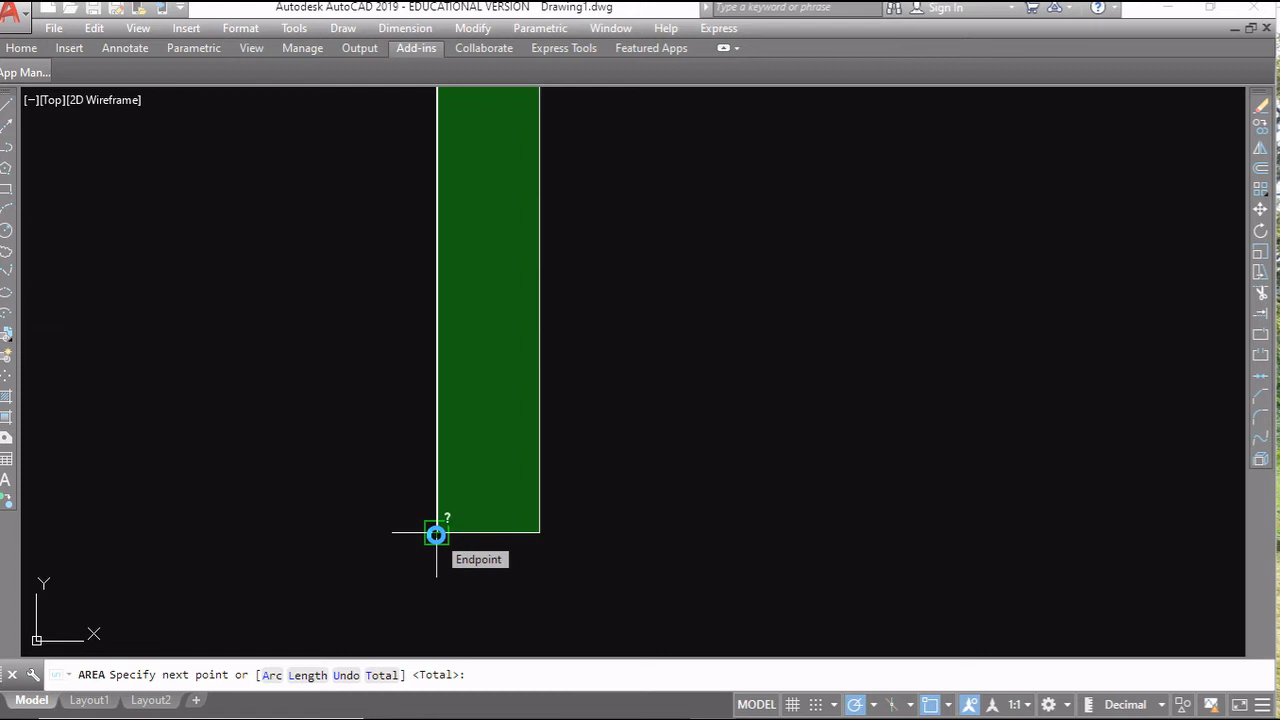
click(436, 535)
key(Return)
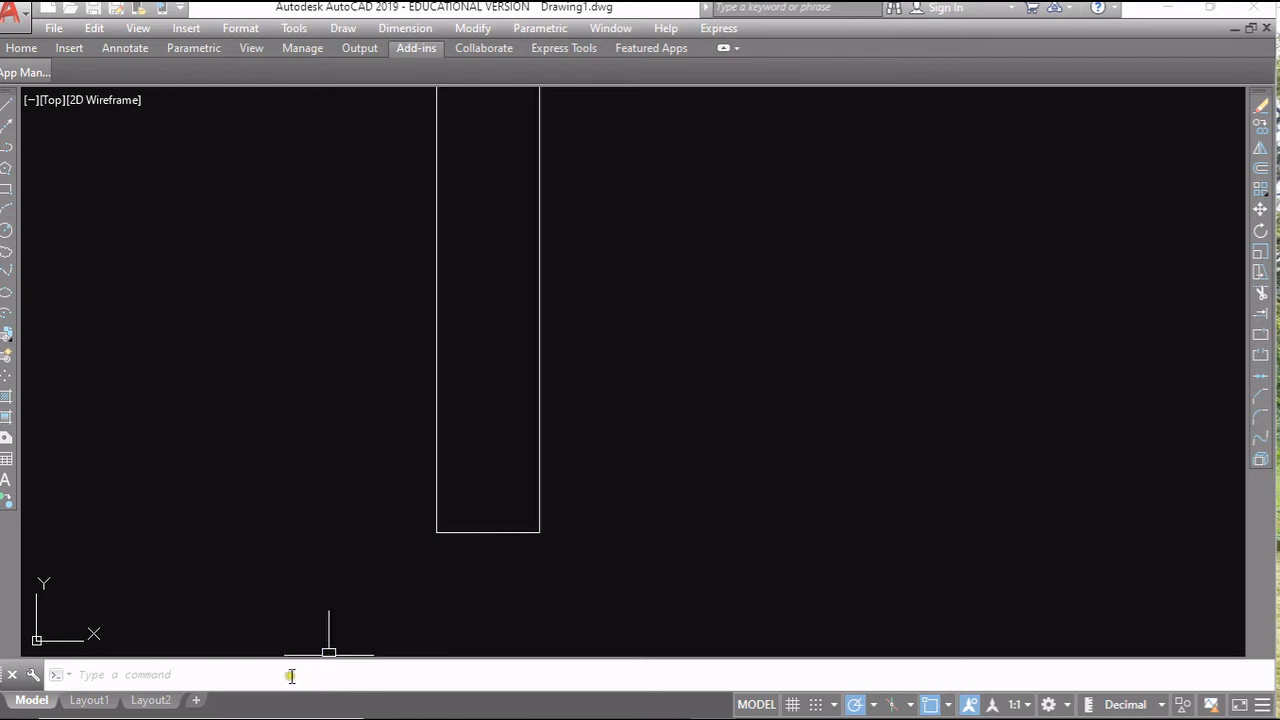
- Expand the command history to read the measured area and perimeter, and collapse it back to one line
drag(230, 657, 246, 526)
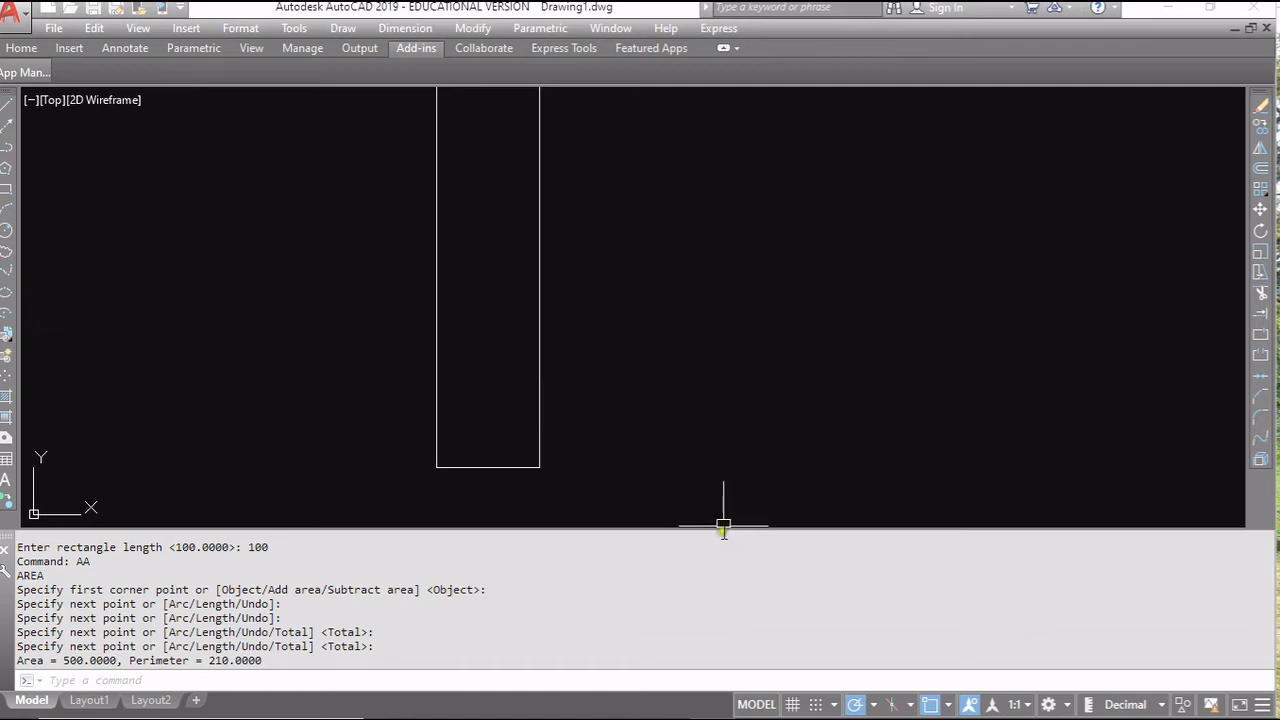
drag(721, 525, 730, 264)
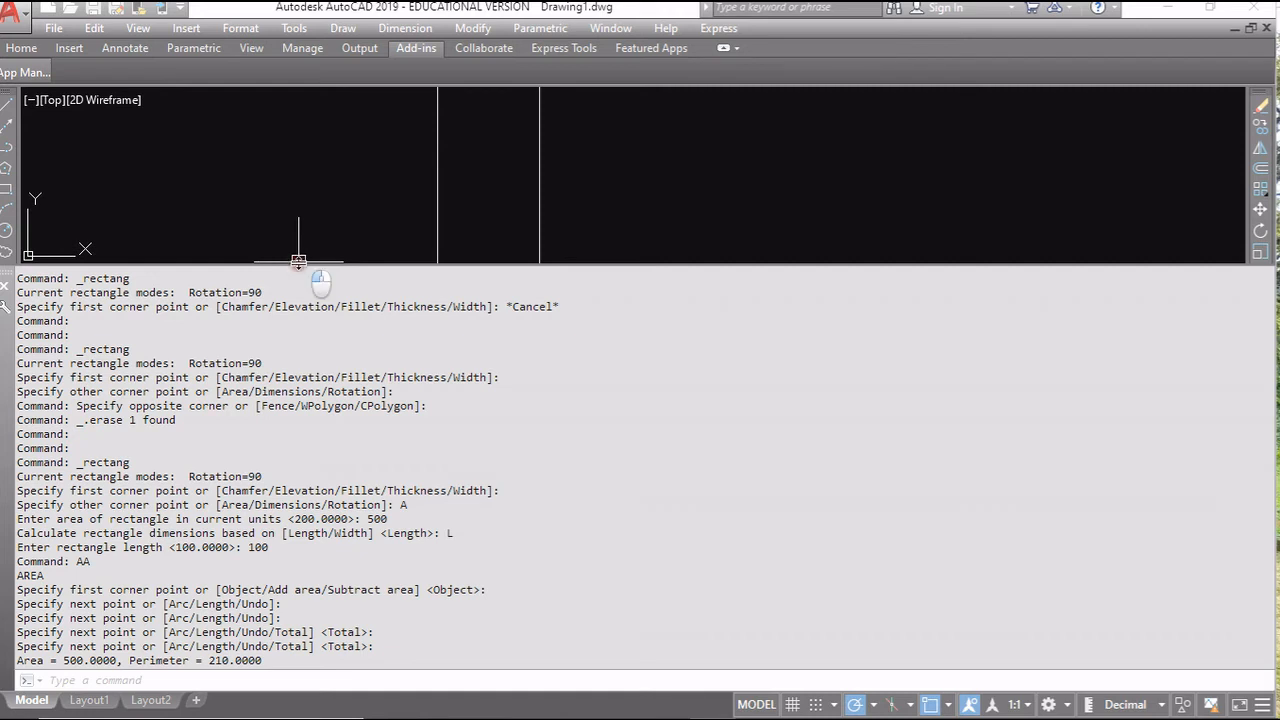
drag(298, 264, 286, 674)
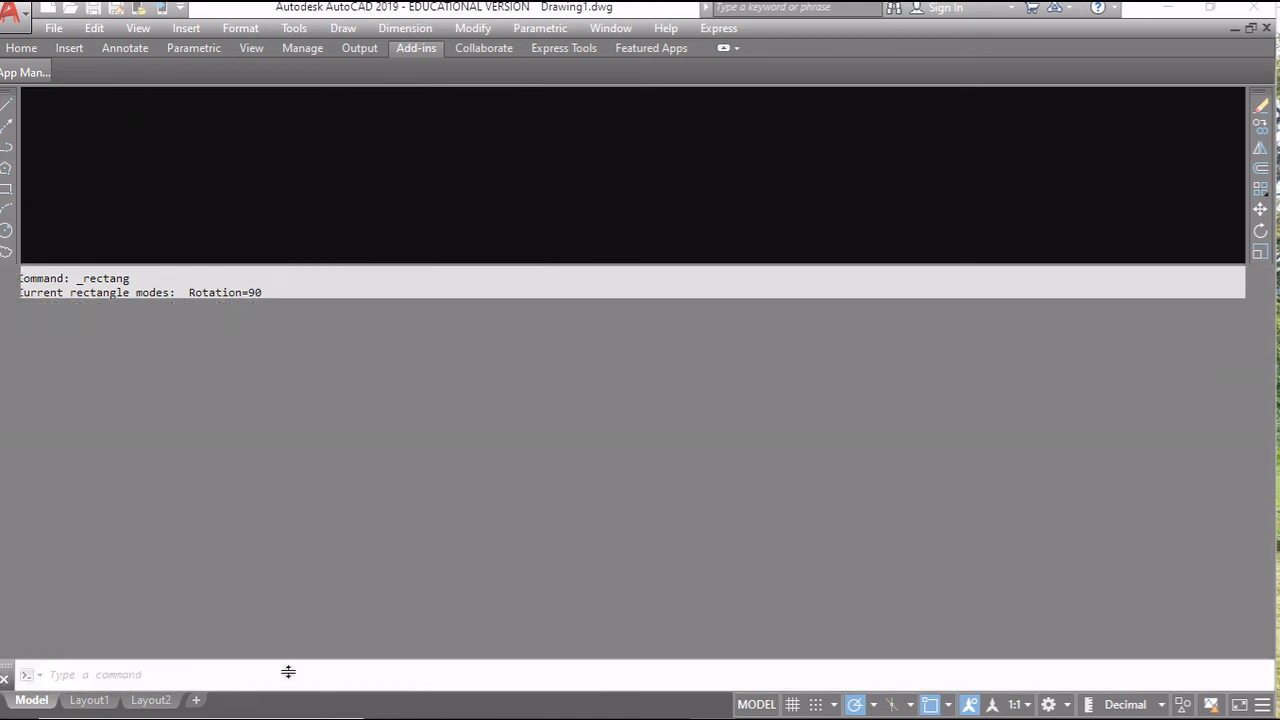
- Delete the measured rectangle from the drawing area
scroll(424, 234, down, 2)
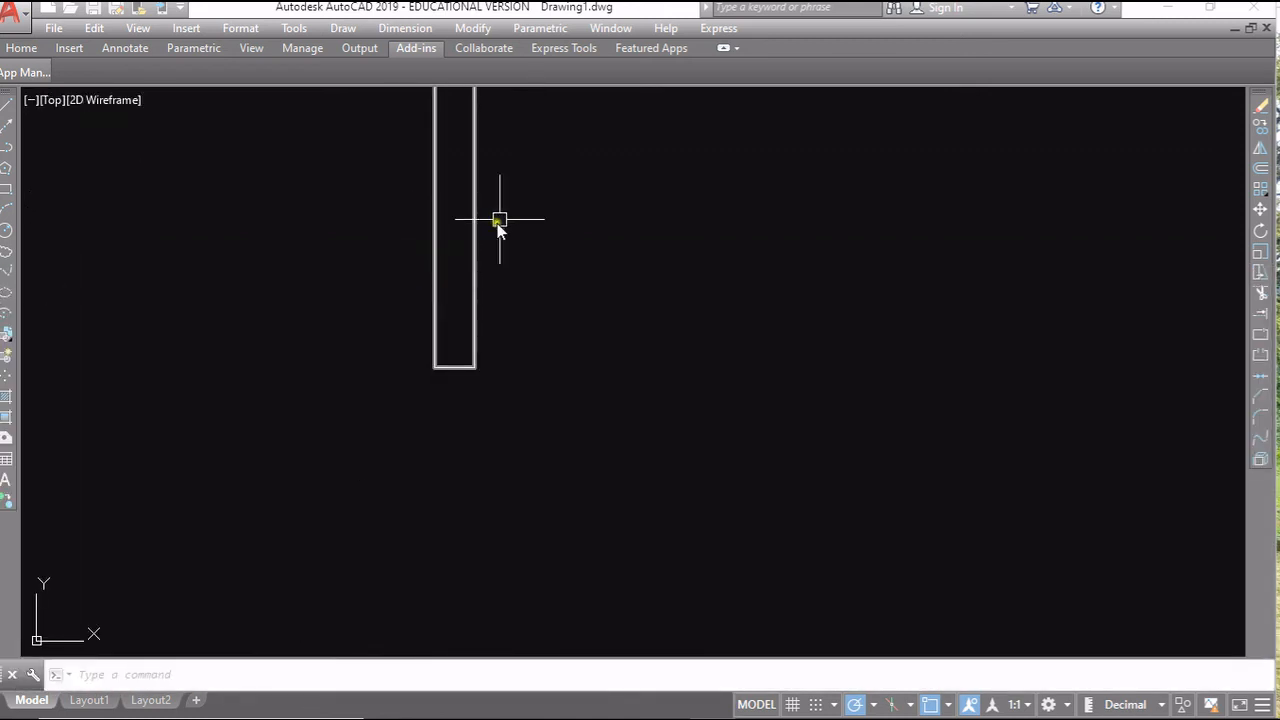
click(512, 190)
click(340, 330)
key(Delete)
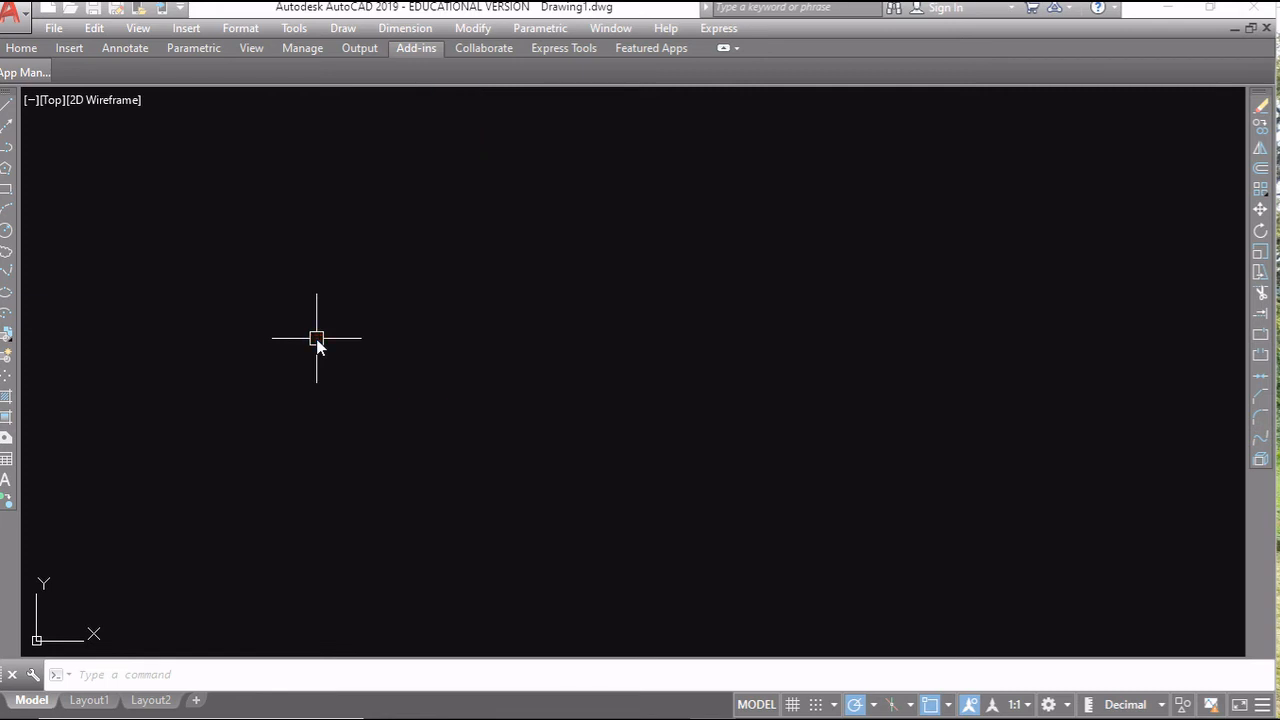
- Draw a rectangle by its dimensions, with a length of 200 and a width of 100
click(5, 189)
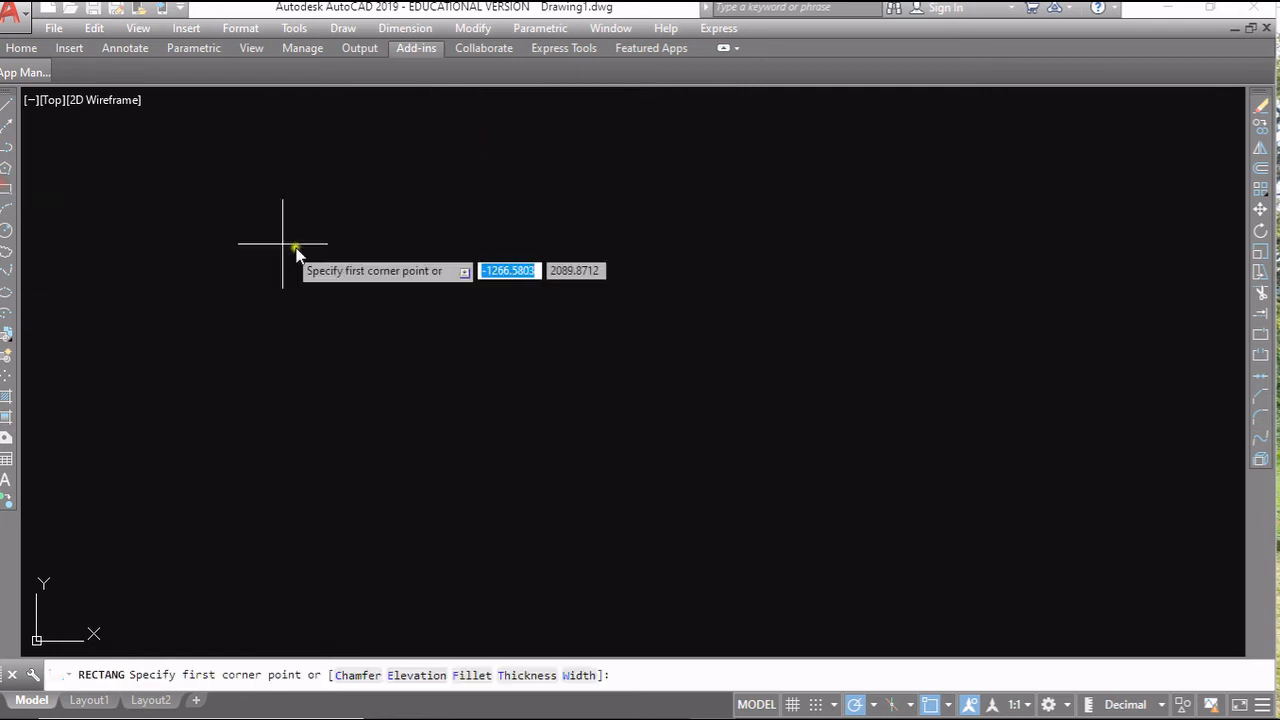
click(347, 221)
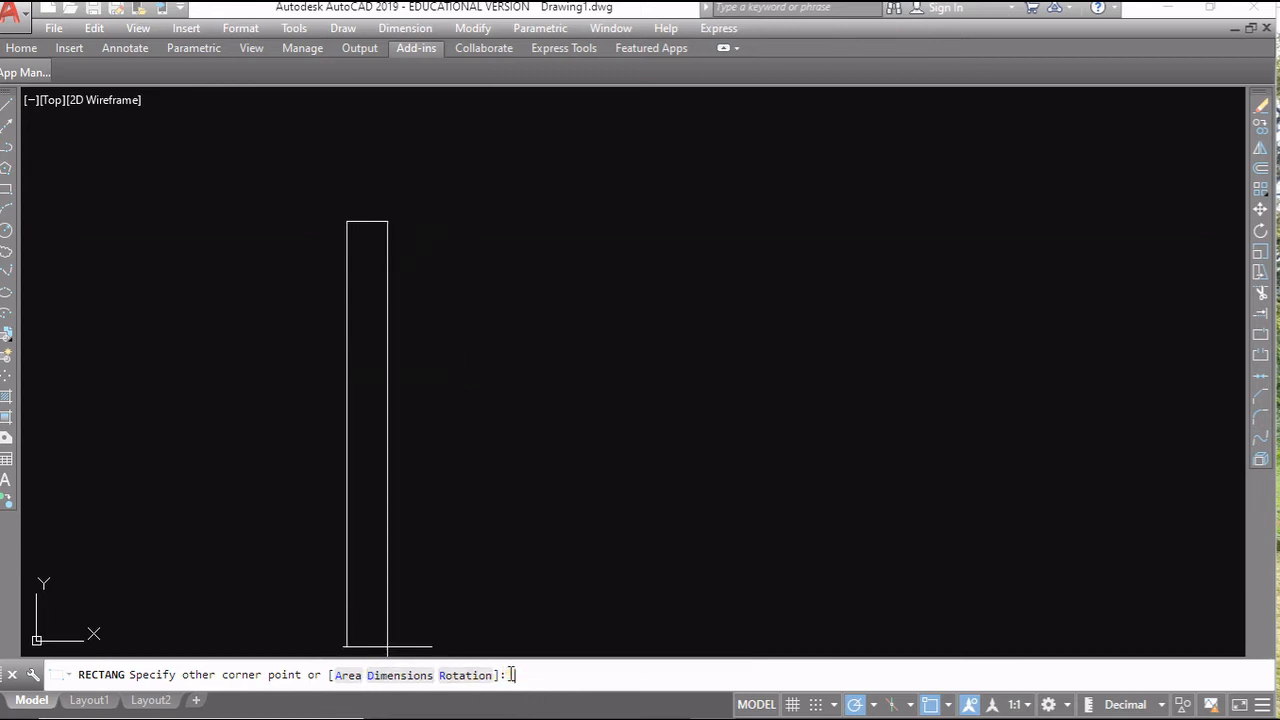
text(D)
key(Return)
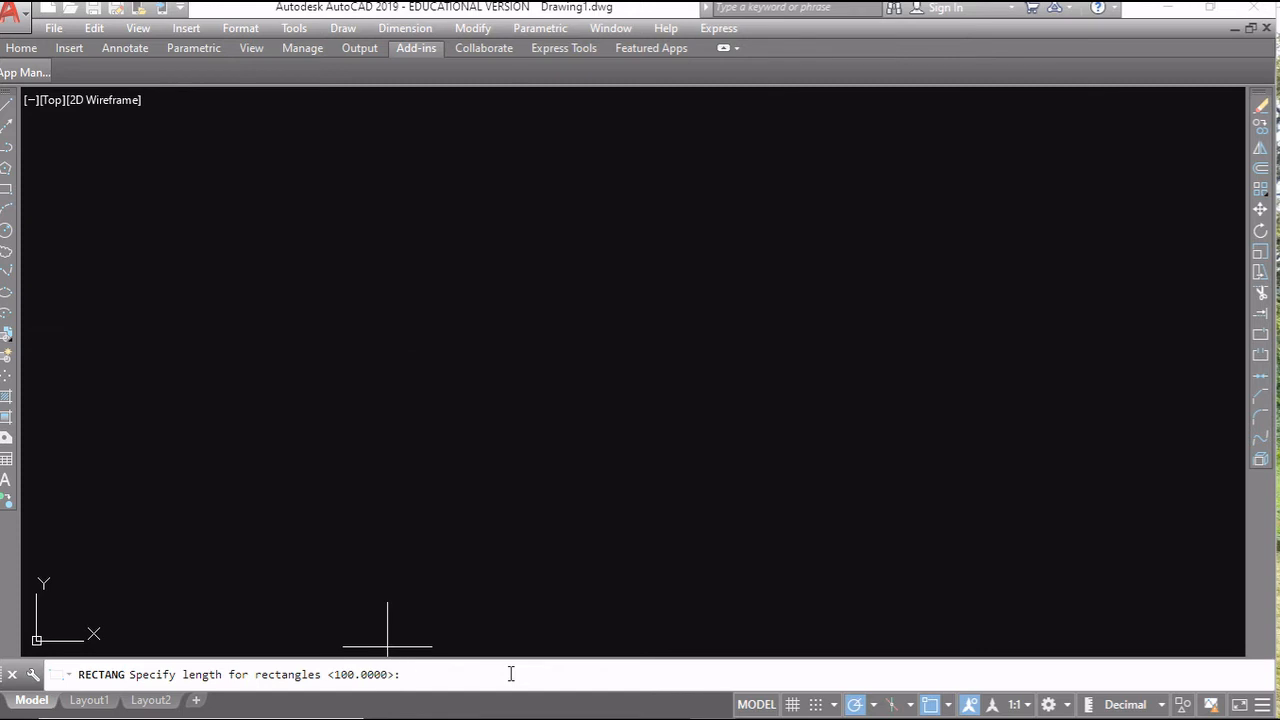
key(Return)
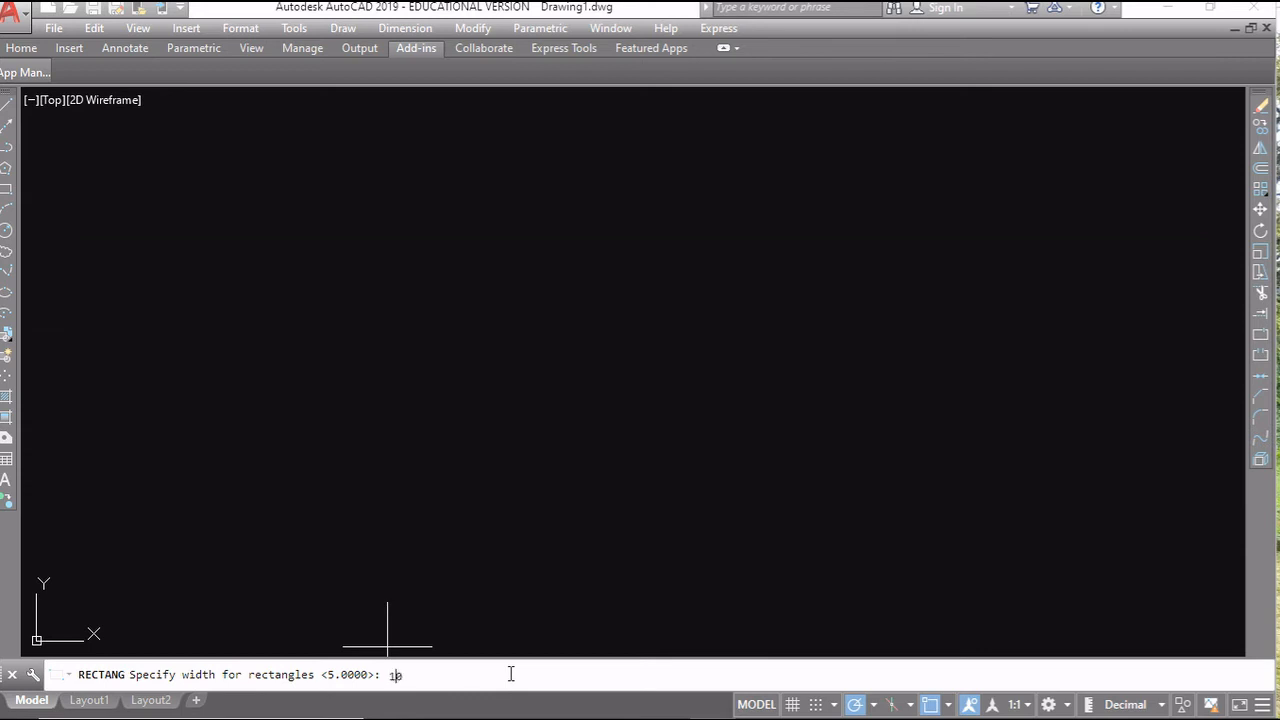
text(100)
key(Return)
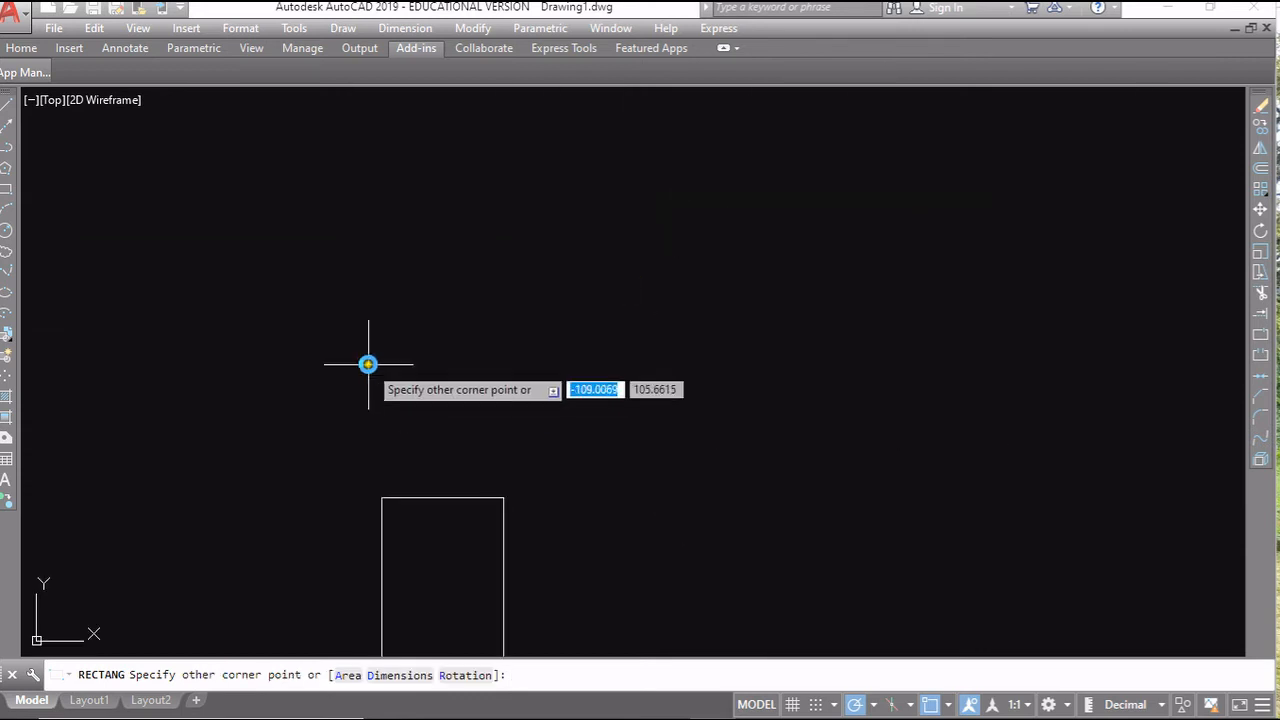
click(403, 540)
- Delete the 200 by 100 rectangle
mouse_move(589, 583)
middle_down()
mouse_move(441, 191)
mouse_move(440, 291)
middle_up()
click(543, 197)
click(343, 507)
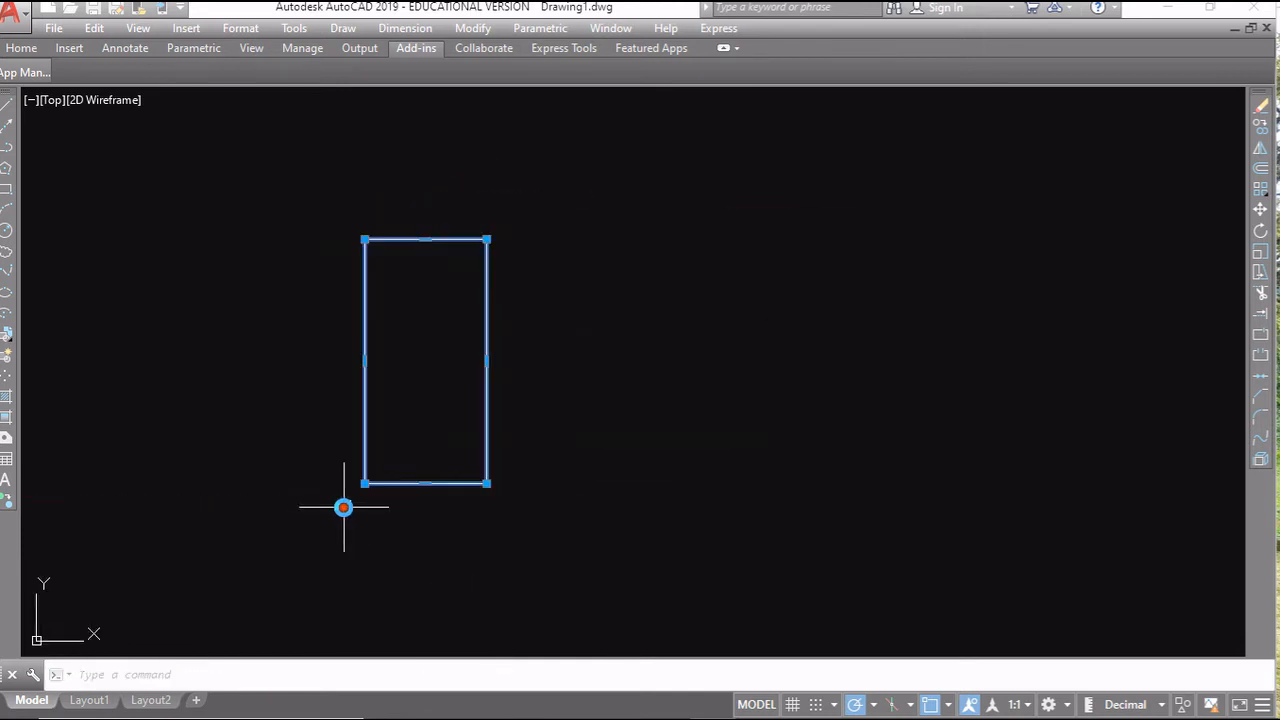
key(Delete)
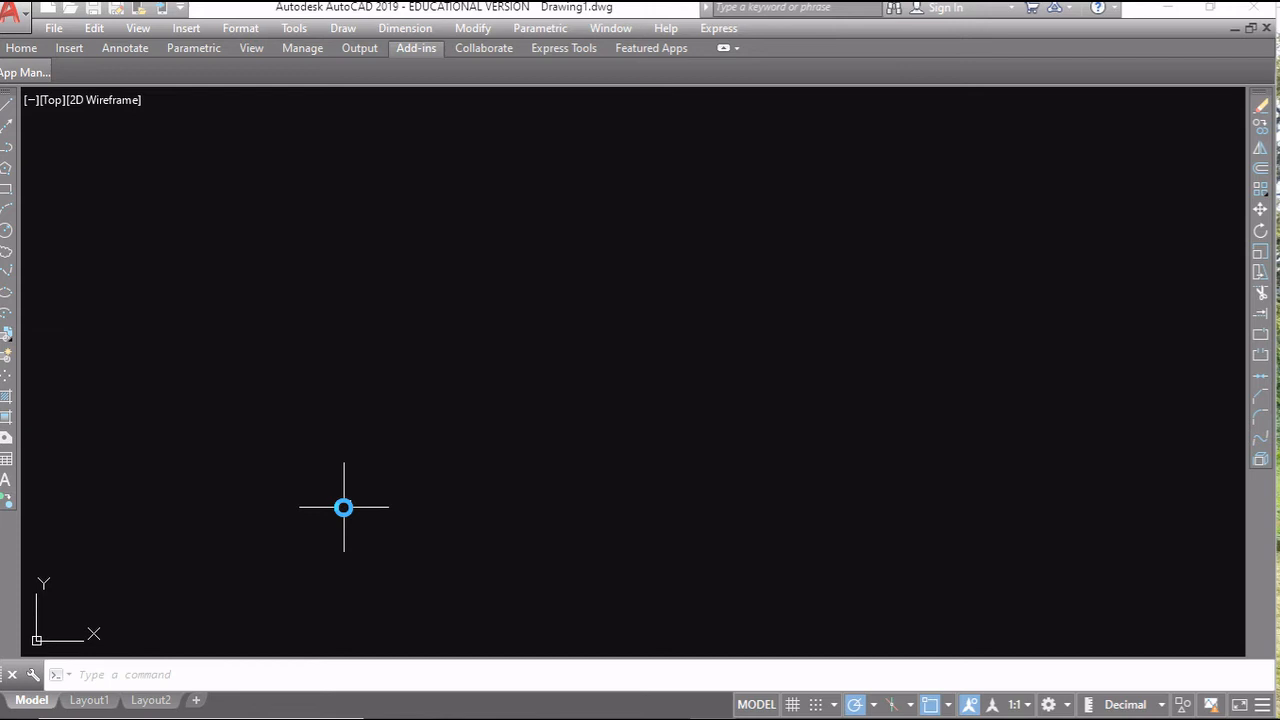
- Draw a rectangle rotated 45 degrees, with a length of 100 and a width of 200
click(7, 188)
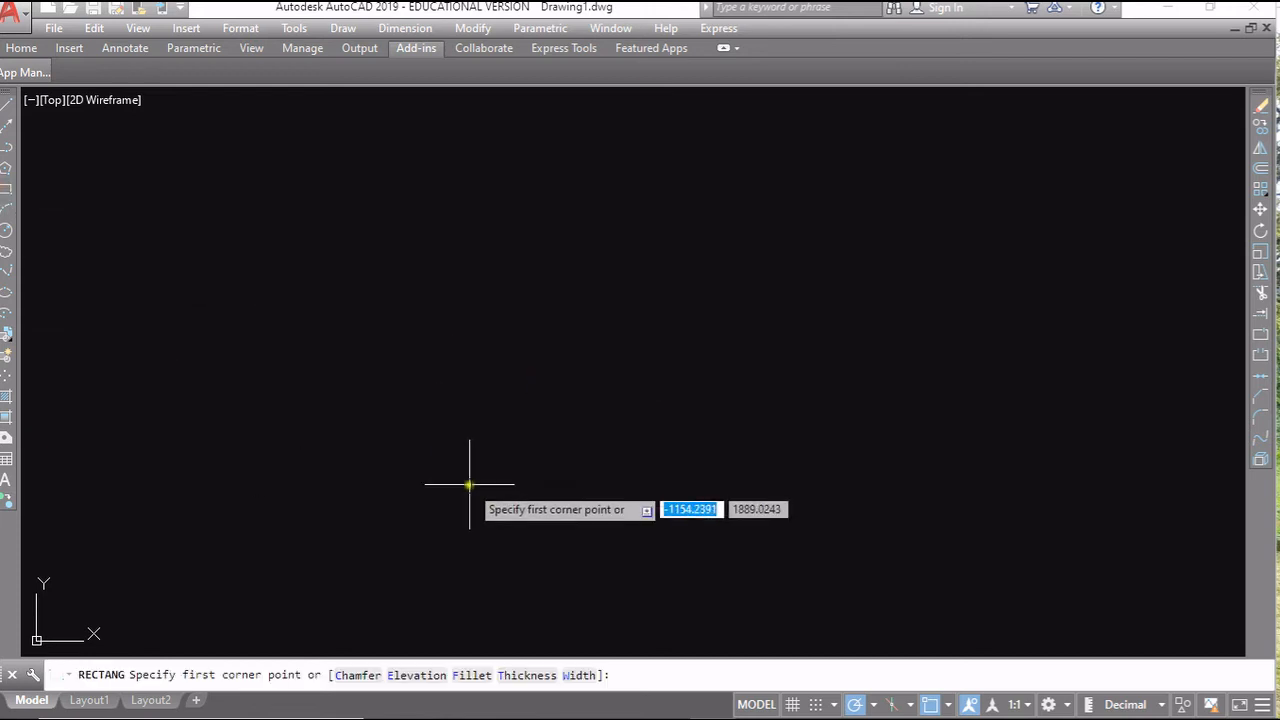
click(269, 283)
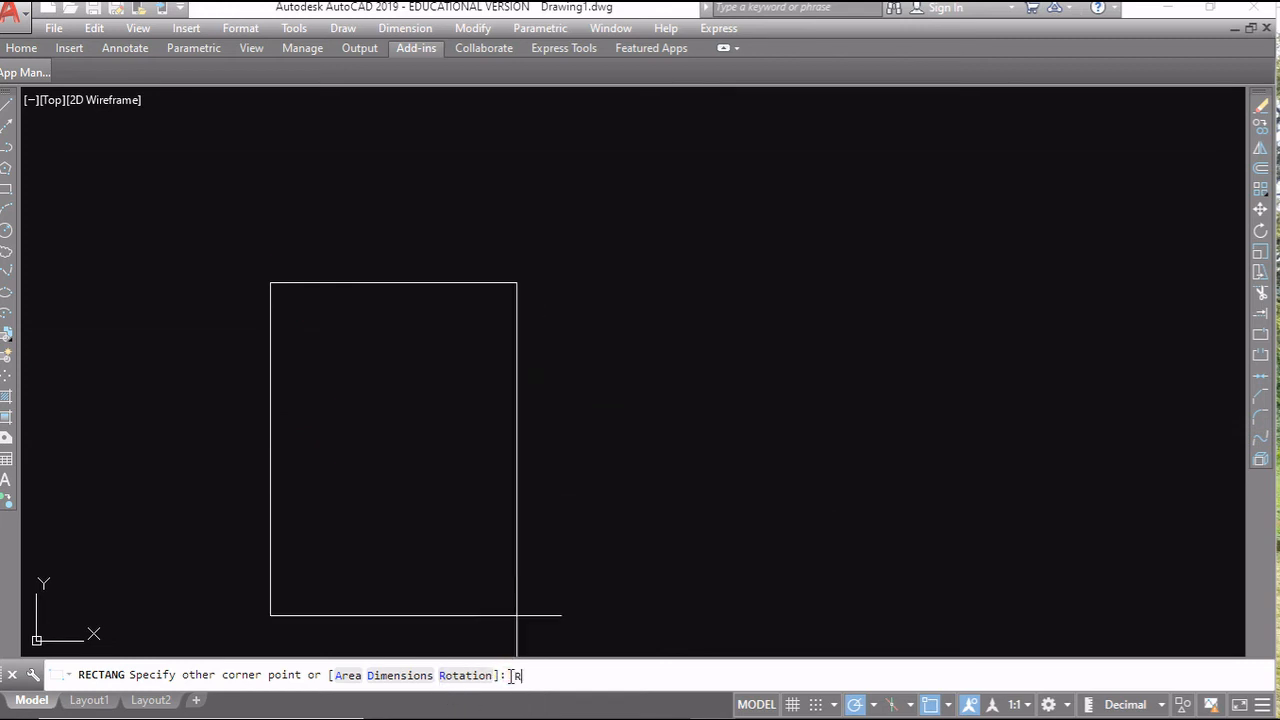
key(Return)
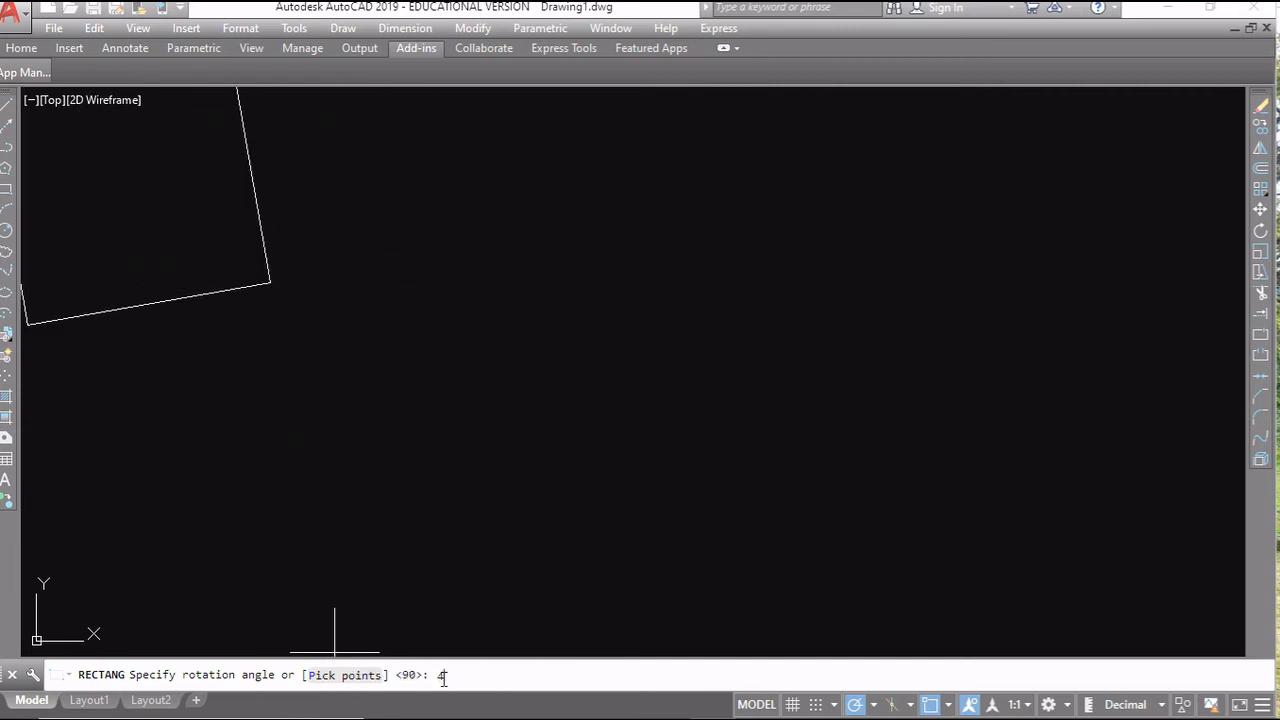
key(Return)
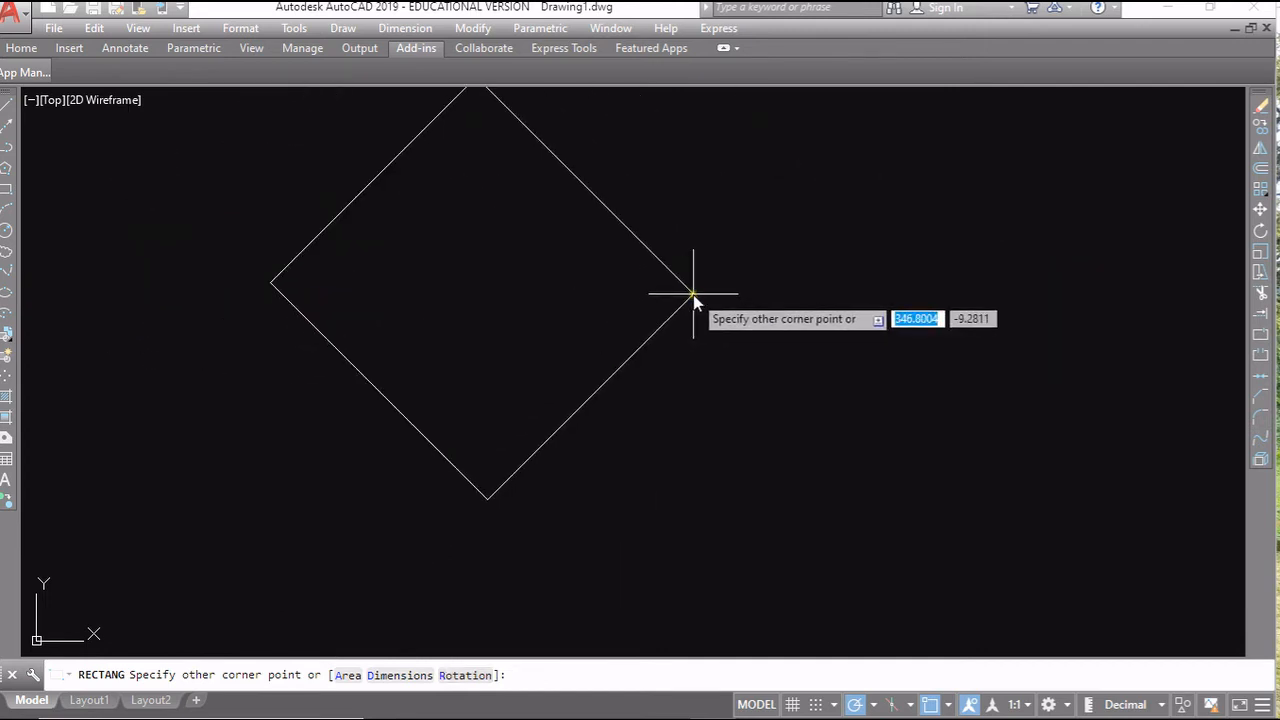
text(d)
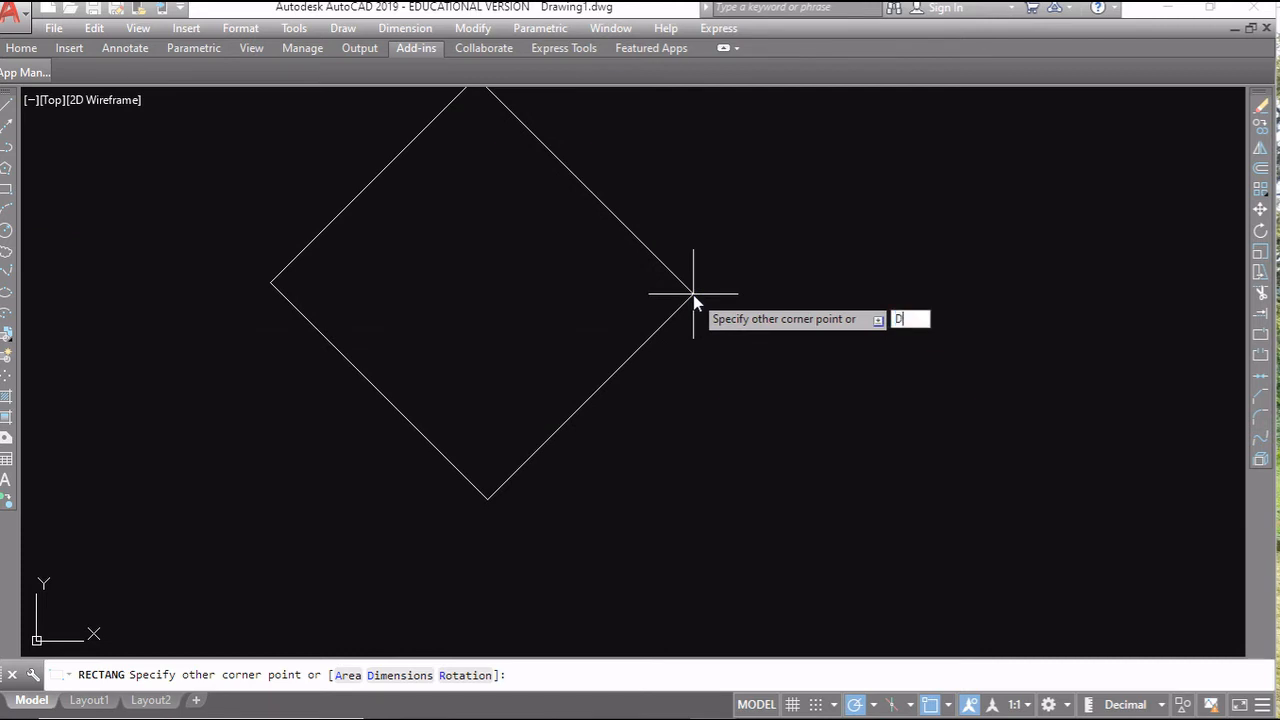
key(Return)
text(100)
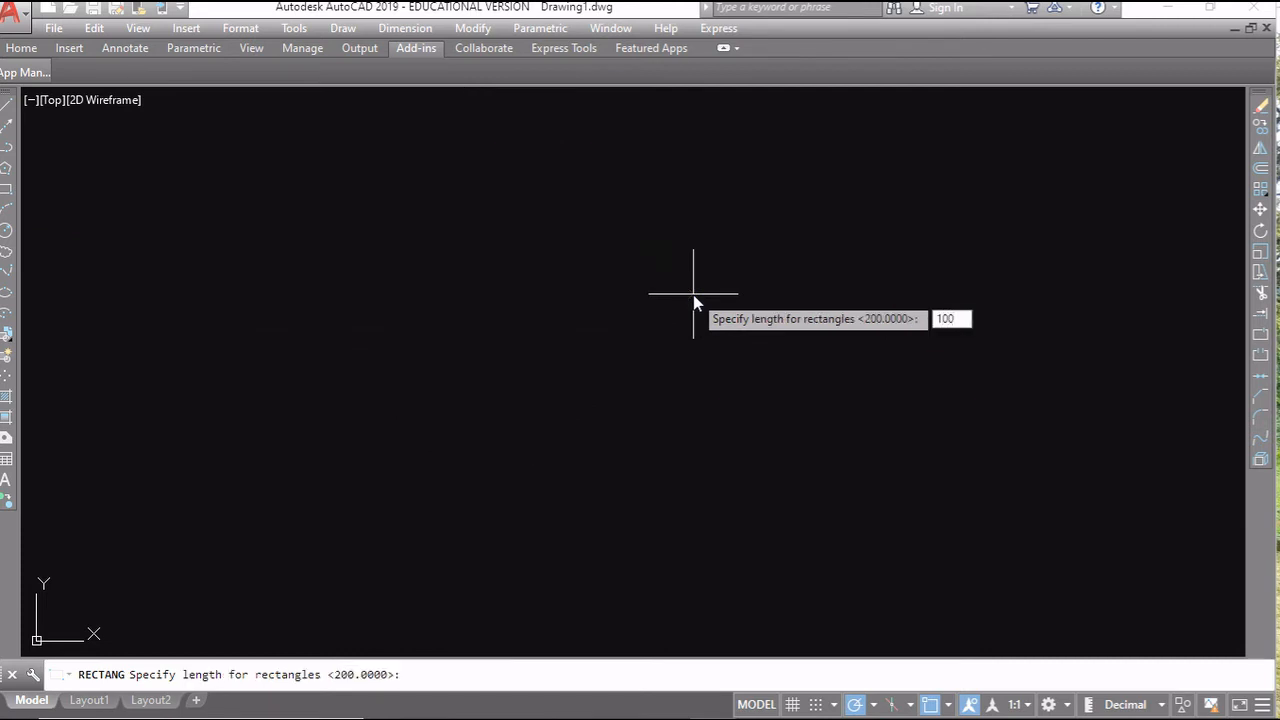
key(Return)
text(200)
key(Return)
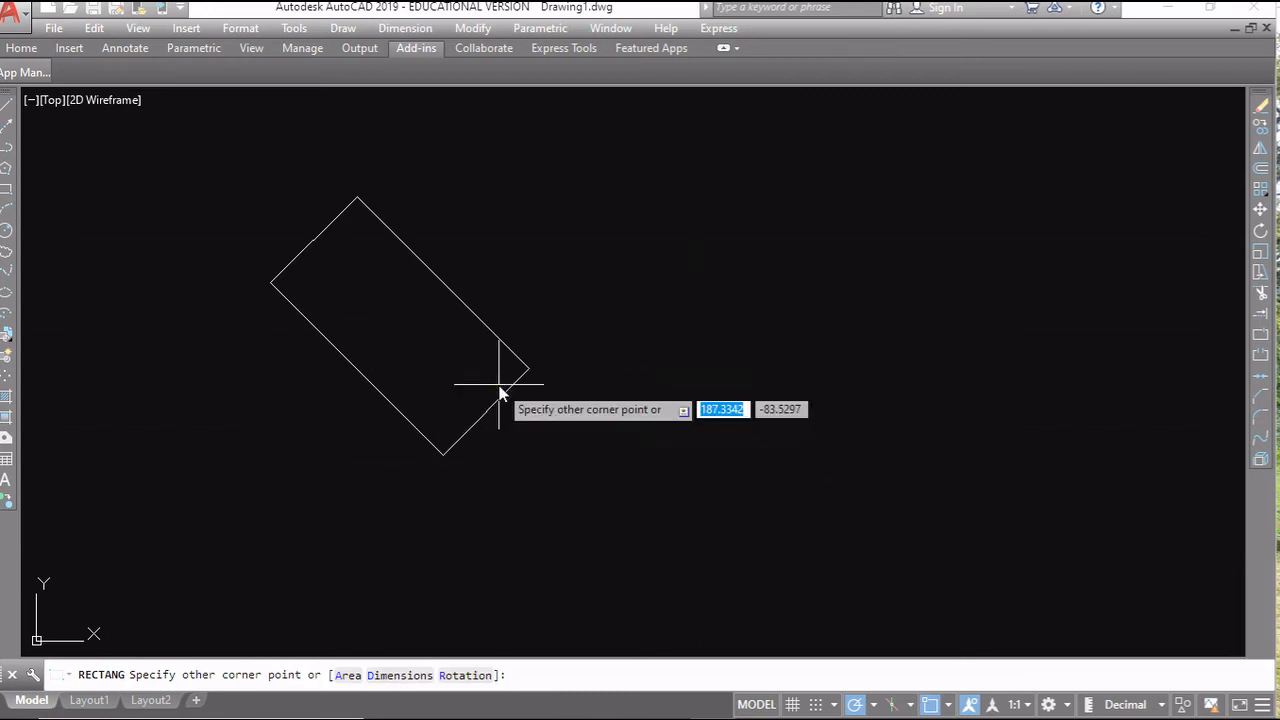
click(508, 258)
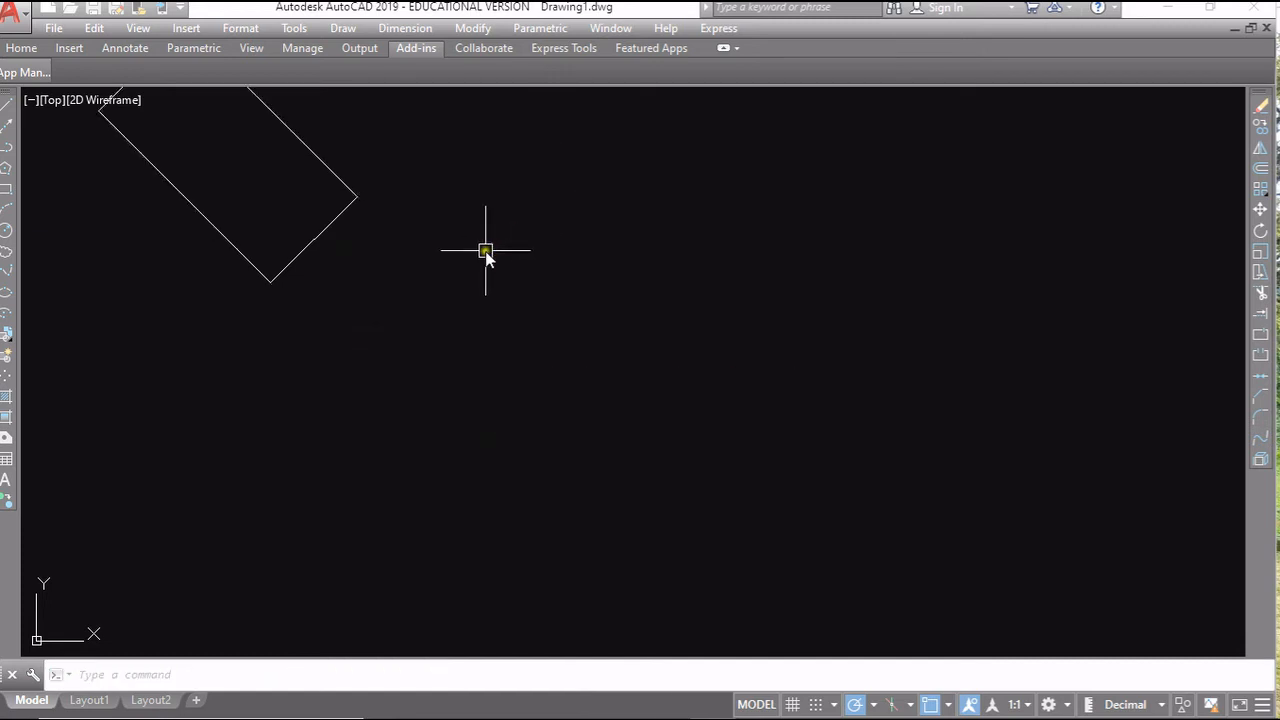
- Delete the rotated rectangle, leaving the drawing area empty
click(450, 118)
click(188, 360)
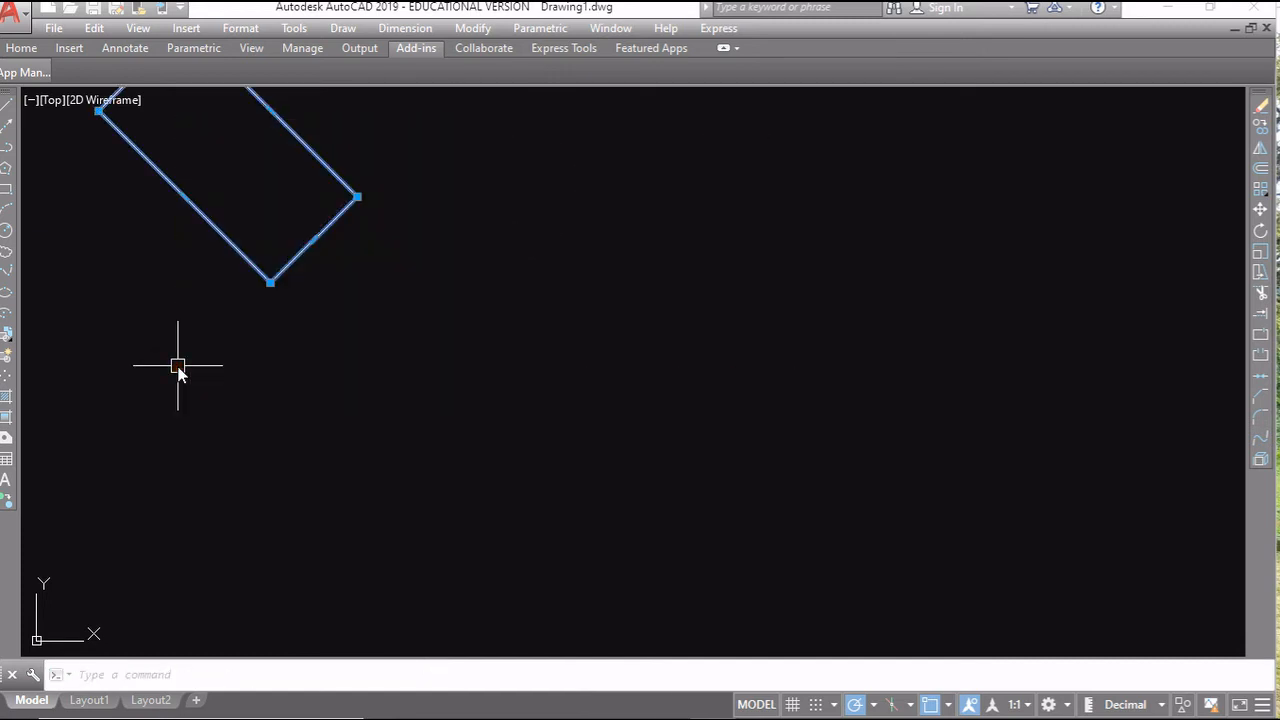
key(Delete)
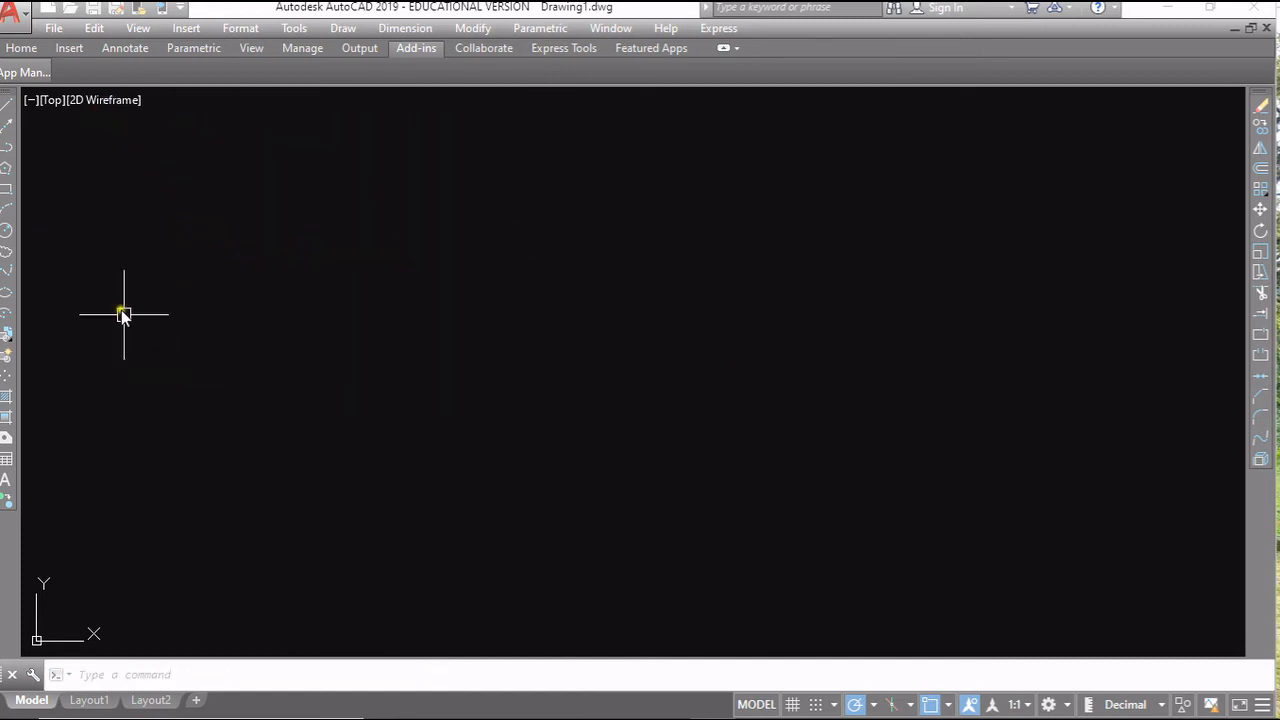
- Draw a three-point arc bulging to the left, from a lower start point to an upper end point
click(4, 212)
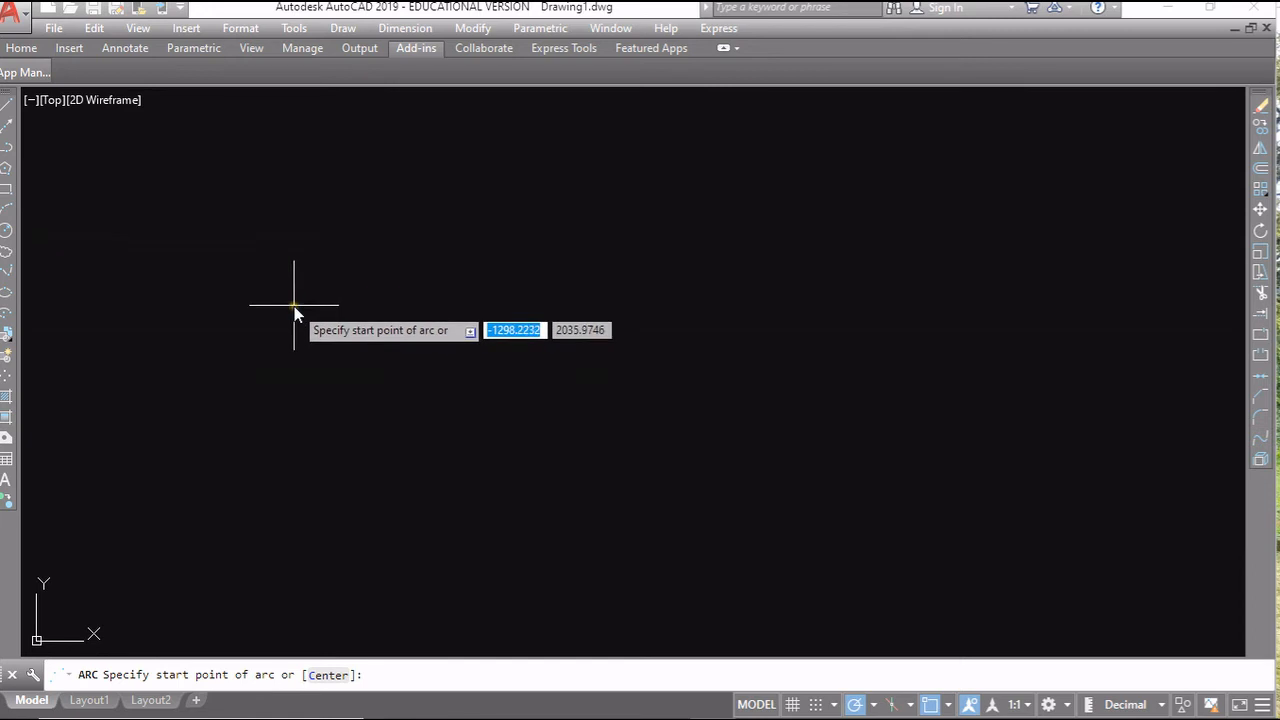
click(326, 385)
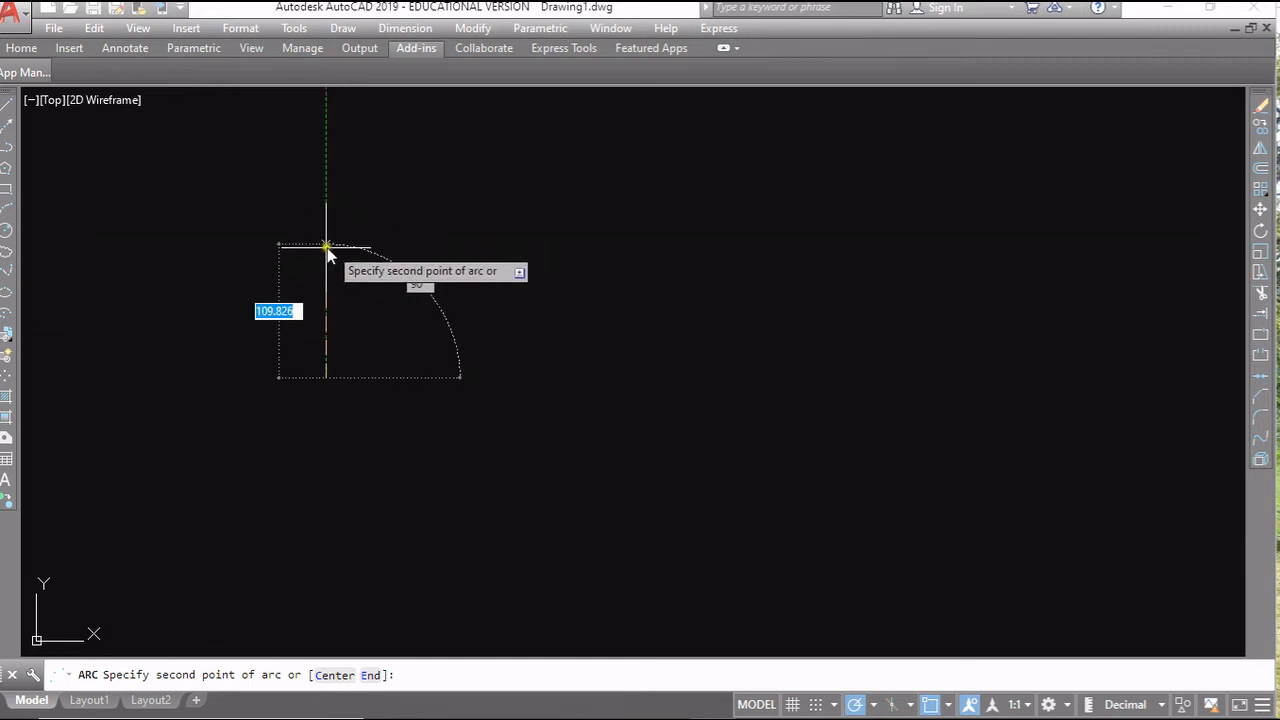
click(292, 251)
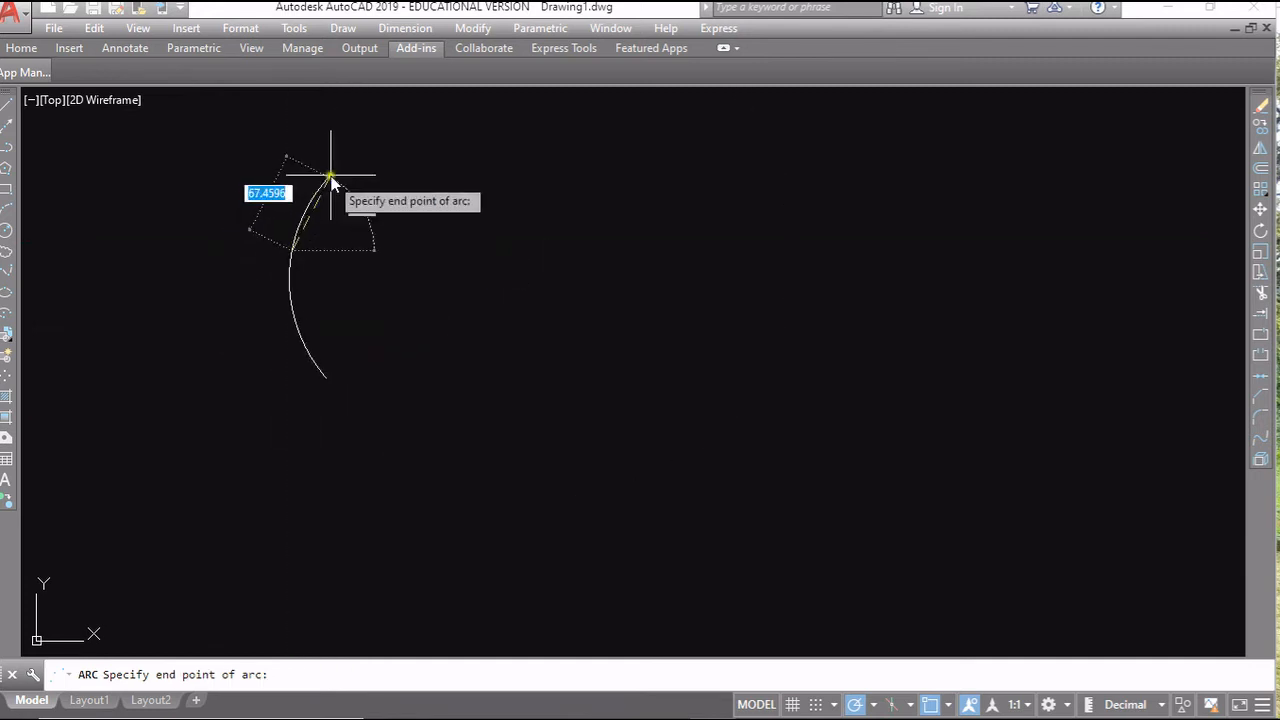
click(348, 162)
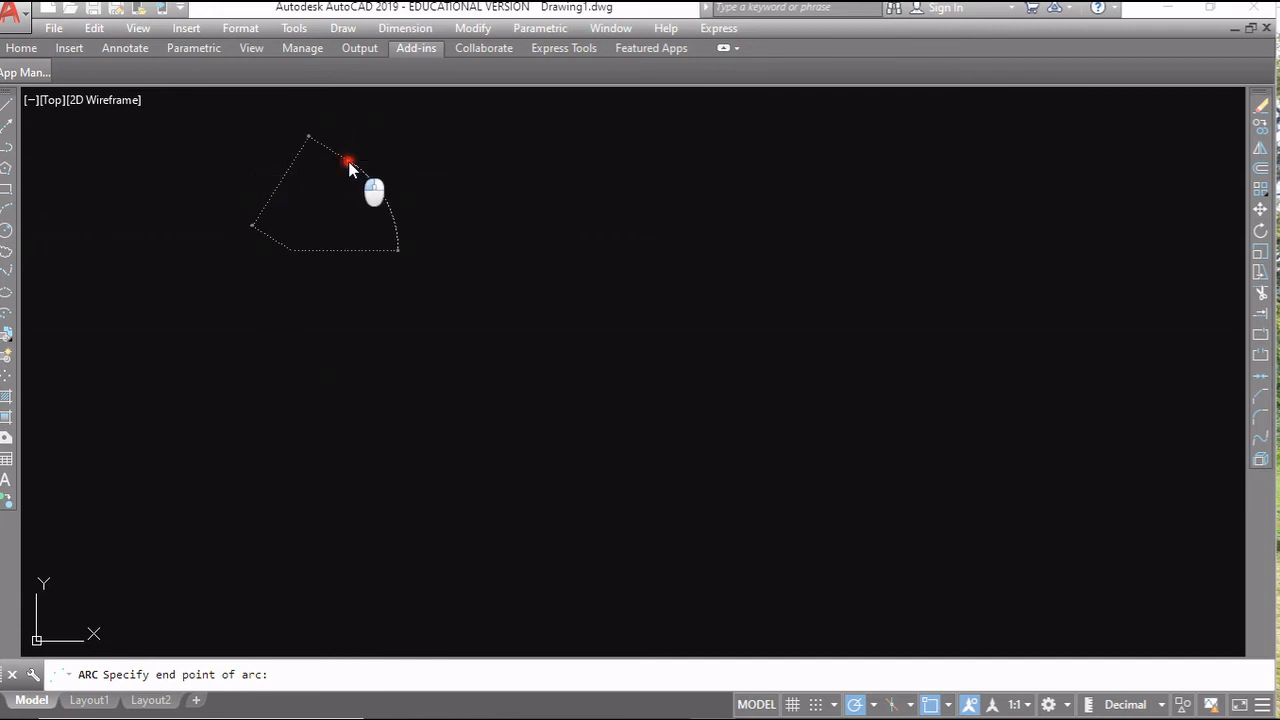
- Delete the three-point arc
click(382, 248)
click(220, 358)
key(Delete)
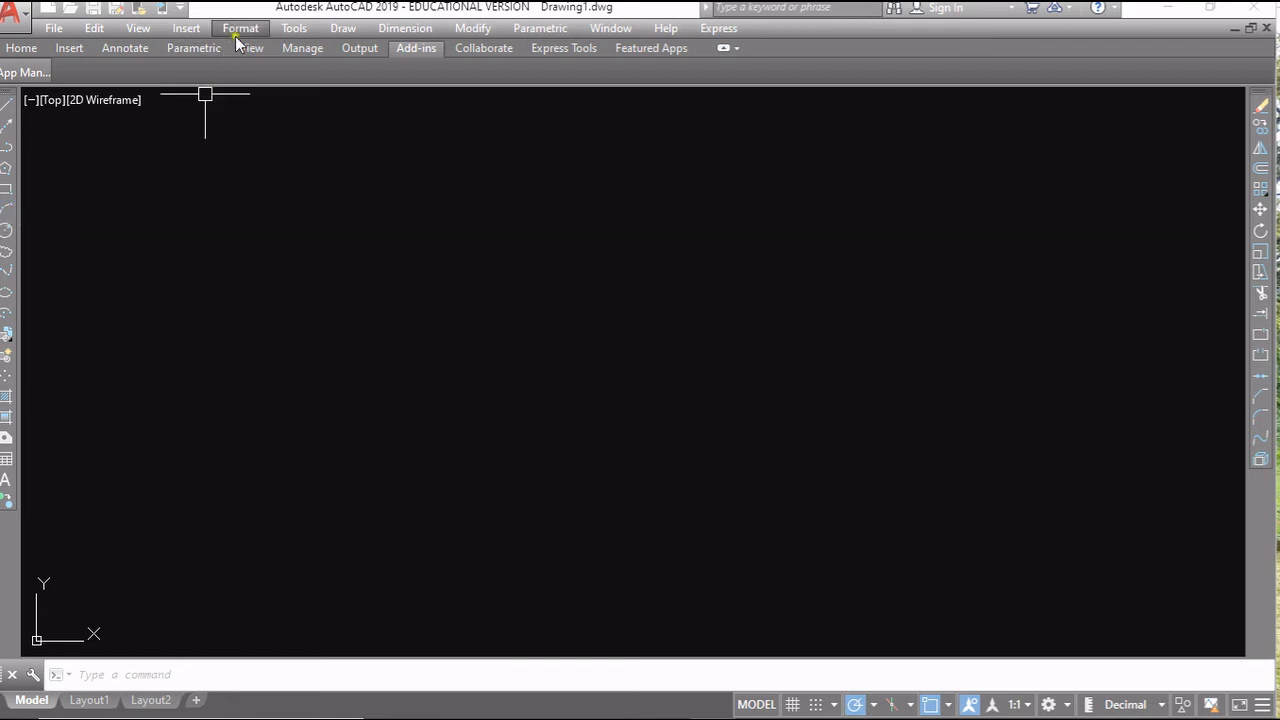
- Draw an arc using the Start, Center, Angle method with an included angle of 120 degrees
click(343, 28)
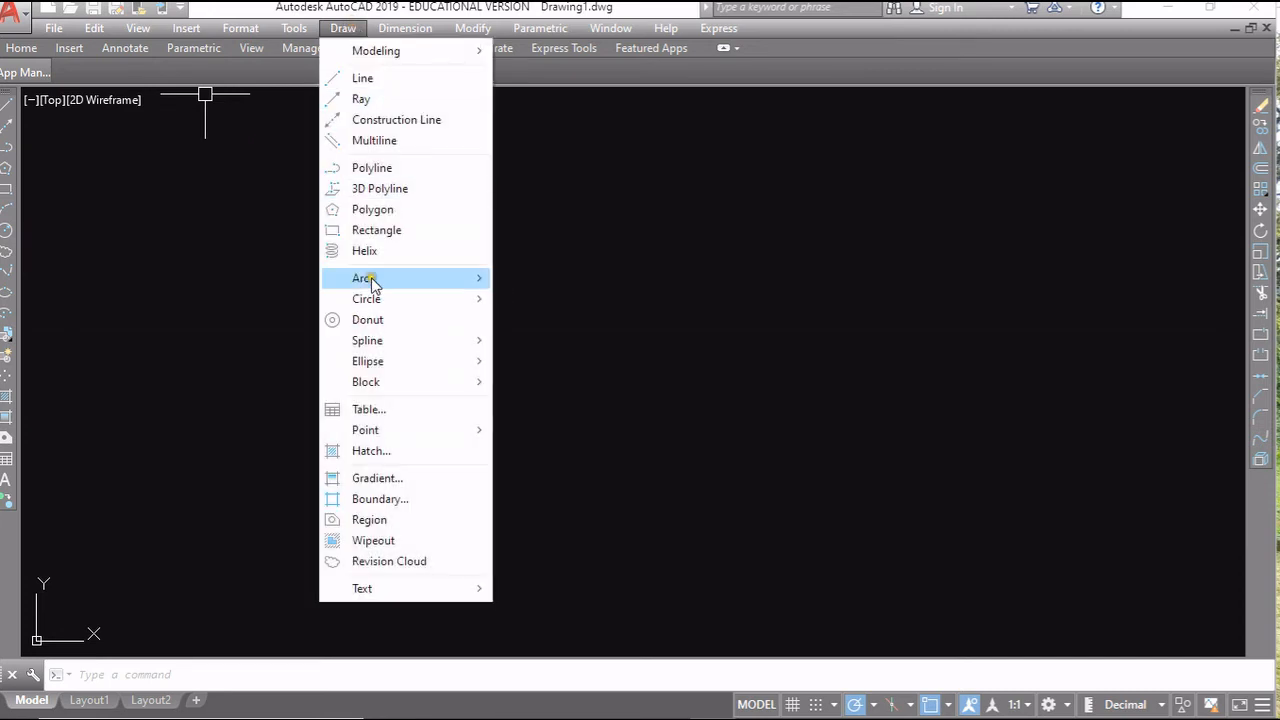
mouse_move(380, 278)
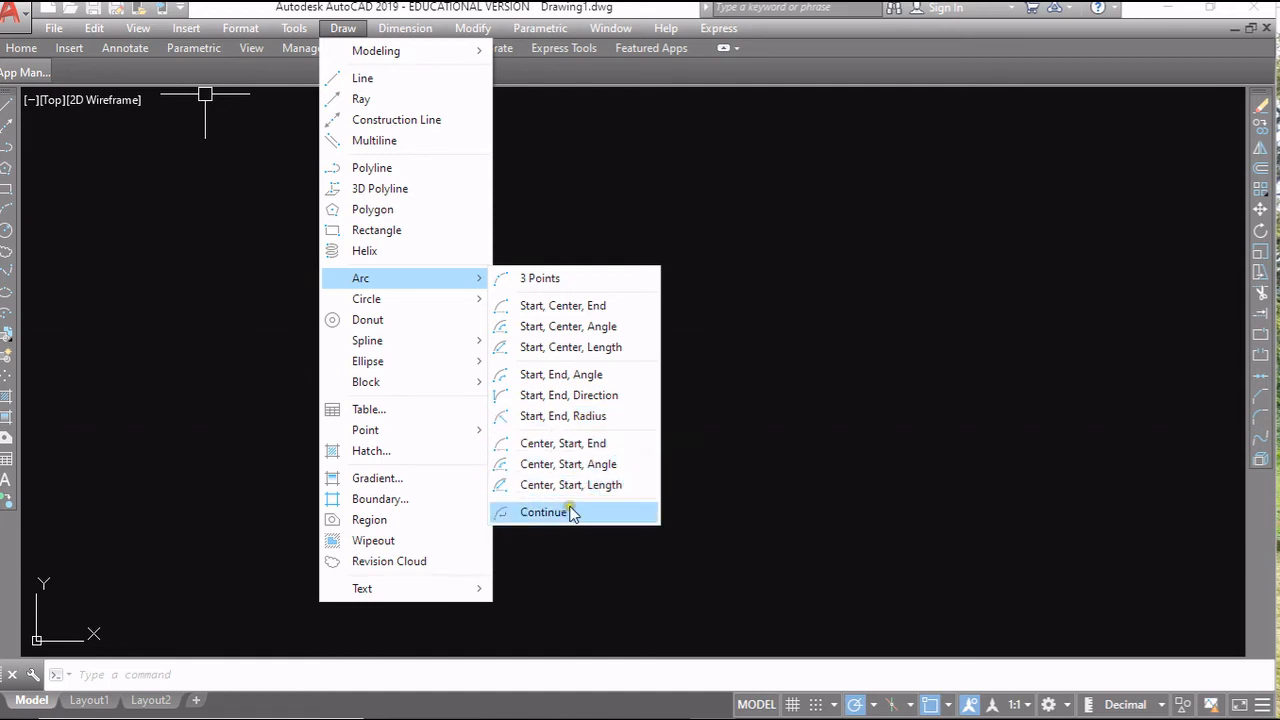
click(543, 329)
click(395, 414)
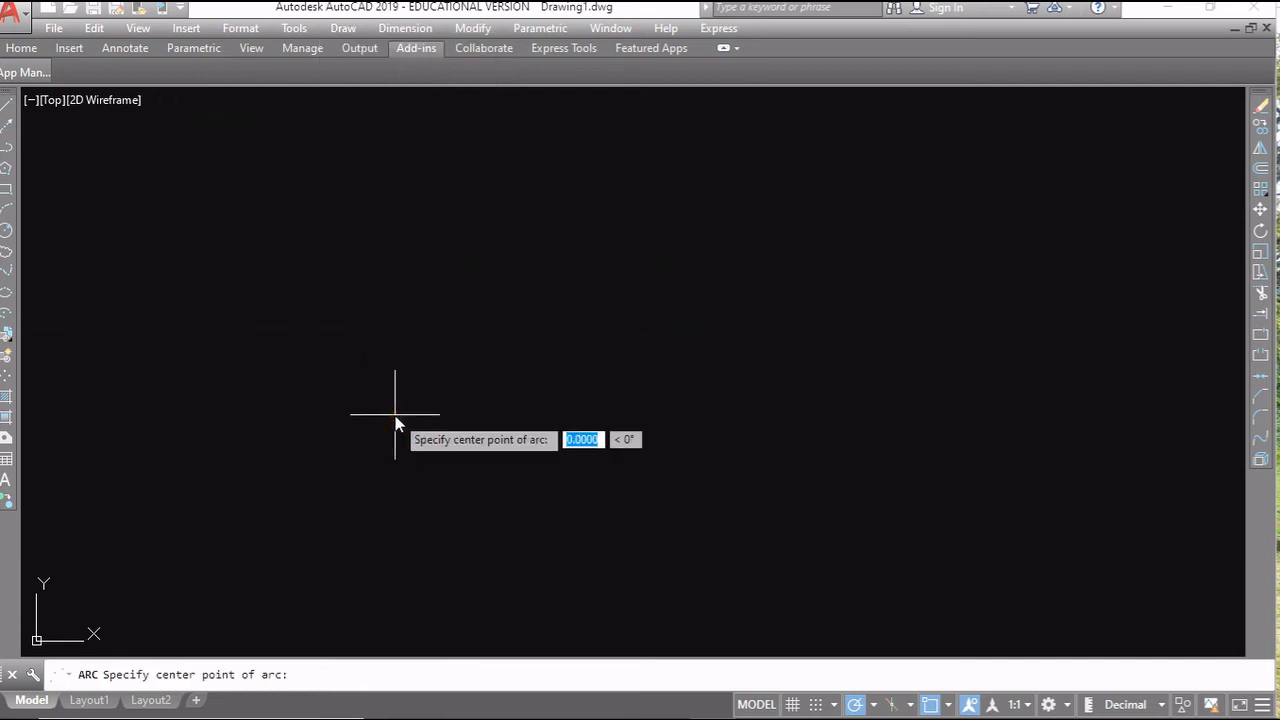
click(375, 270)
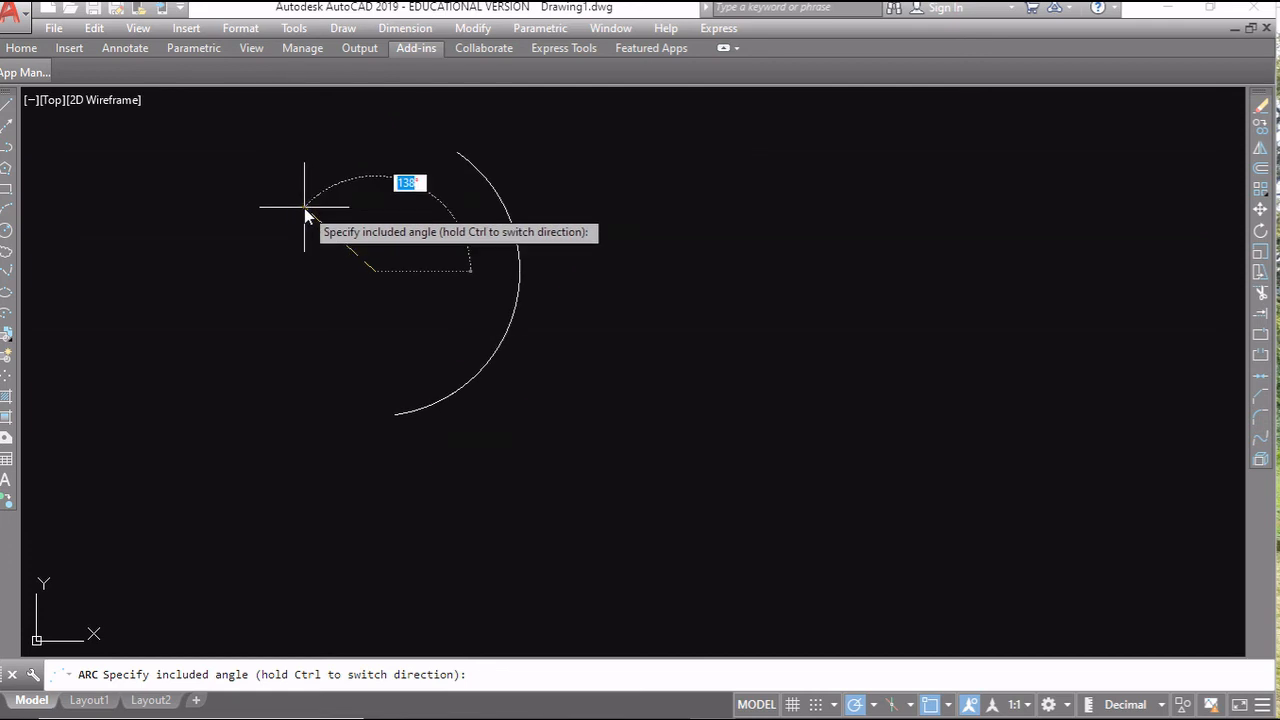
text(120)
key(Return)
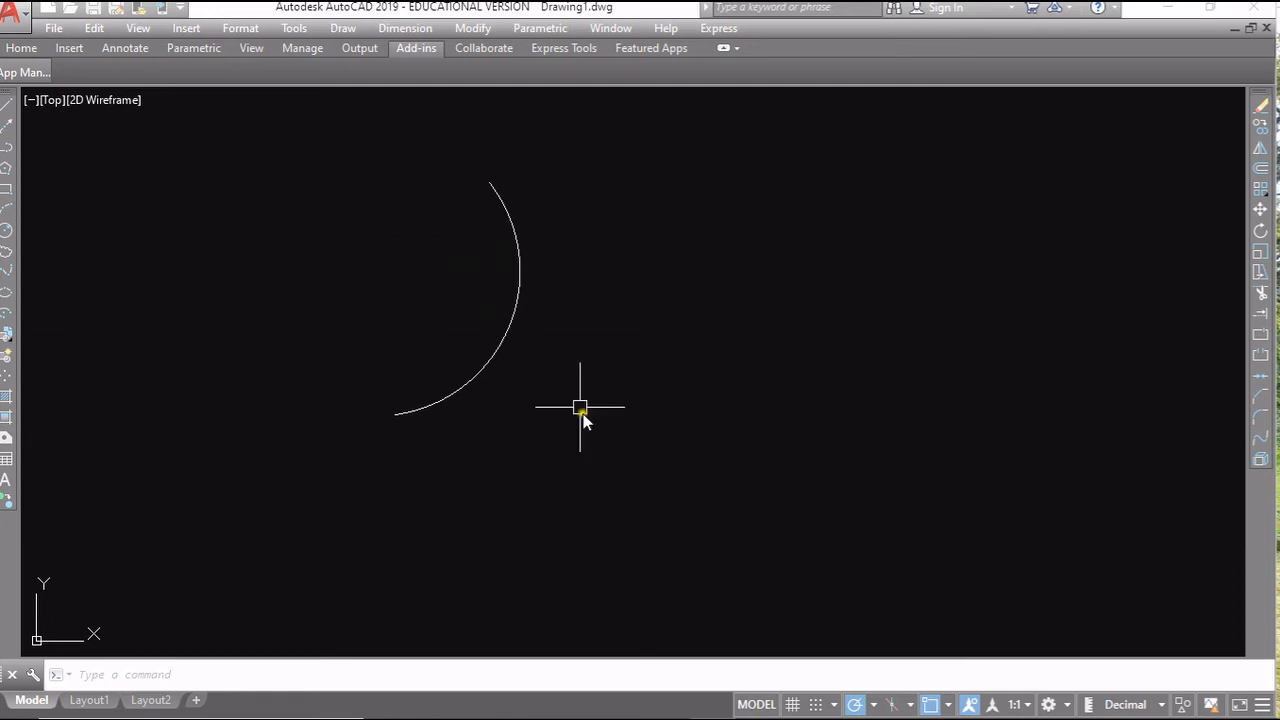
- Check the arc's endpoint and center snap points with the Line command, without drawing a line
click(931, 706)
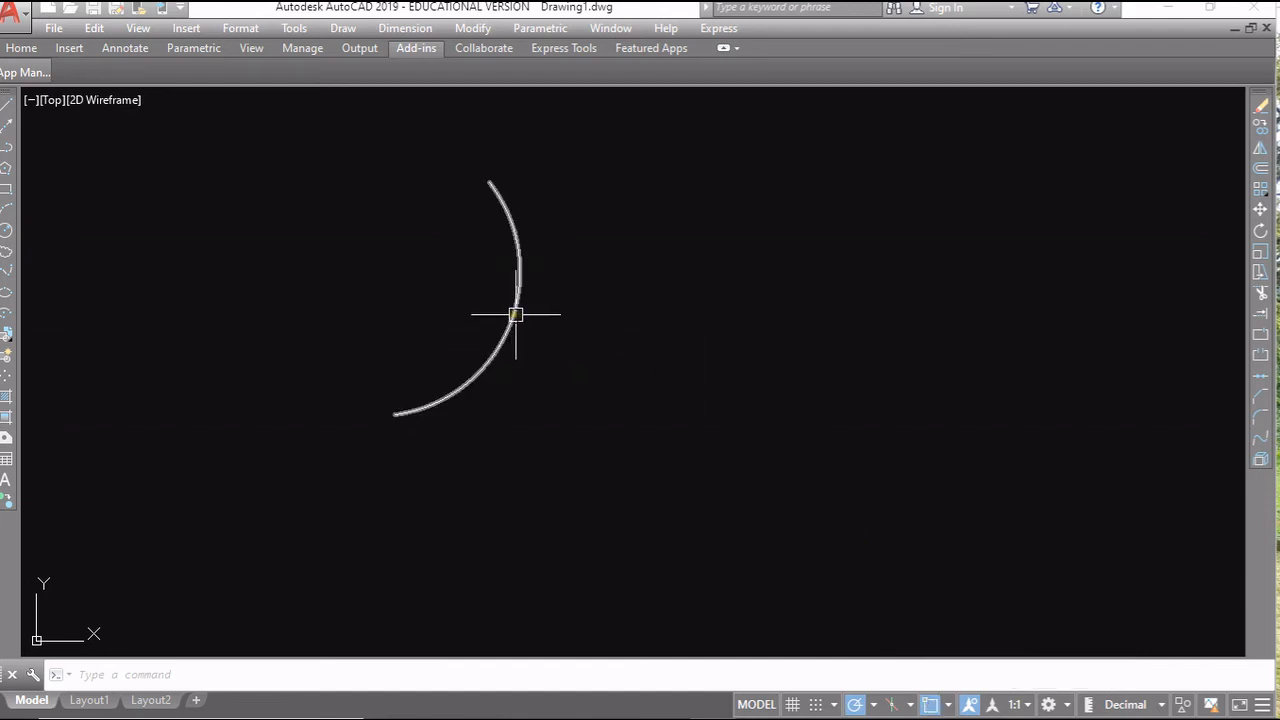
click(5, 106)
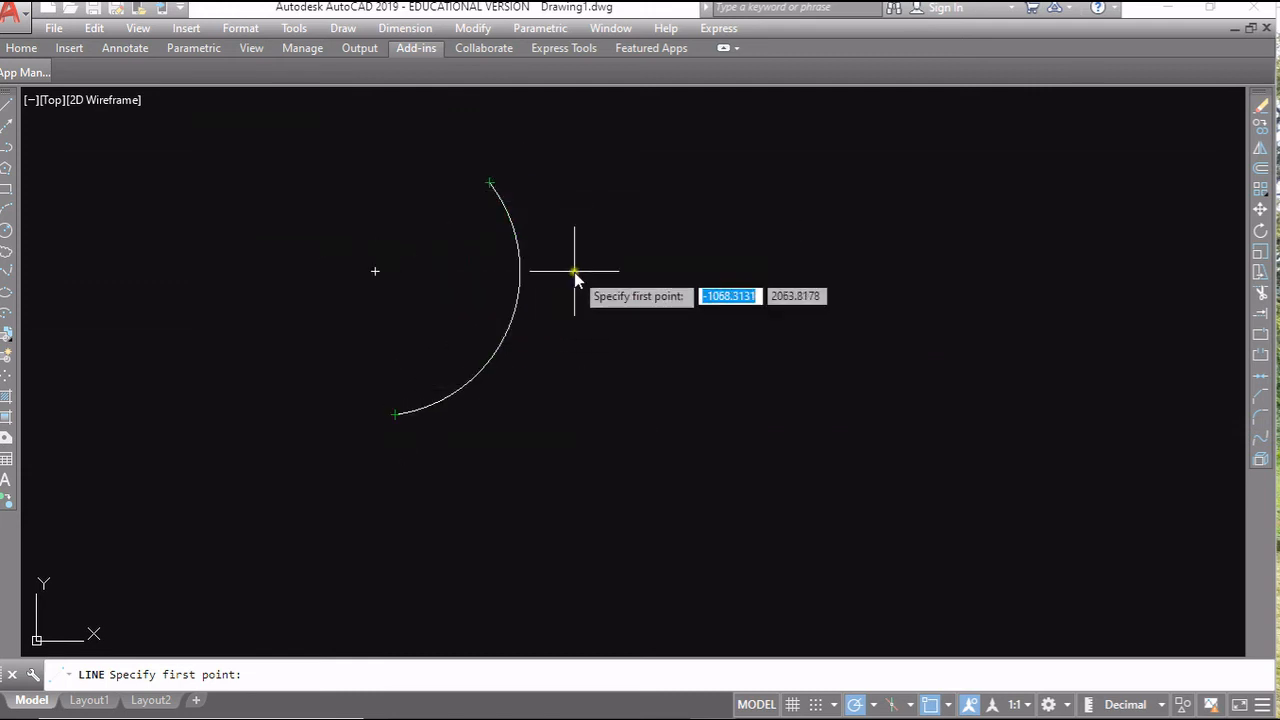
key(Escape)
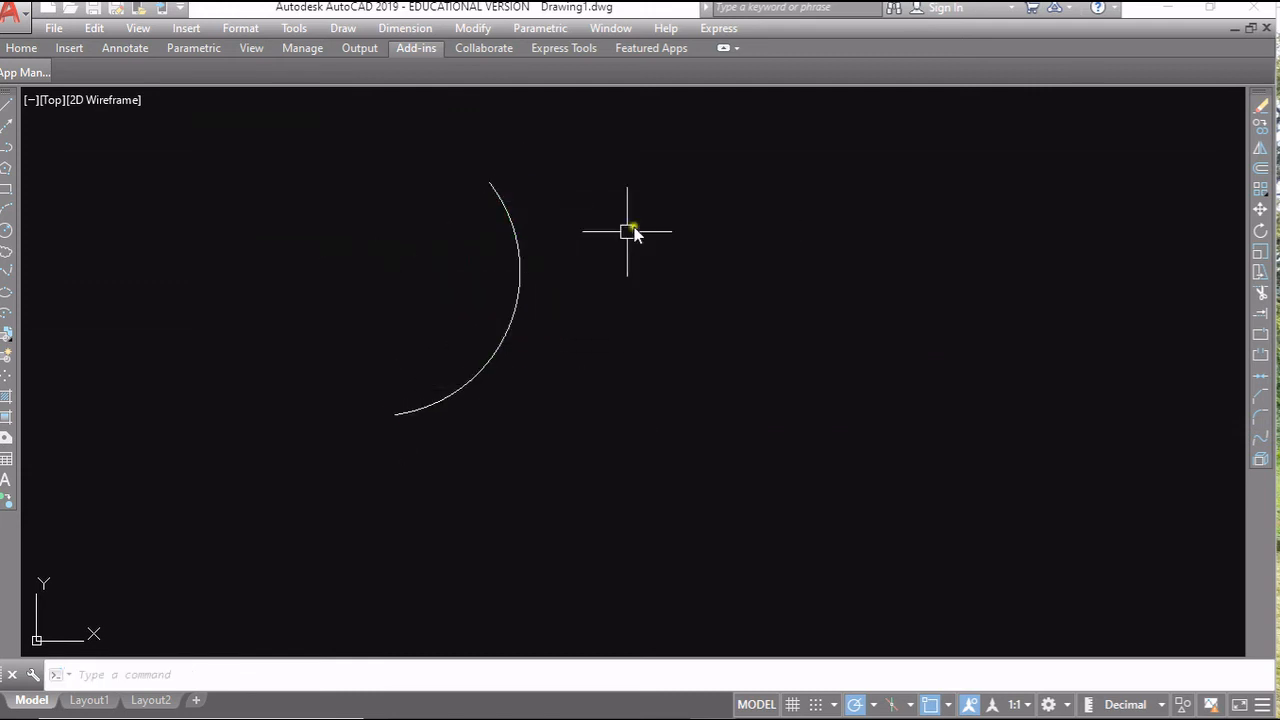
- Delete the 120-degree arc
click(646, 197)
click(358, 410)
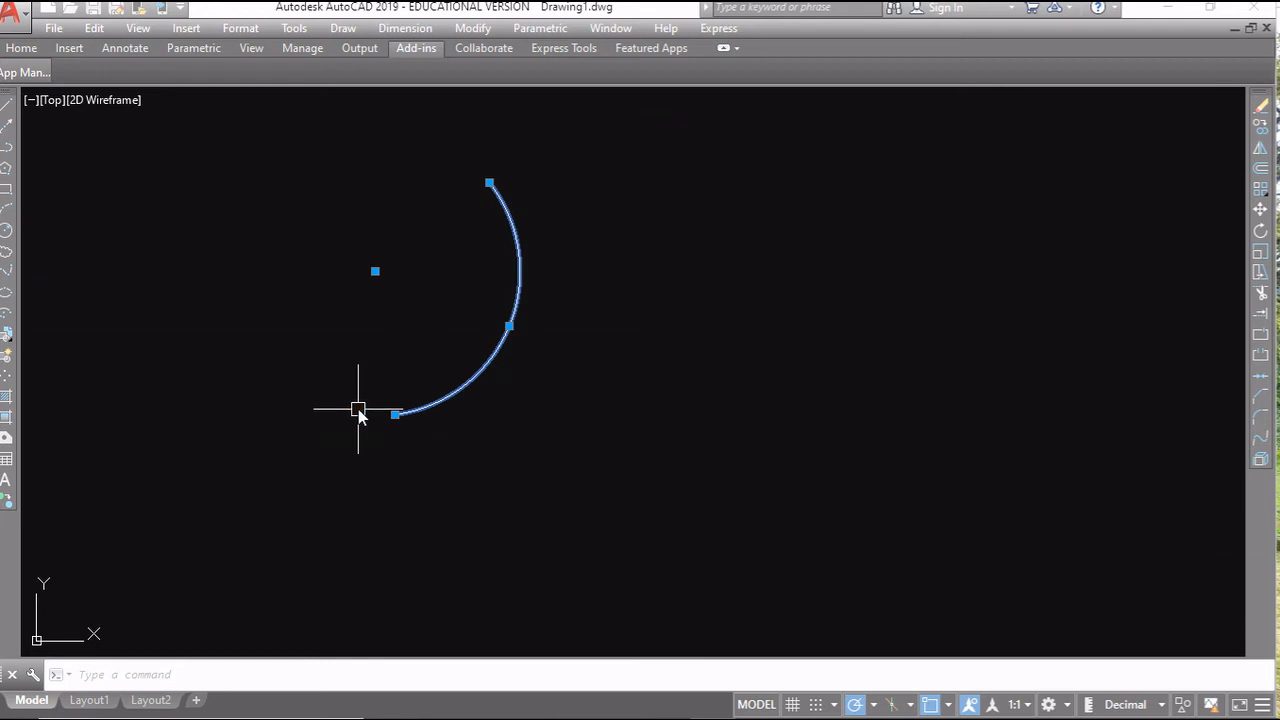
key(Delete)
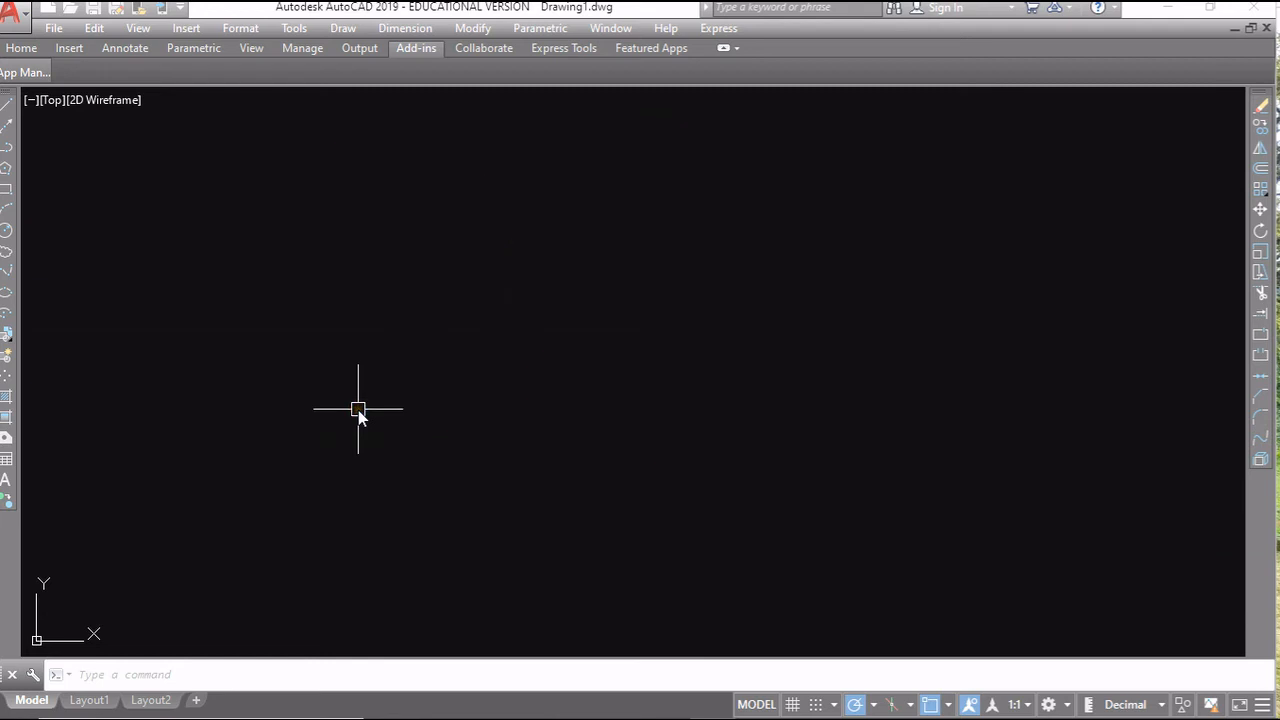
- Draw an arc using the Start, Center, Length method with a chord length of 200
click(343, 28)
mouse_move(401, 283)
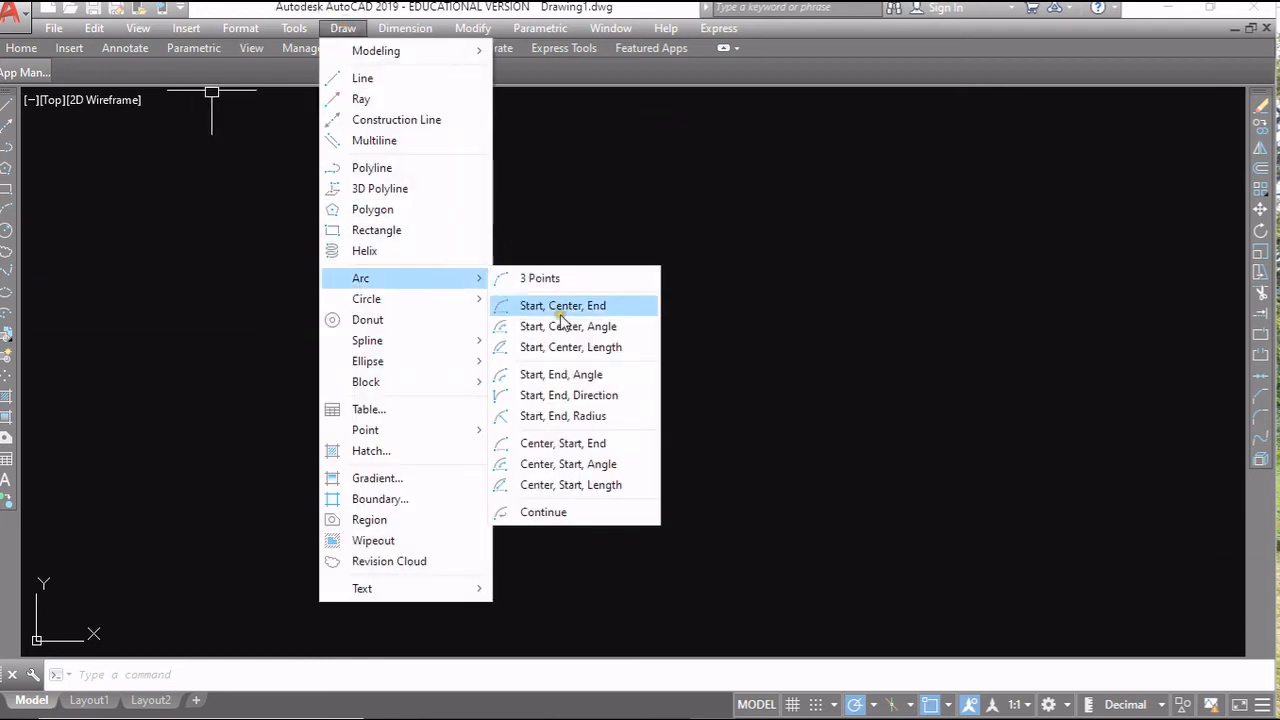
click(580, 347)
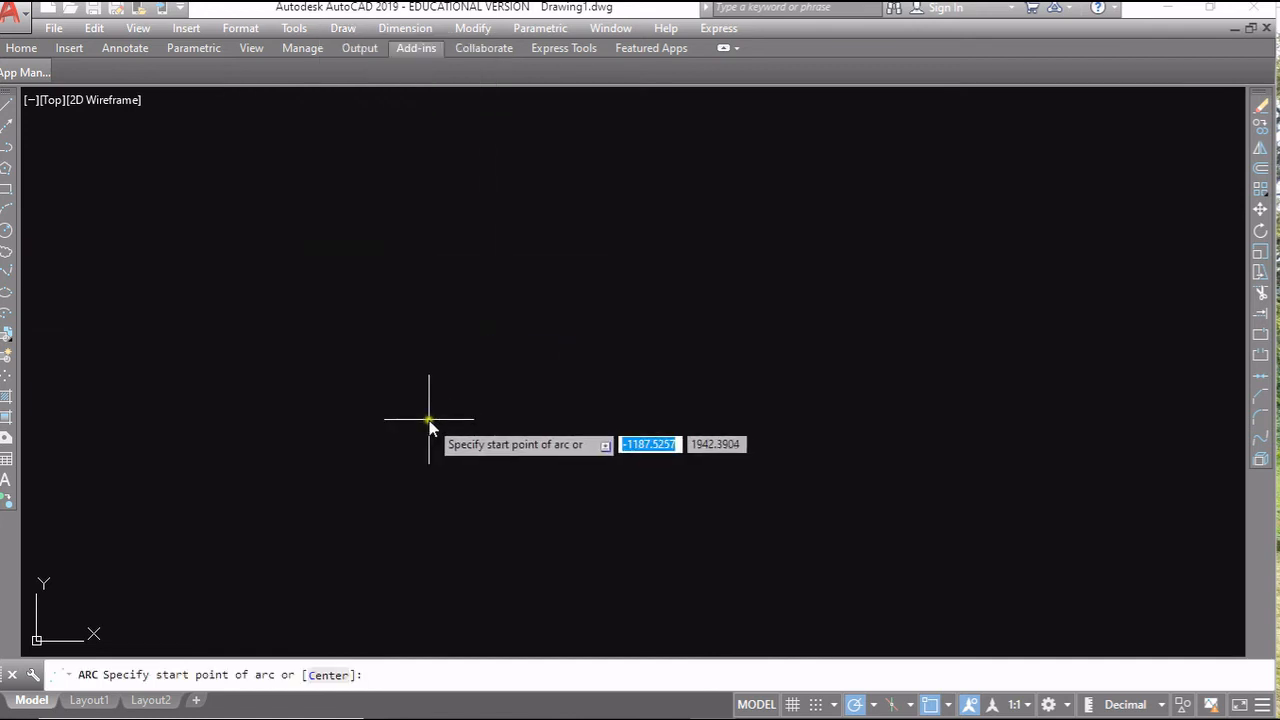
click(429, 420)
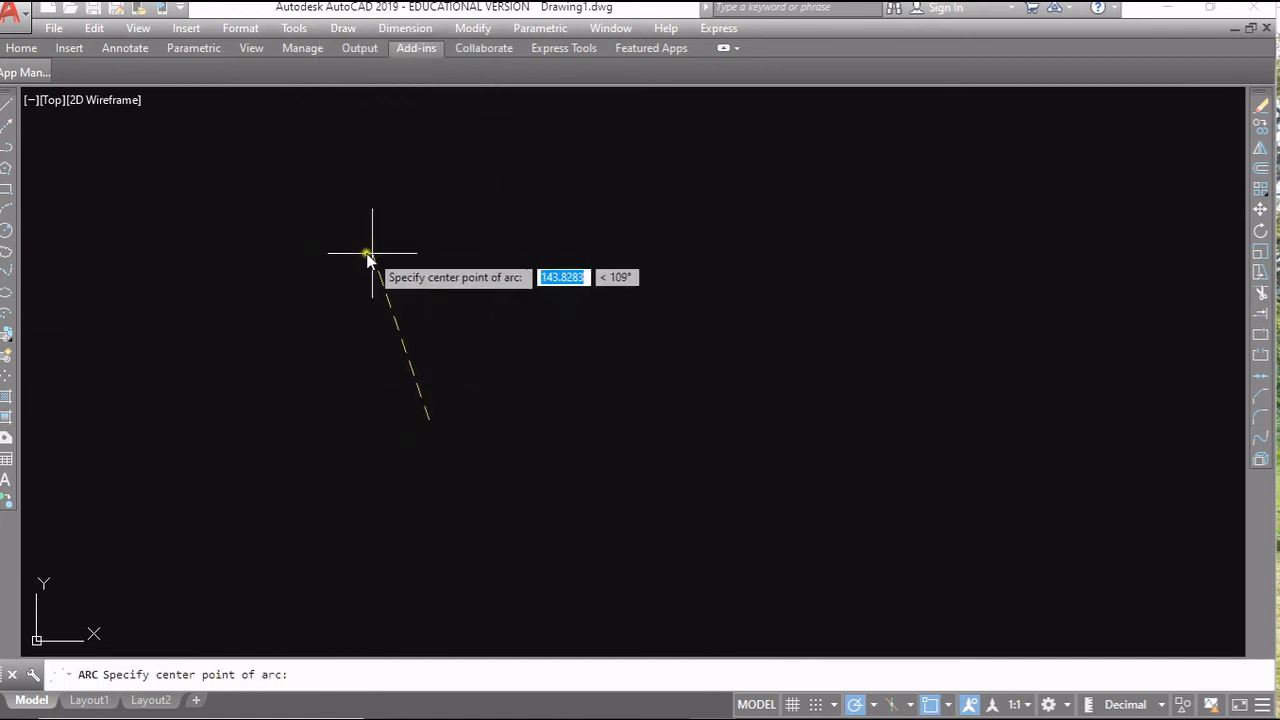
click(355, 278)
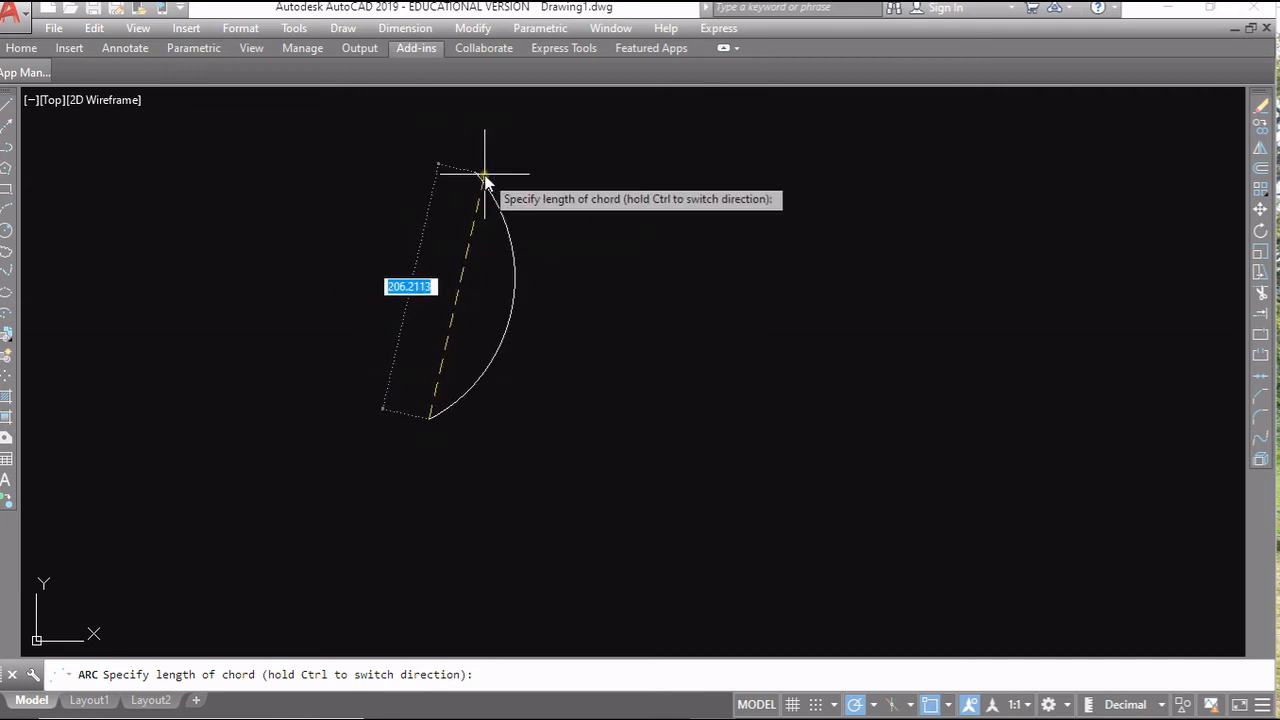
text(210)
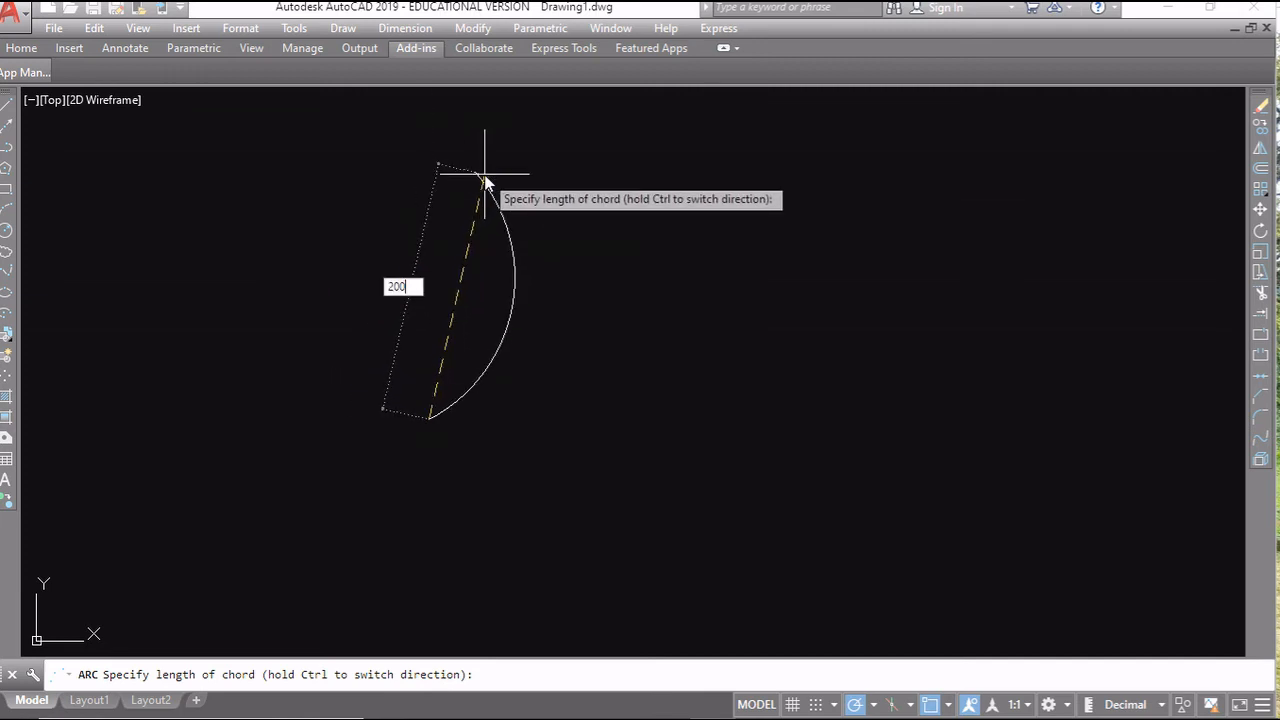
key(Return)
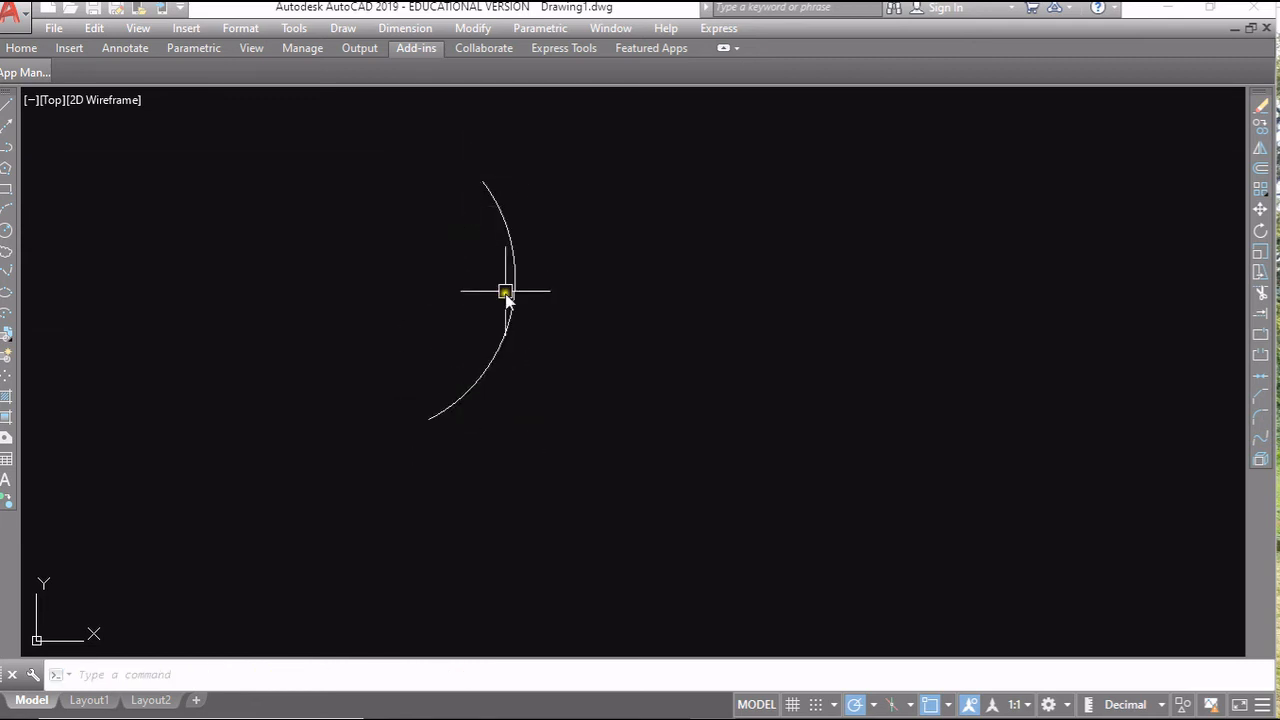
- Delete the arc with the 200 chord length
click(563, 237)
click(380, 363)
key(Delete)
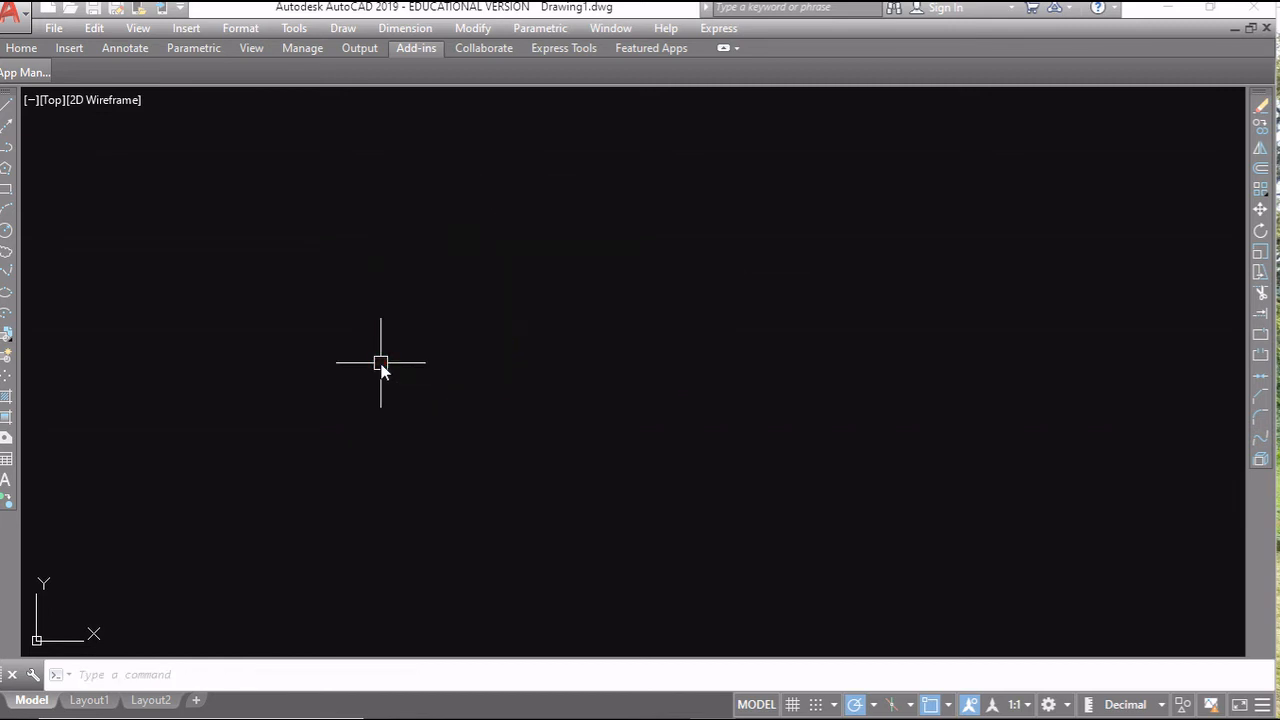
- Draw an arc using the Start, End, Angle method, from a lower start point to an upper end point, bulging right
click(343, 28)
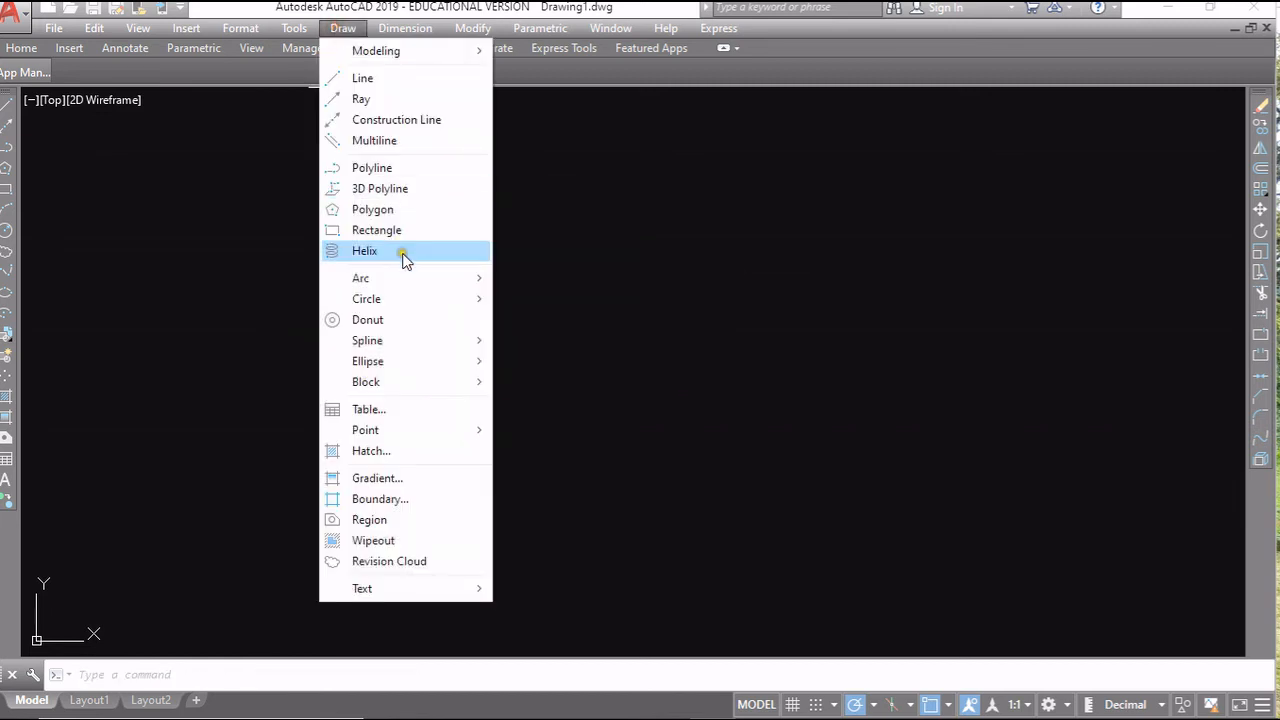
mouse_move(488, 285)
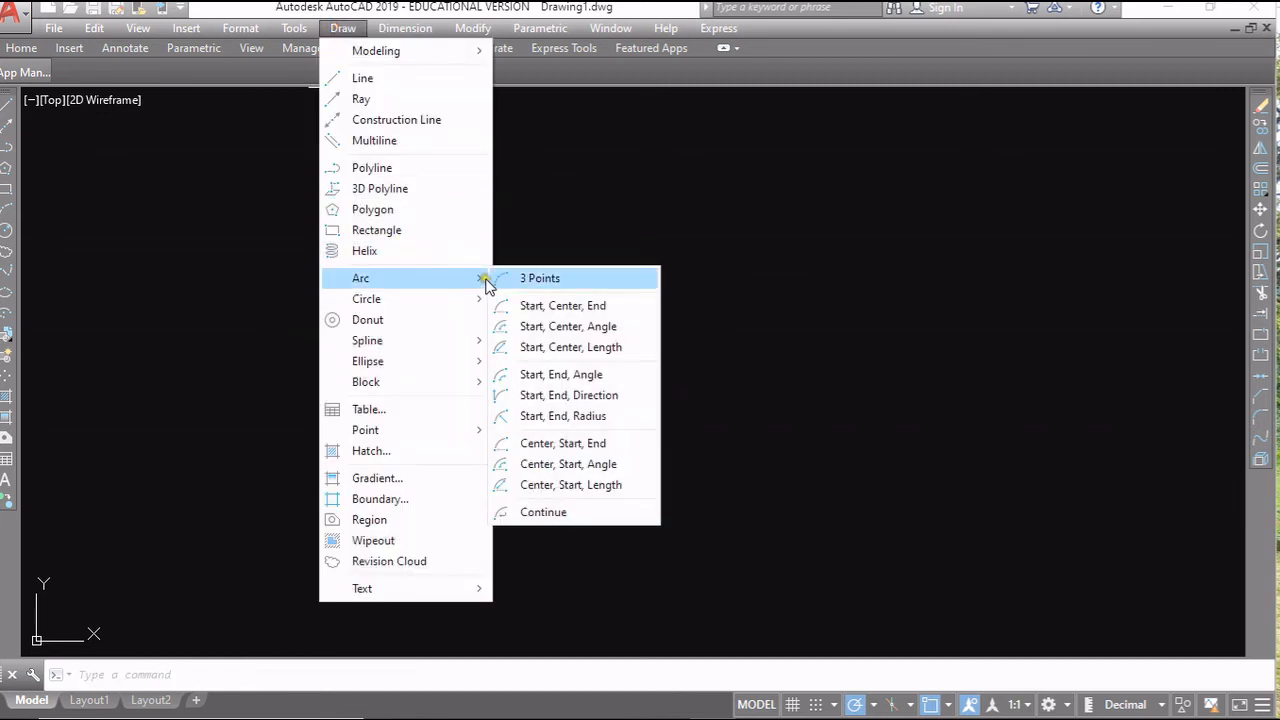
click(572, 376)
click(469, 446)
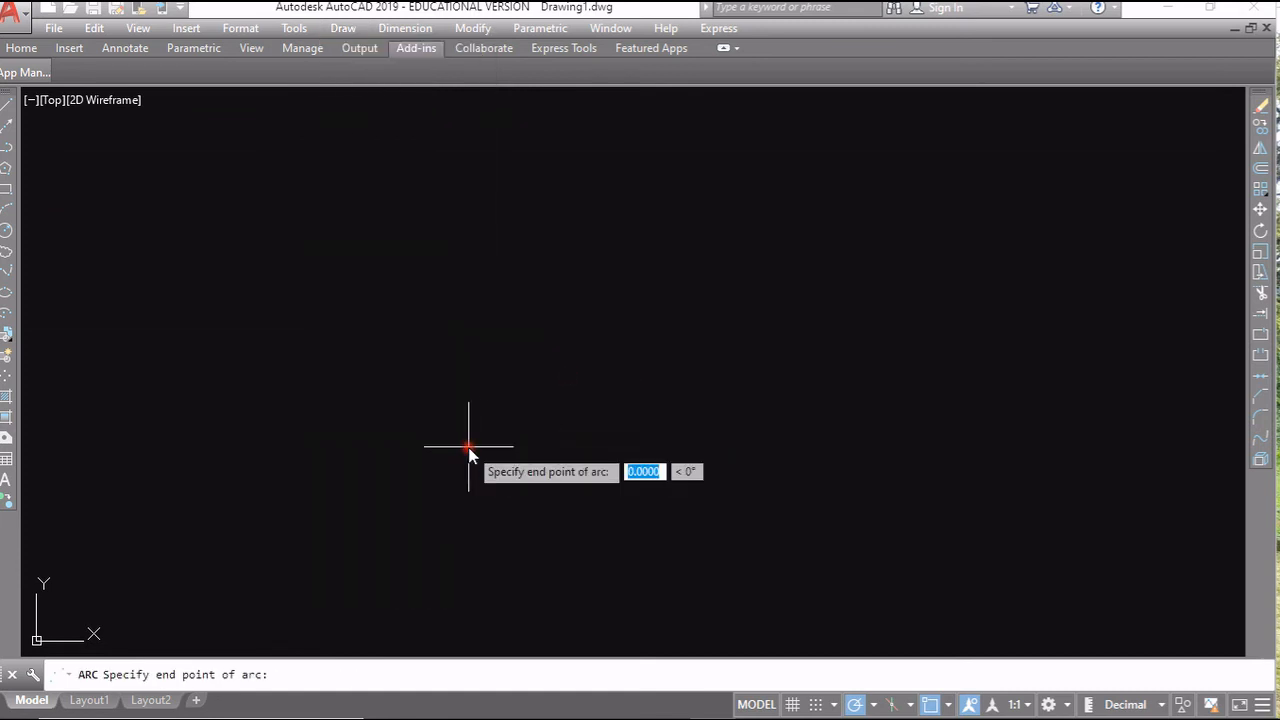
click(504, 199)
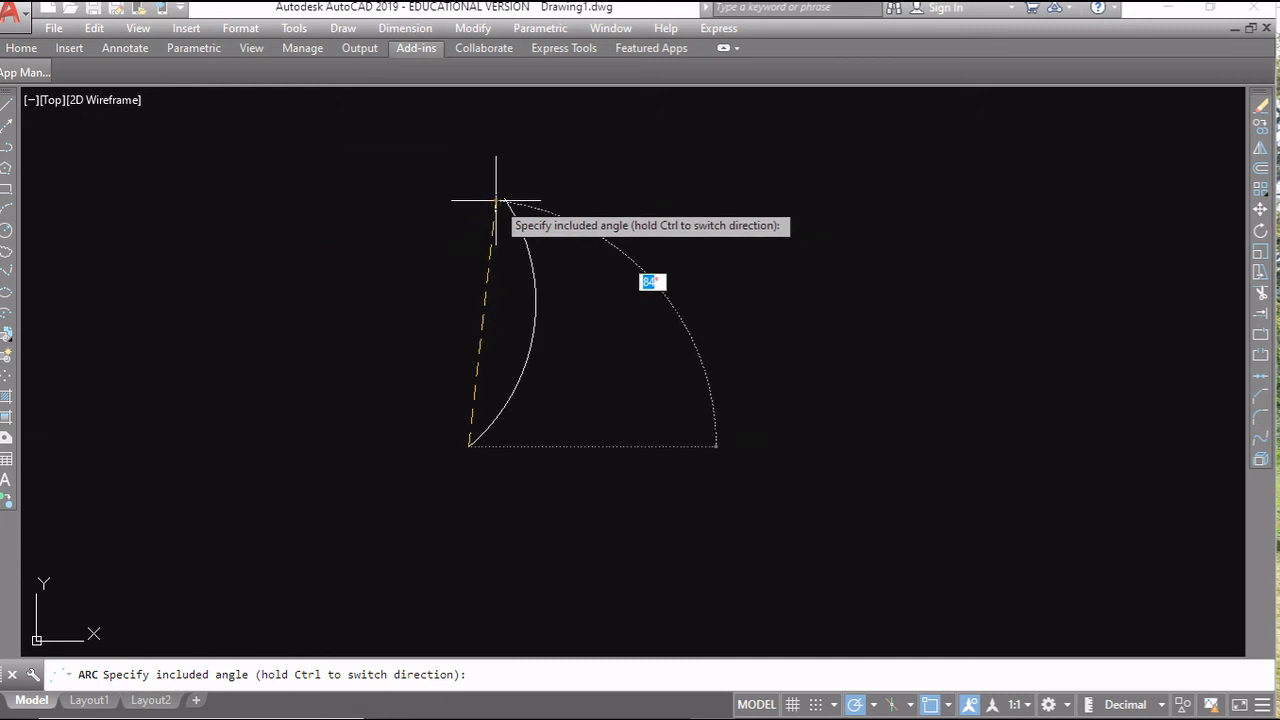
key(Return)
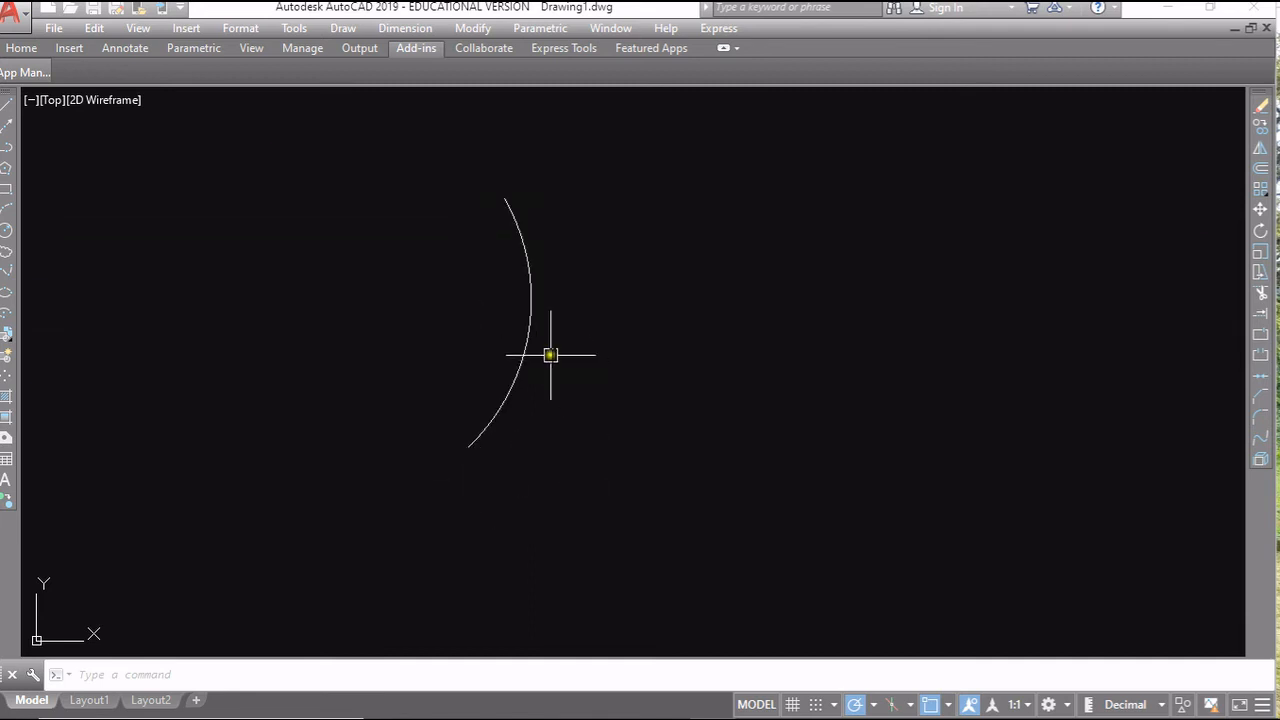
- Delete the arc drawn by start, end and angle
click(563, 260)
click(428, 342)
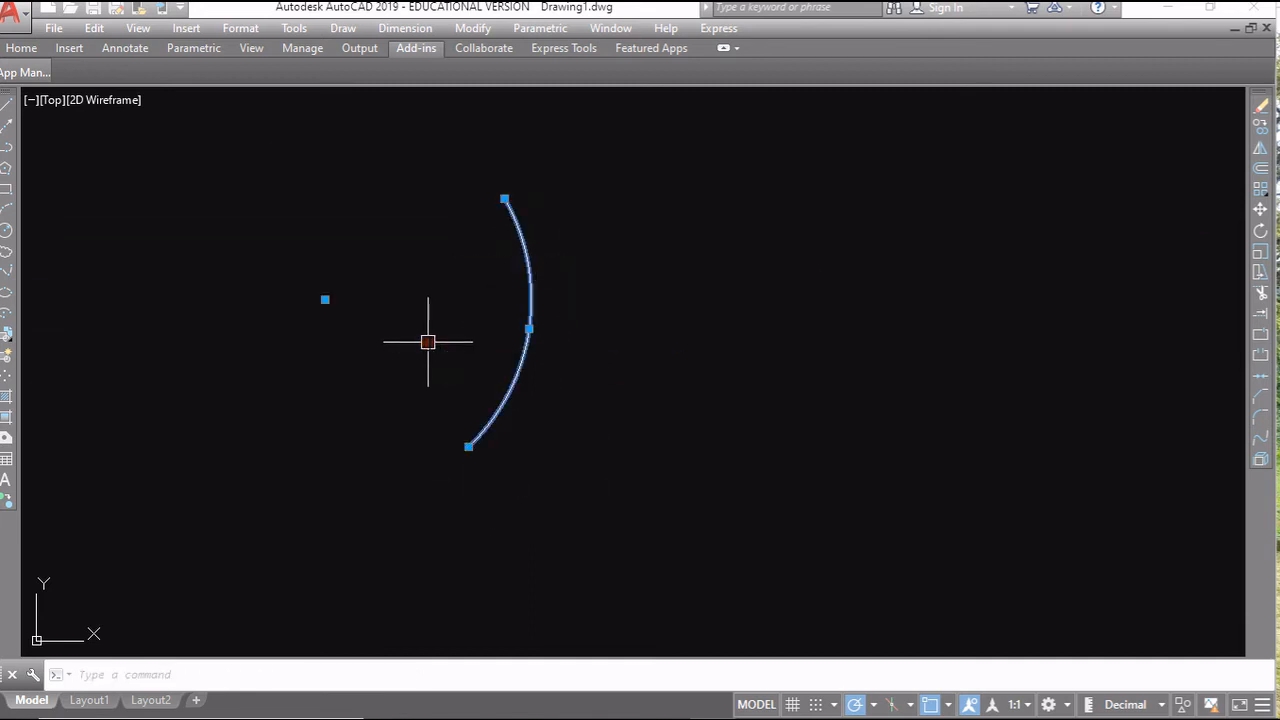
key(Delete)
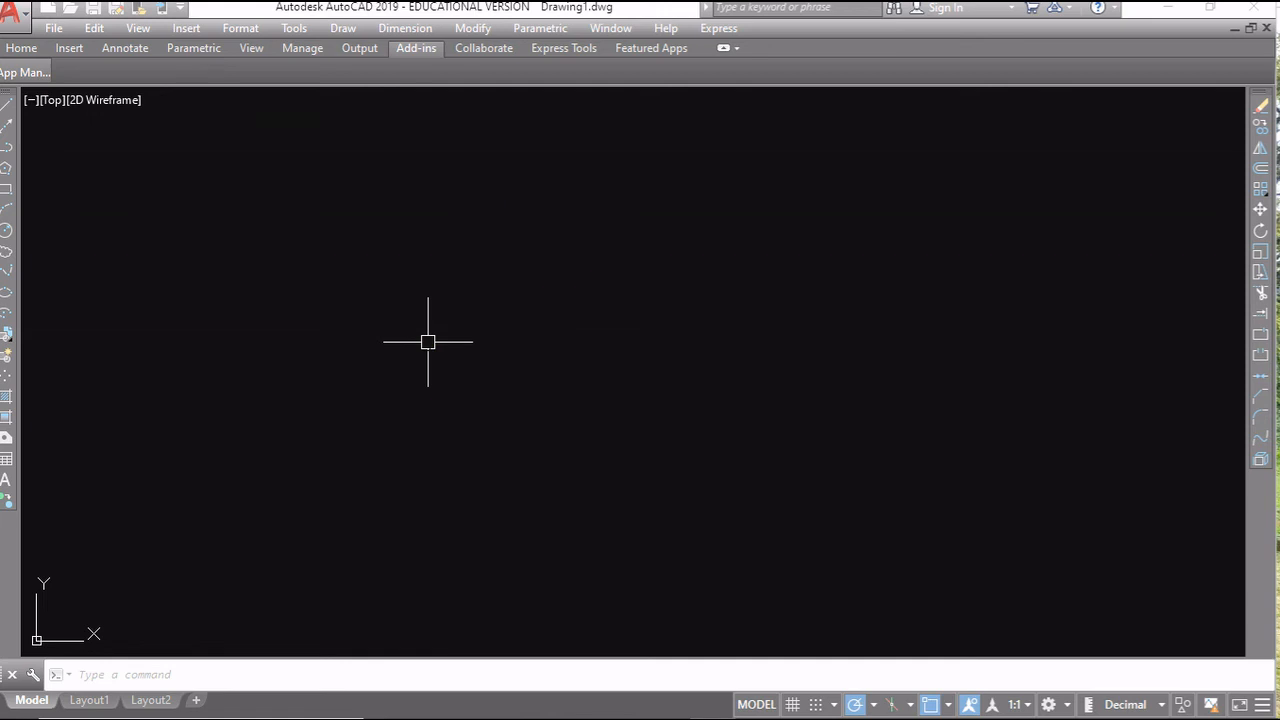
- Draw an arc using the Start, End, Direction method, with vertically aligned endpoints and the start tangent pointing up and left
click(343, 28)
mouse_move(475, 285)
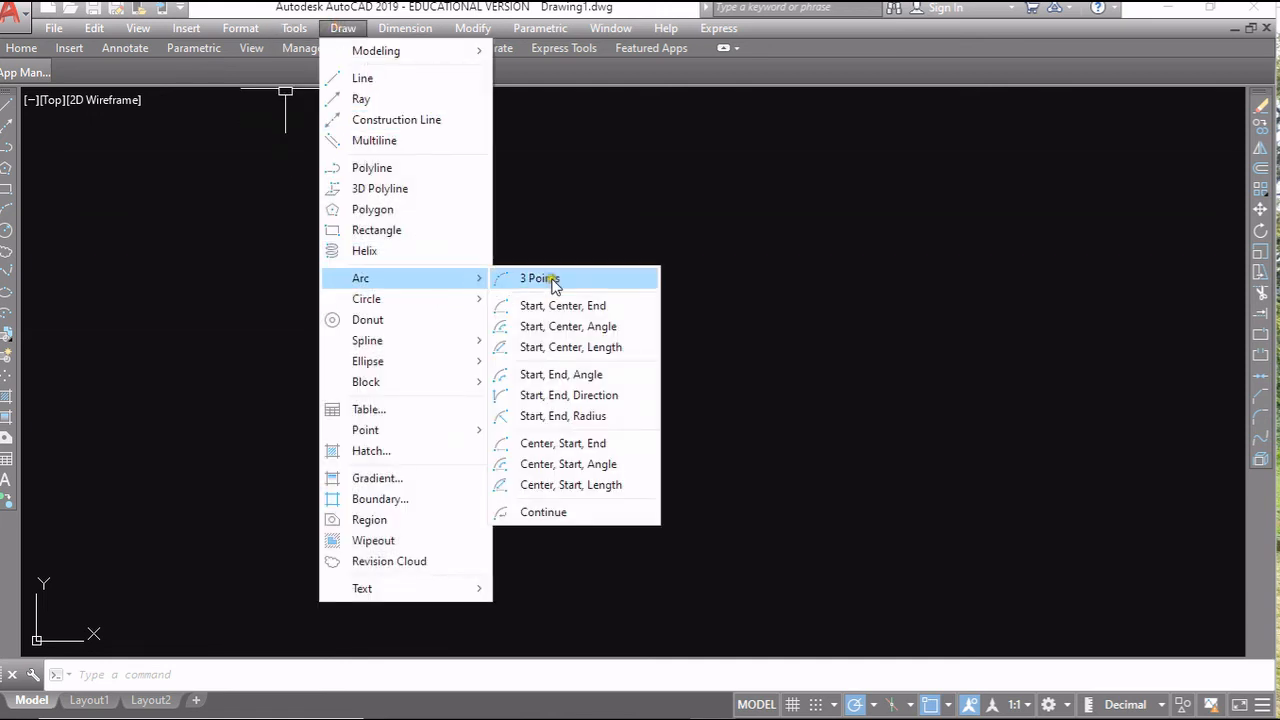
click(568, 397)
click(473, 477)
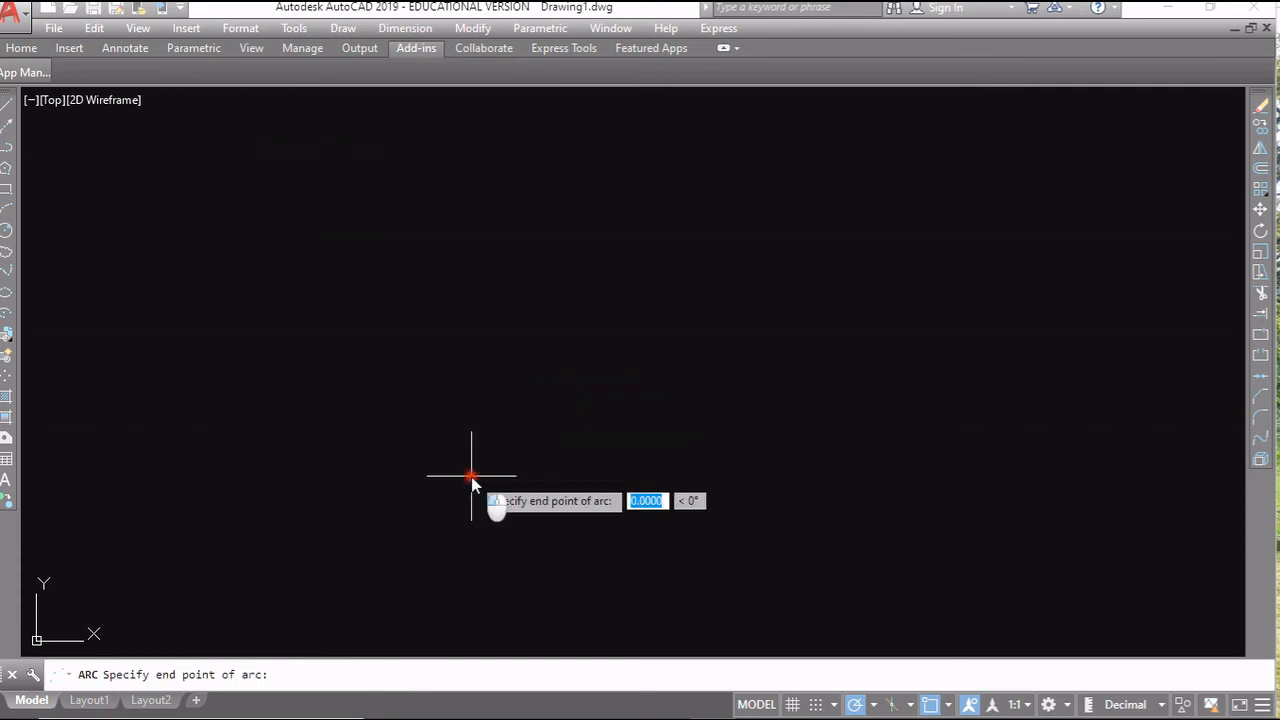
click(473, 210)
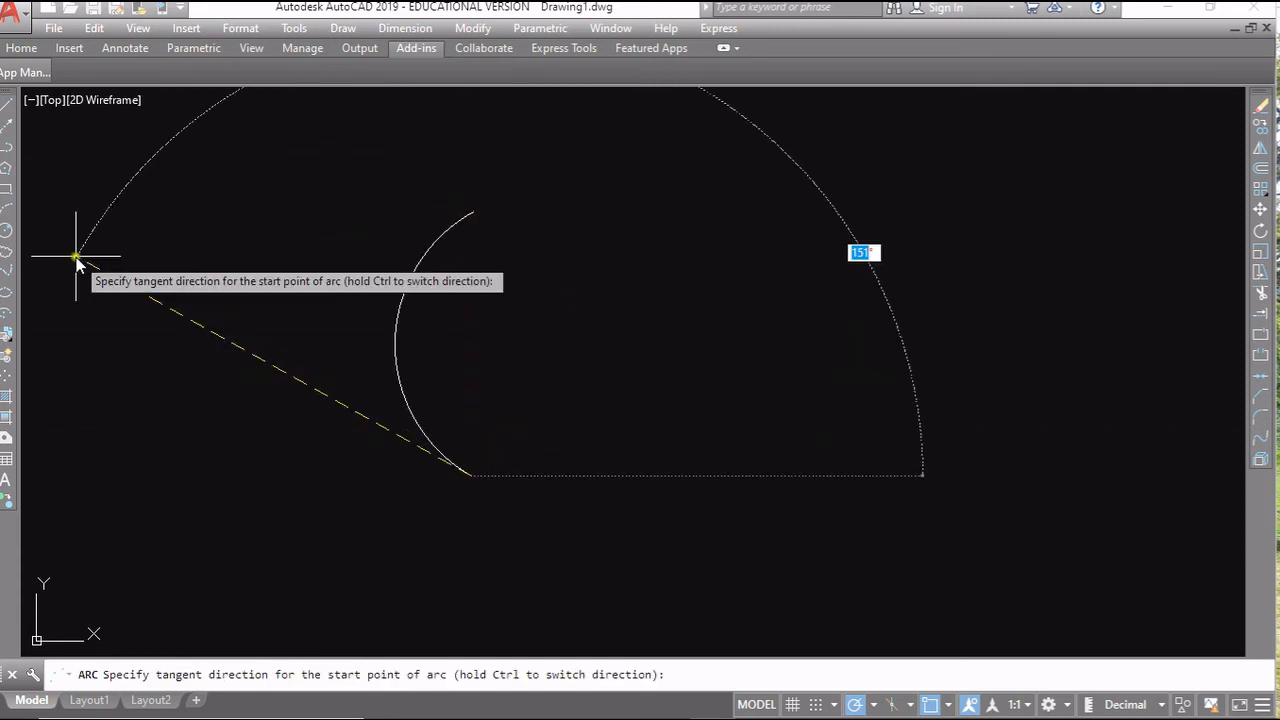
click(260, 268)
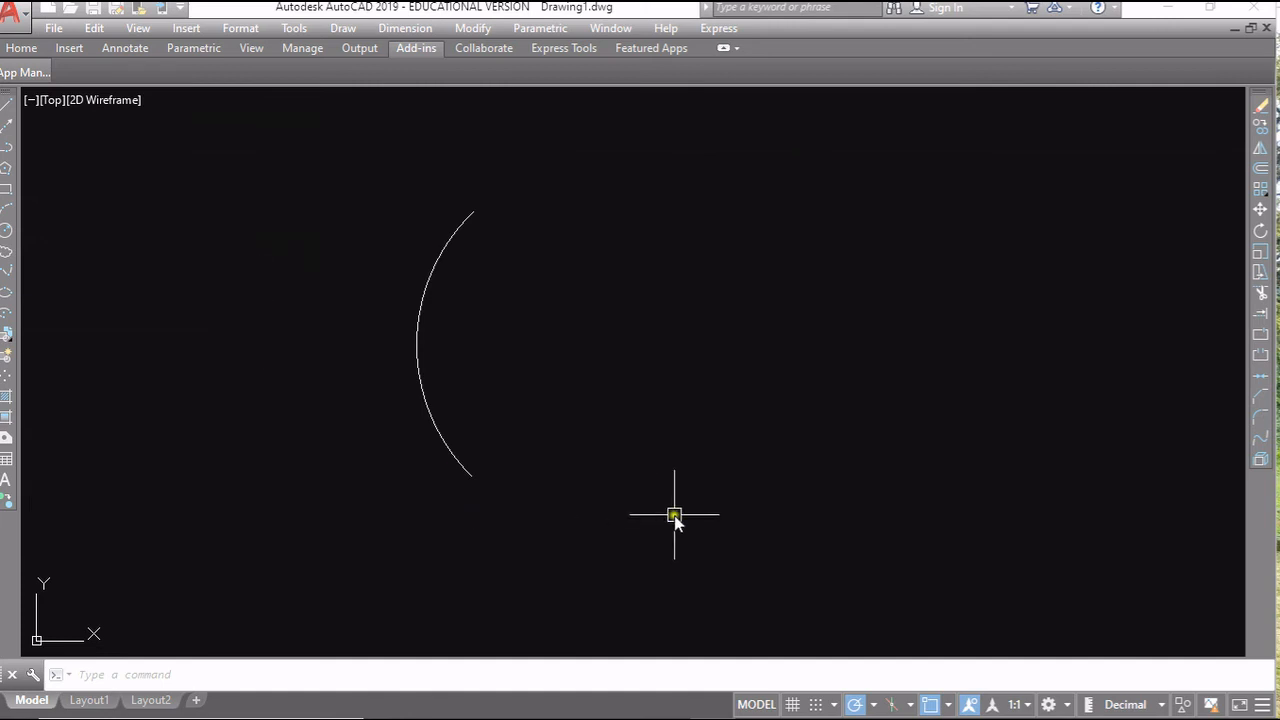
- Delete the arc drawn by start, end and direction
click(545, 317)
click(204, 438)
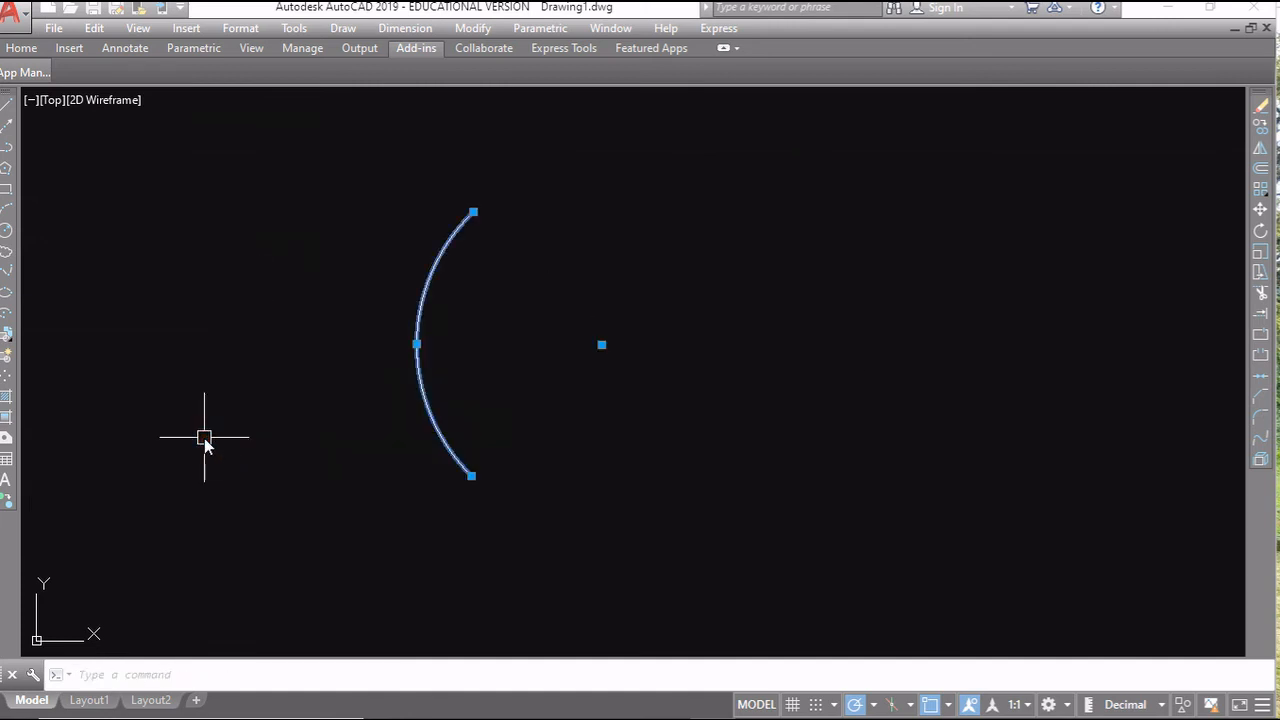
key(Delete)
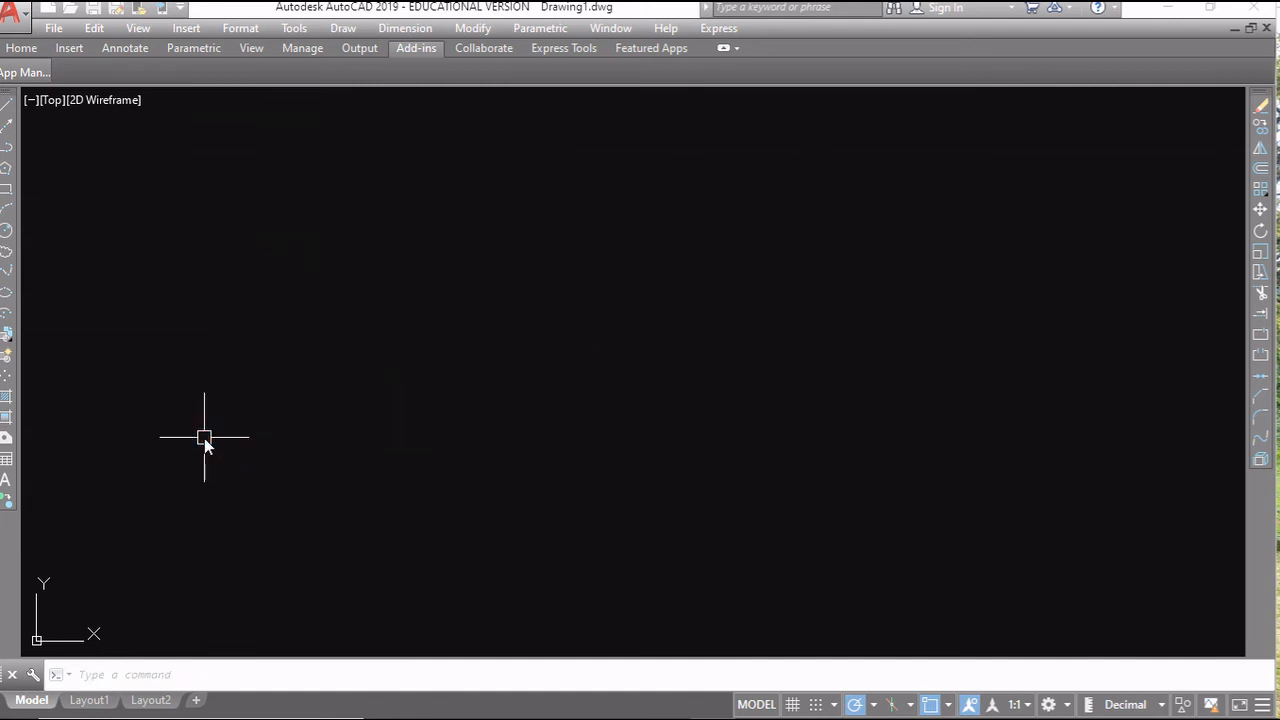
- Draw an arc using the Start, End, Radius method, from a lower start point to an upper end point, bulging right
click(343, 28)
mouse_move(414, 278)
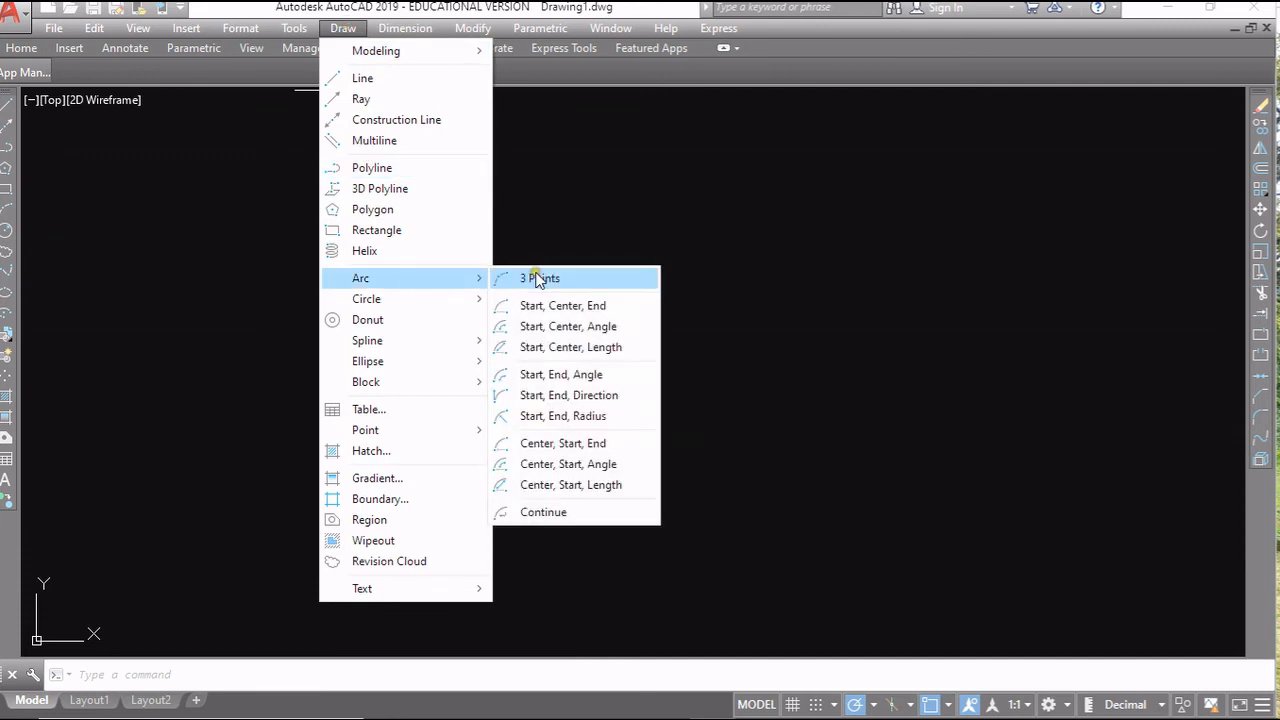
click(588, 425)
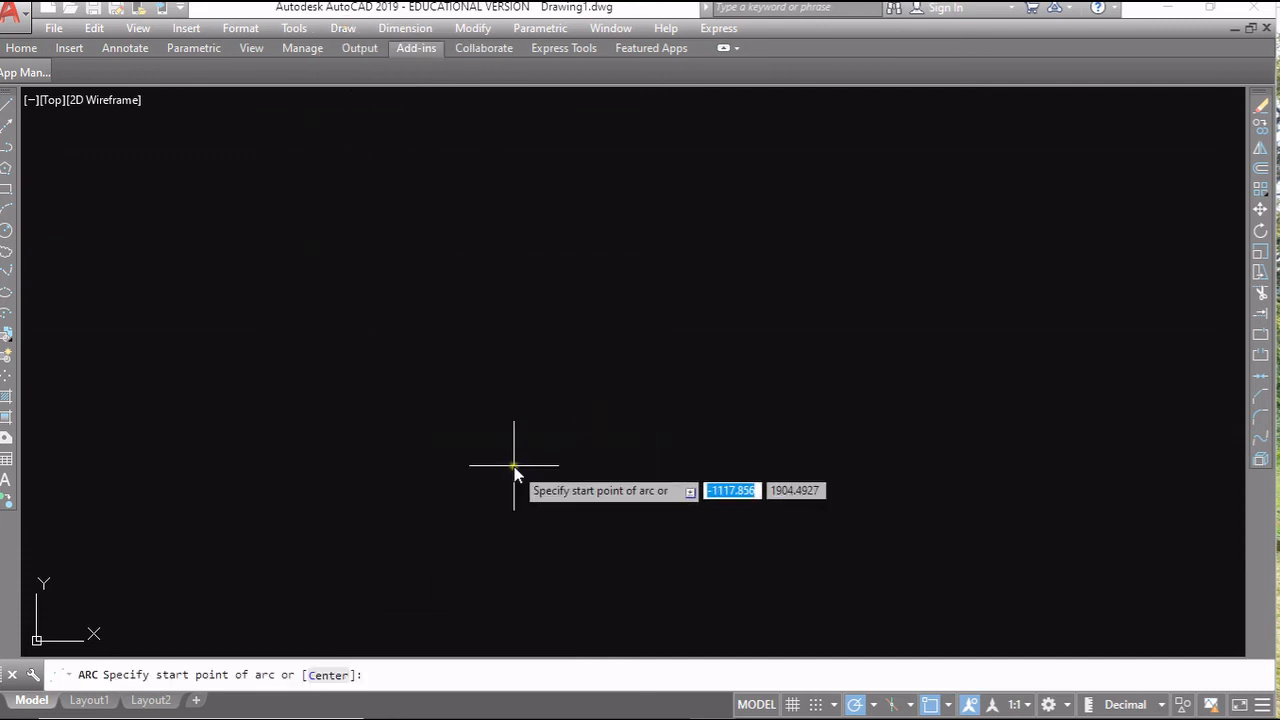
click(514, 463)
click(549, 212)
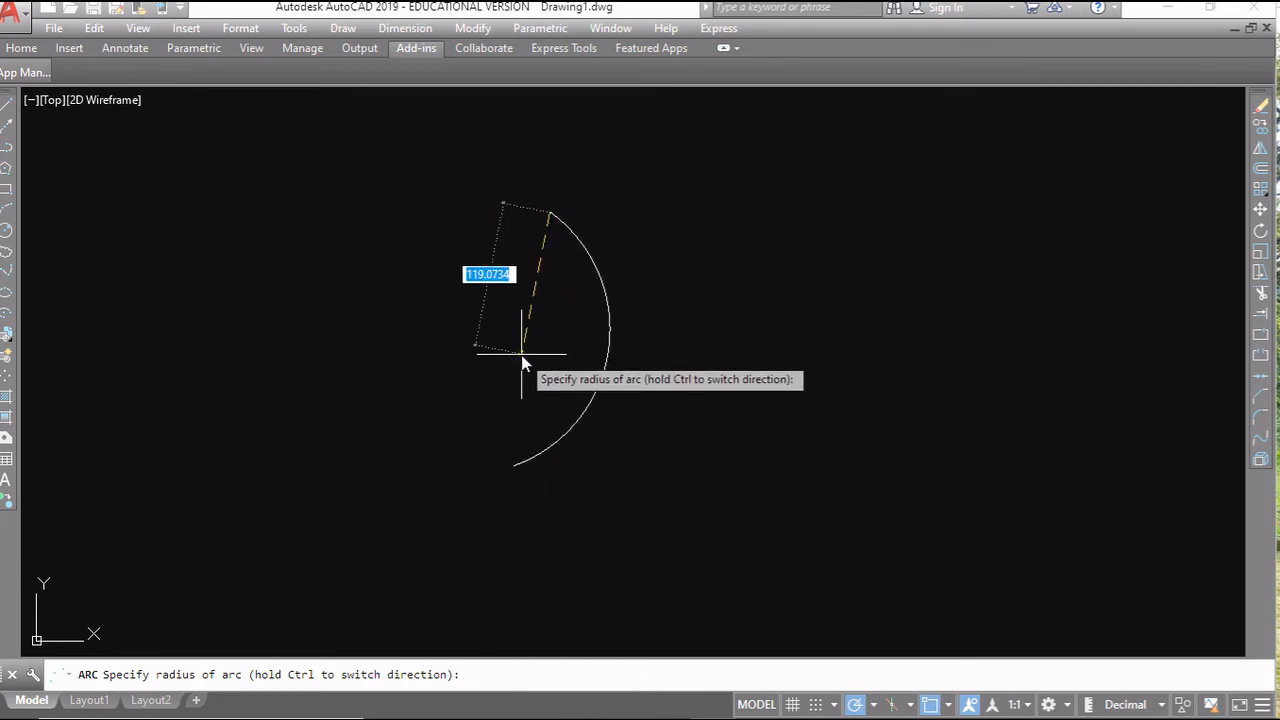
text(100)
key(Return)
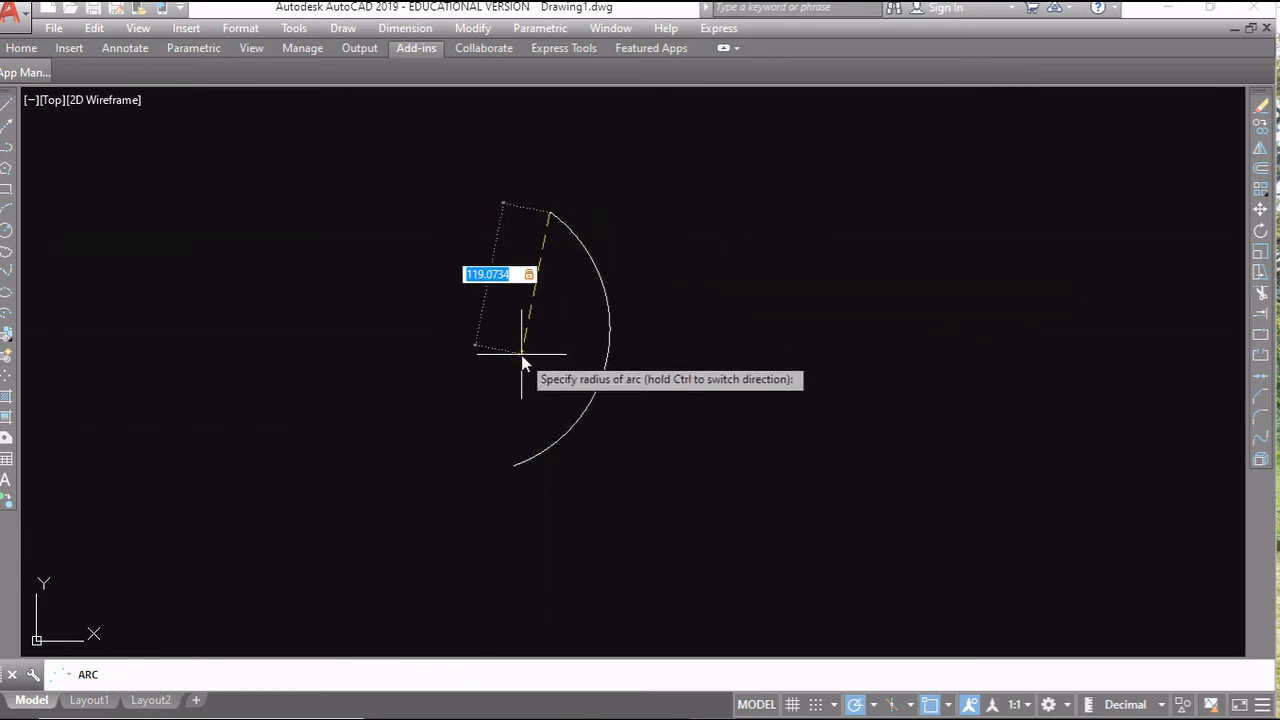
click(405, 311)
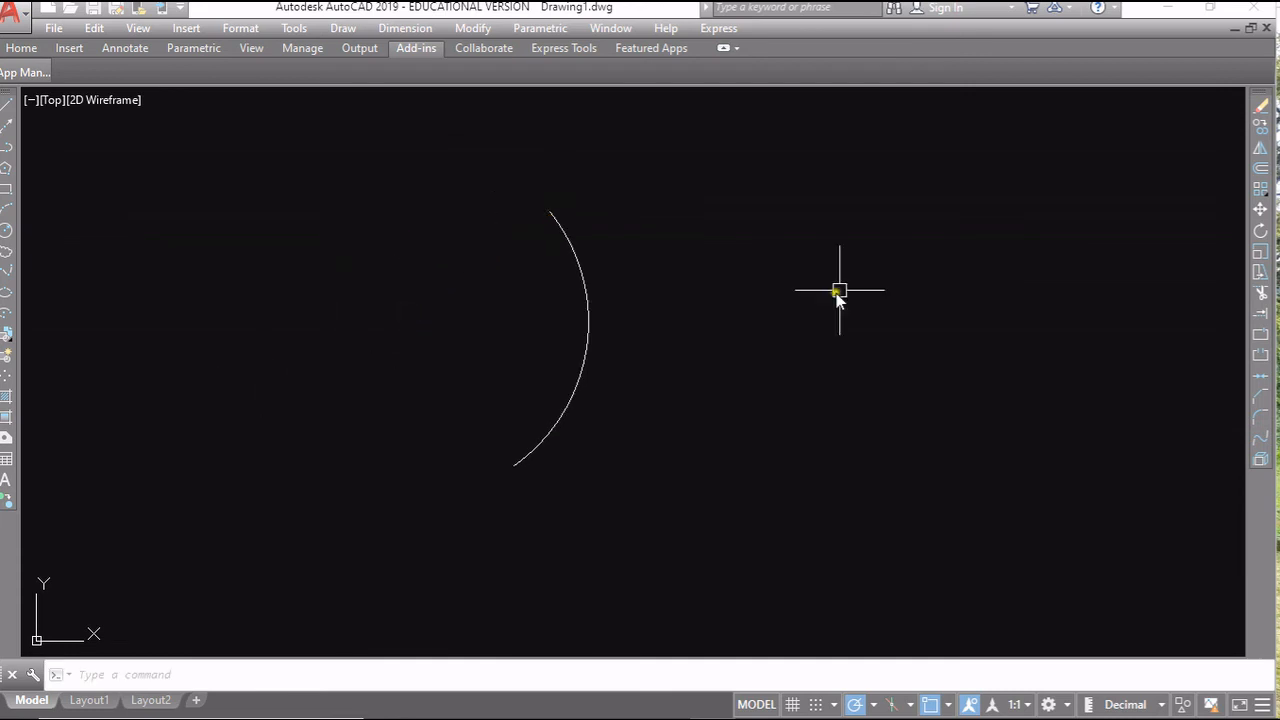
- Delete the arc drawn by start, end and radius
click(741, 250)
click(456, 467)
key(Delete)
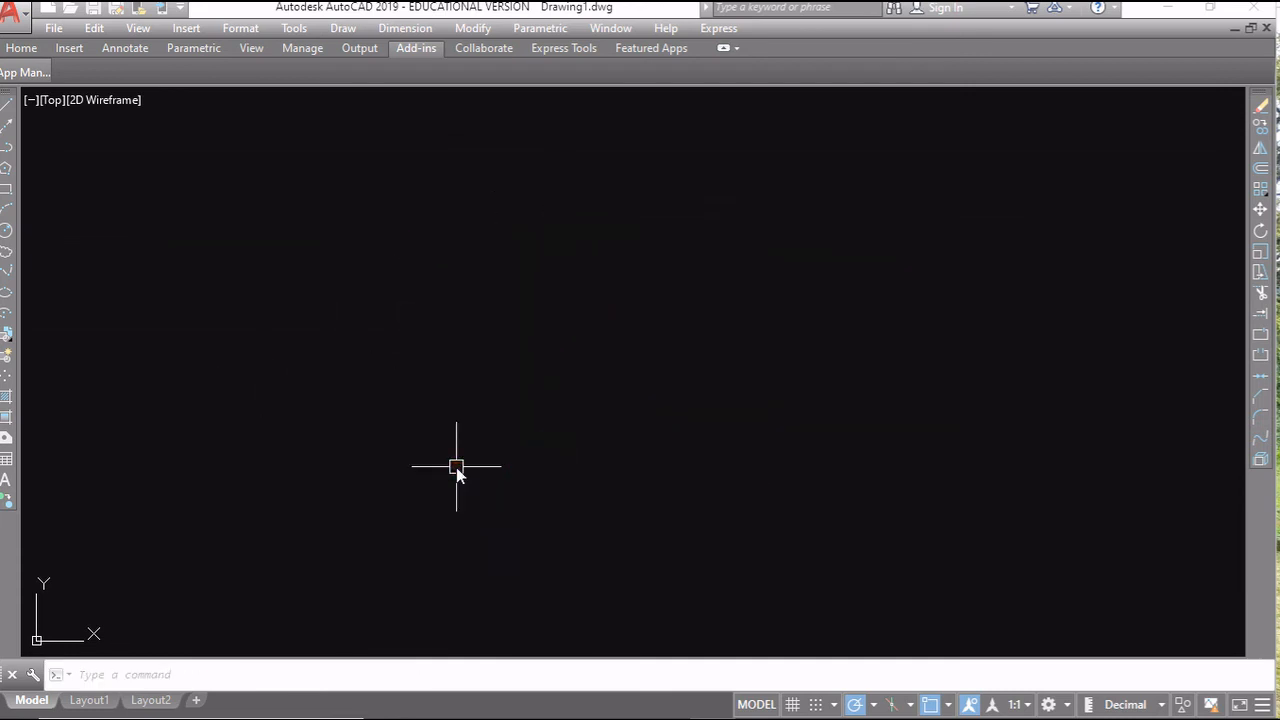
click(345, 27)
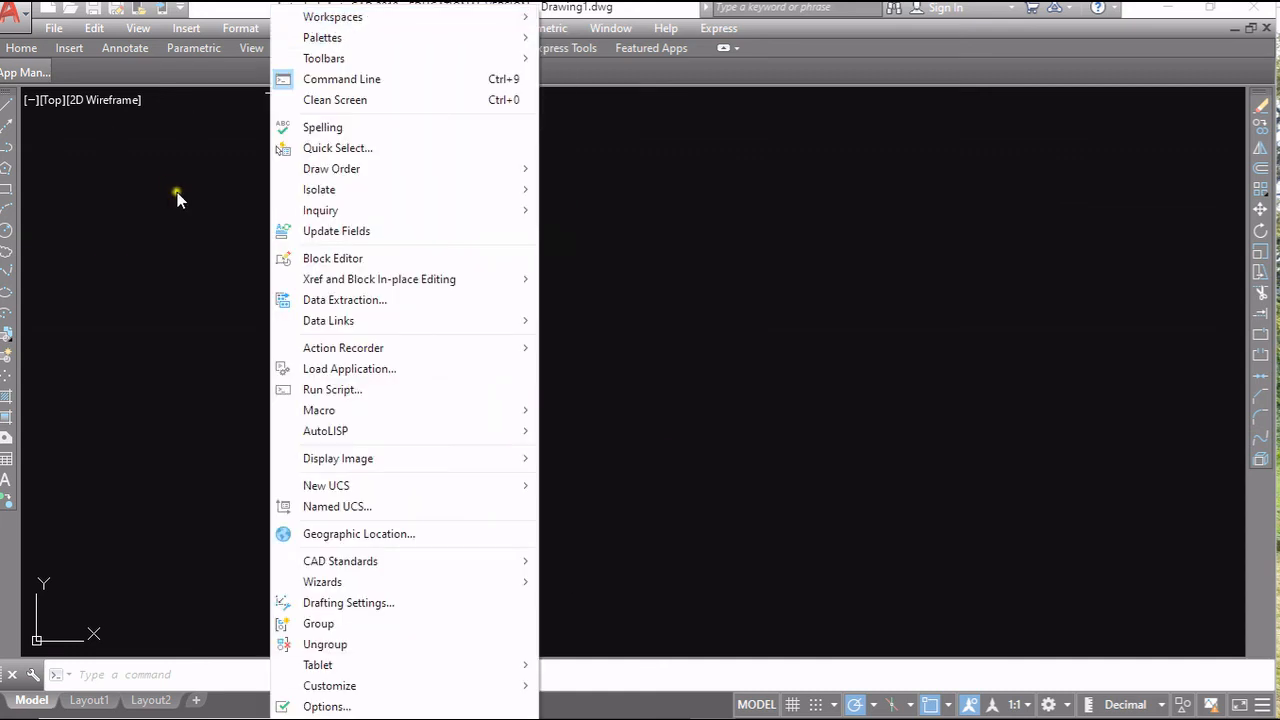
click(188, 294)
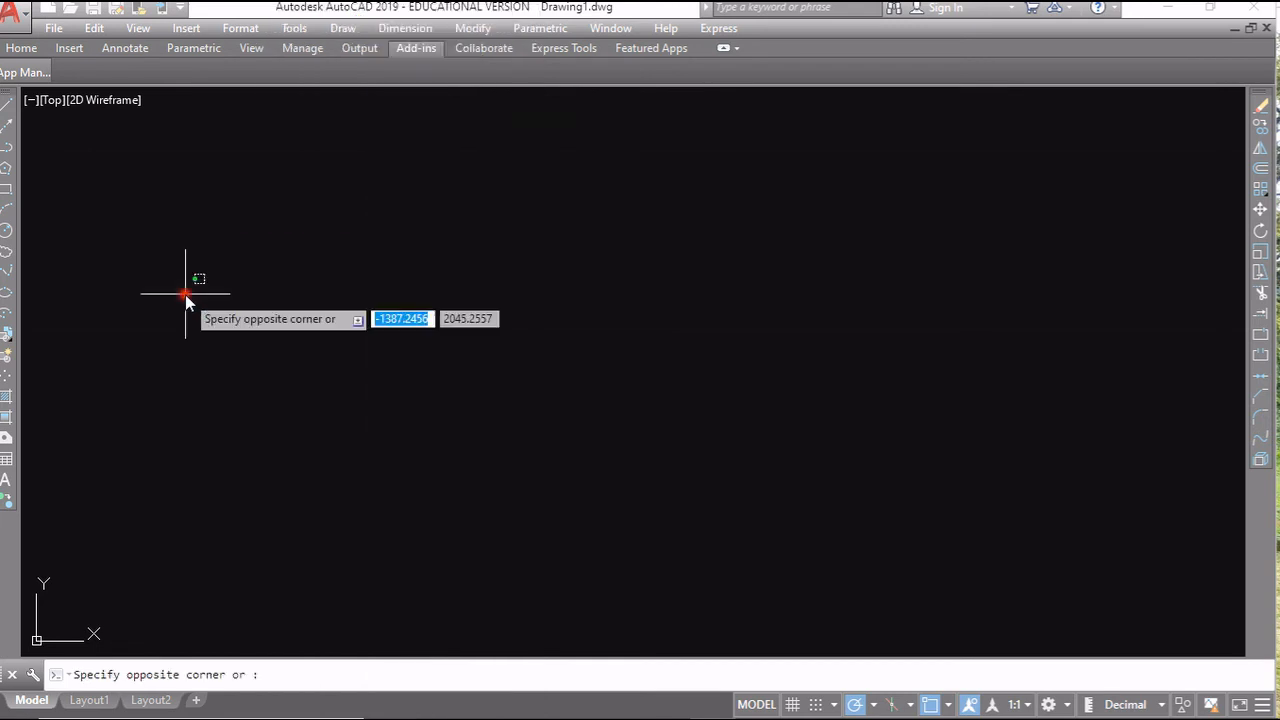
click(245, 175)
click(352, 30)
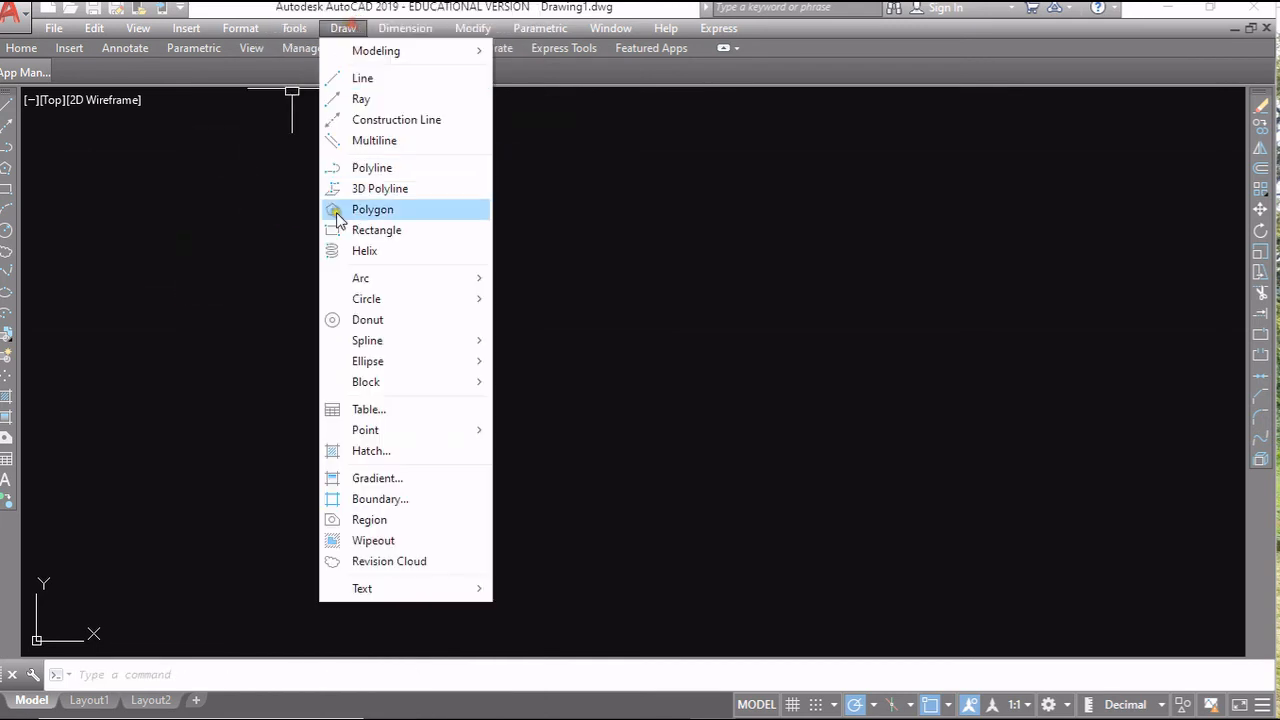
mouse_move(357, 277)
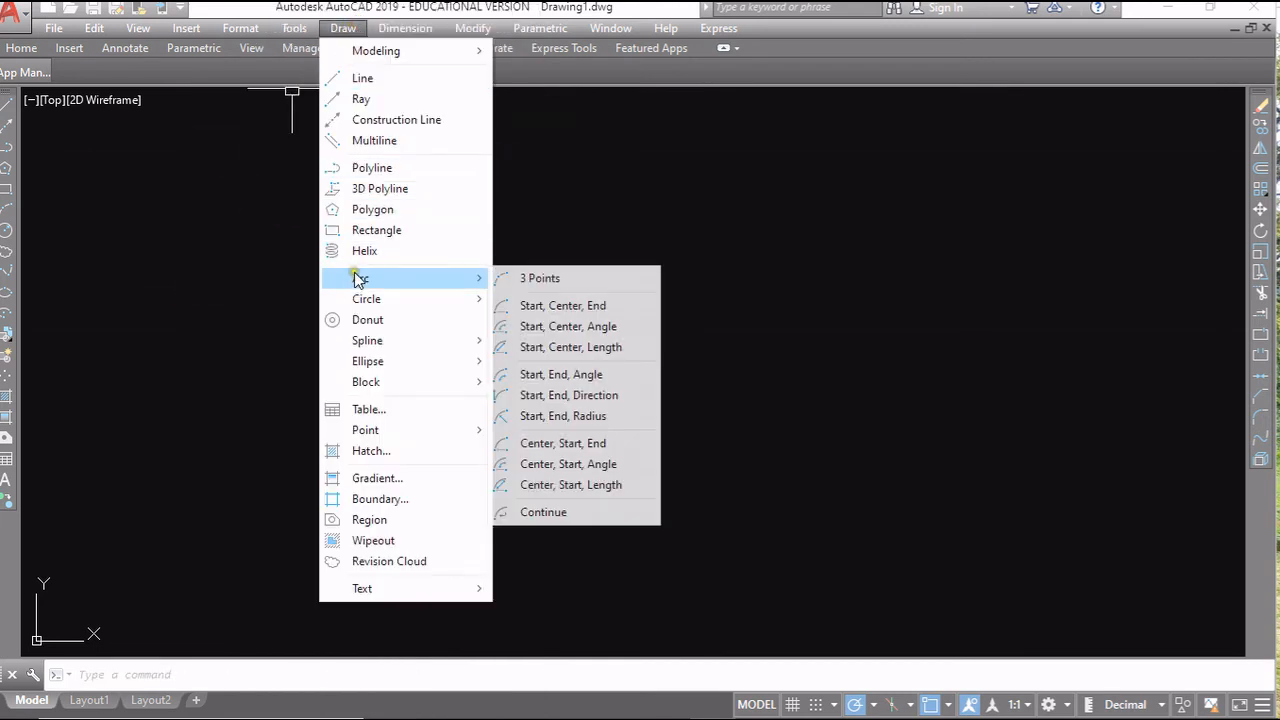
key(Escape)
click(500, 280)
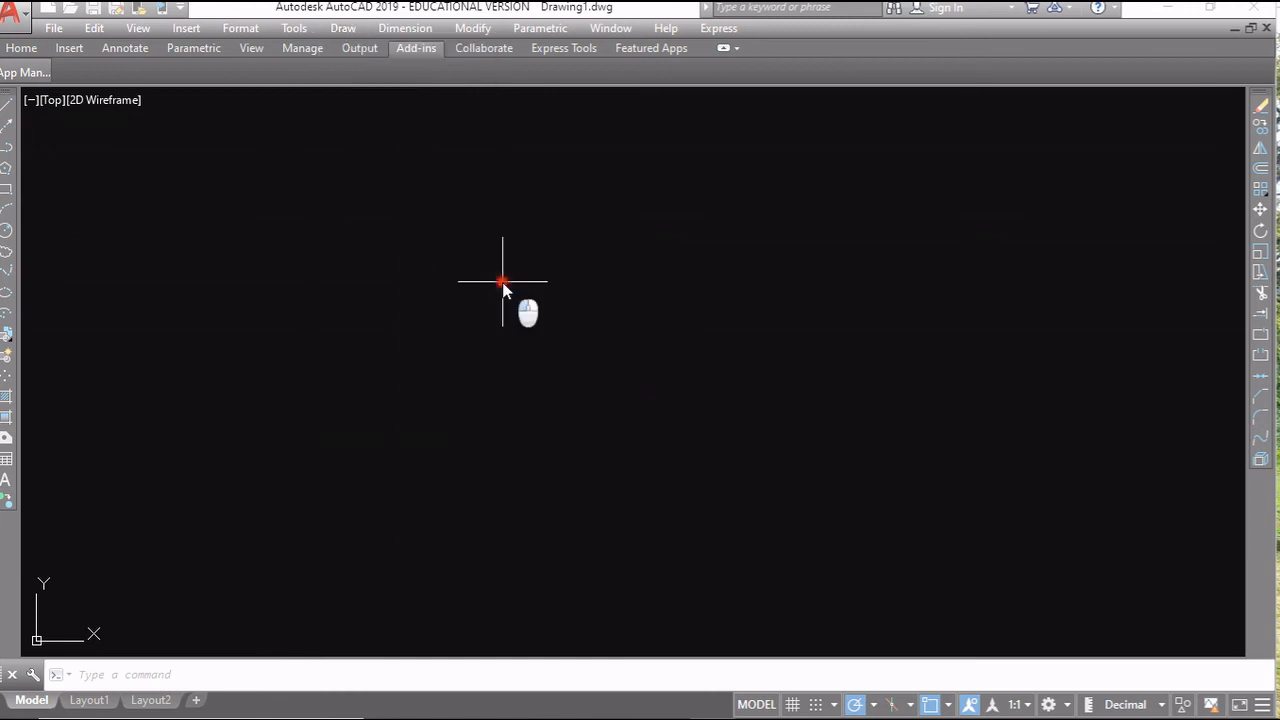
click(177, 286)
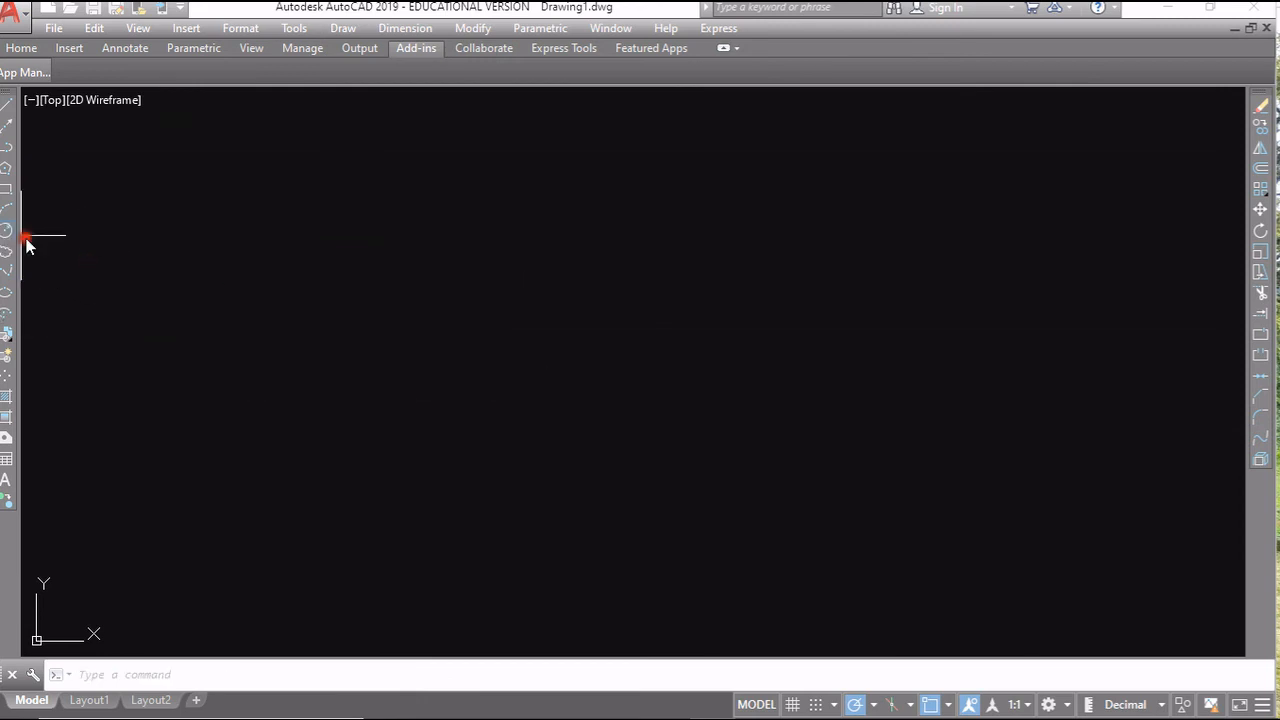
- Draw three separate circles: one about 88.5 in radius, a second about 104 to its right, and a smaller one above the gap between them
click(7, 230)
click(357, 343)
click(364, 236)
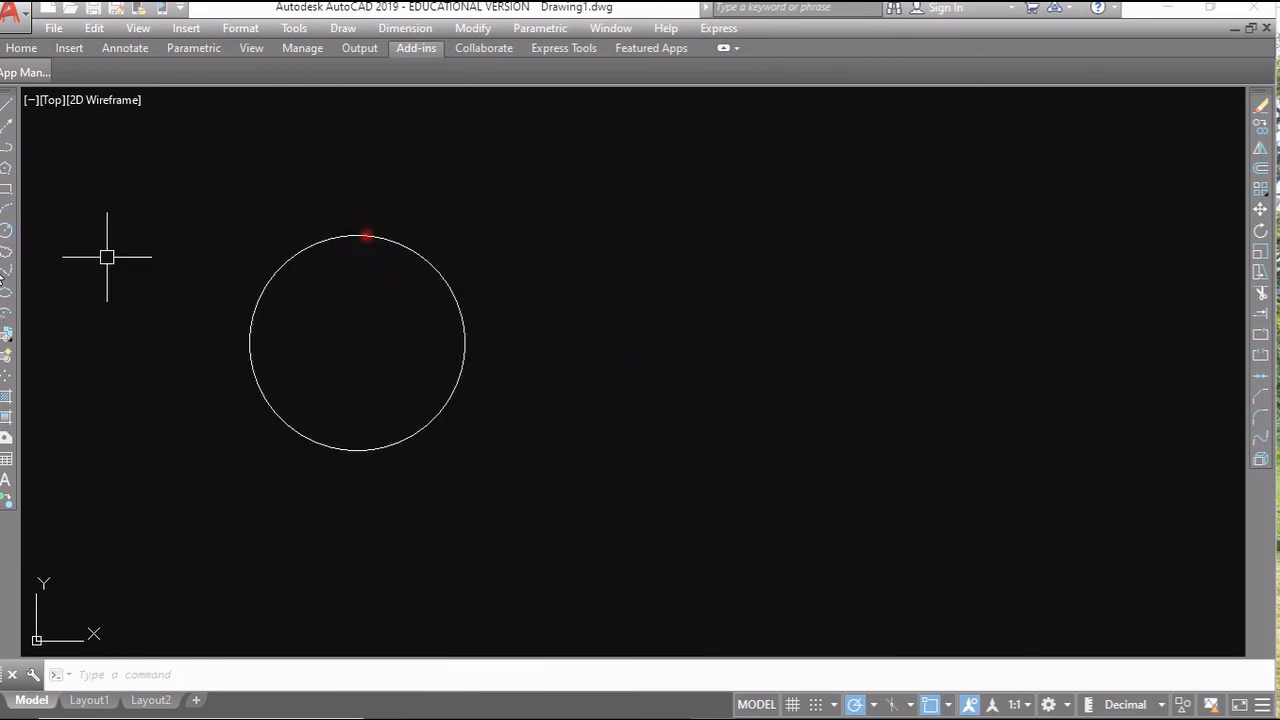
click(5, 232)
click(637, 318)
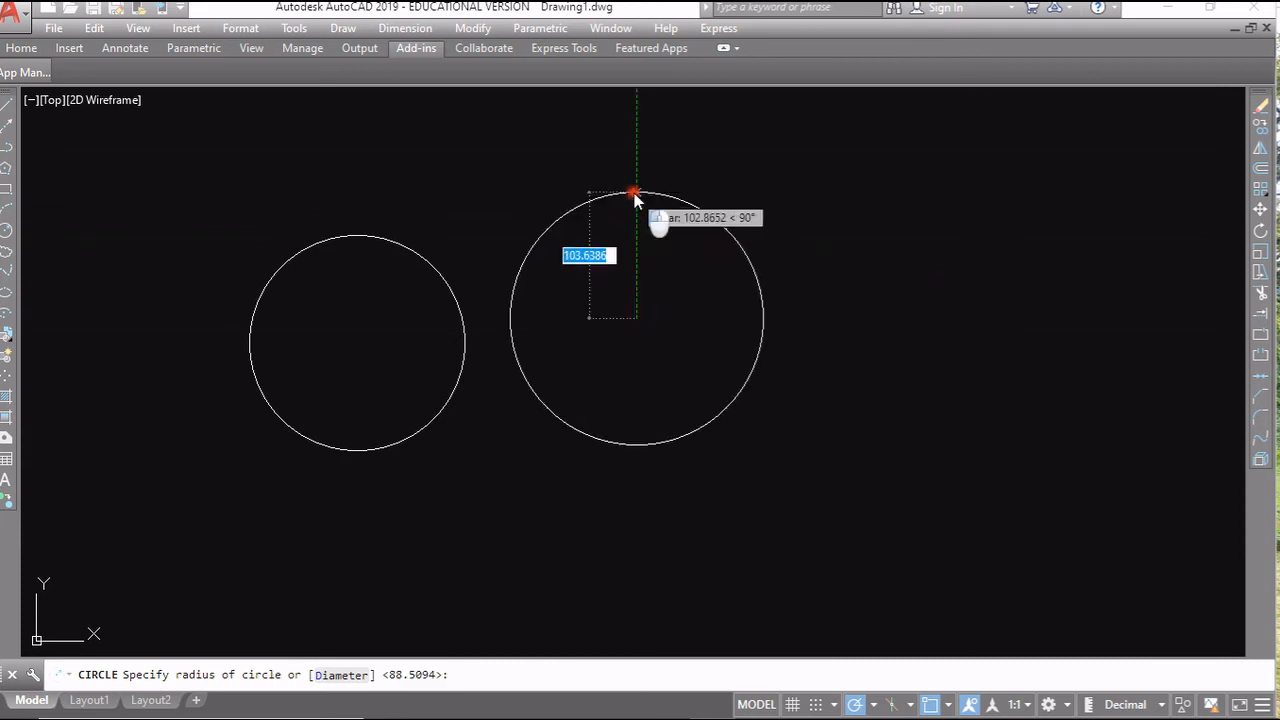
click(637, 191)
click(5, 234)
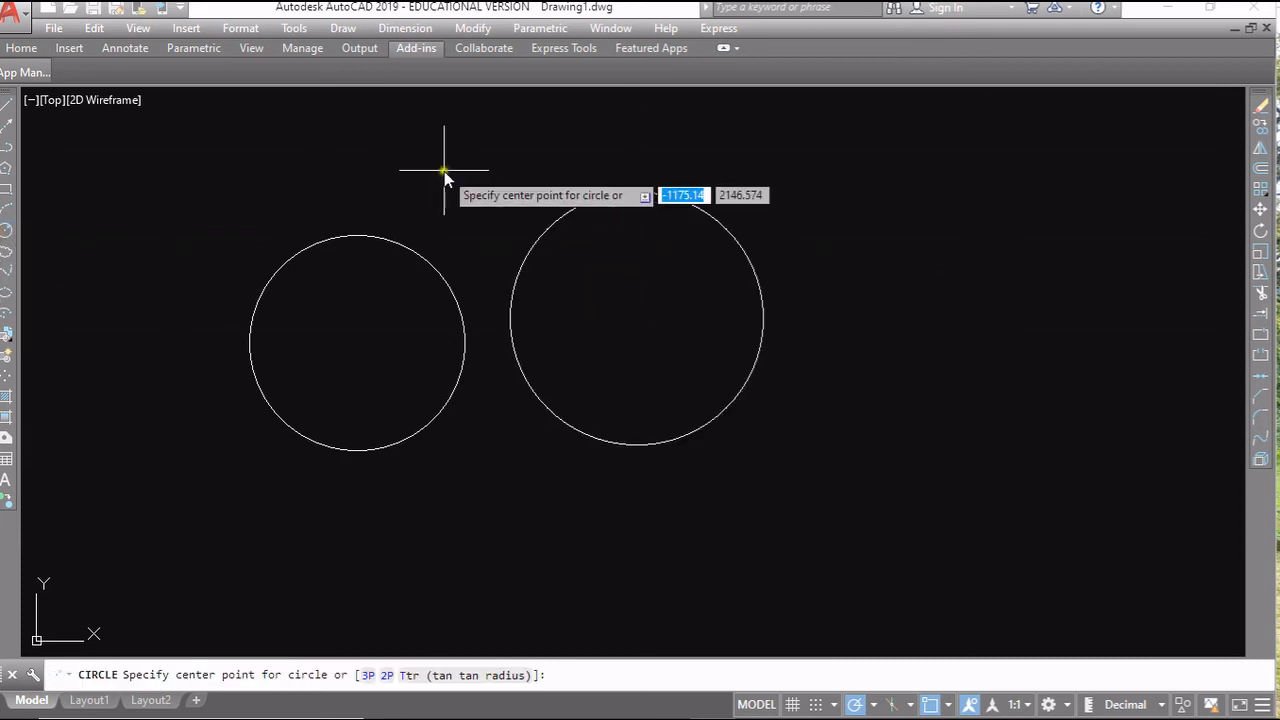
click(459, 176)
click(460, 126)
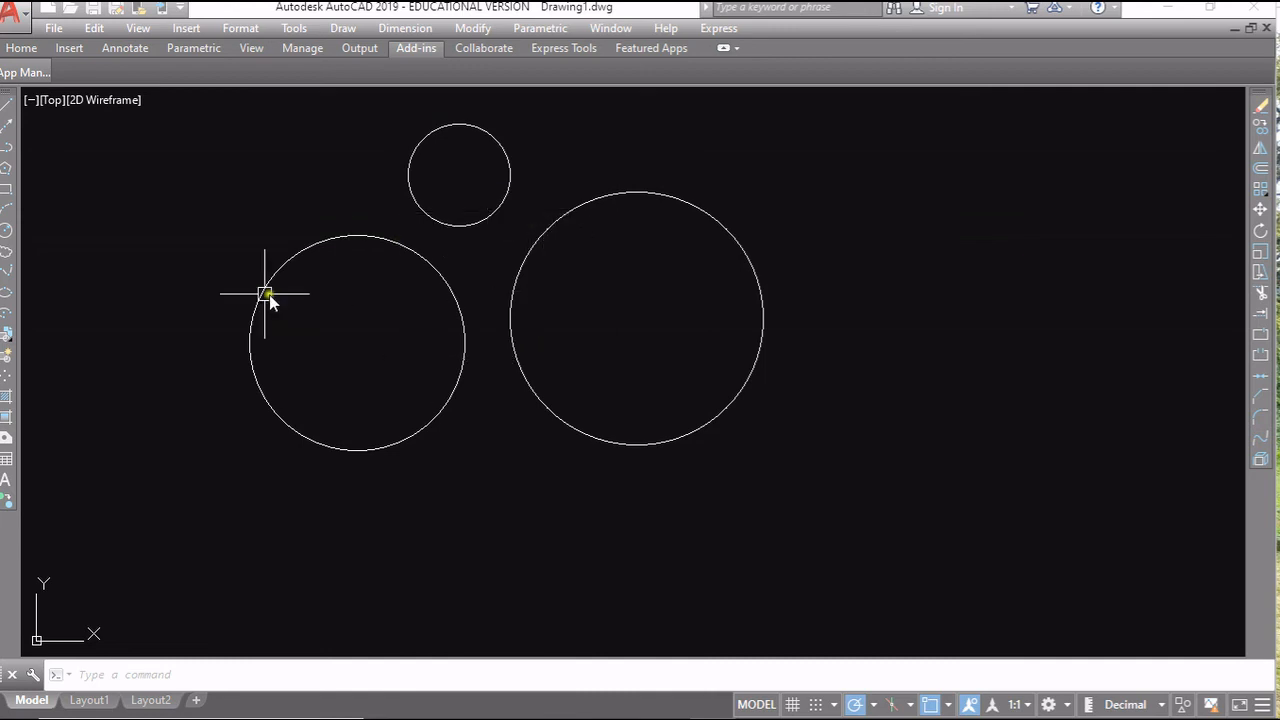
- Draw a 3-point arc from the right circle through a point on the left circle to the underside of the small upper circle
click(343, 28)
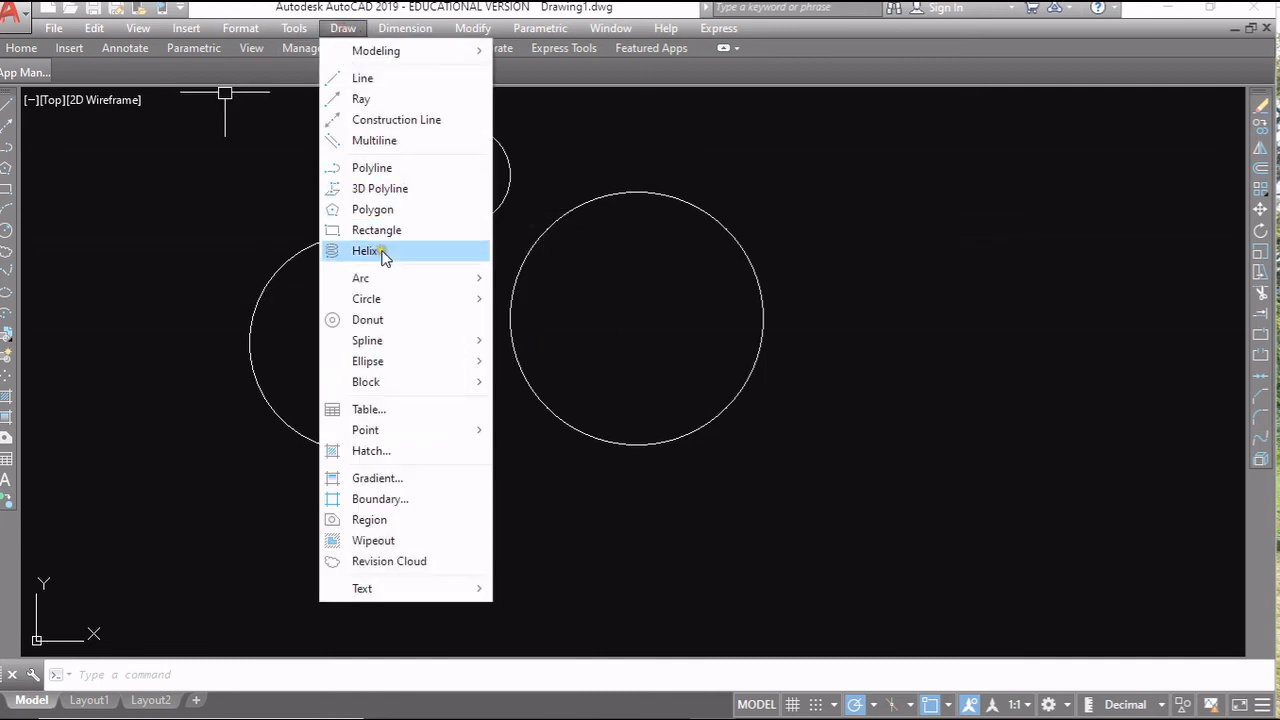
click(393, 278)
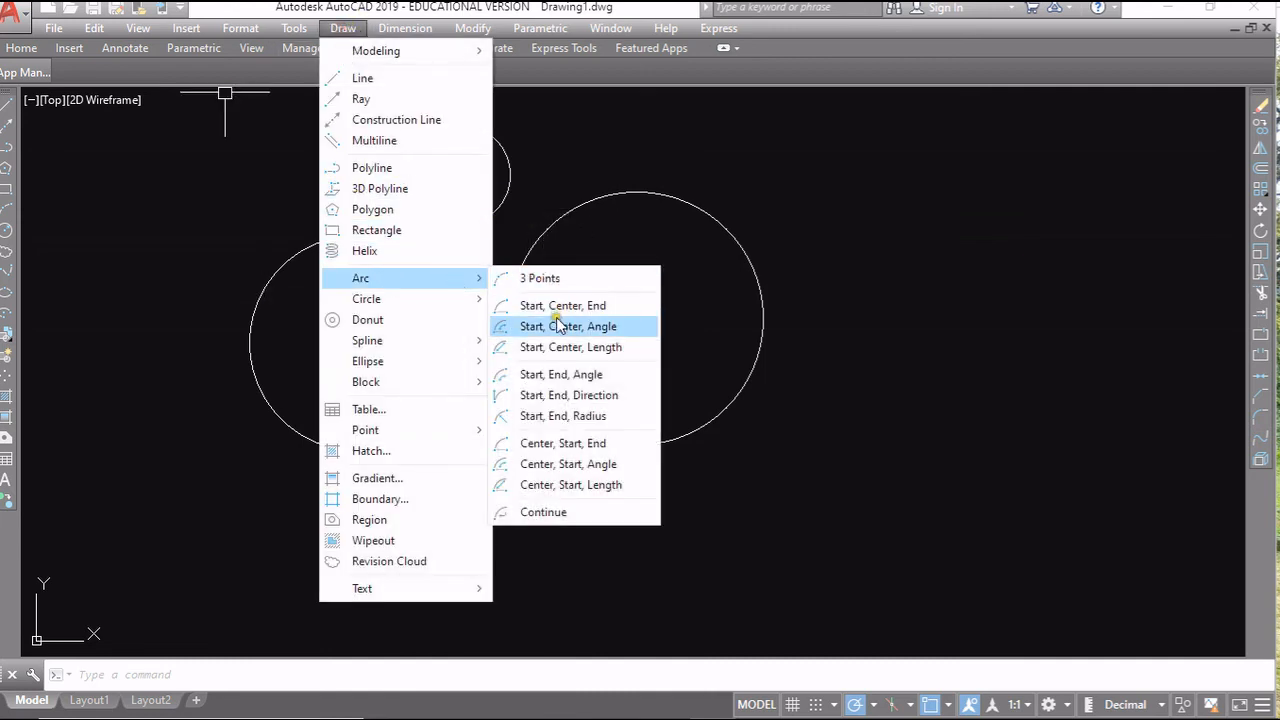
click(551, 278)
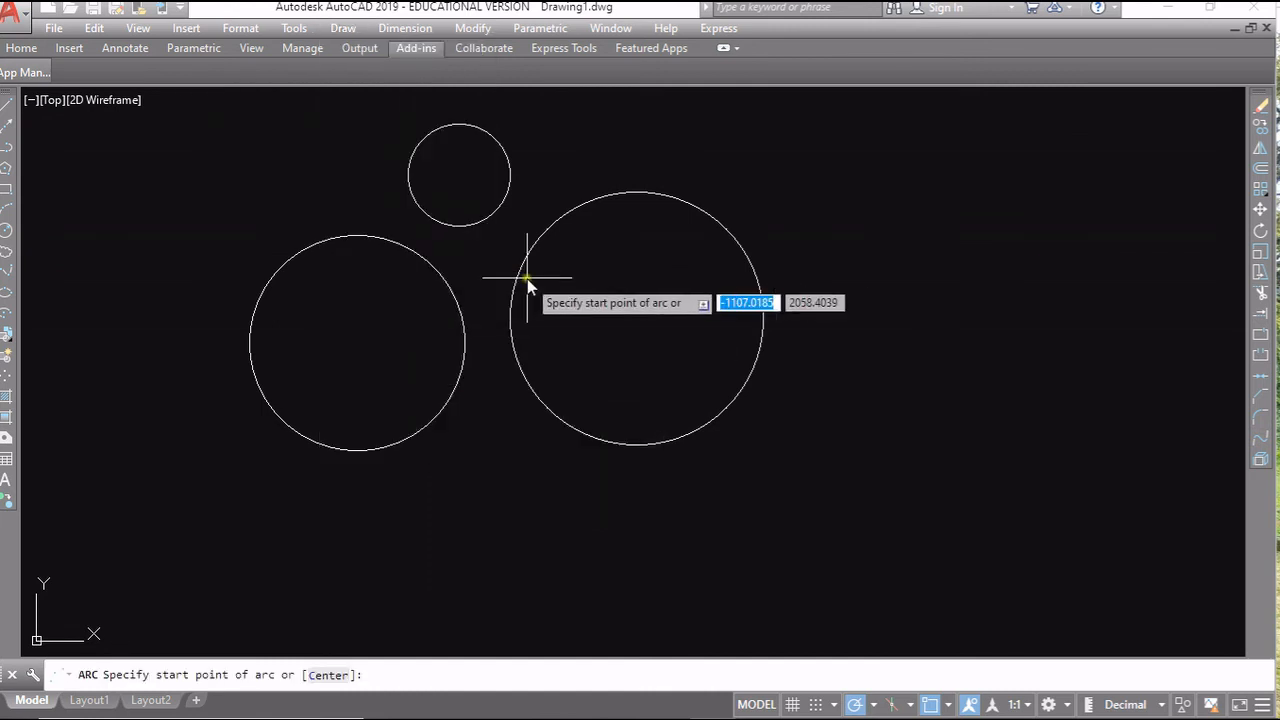
click(515, 271)
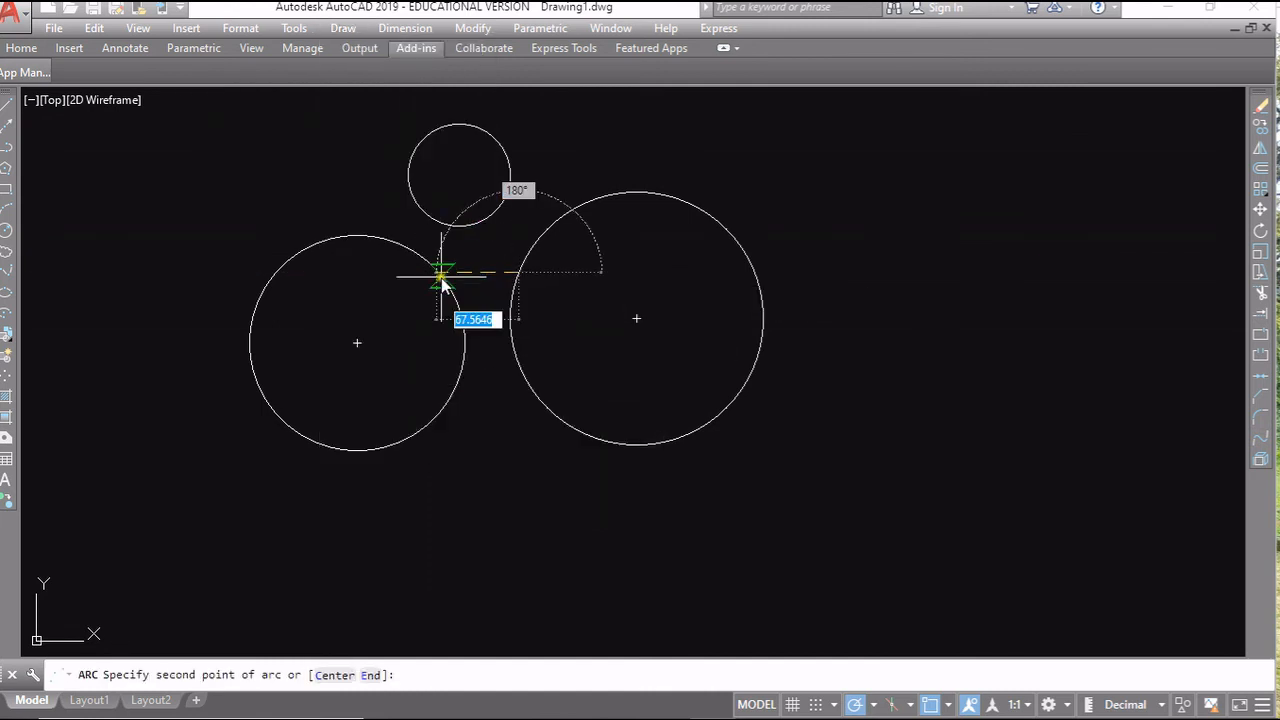
click(443, 275)
click(450, 228)
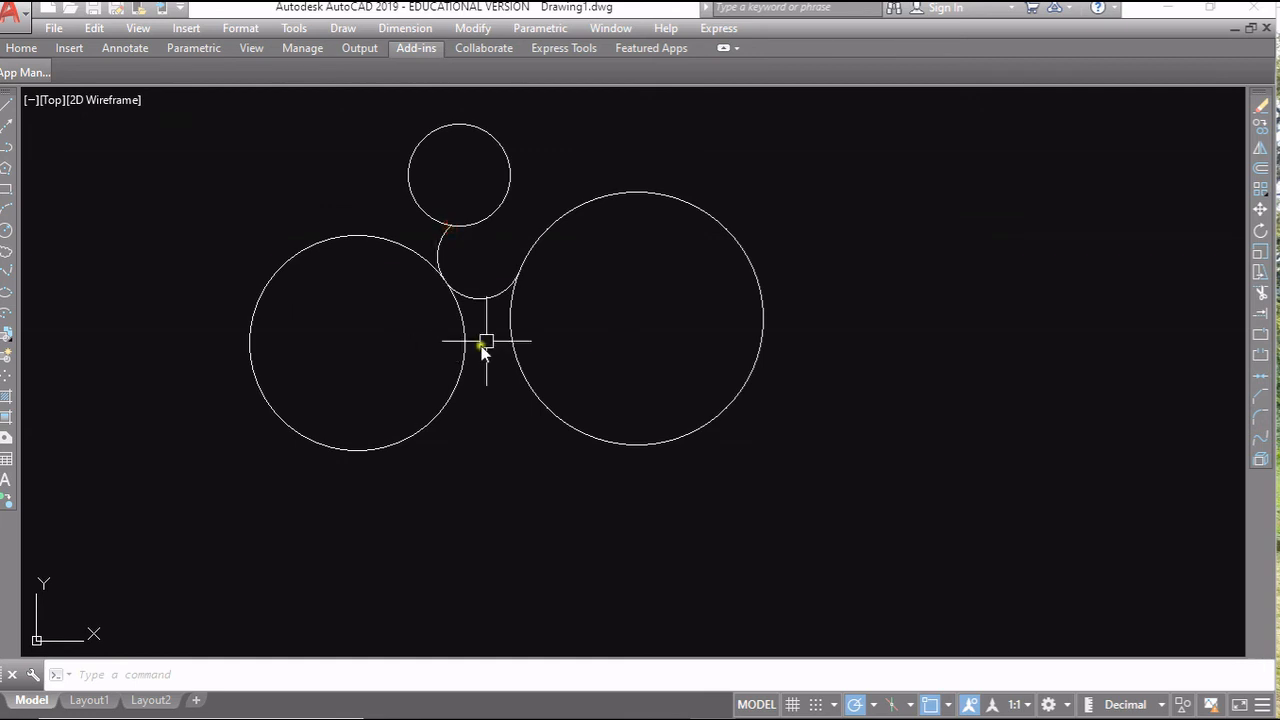
- Delete the three-point arc and the three circles it connects
click(448, 294)
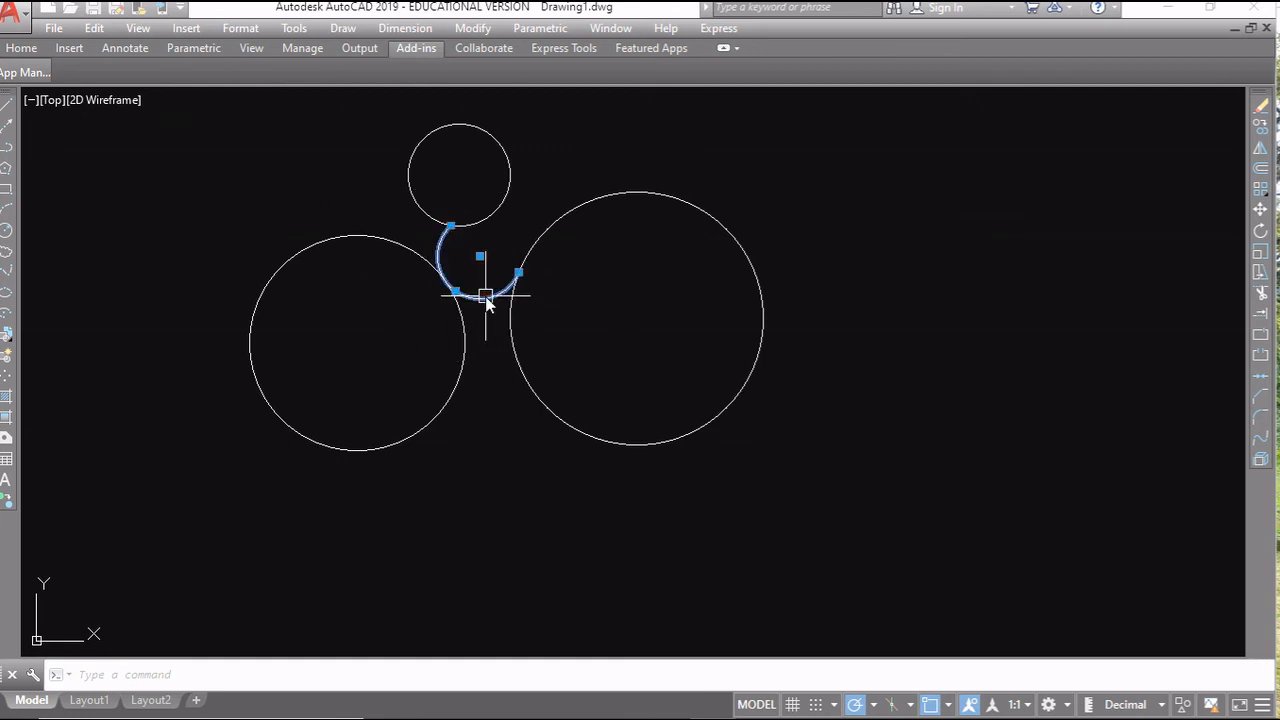
click(803, 142)
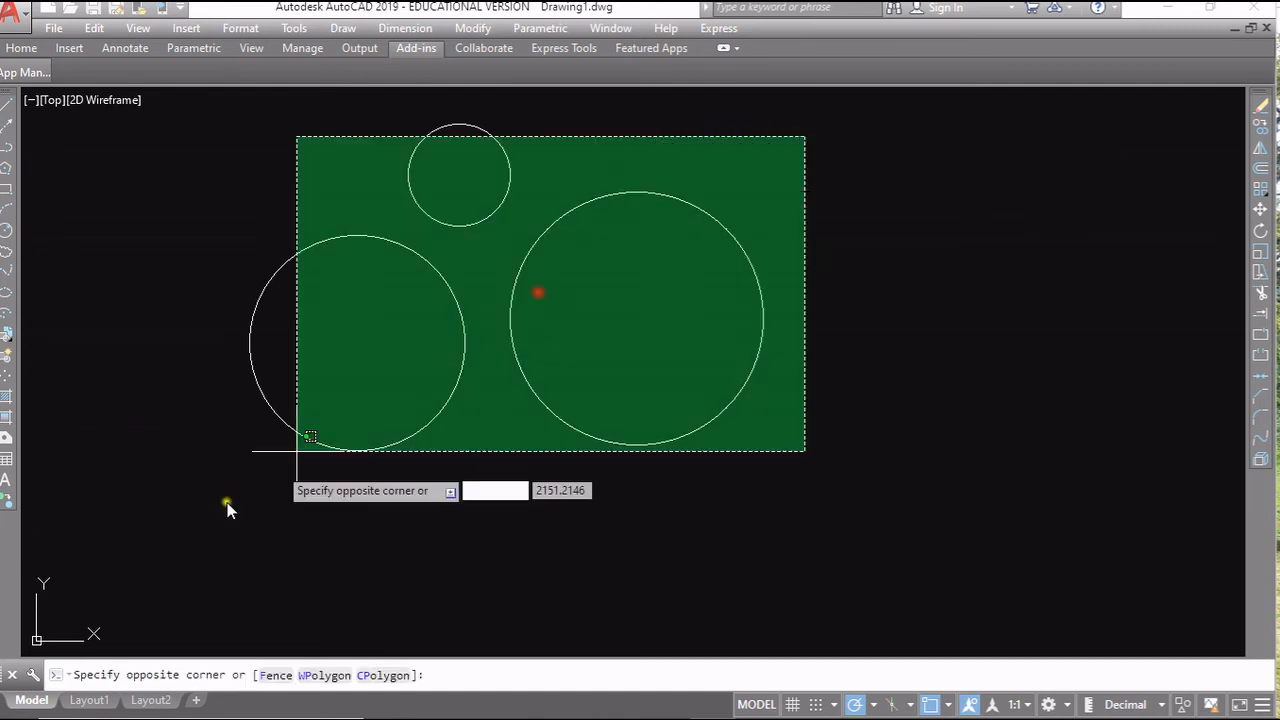
click(185, 515)
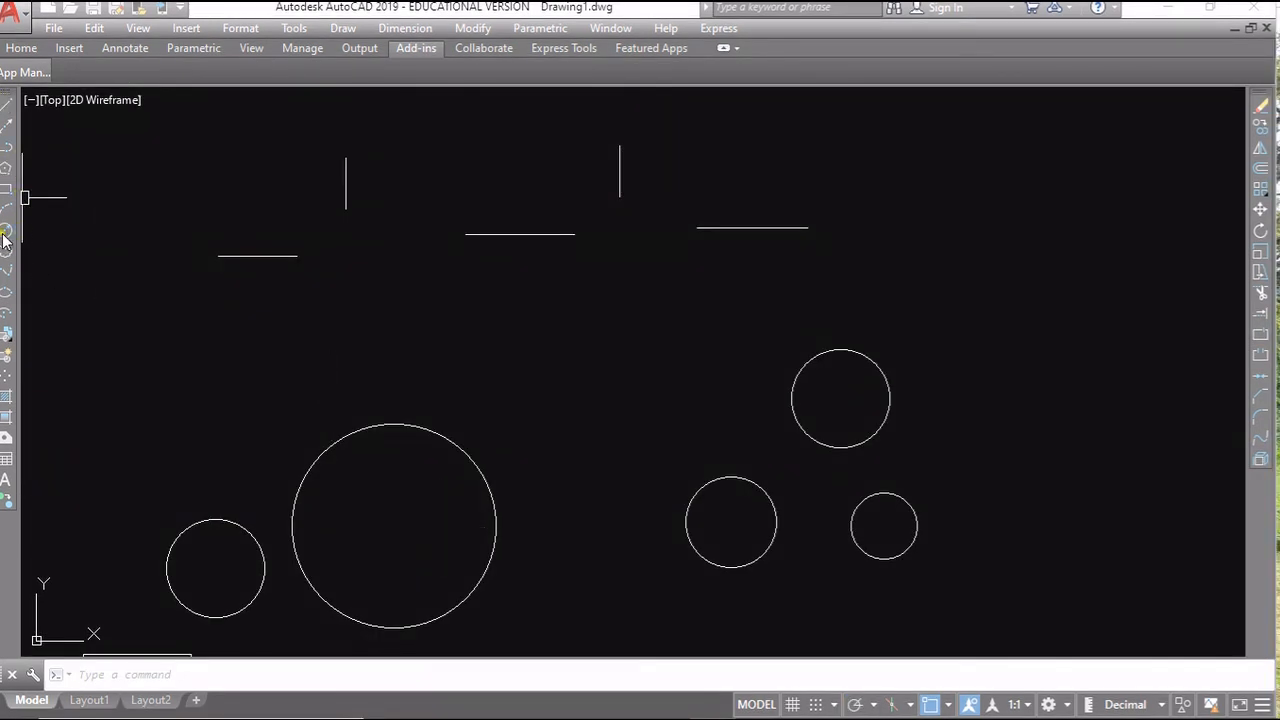
- Draw a large circle of about 278 radius, centred just above the right-hand vertical line segment
click(7, 232)
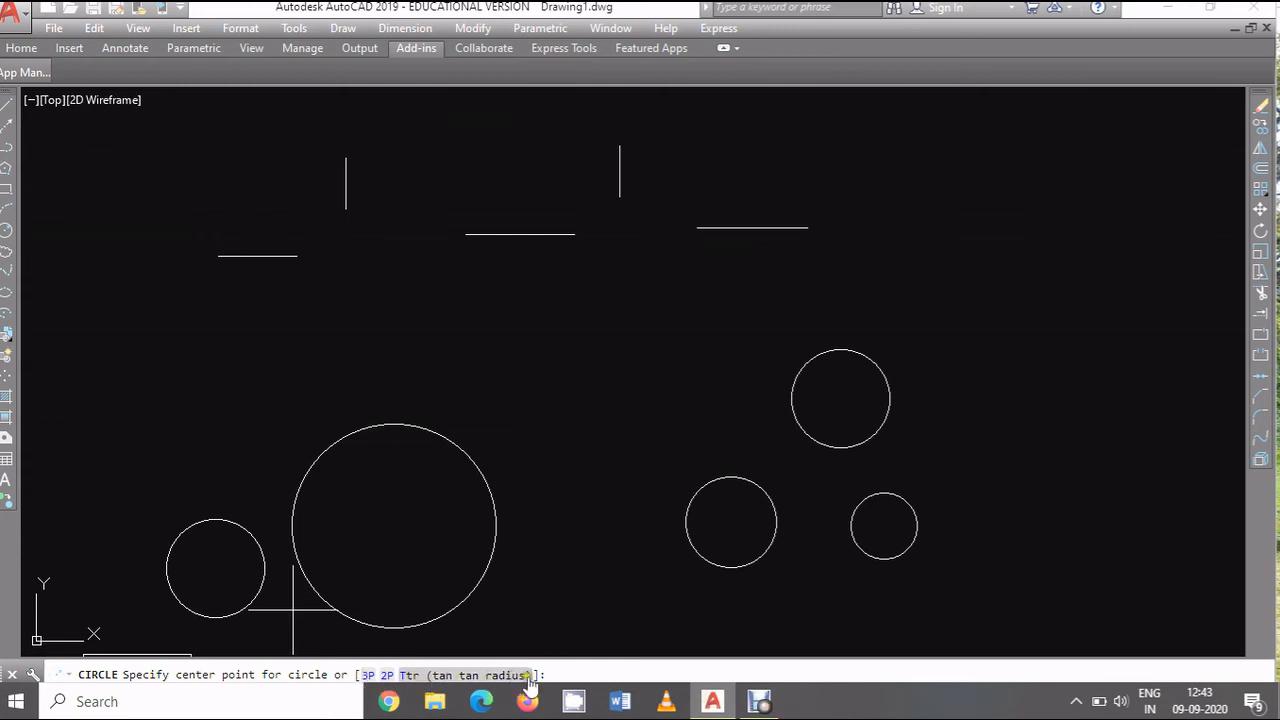
click(345, 28)
mouse_move(298, 28)
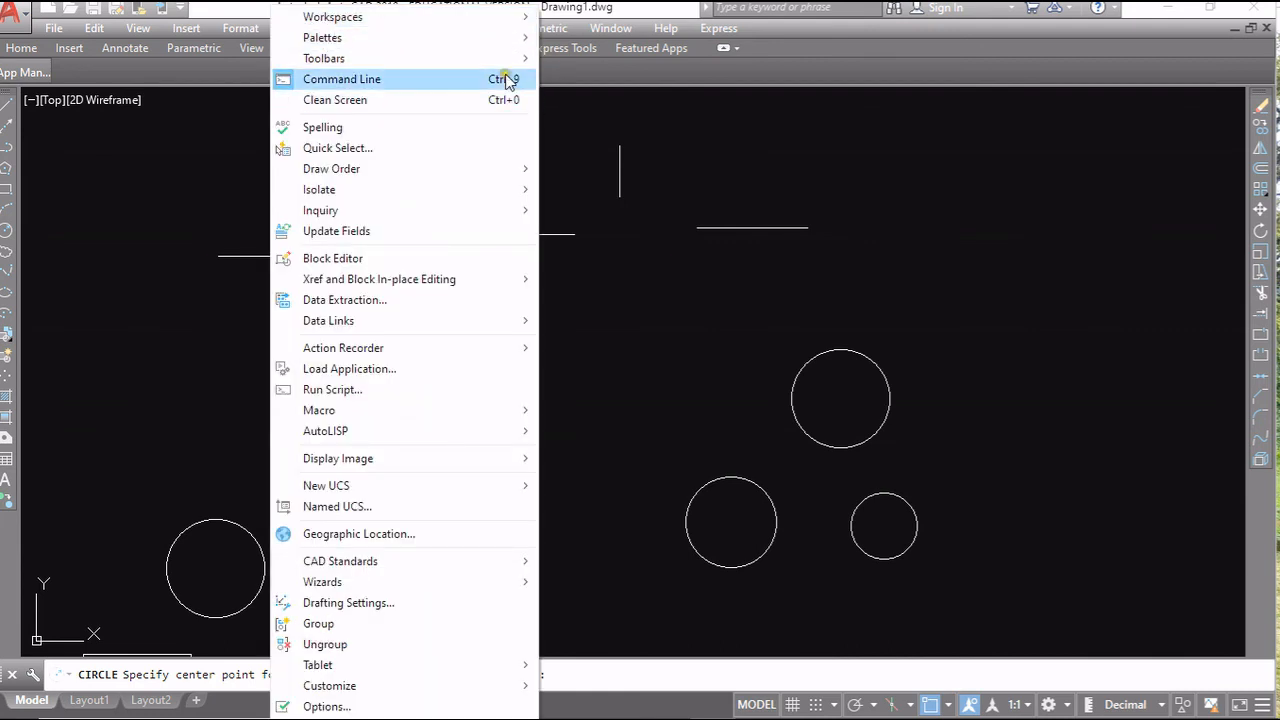
click(417, 88)
click(626, 124)
click(414, 95)
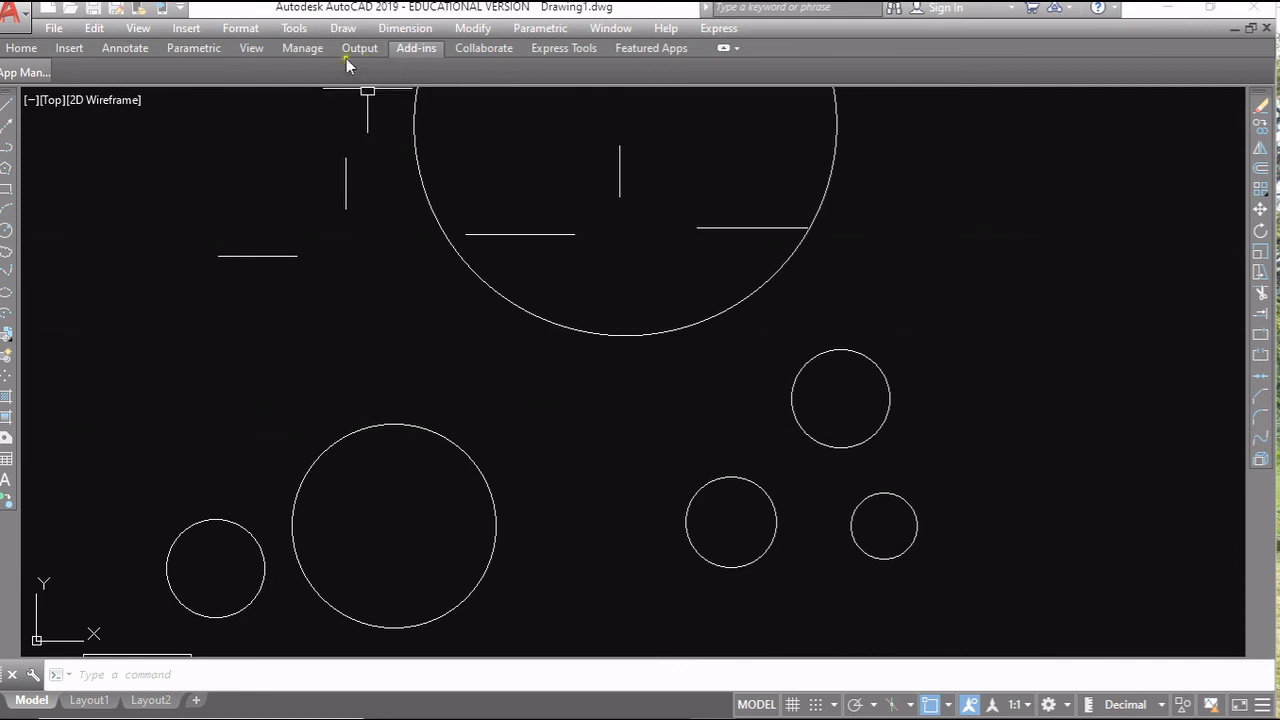
- Delete the large circle that overlaps the line segments
click(347, 32)
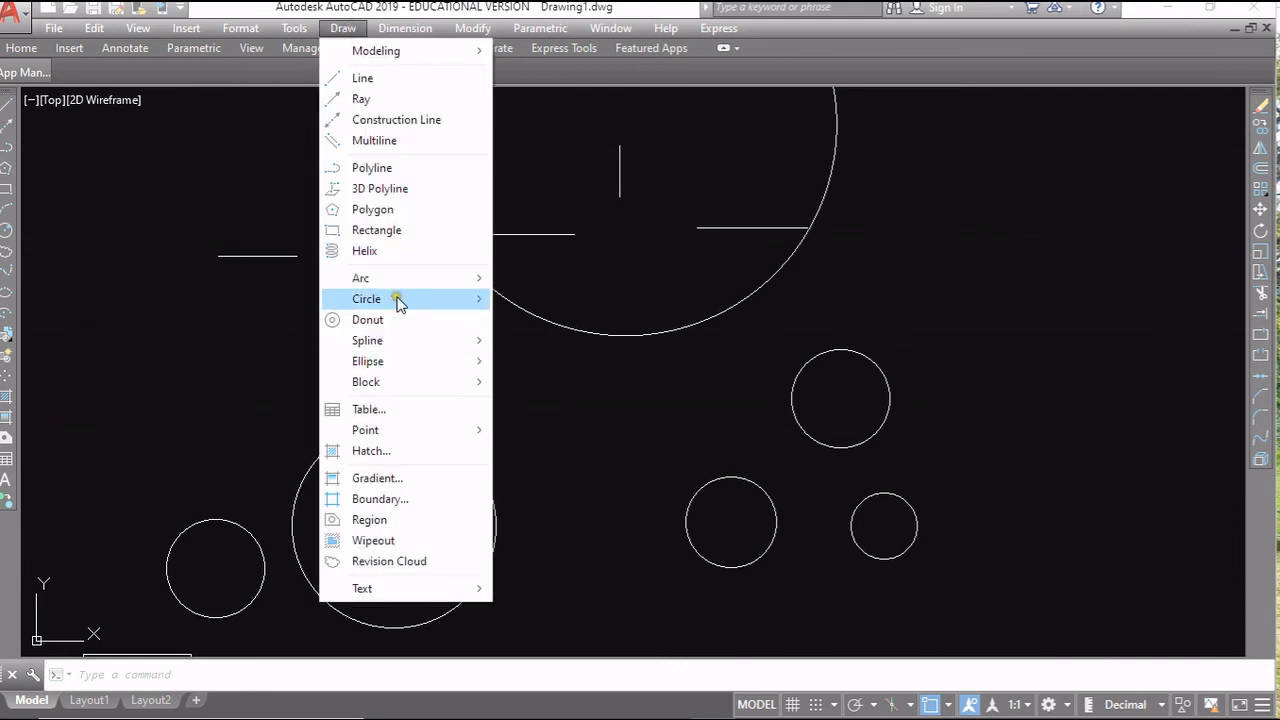
mouse_move(397, 300)
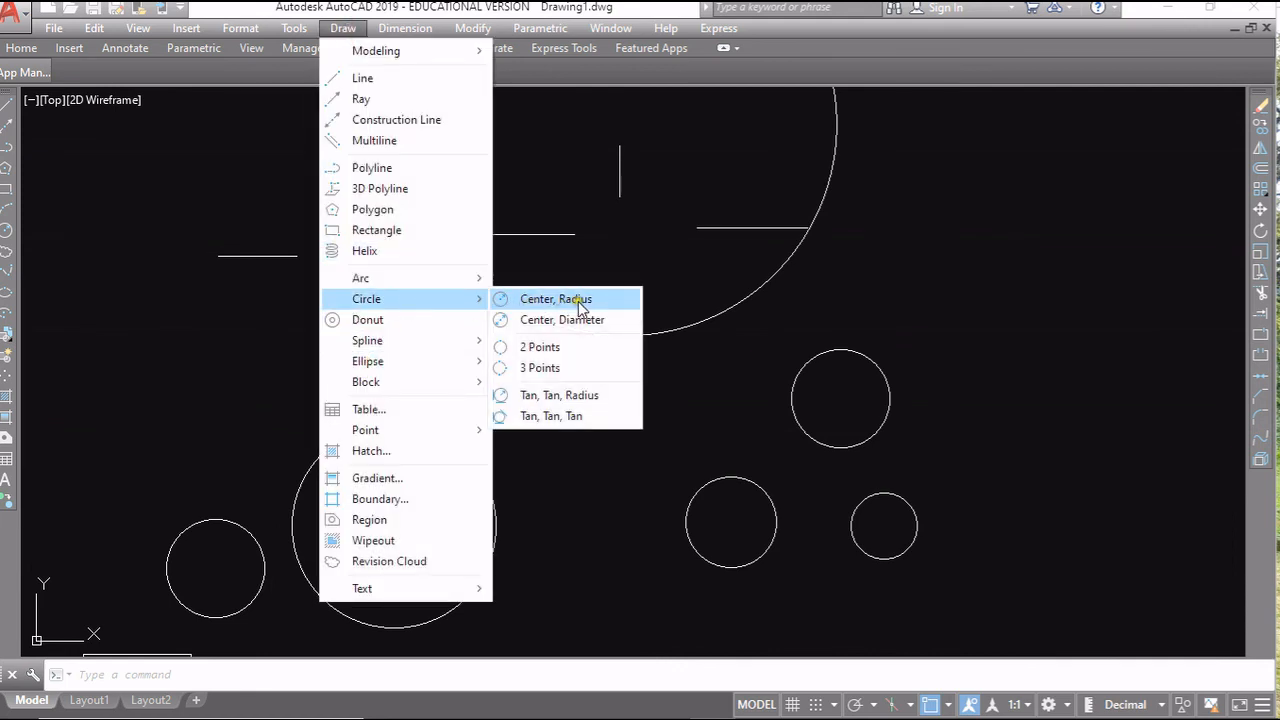
click(582, 452)
click(582, 446)
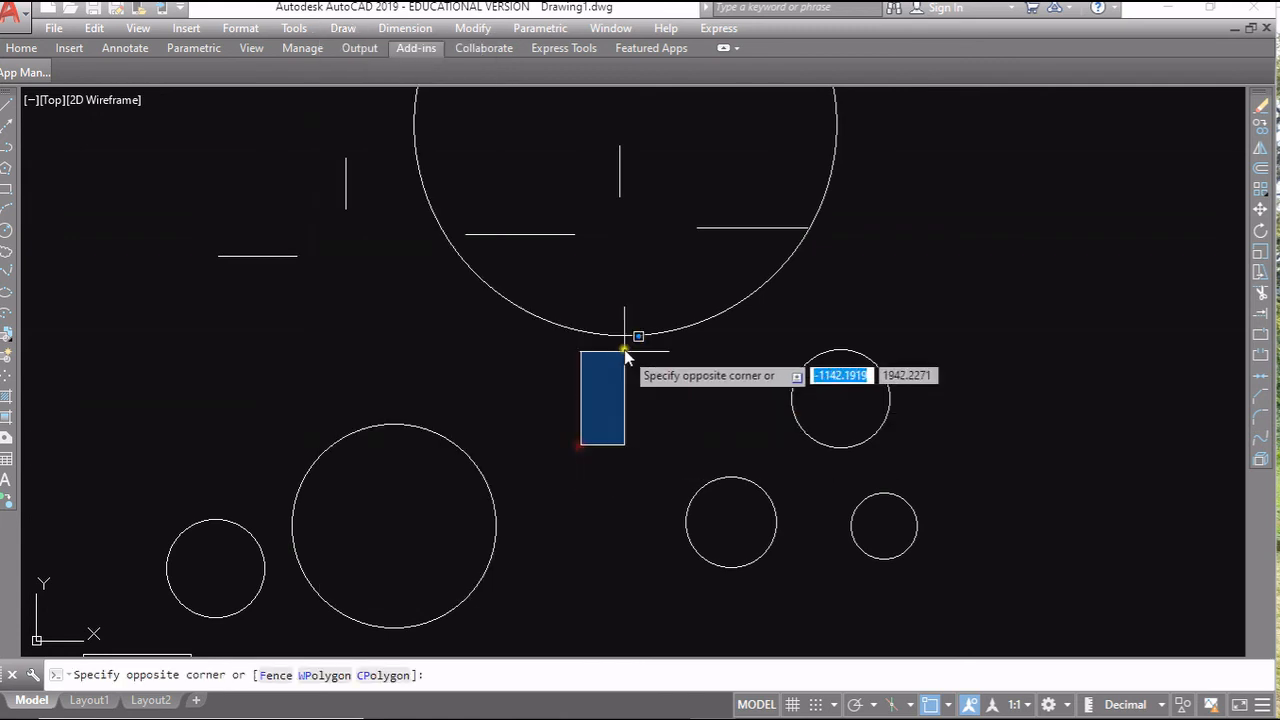
click(561, 320)
key(Delete)
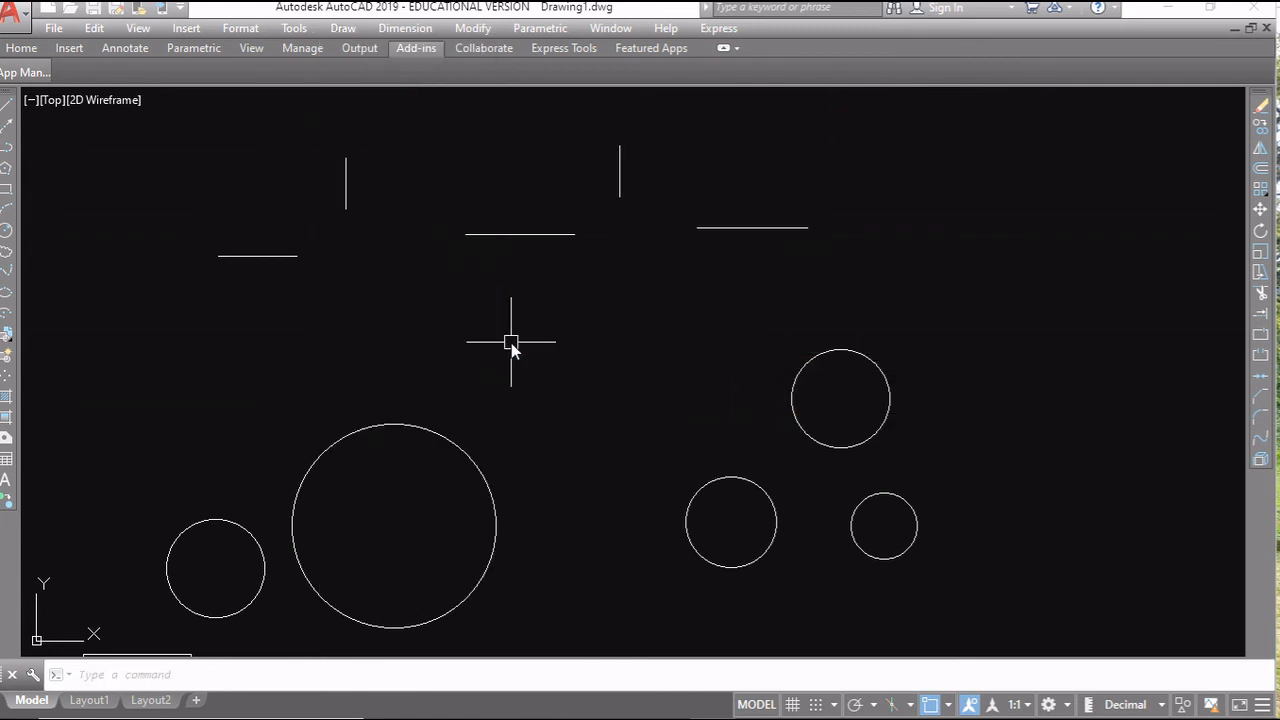
- Draw a centre-radius circle with radius 20 in the empty area beyond the right-hand horizontal line segment, and delete it
click(343, 28)
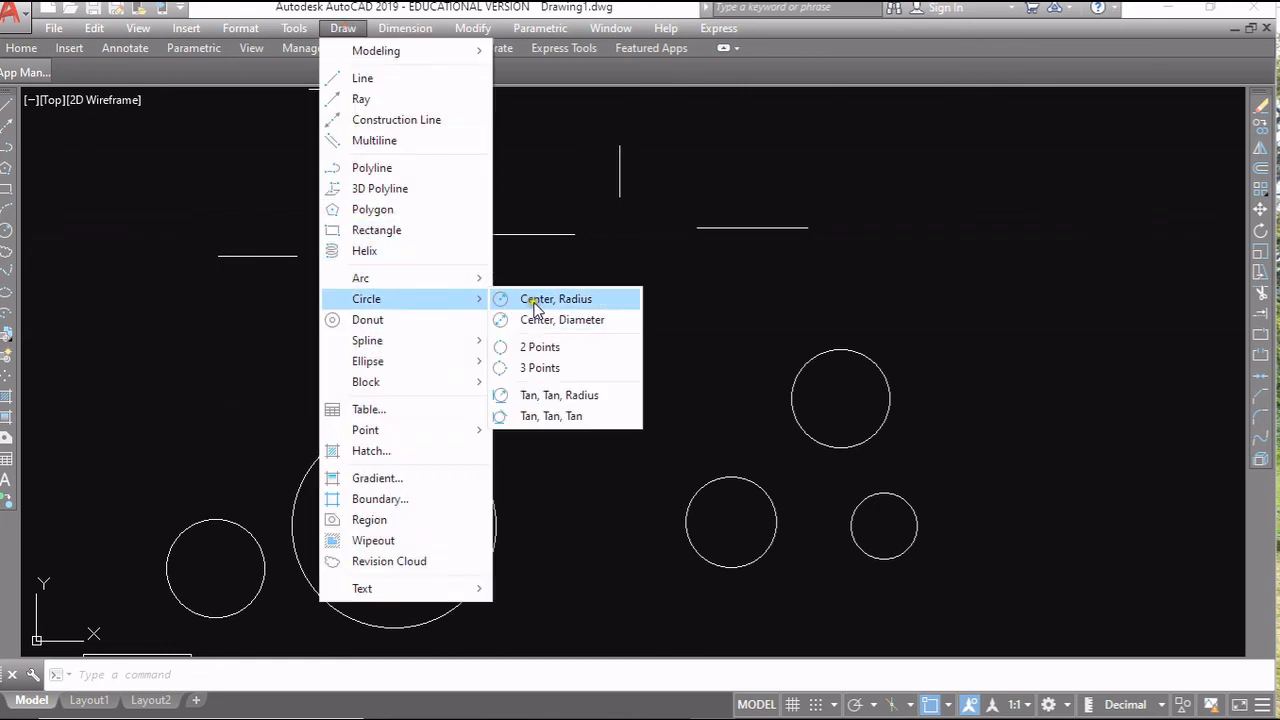
click(540, 302)
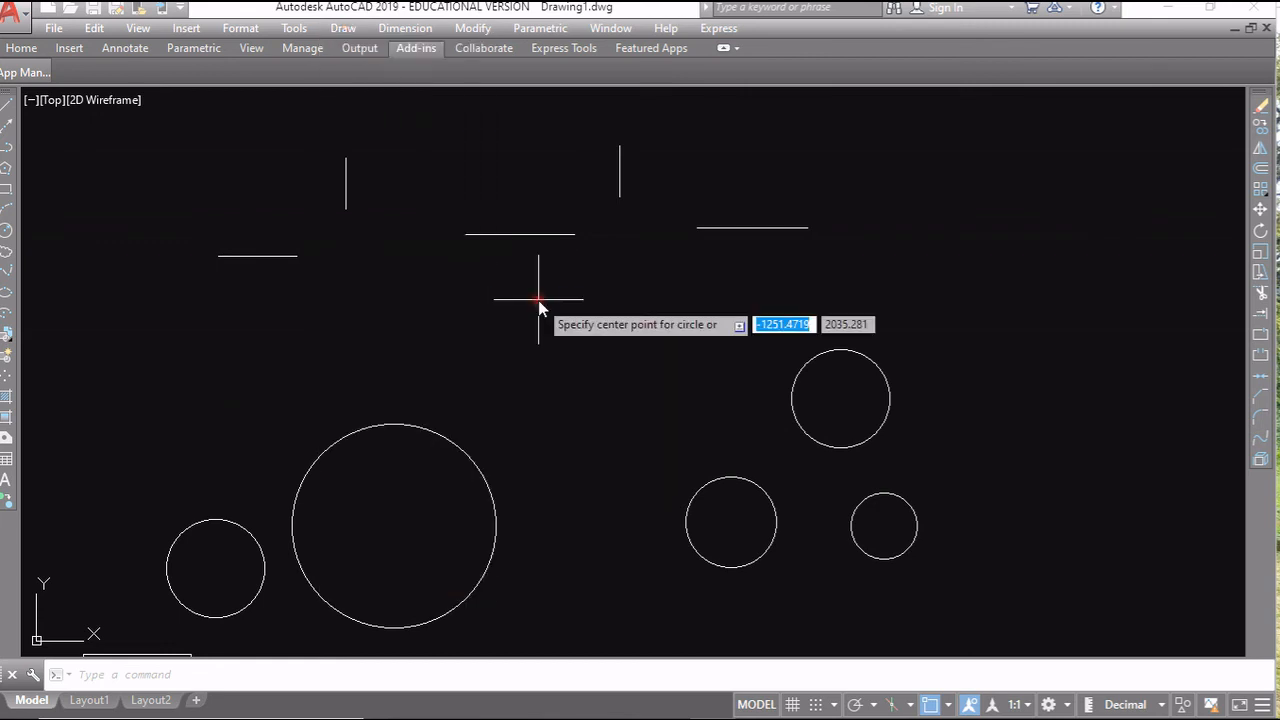
click(1070, 279)
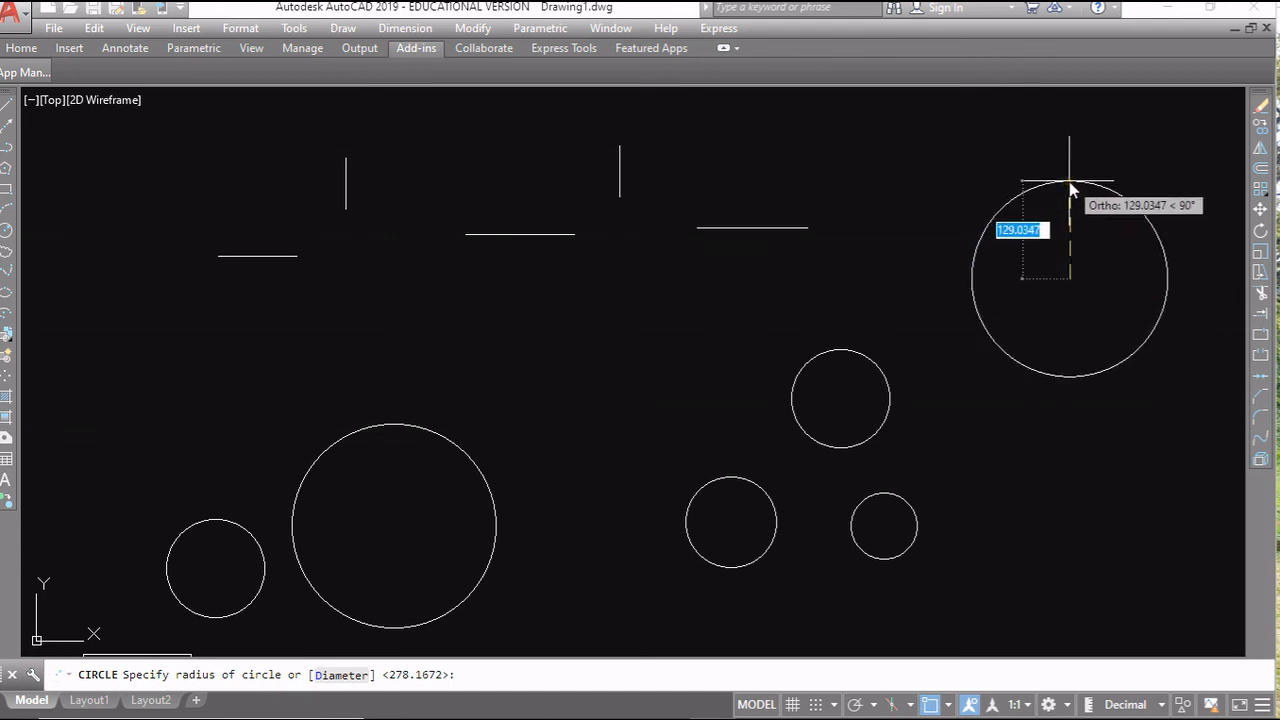
text(2)
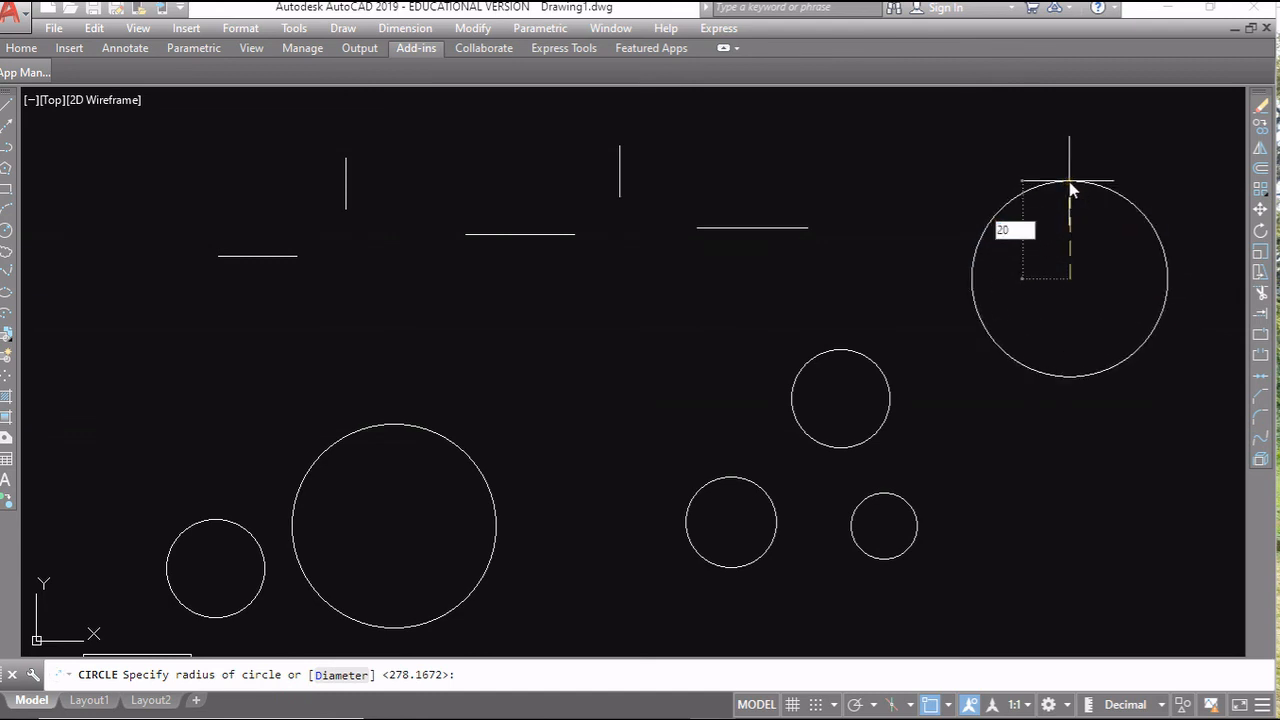
text(0)
key(Return)
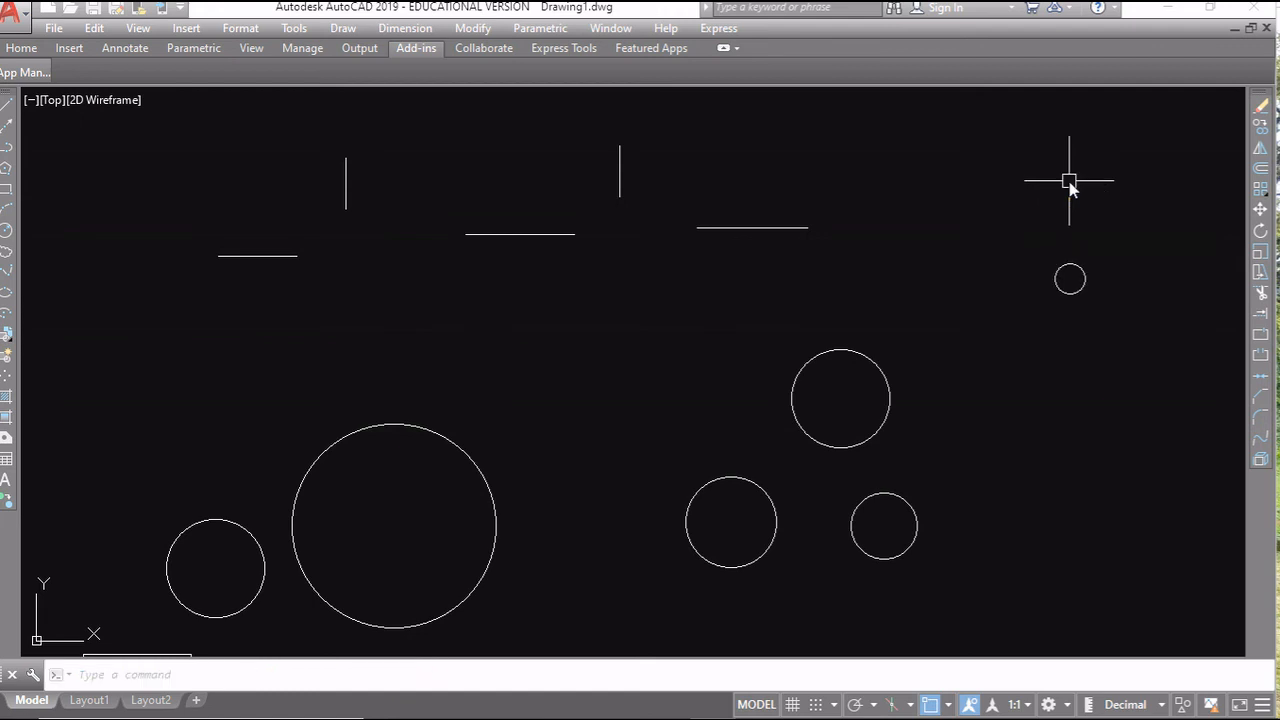
click(1118, 250)
click(1041, 321)
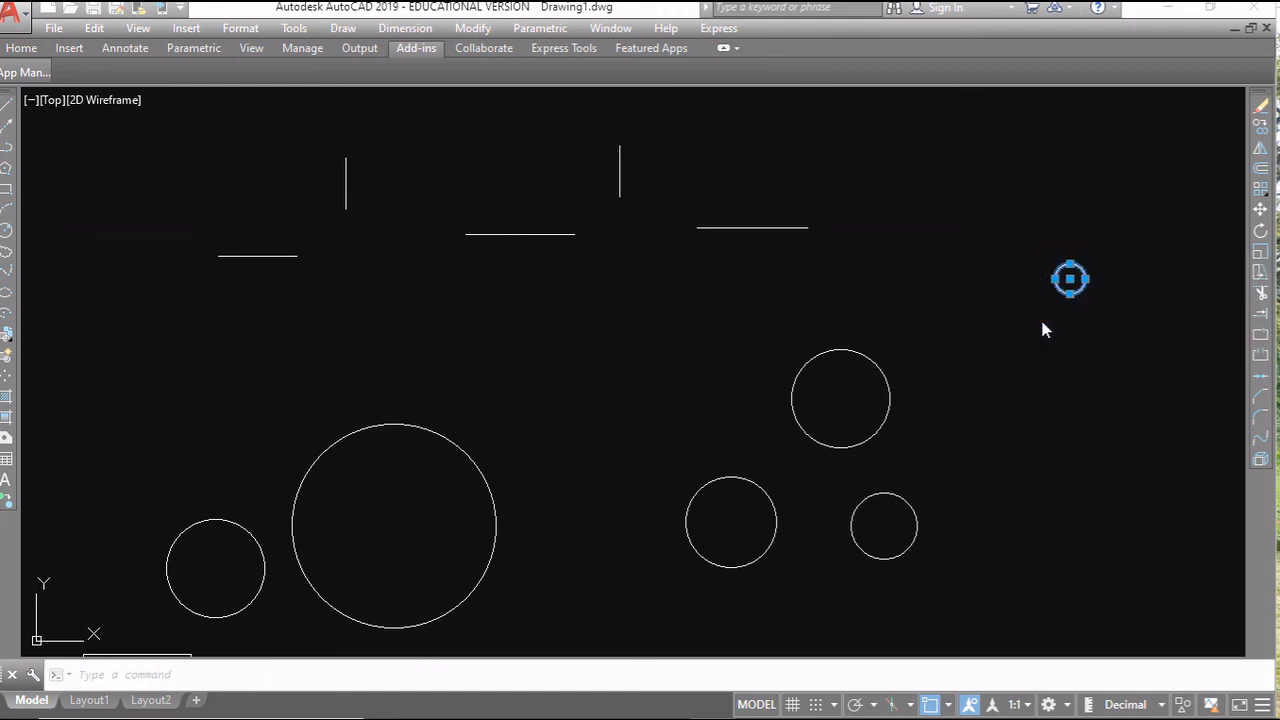
- Draw a centre-diameter circle with diameter 40 in the empty area beyond the right-hand horizontal line segment, and delete it
click(344, 29)
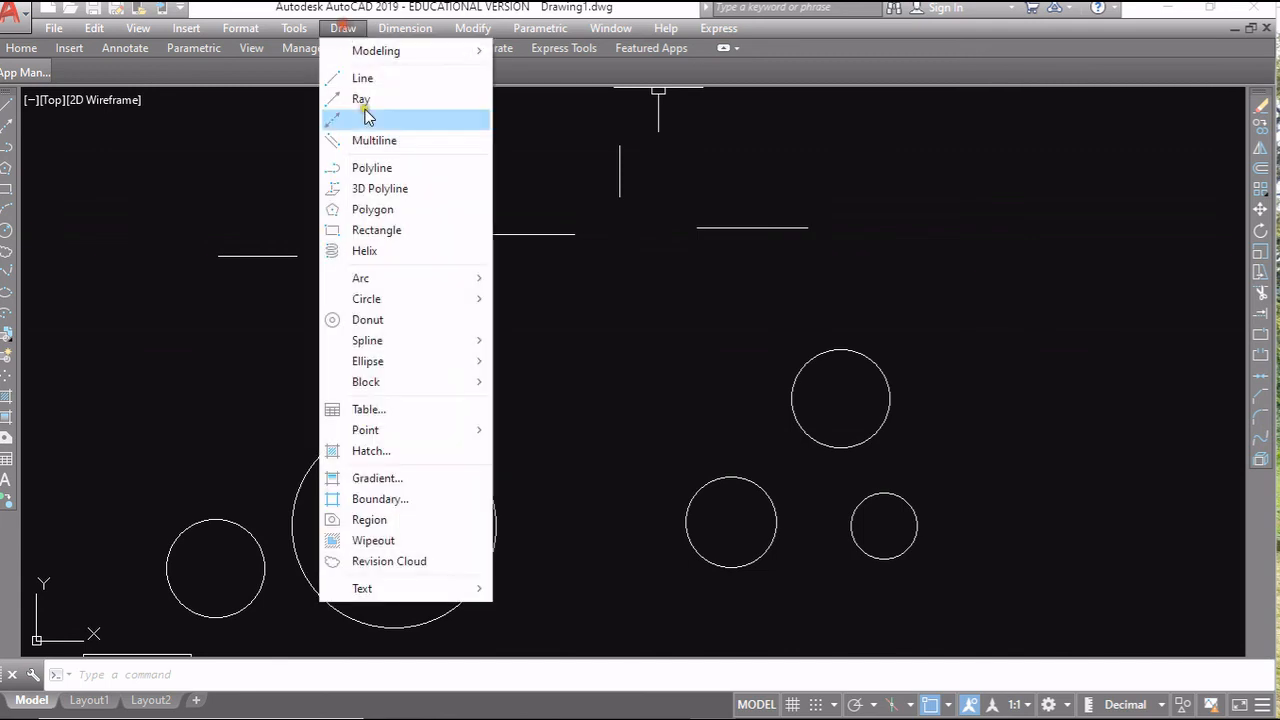
mouse_move(406, 298)
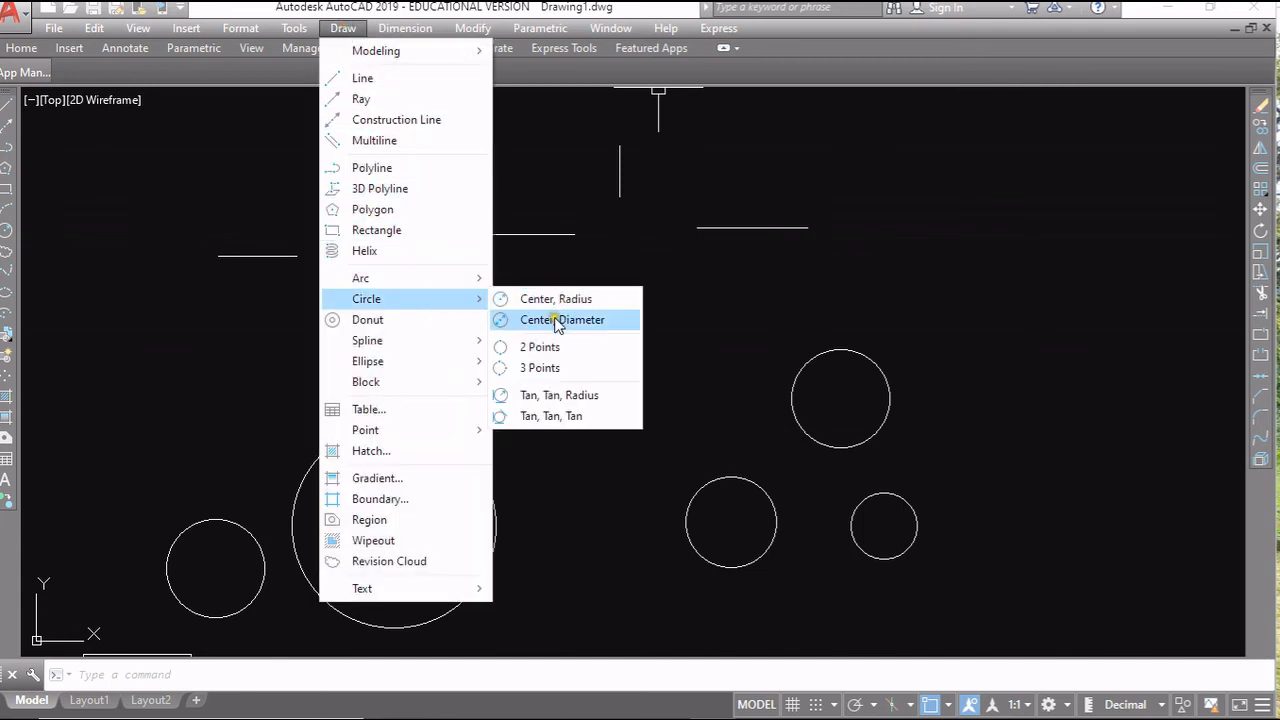
click(557, 321)
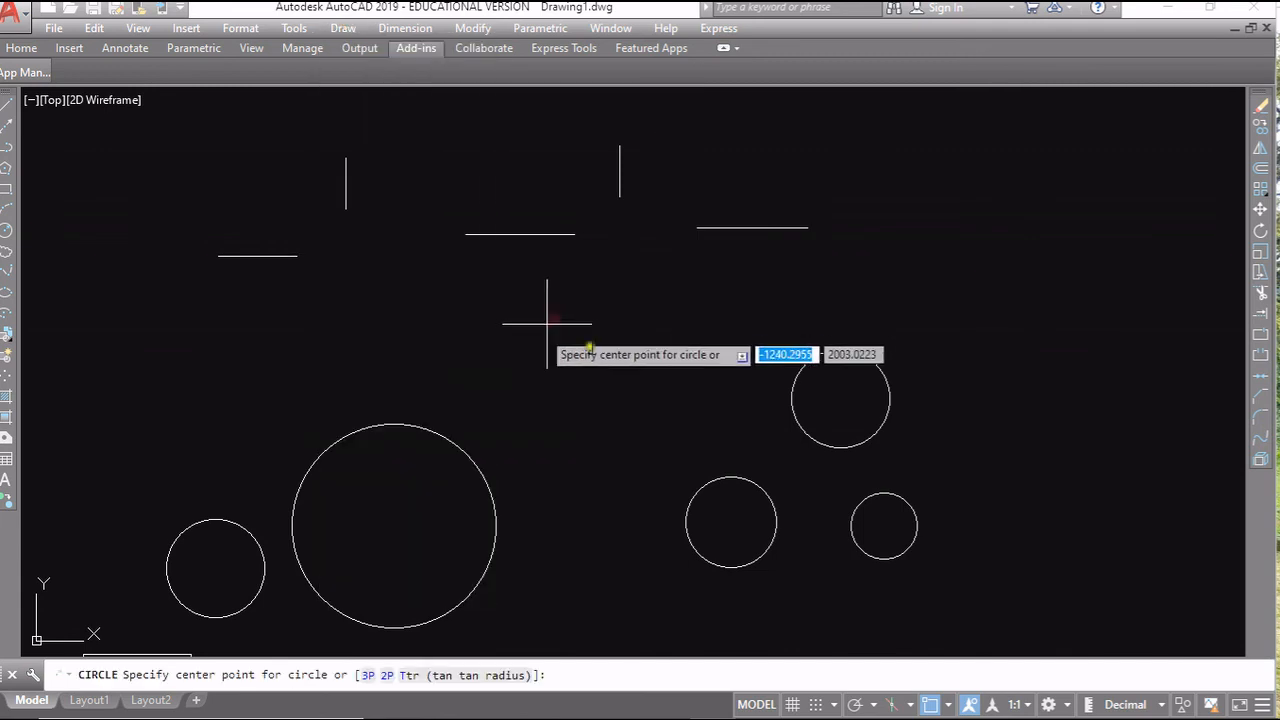
click(965, 258)
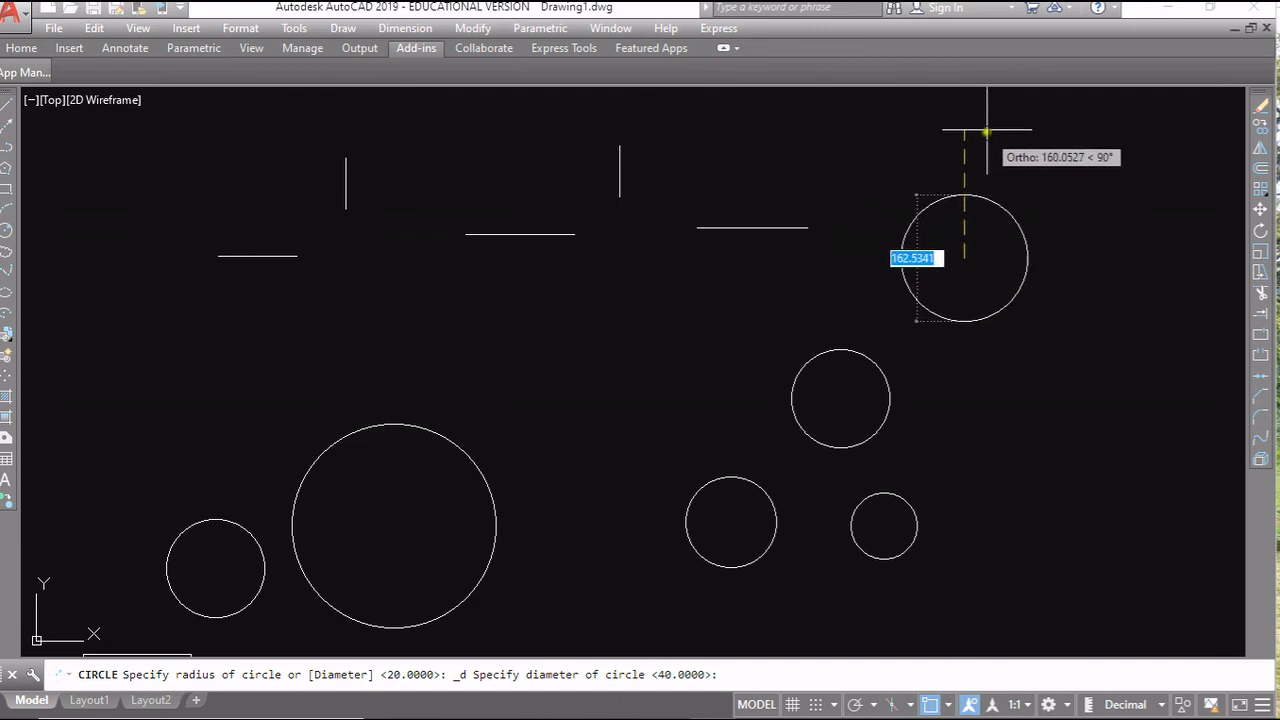
text(4)
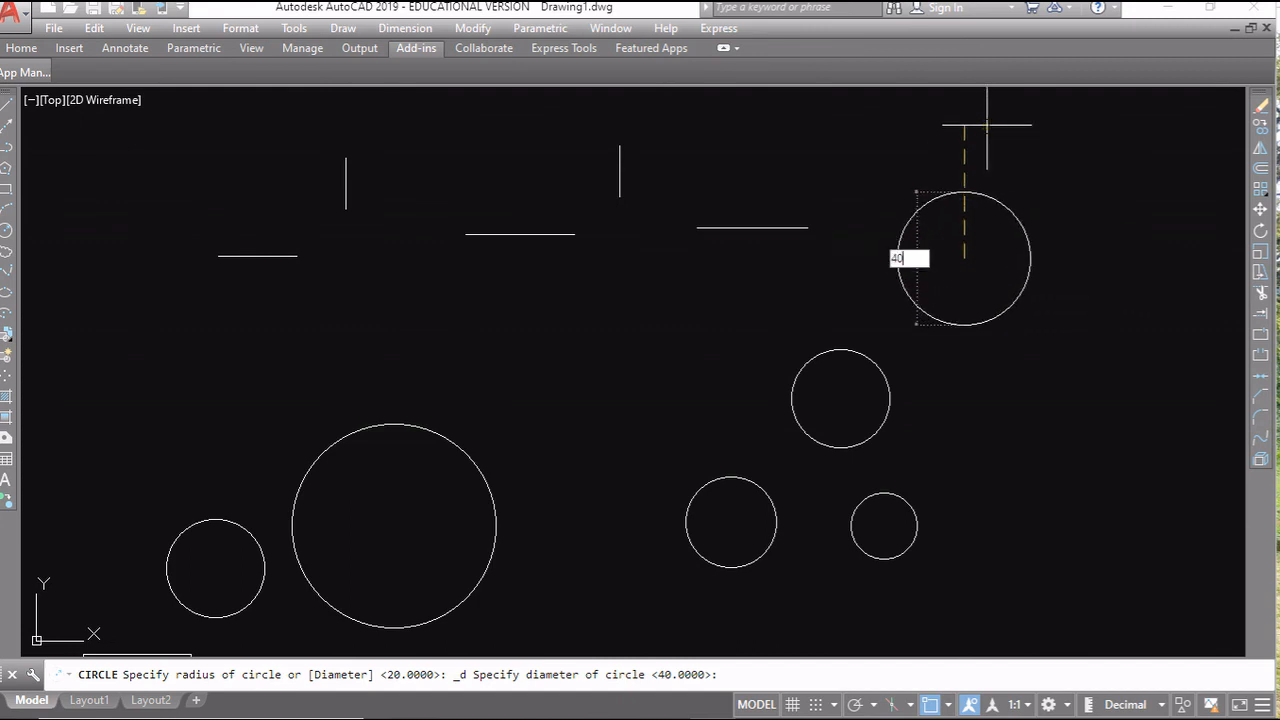
text(0)
key(Return)
click(1015, 222)
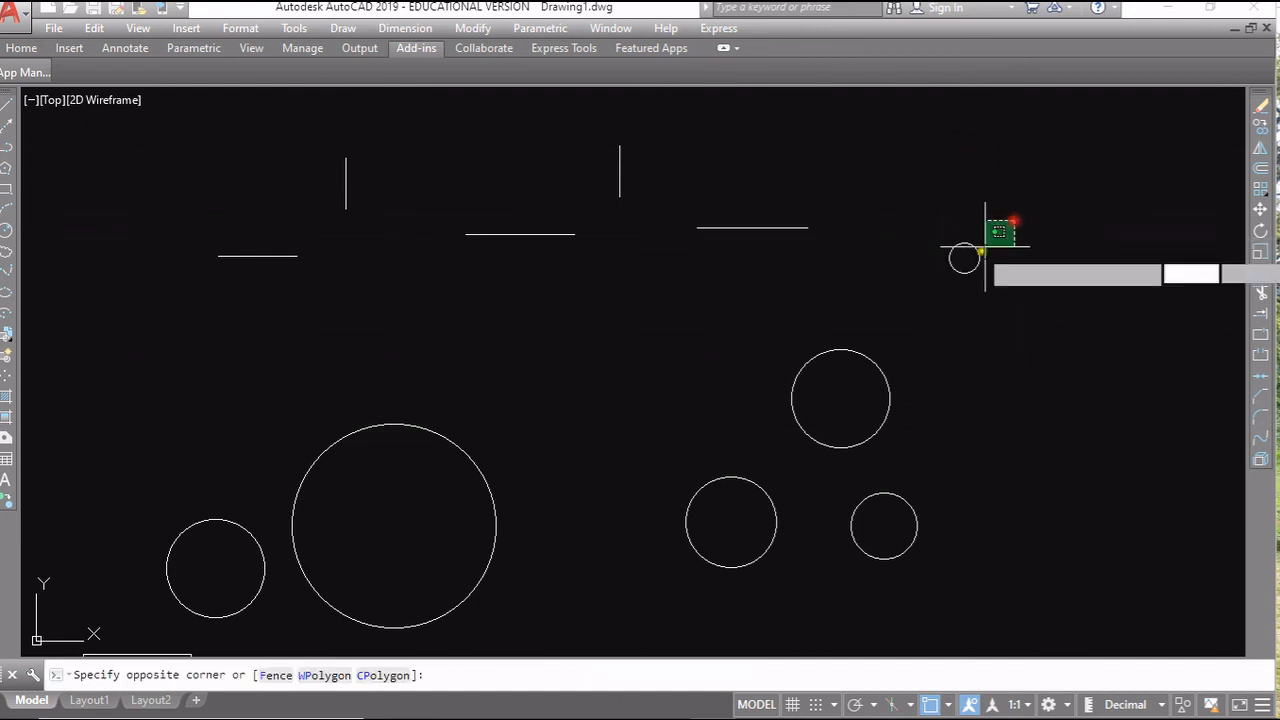
click(943, 289)
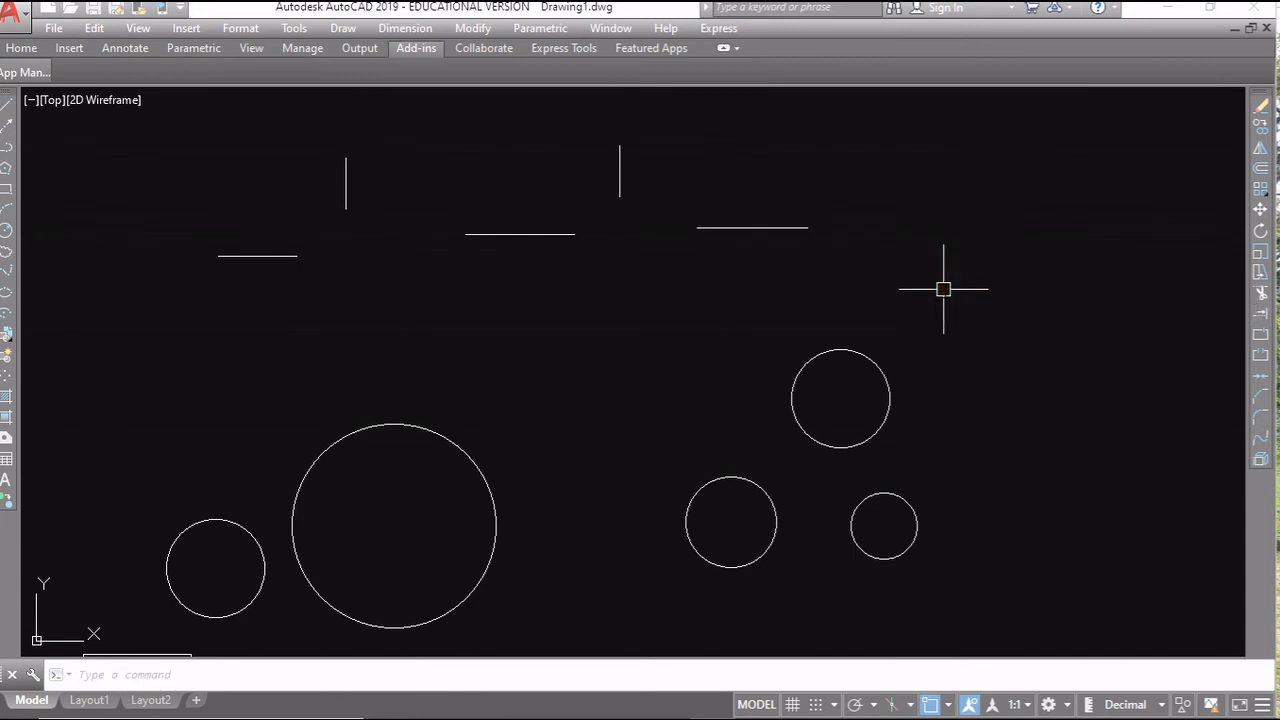
- Draw a 2-point circle from the right end of the leftmost horizontal line to the lower end of the nearby vertical line
click(343, 28)
mouse_move(410, 300)
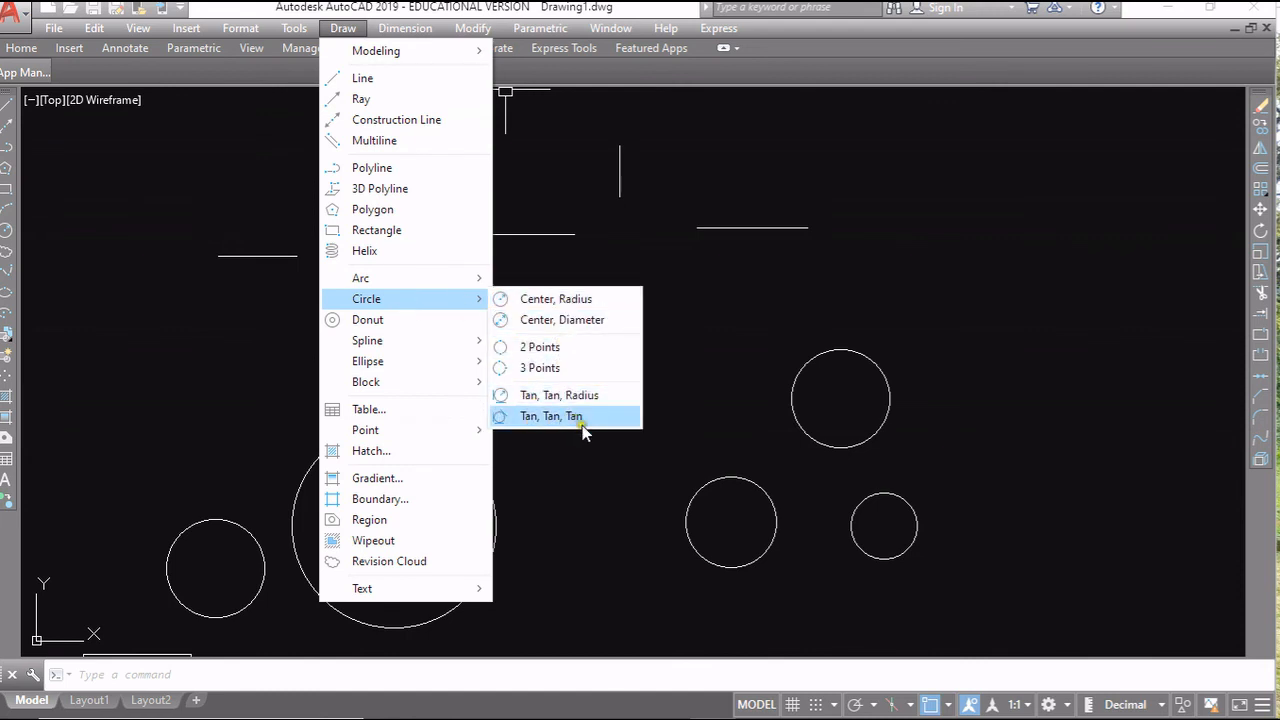
click(540, 347)
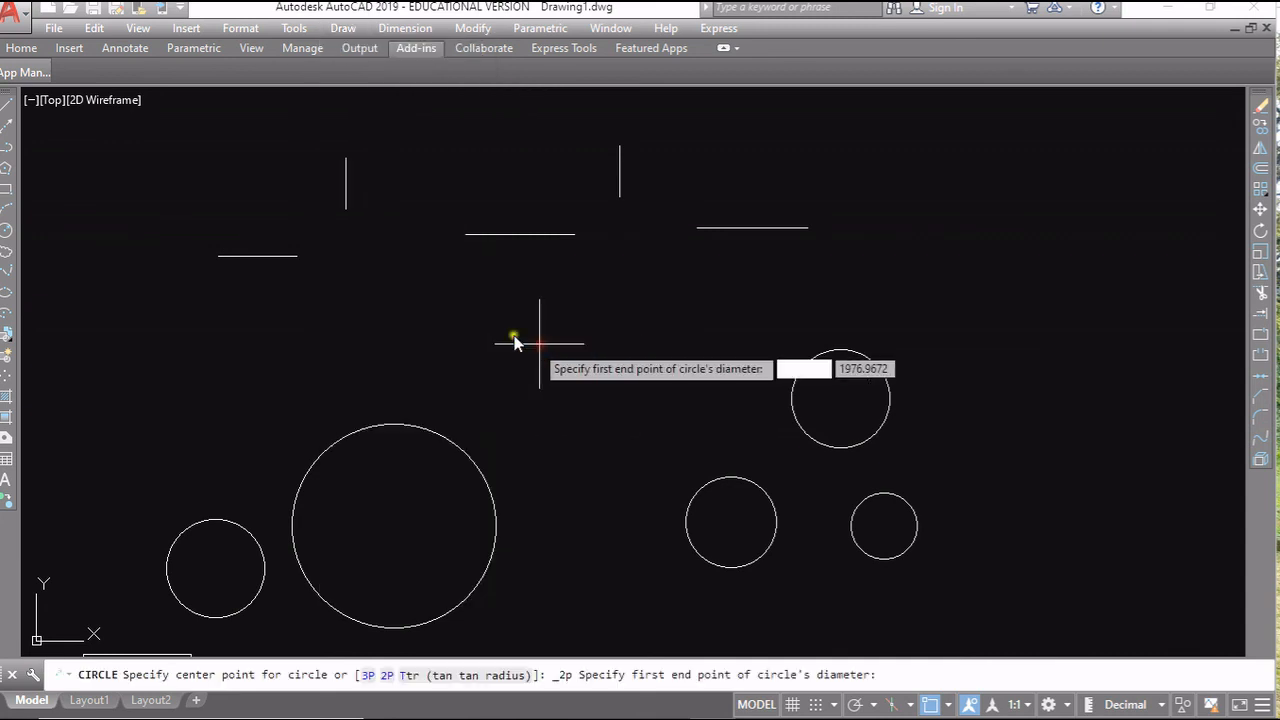
scroll(333, 232, up, 2)
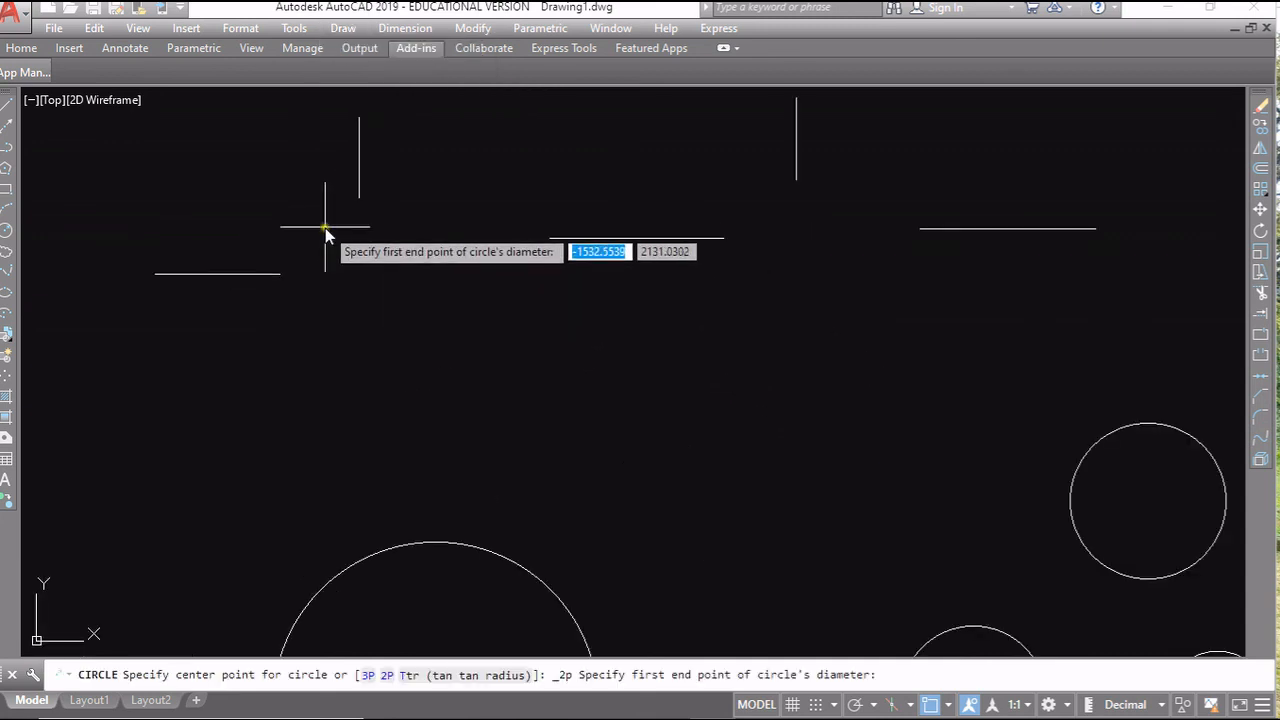
middle_drag(371, 289, 457, 266)
scroll(432, 204, up, 2)
scroll(431, 204, up, 2)
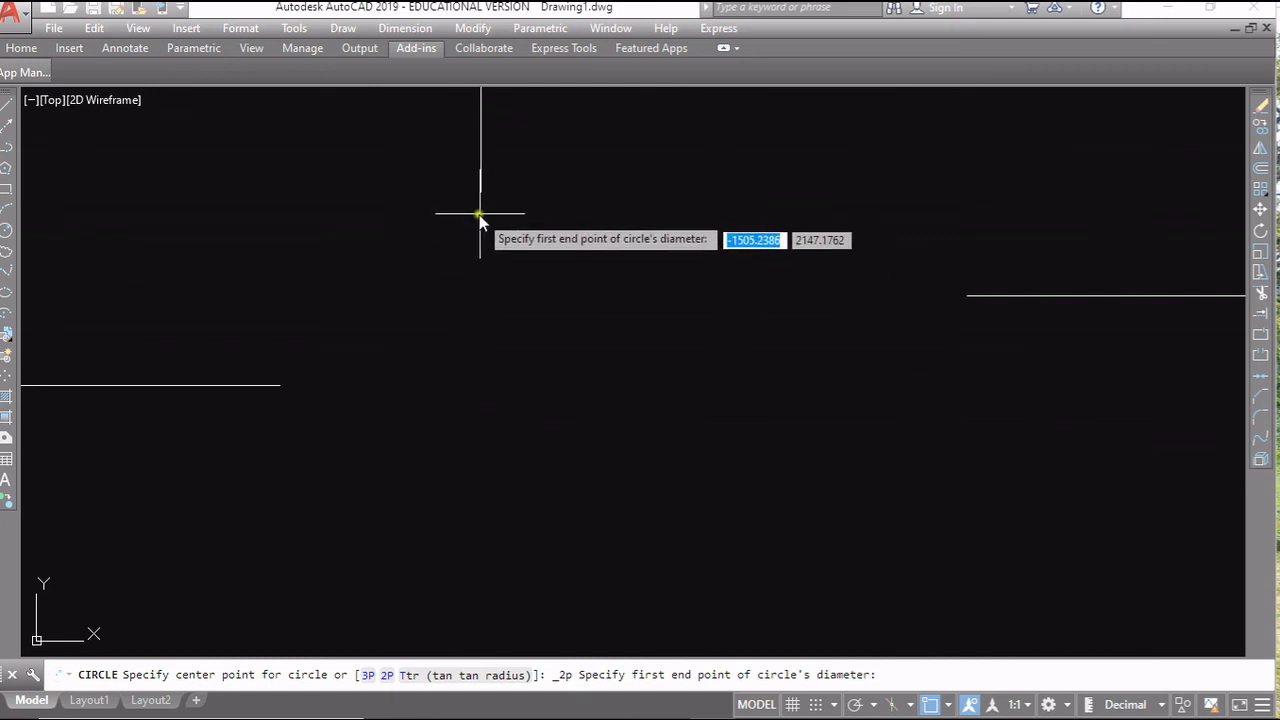
click(280, 386)
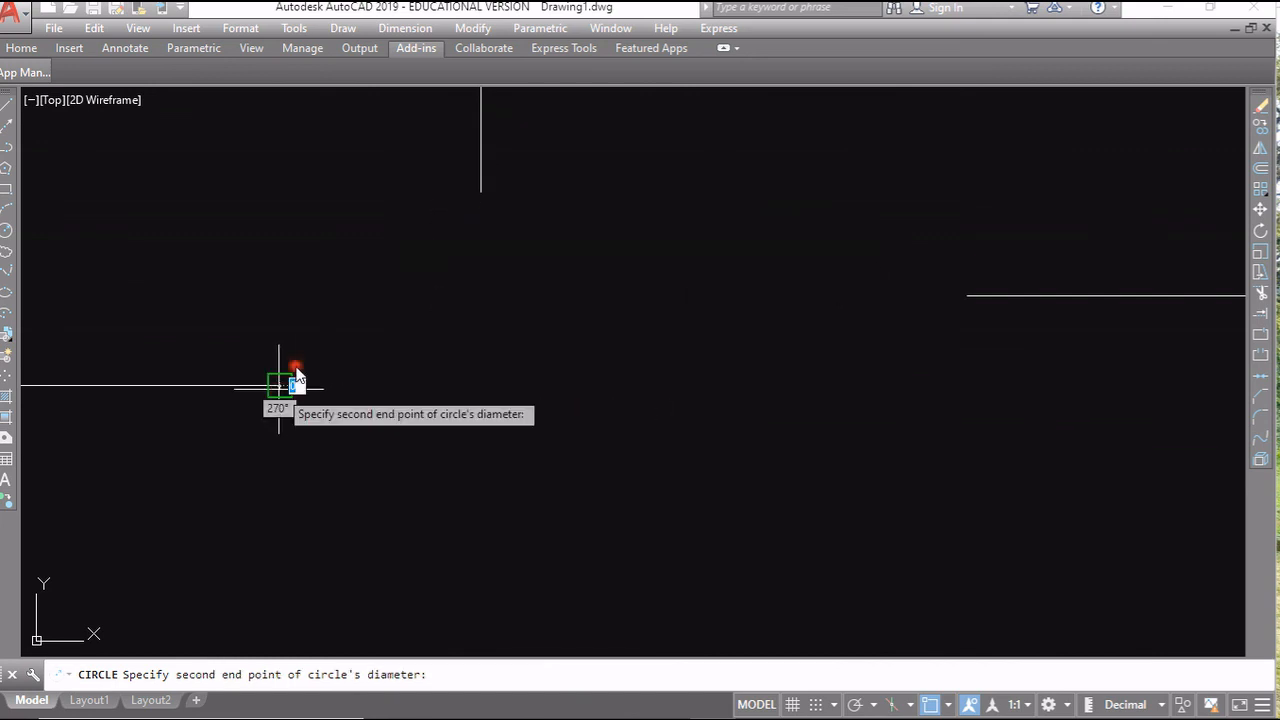
click(481, 196)
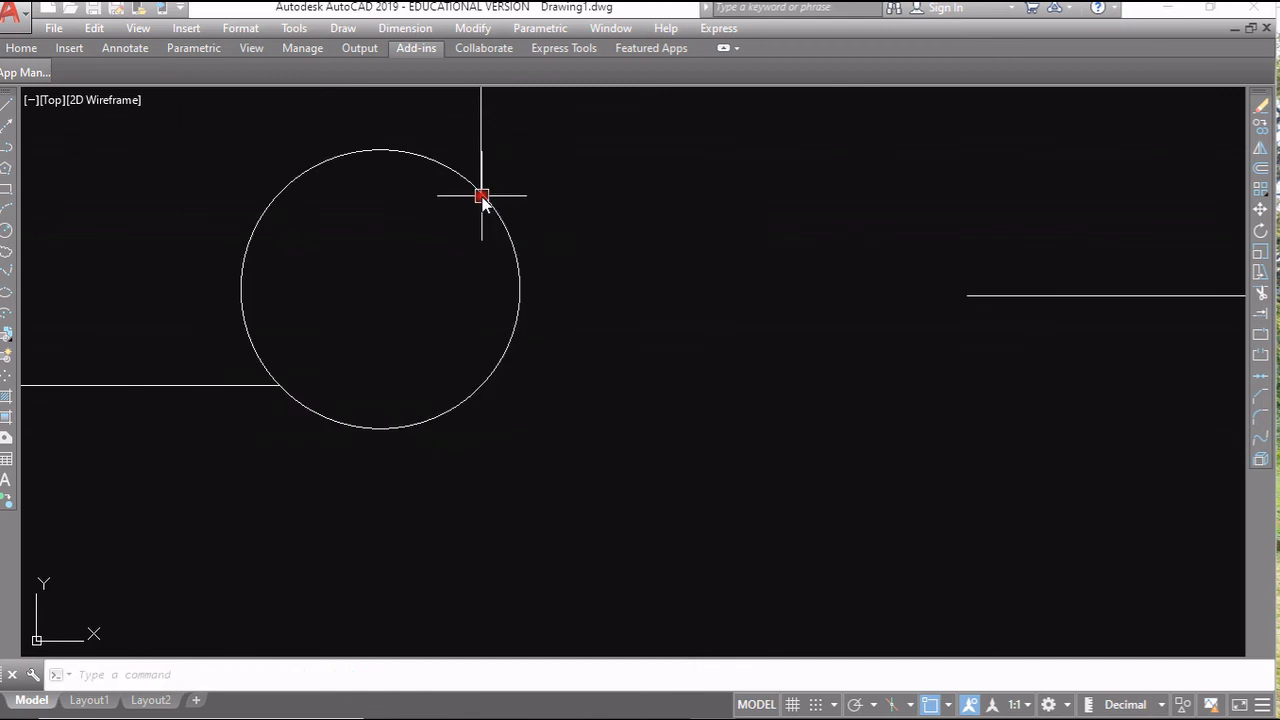
- Draw a 3-point circle through the facing ends of the two right-hand horizontal lines and the lower end of the vertical line between them
scroll(429, 334, down, 5)
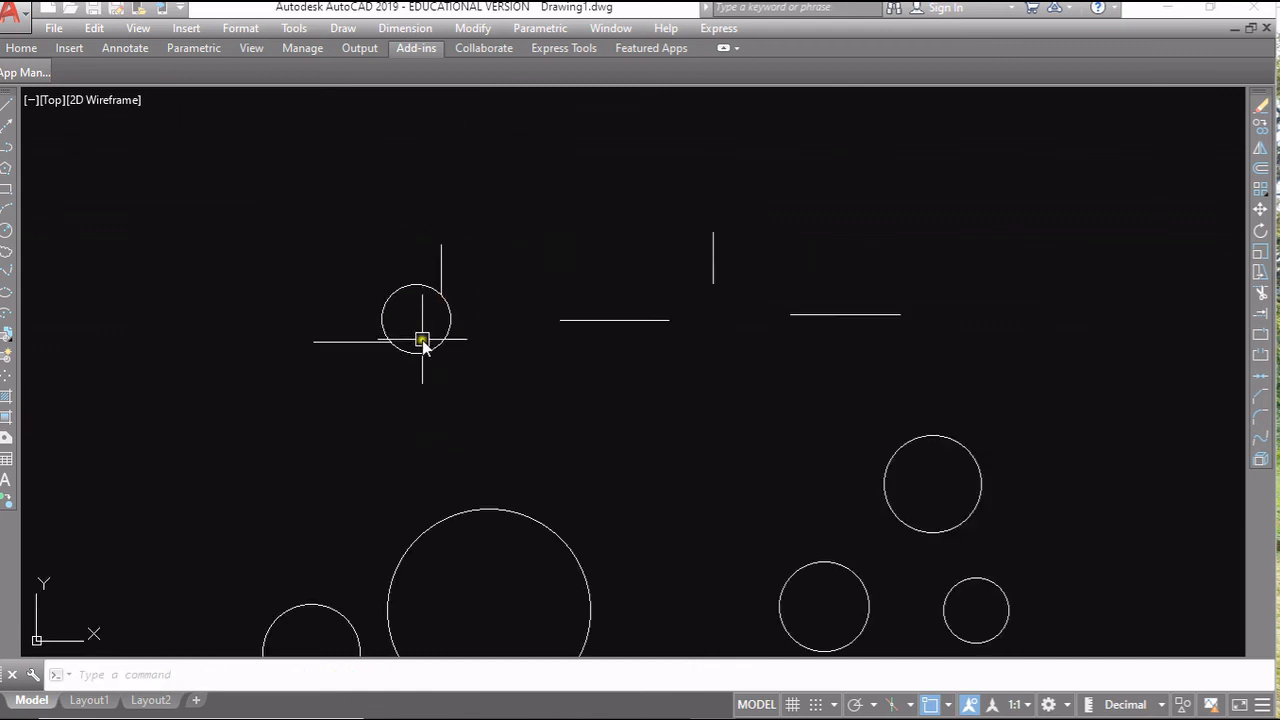
middle_drag(491, 357, 317, 352)
click(346, 31)
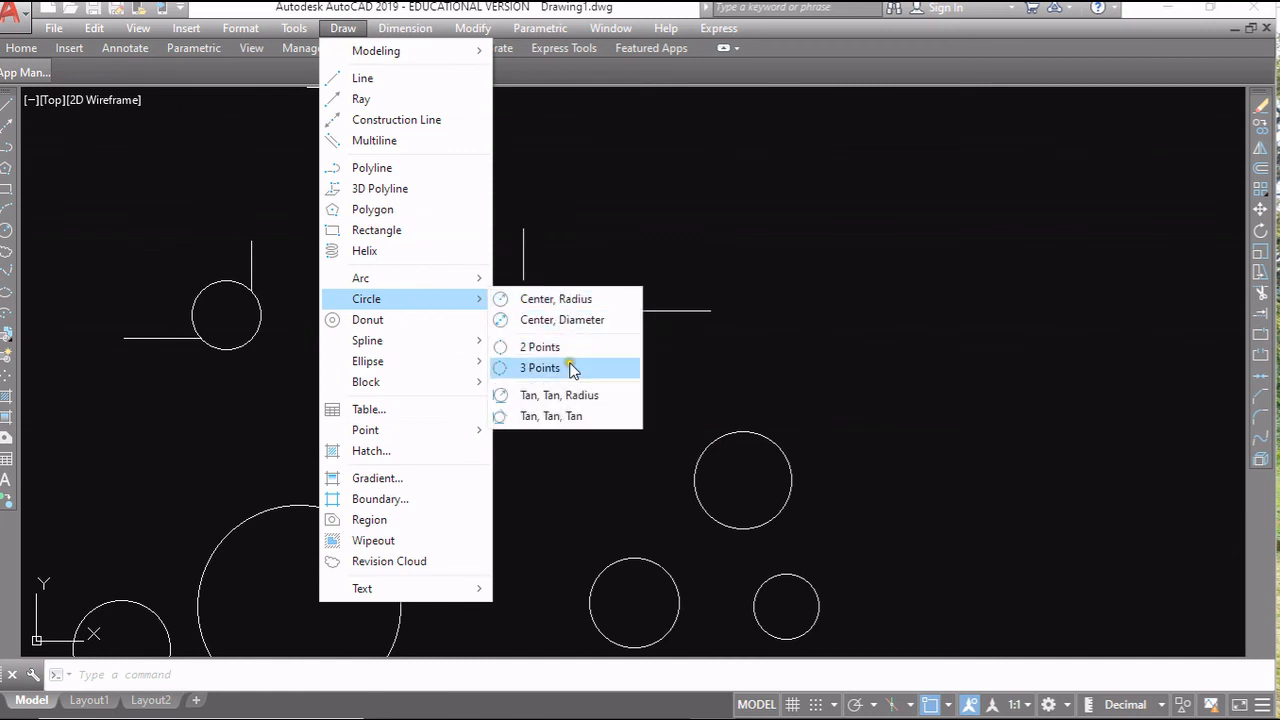
click(540, 368)
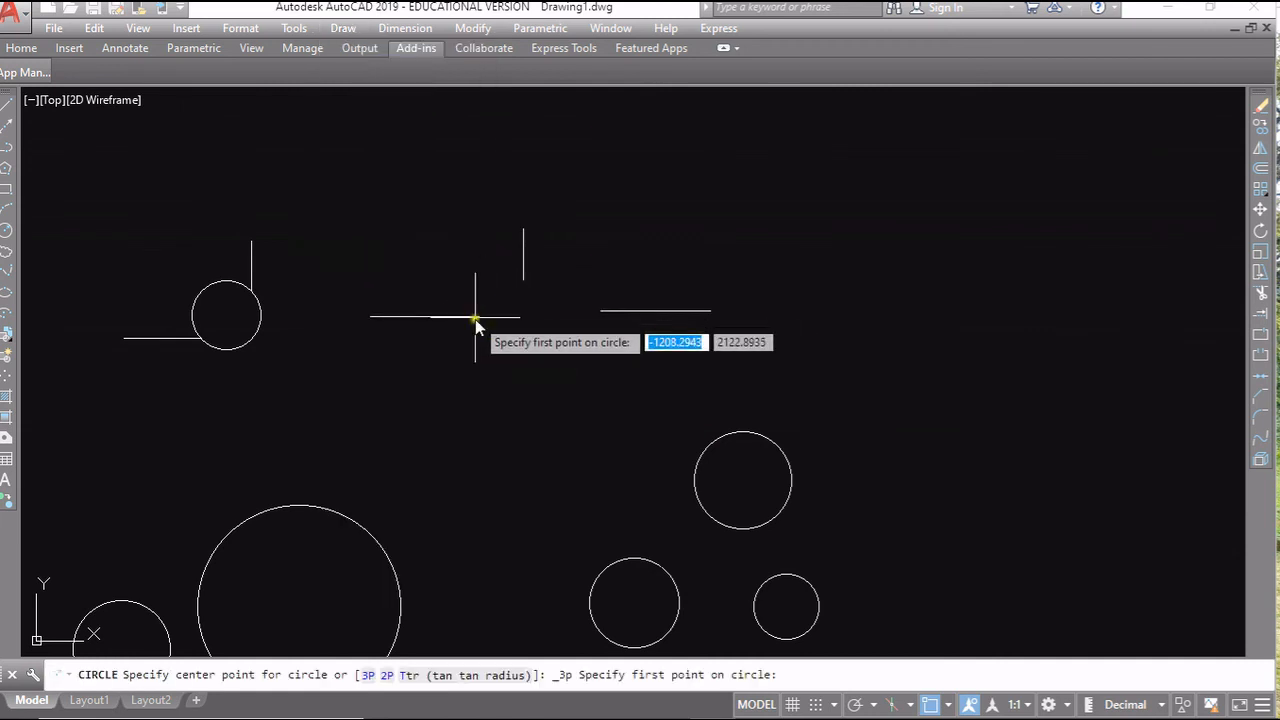
scroll(480, 350, up, 4)
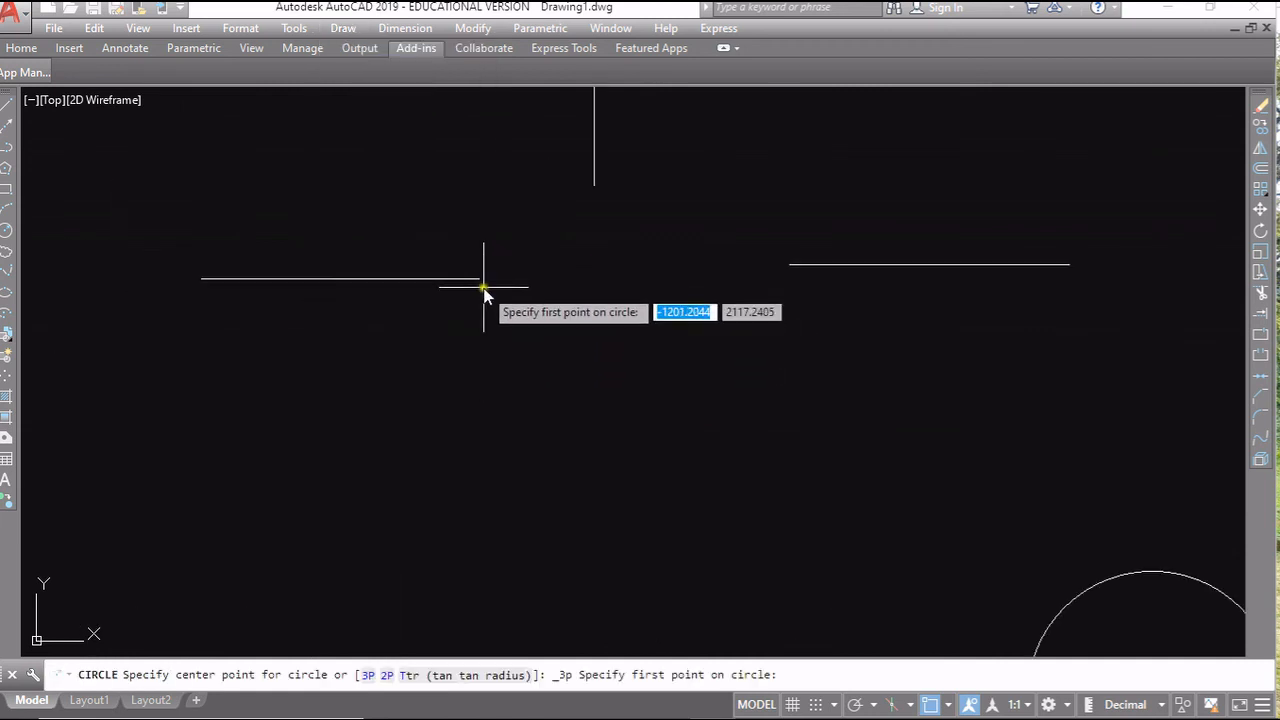
click(478, 279)
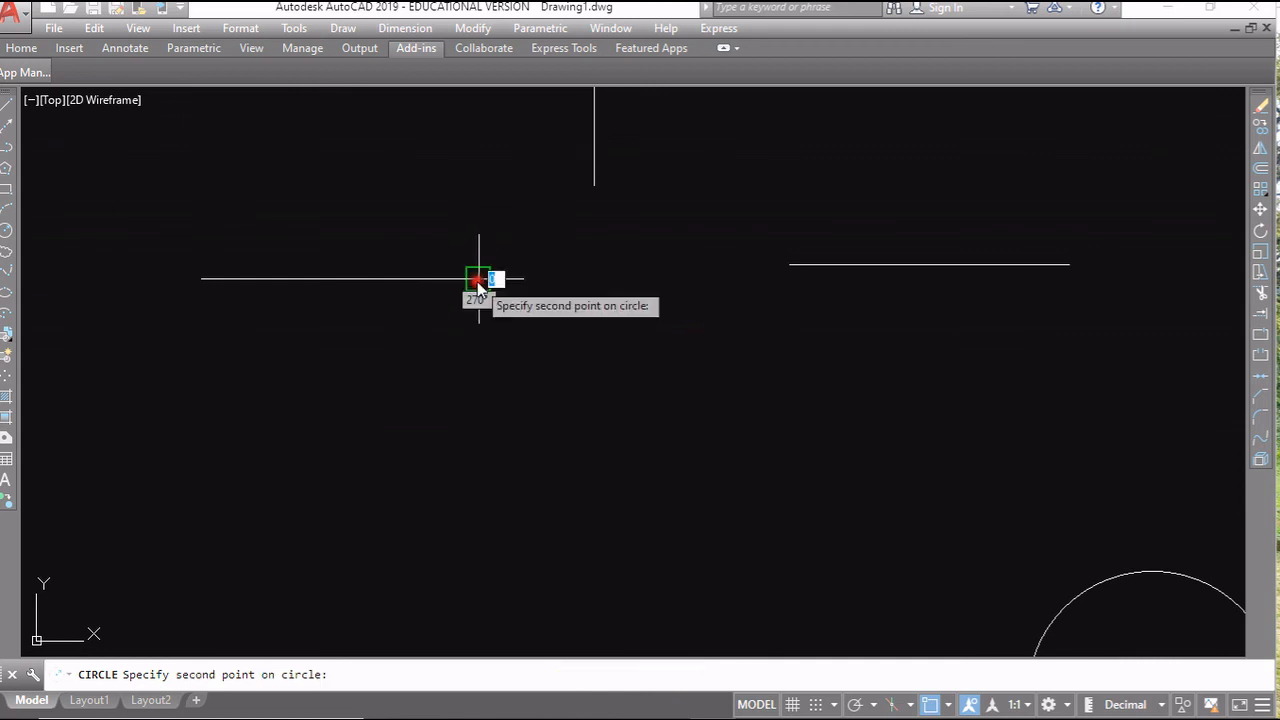
click(594, 185)
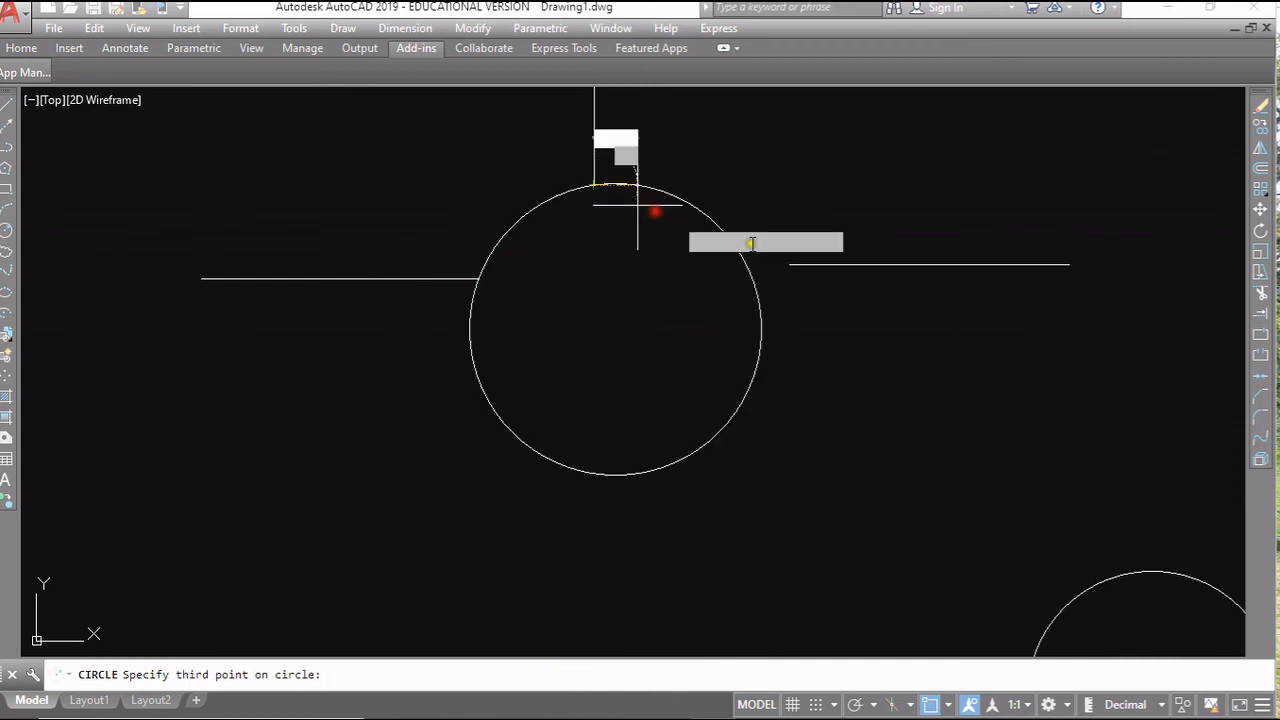
click(790, 265)
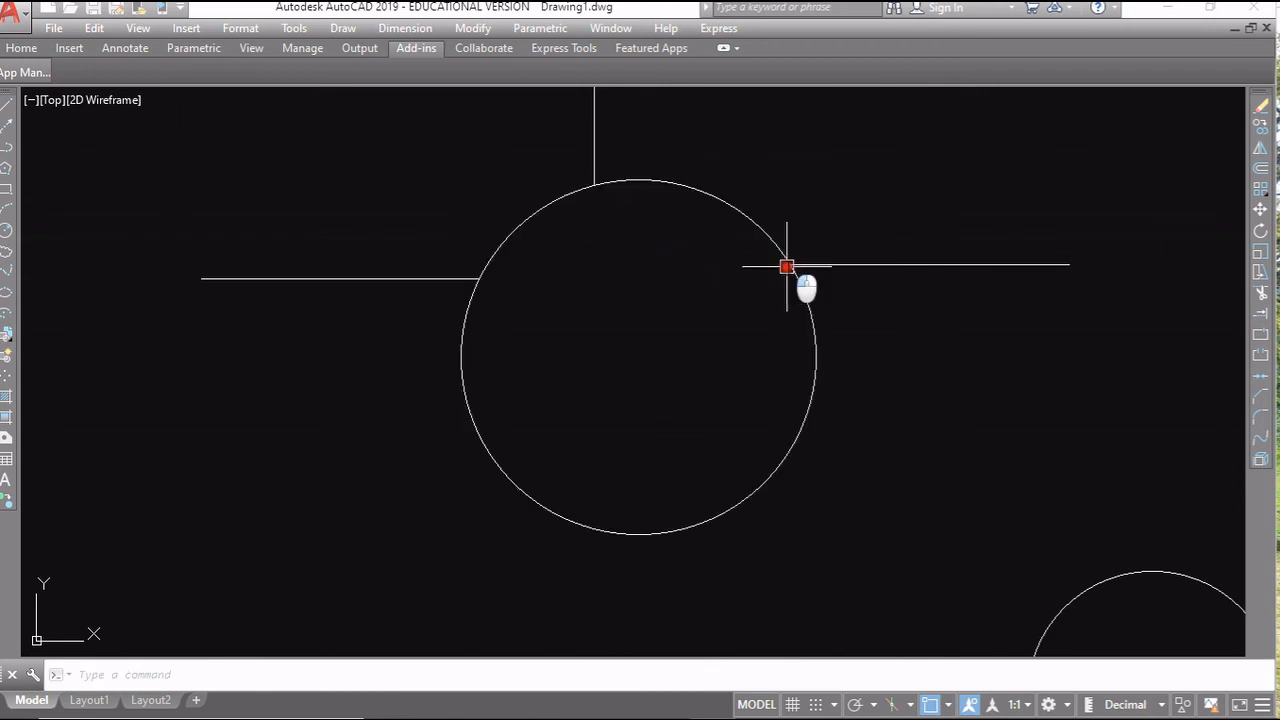
- Draw a Tan, Tan, Radius circle touching the top of the small circle above the square and the upper left of the adjacent large circle
scroll(706, 277, down, 5)
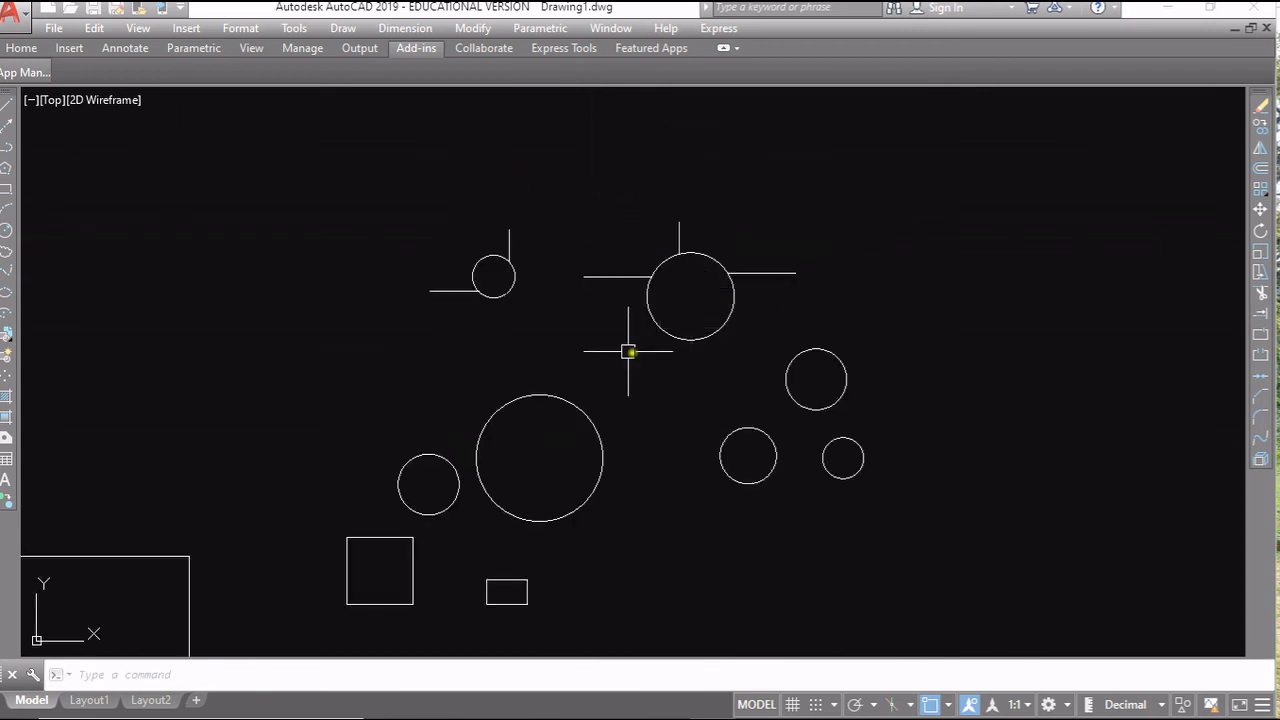
click(346, 32)
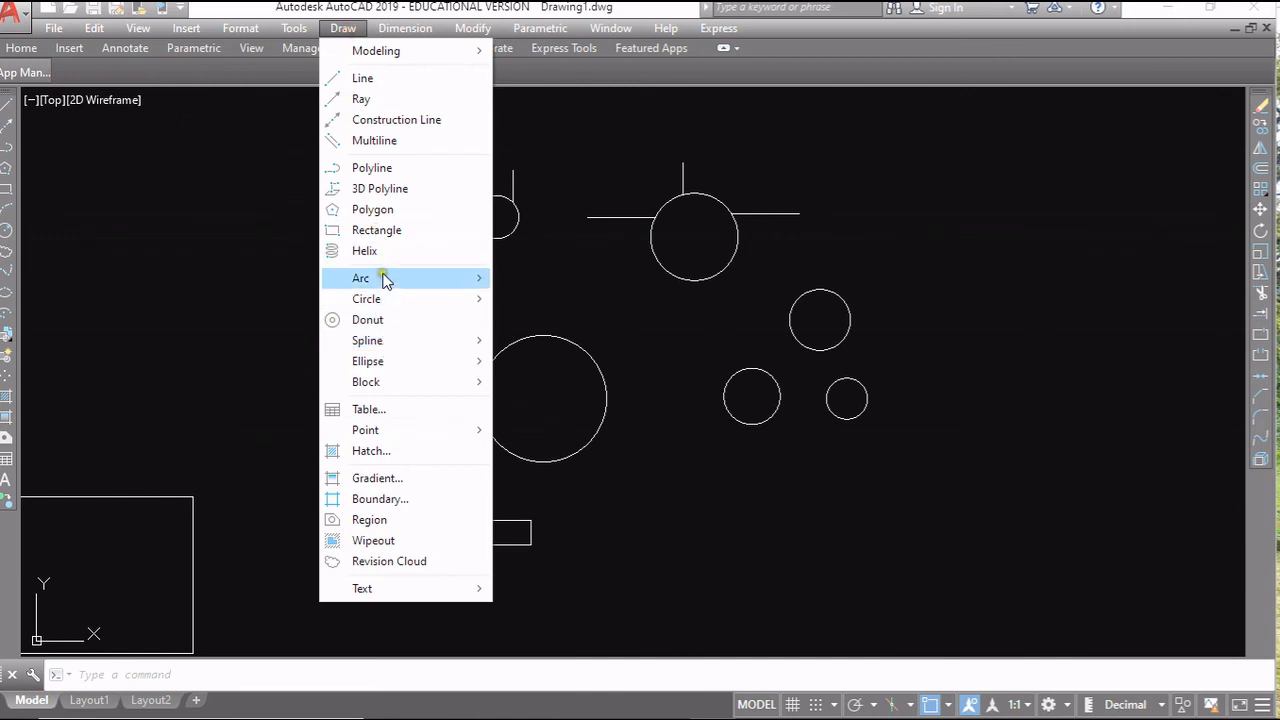
mouse_move(385, 285)
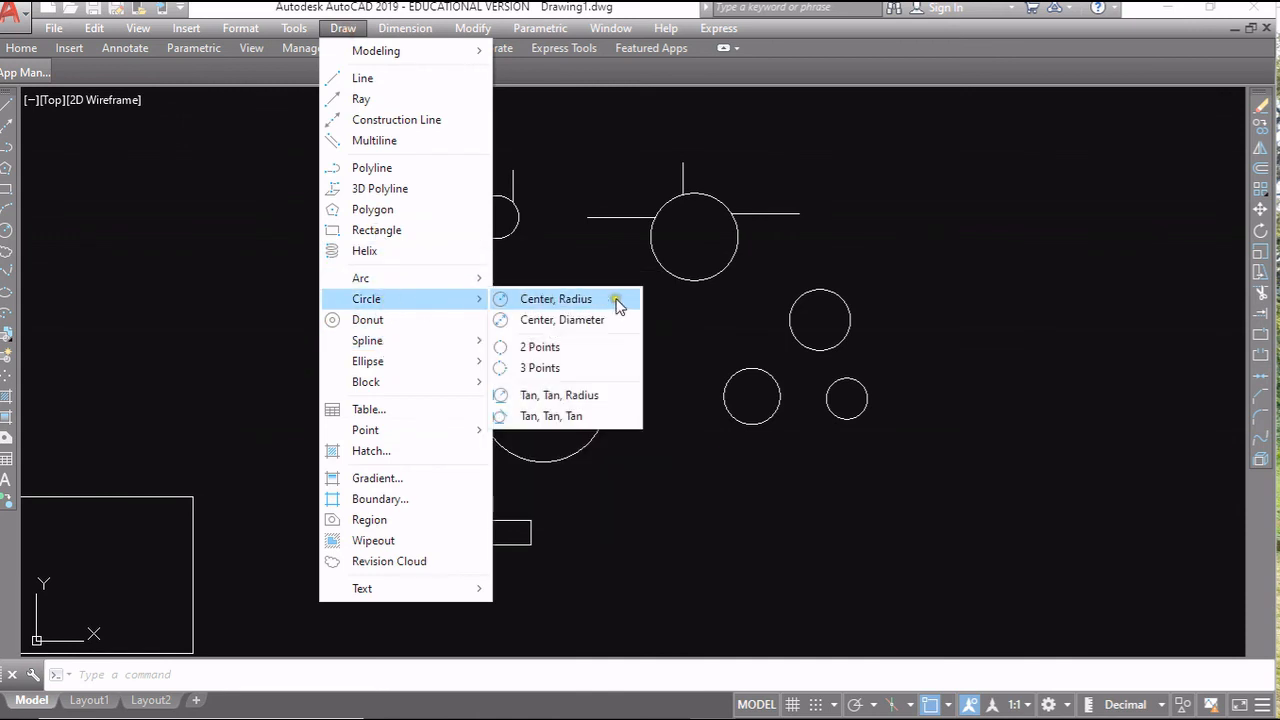
click(617, 396)
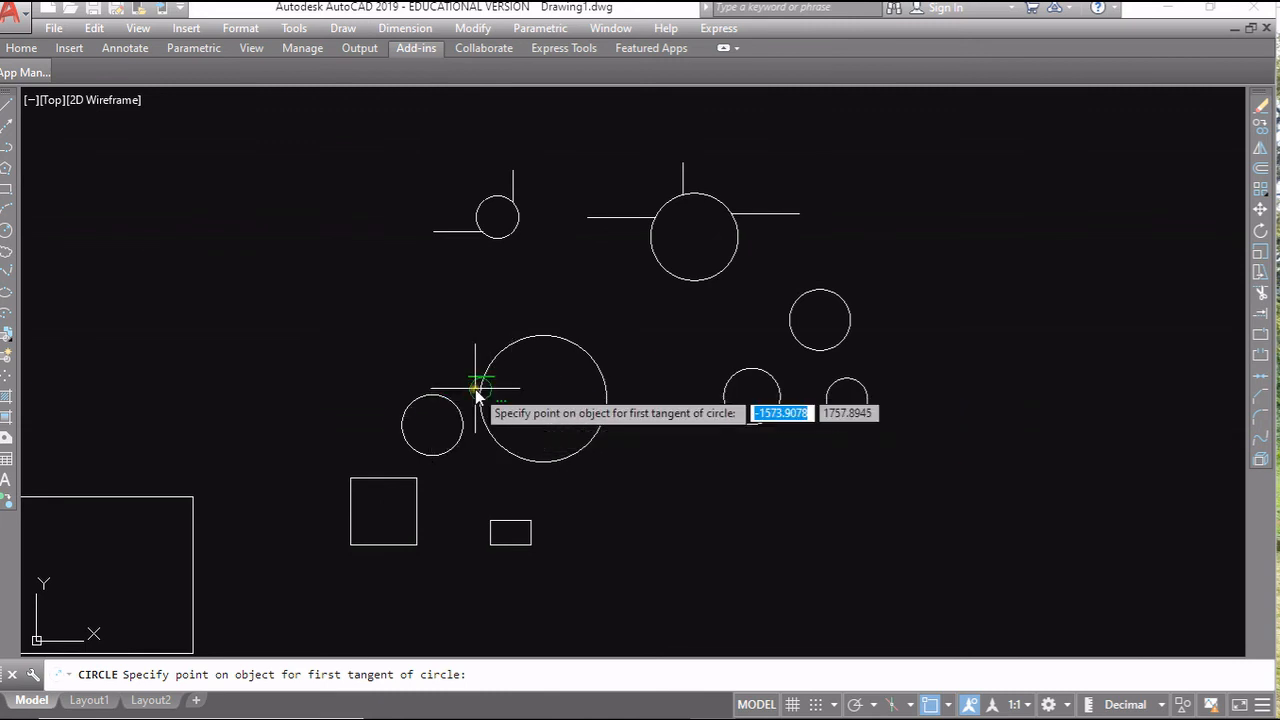
scroll(448, 364, up, 2)
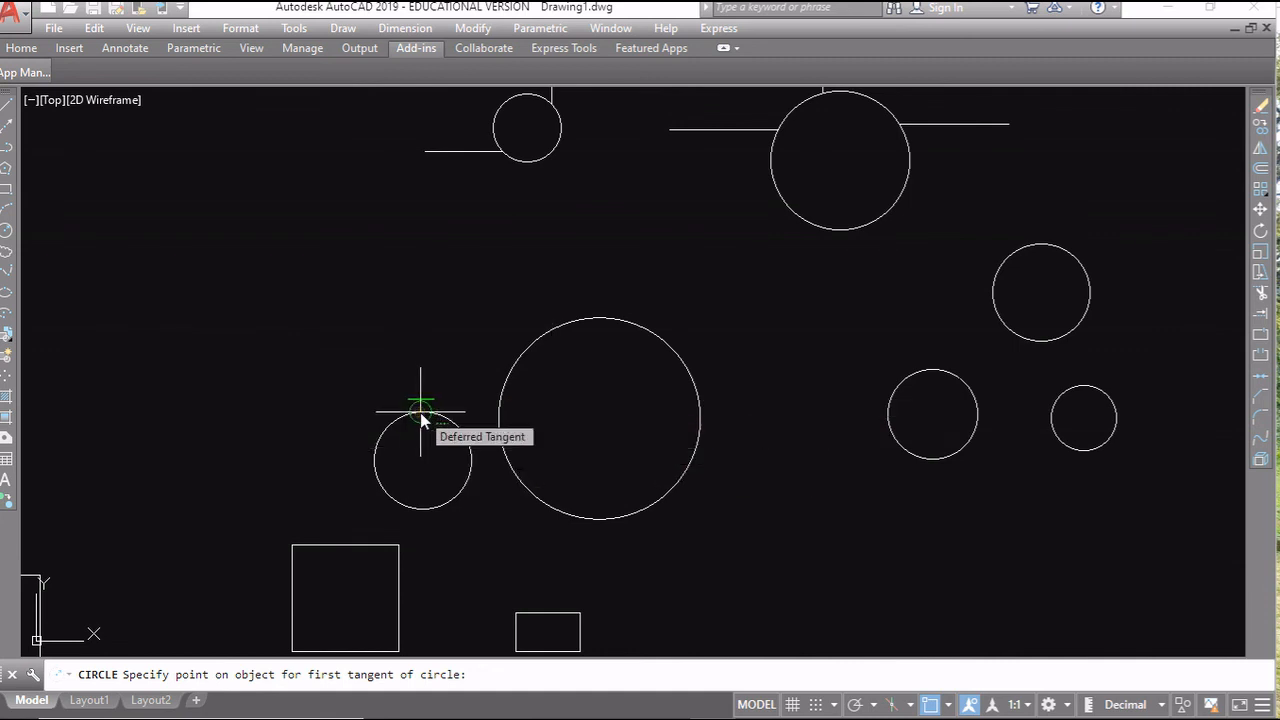
click(421, 414)
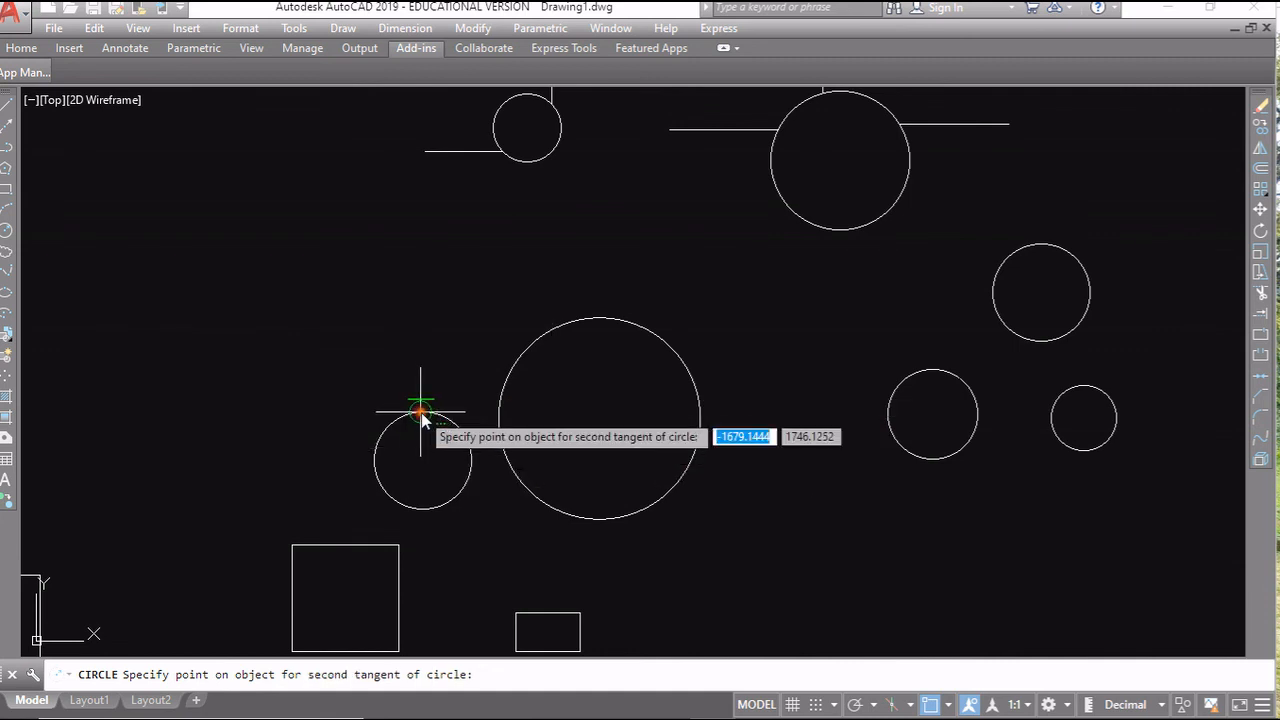
click(550, 330)
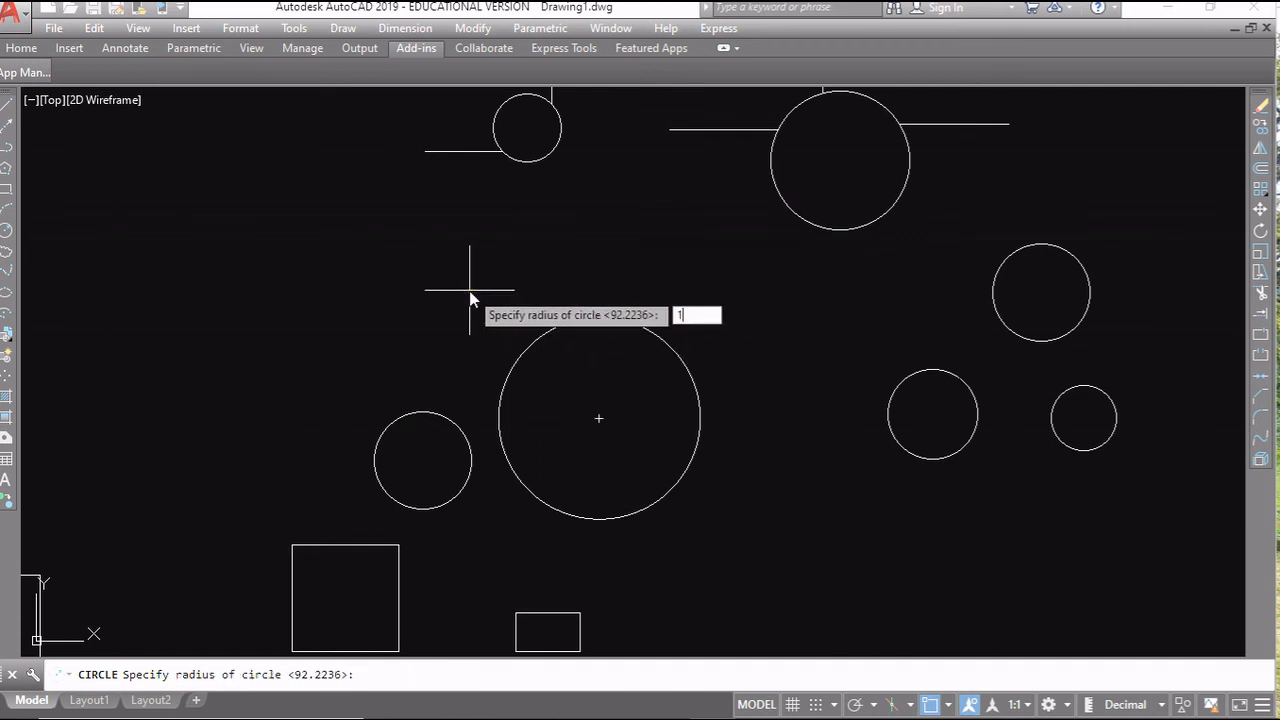
key(Return)
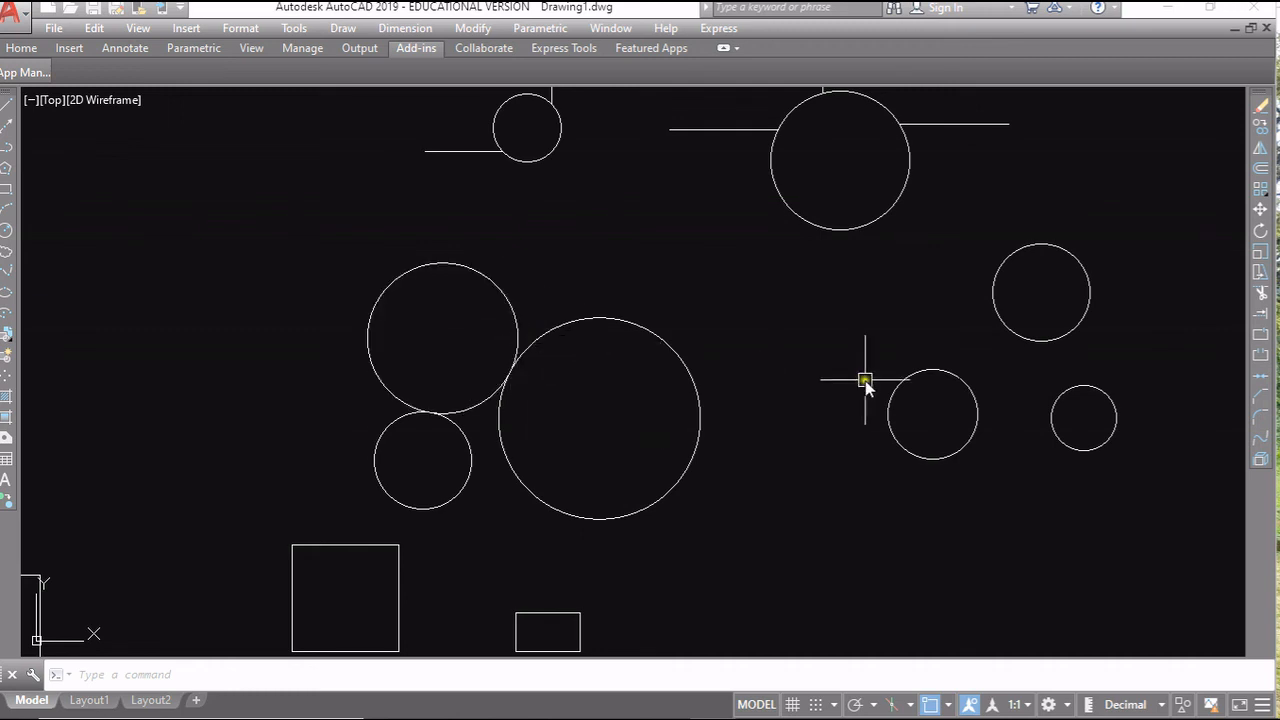
- Draw a Tan, Tan, Tan circle touching the three separate circles in the group below the 3-point circle
mouse_move(863, 377)
middle_down()
mouse_move(480, 434)
mouse_move(404, 419)
middle_up()
click(343, 28)
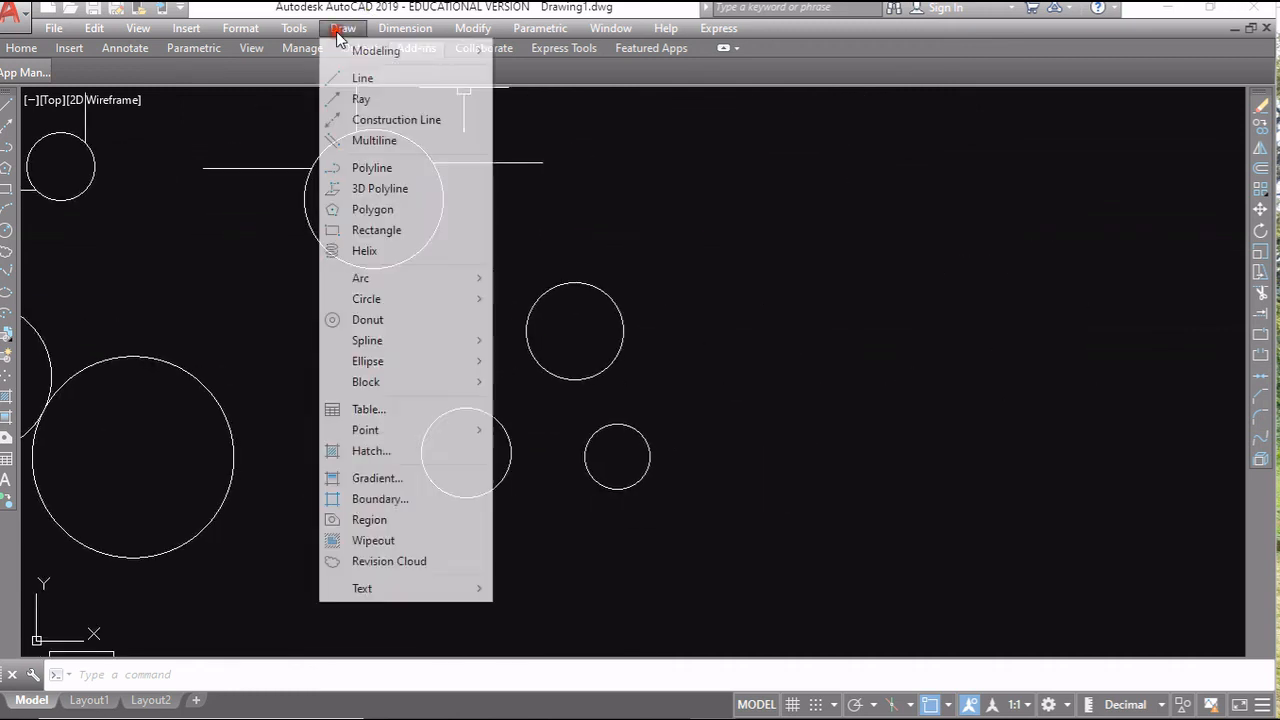
mouse_move(400, 299)
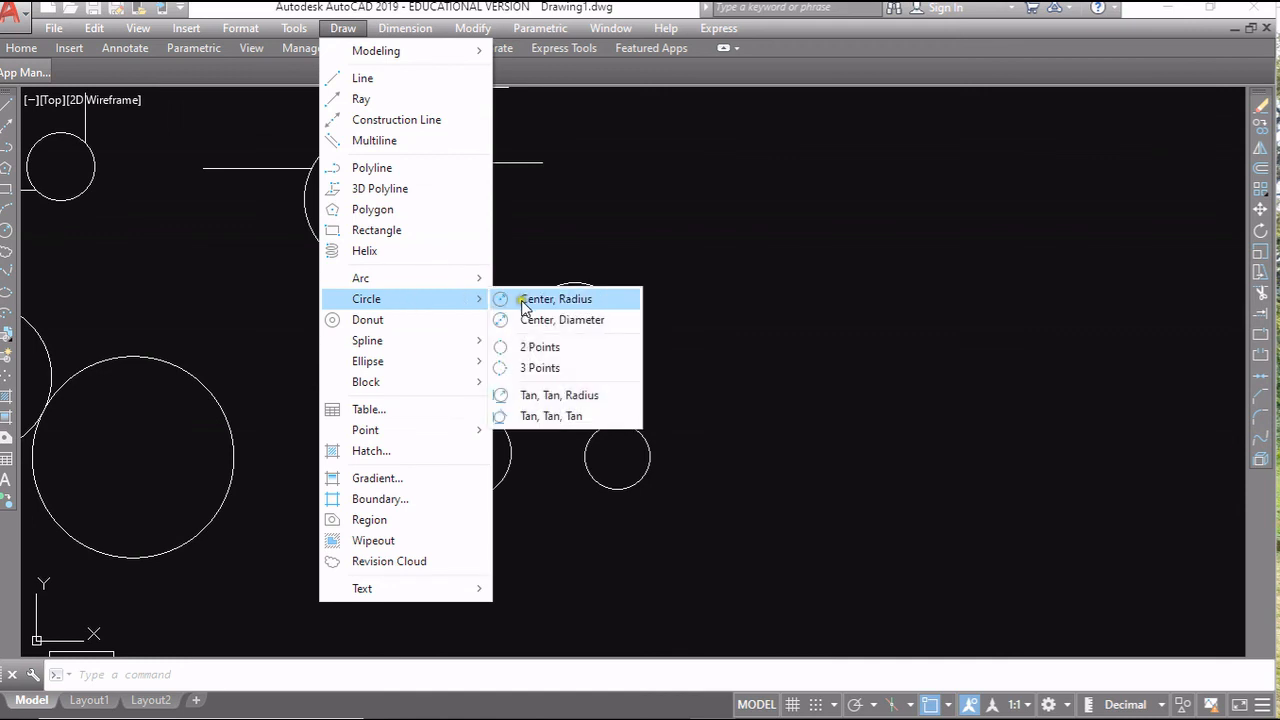
click(561, 416)
scroll(557, 414, up, 4)
scroll(557, 415, down, 2)
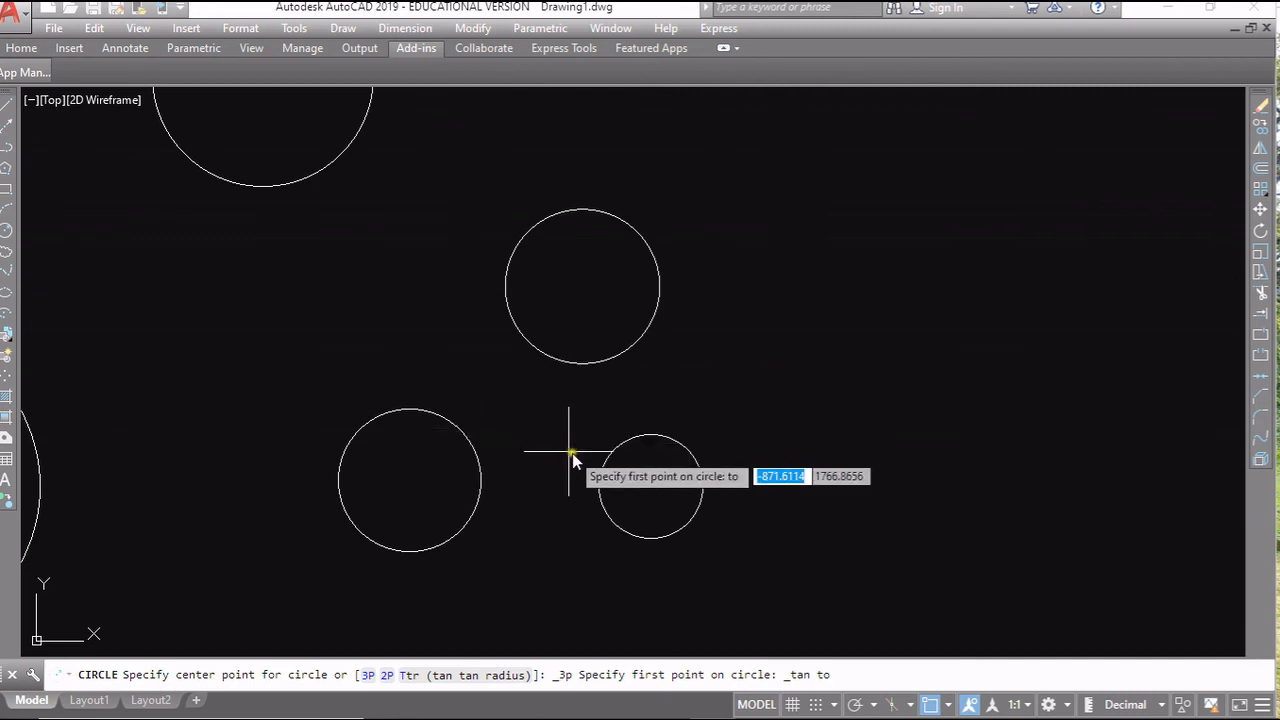
click(635, 438)
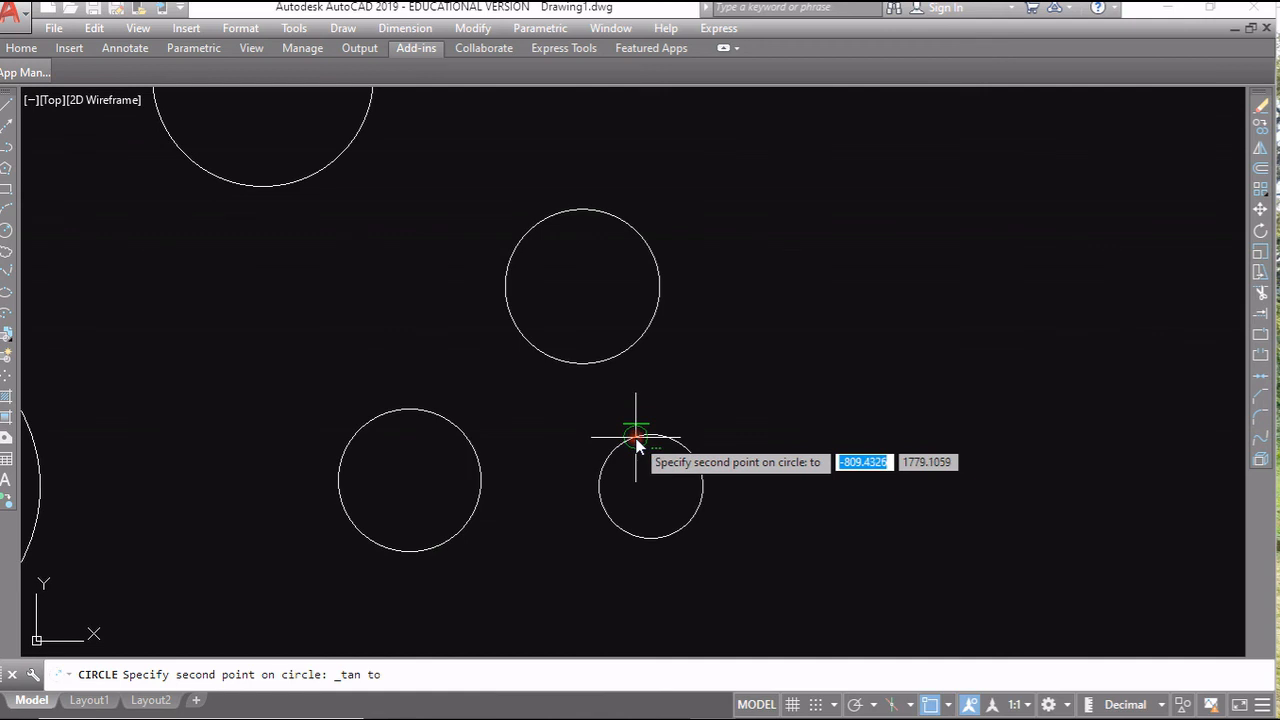
click(452, 425)
click(579, 366)
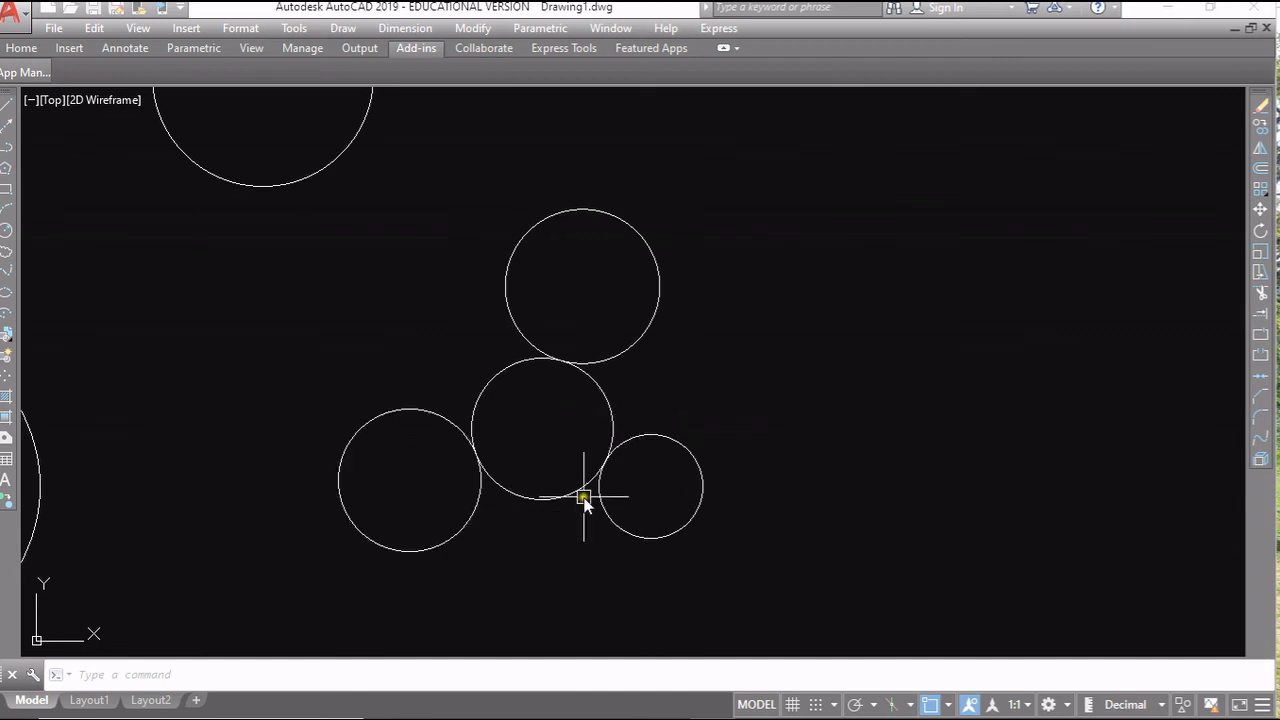
- Delete all the practice circles, lines, squares and rectangles, leaving only the title text
scroll(583, 497, down, 4)
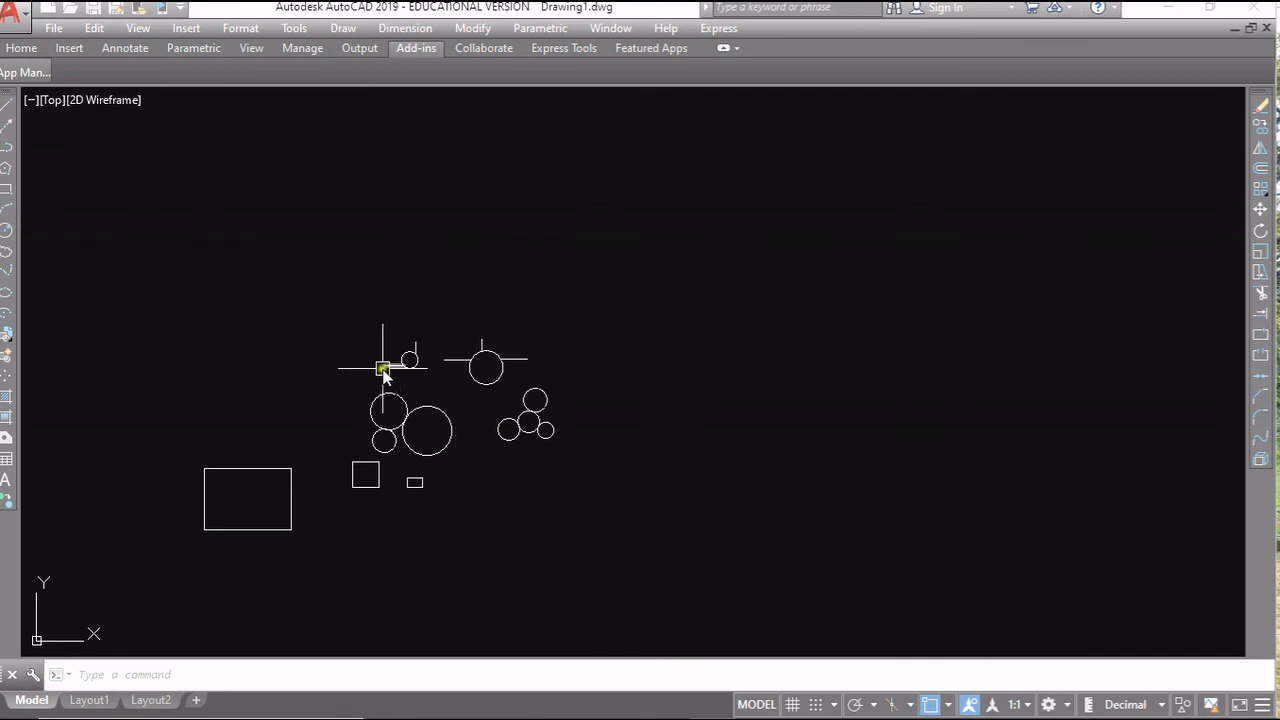
scroll(383, 367, up, 8)
scroll(1102, 288, down, 3)
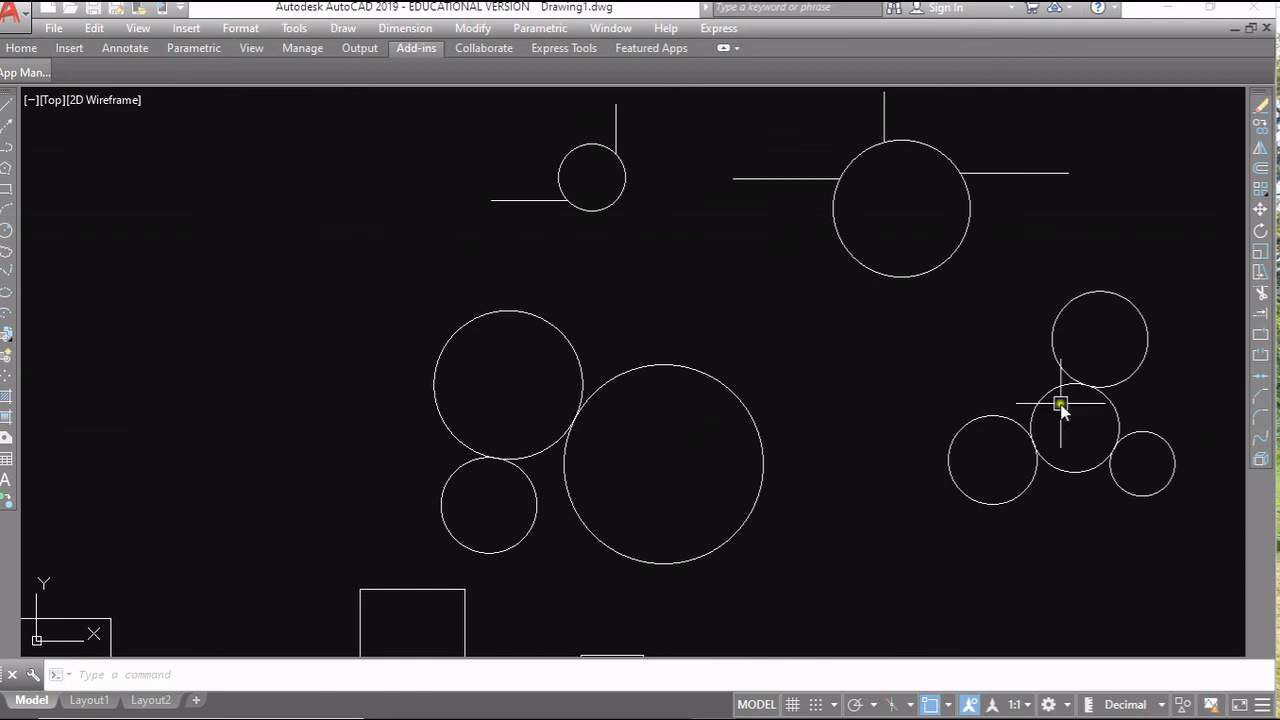
scroll(925, 468, down, 6)
middle_drag(862, 470, 734, 387)
click(992, 212)
click(383, 566)
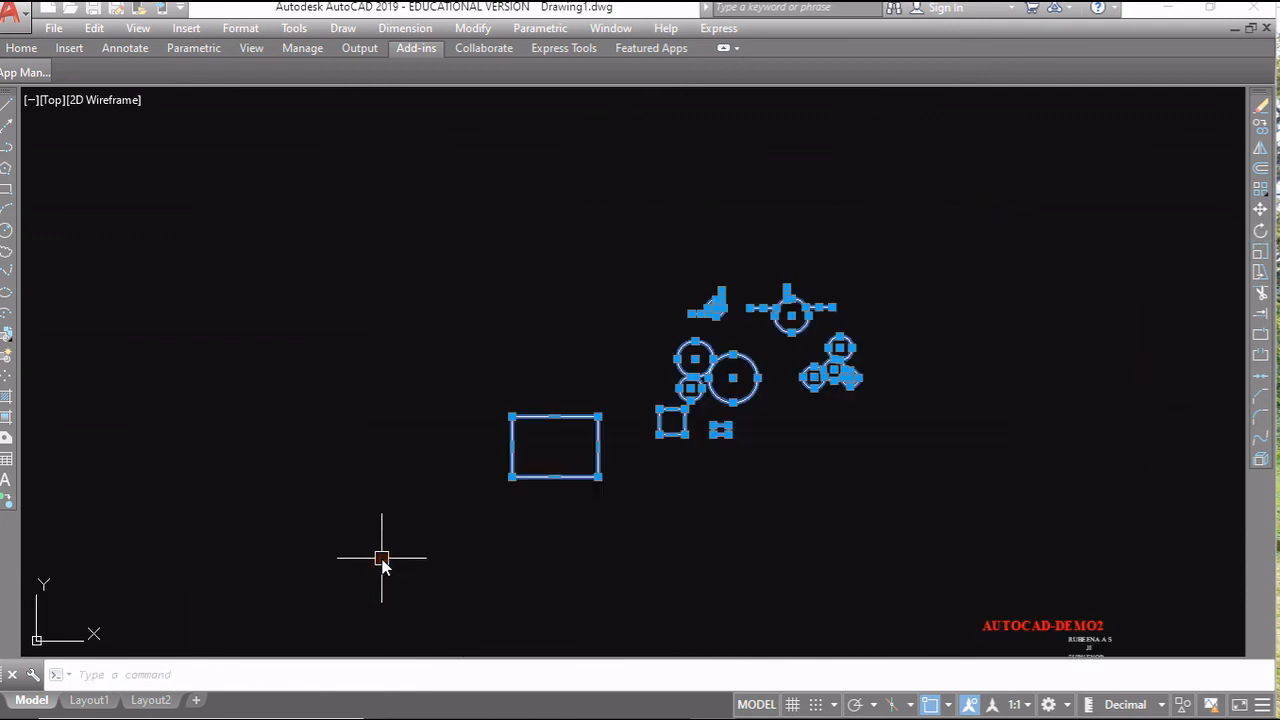
key(Delete)
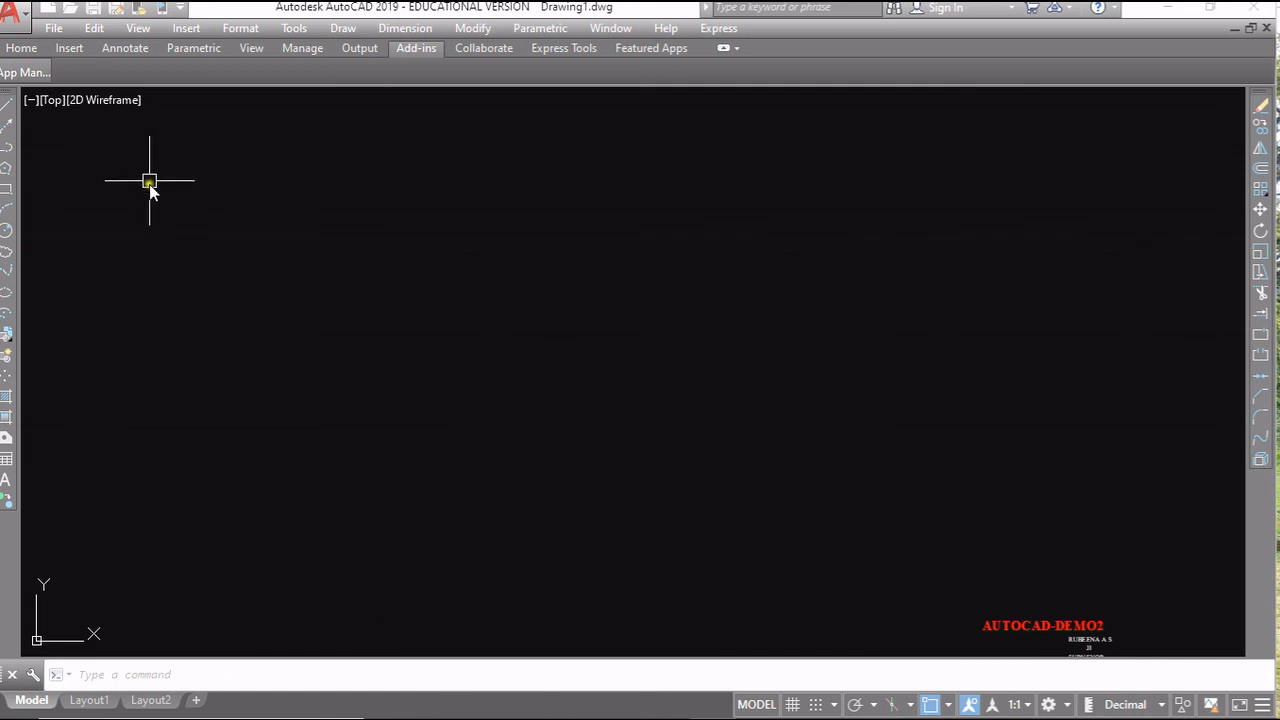
click(6, 254)
click(6, 256)
click(428, 314)
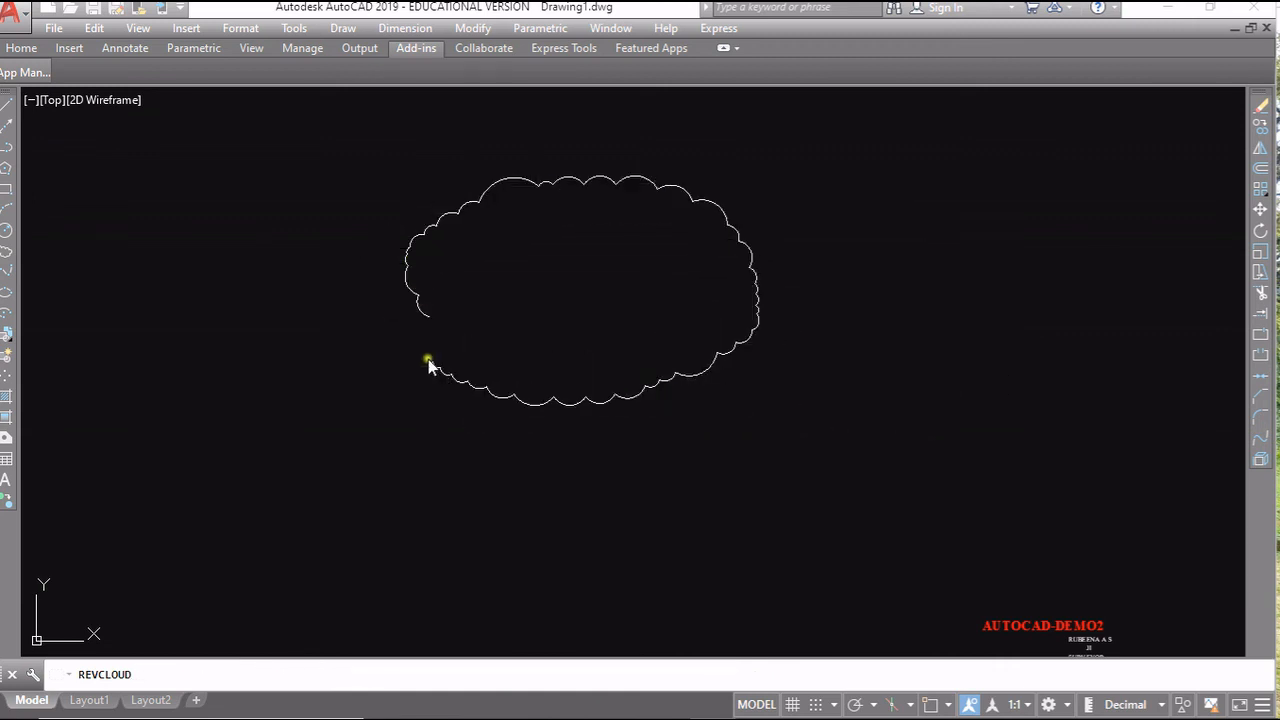
key(Return)
click(424, 318)
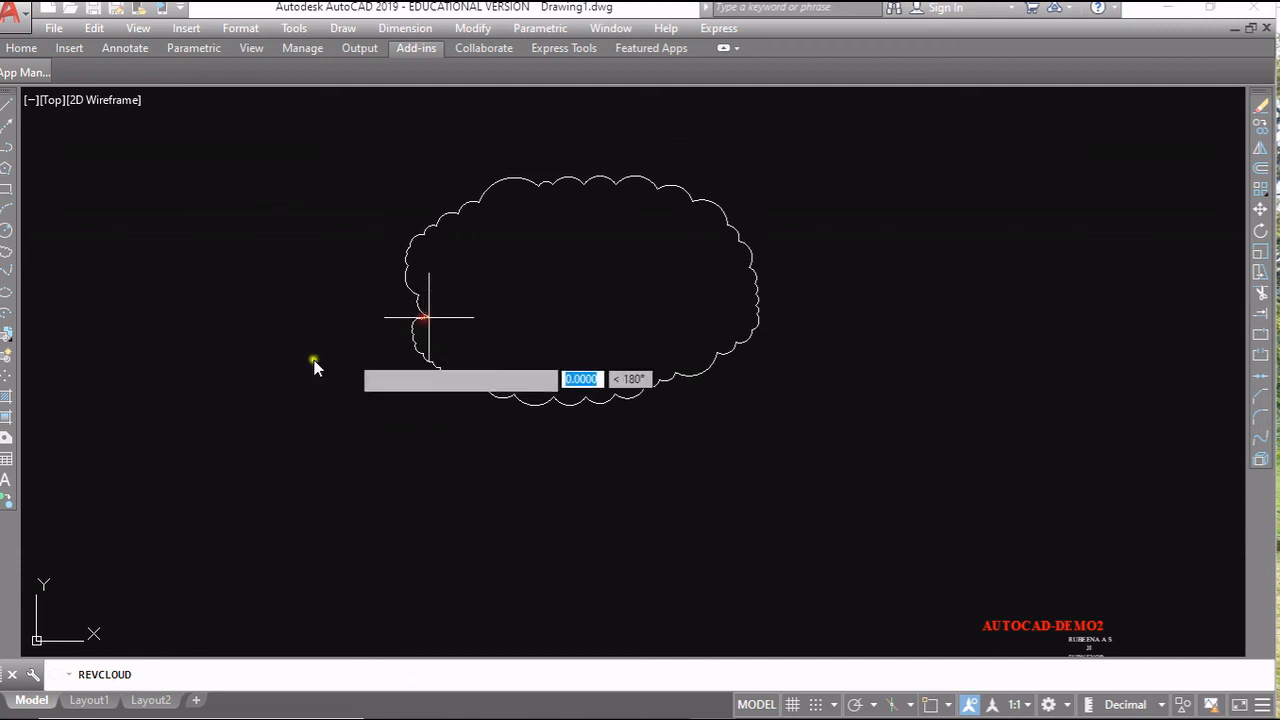
key(Escape)
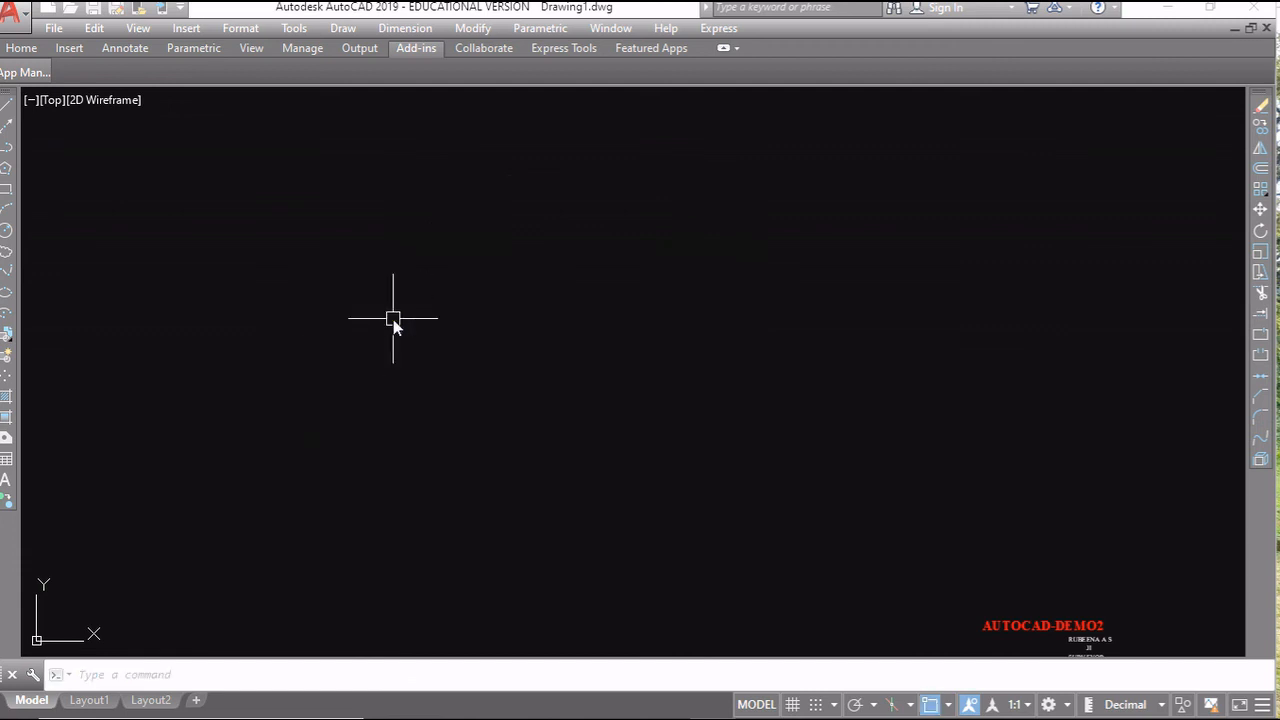
- Draw a small closed freehand revision cloud in the empty drawing area, and delete it
click(6, 253)
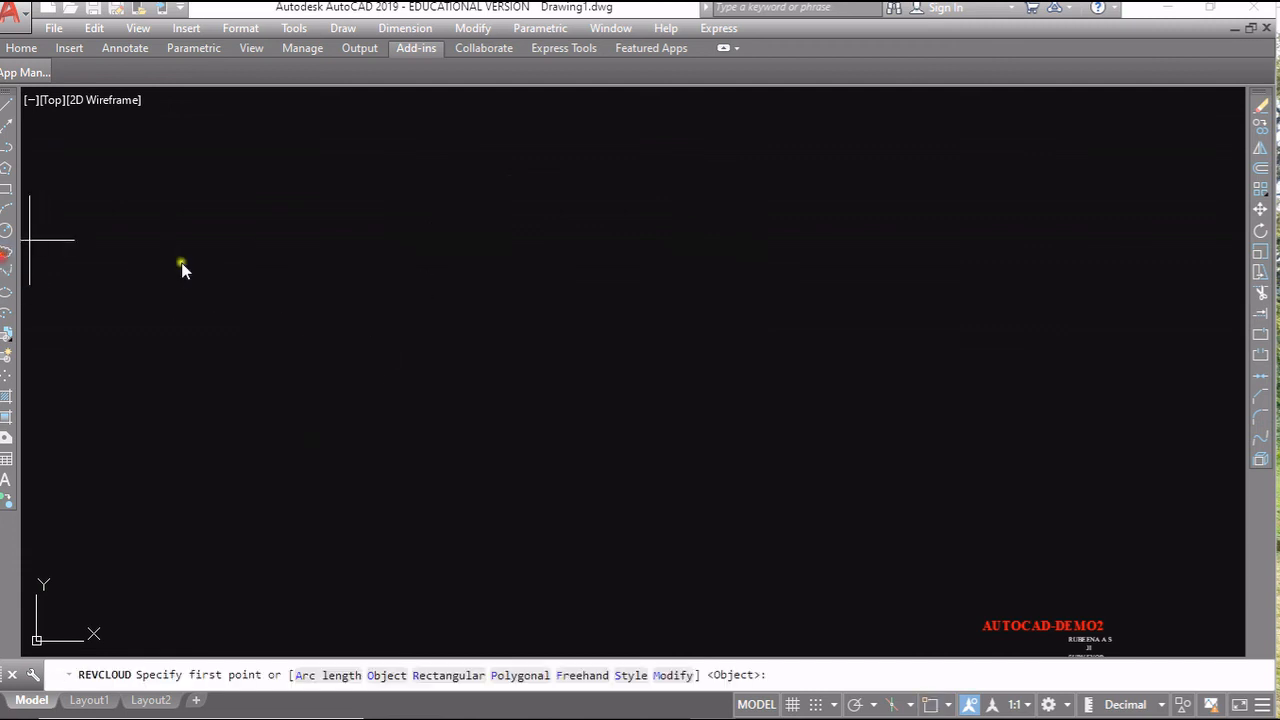
click(443, 312)
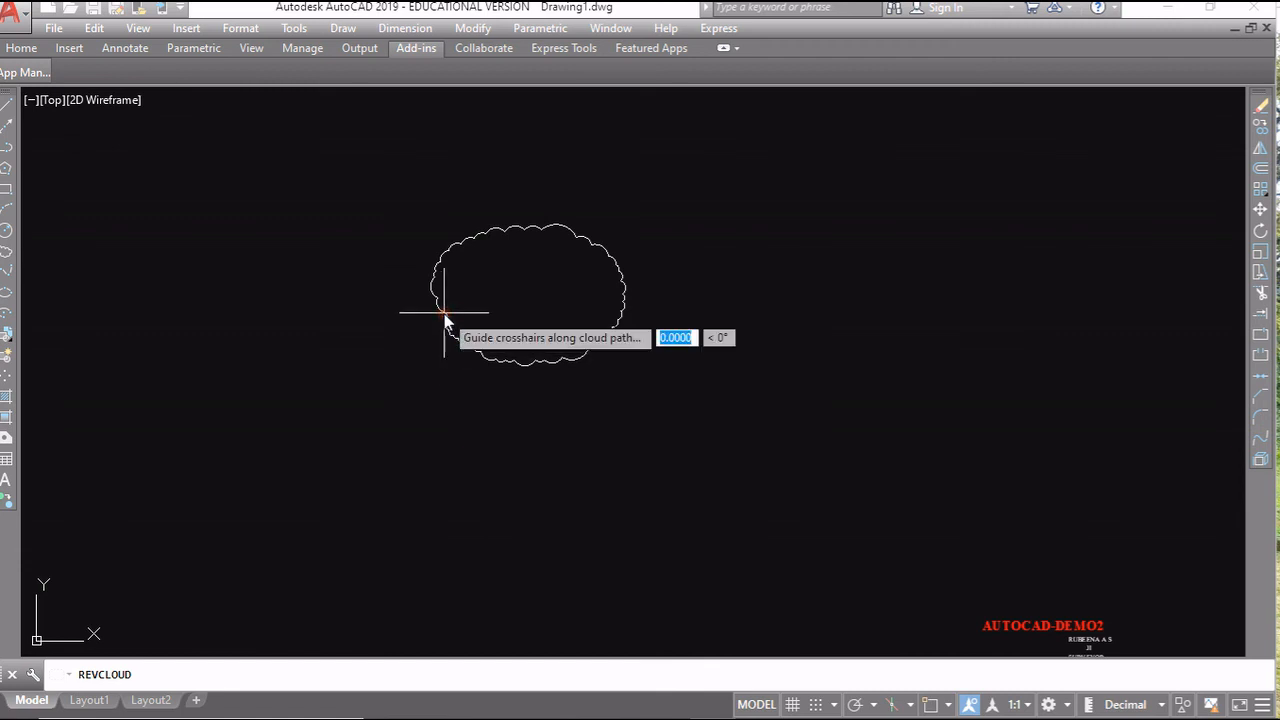
key(Return)
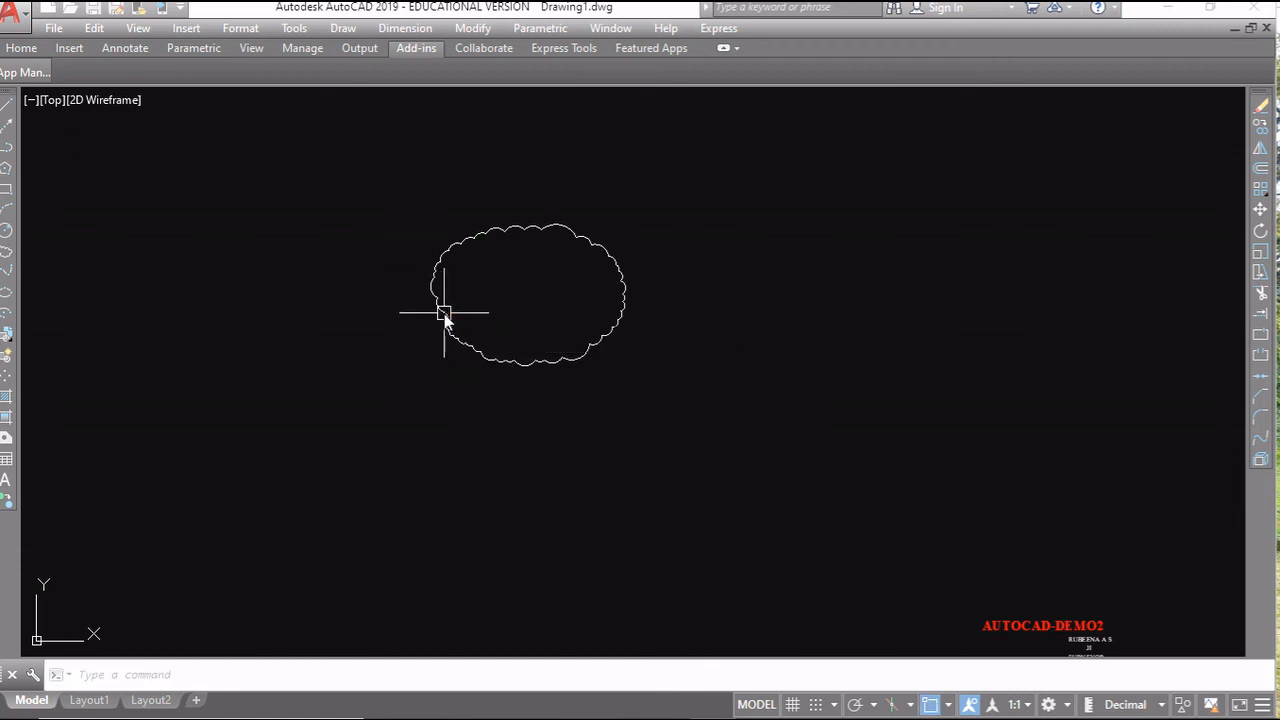
click(633, 272)
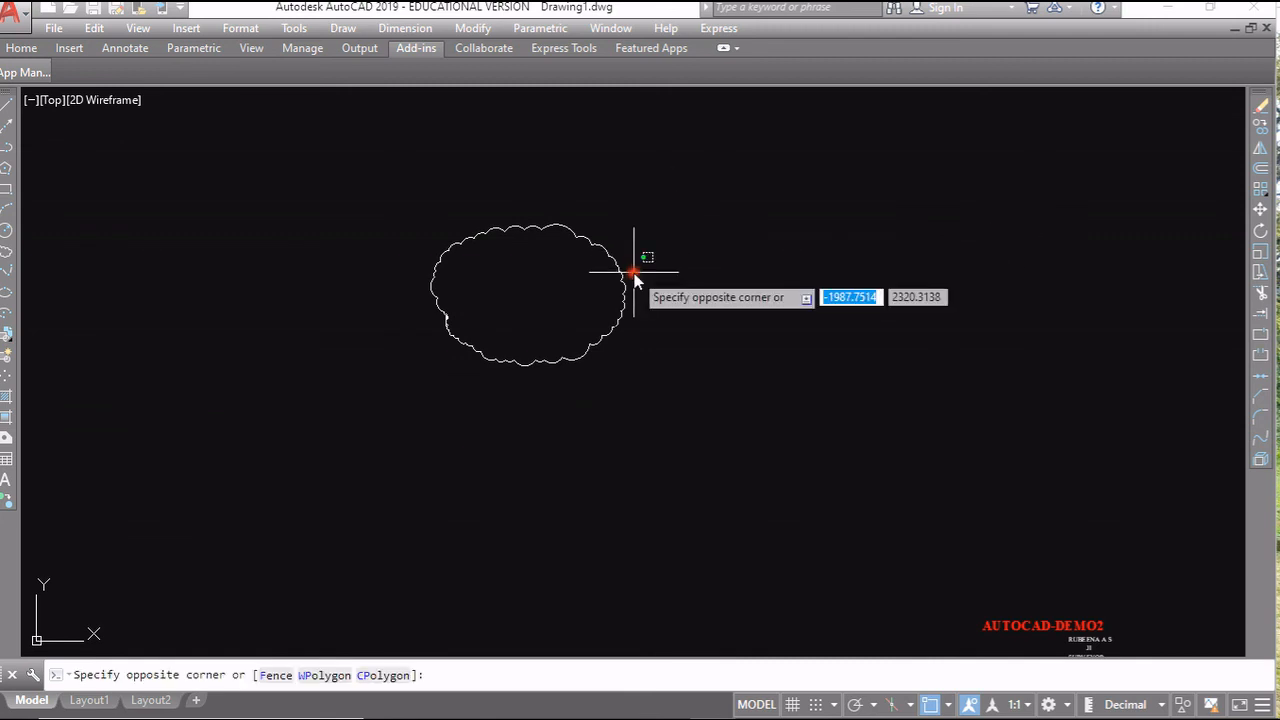
click(542, 334)
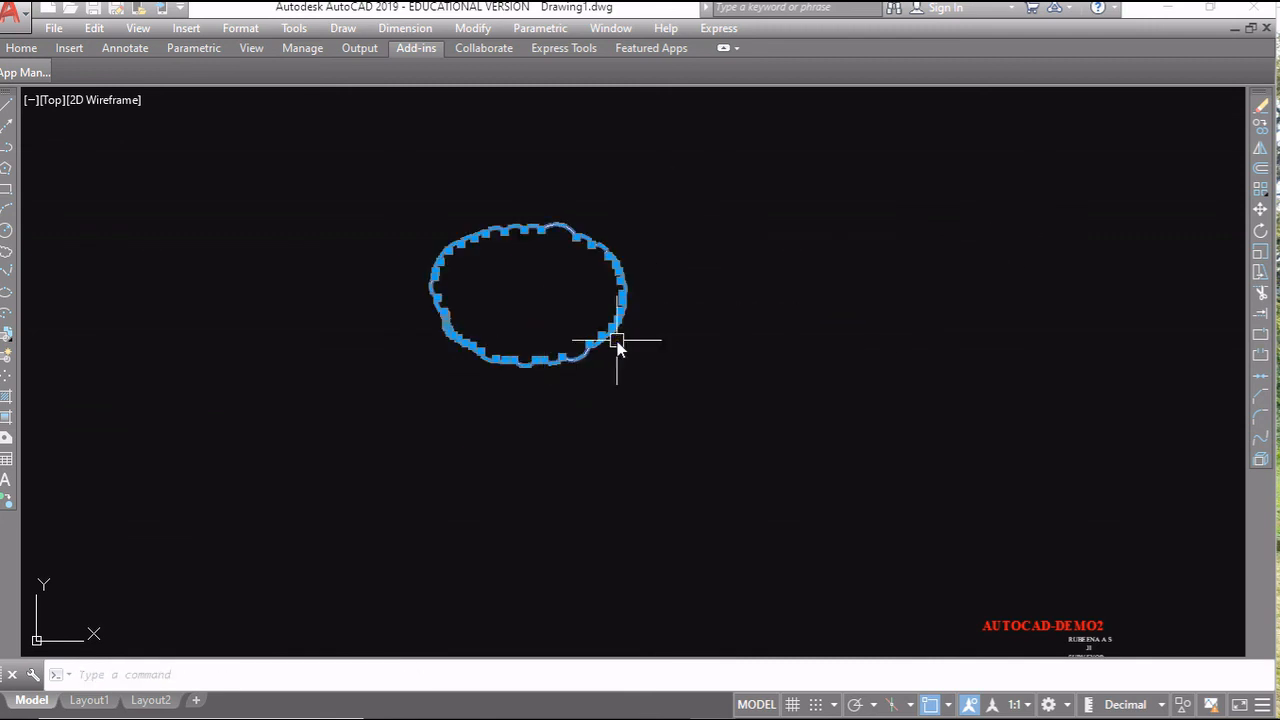
key(Delete)
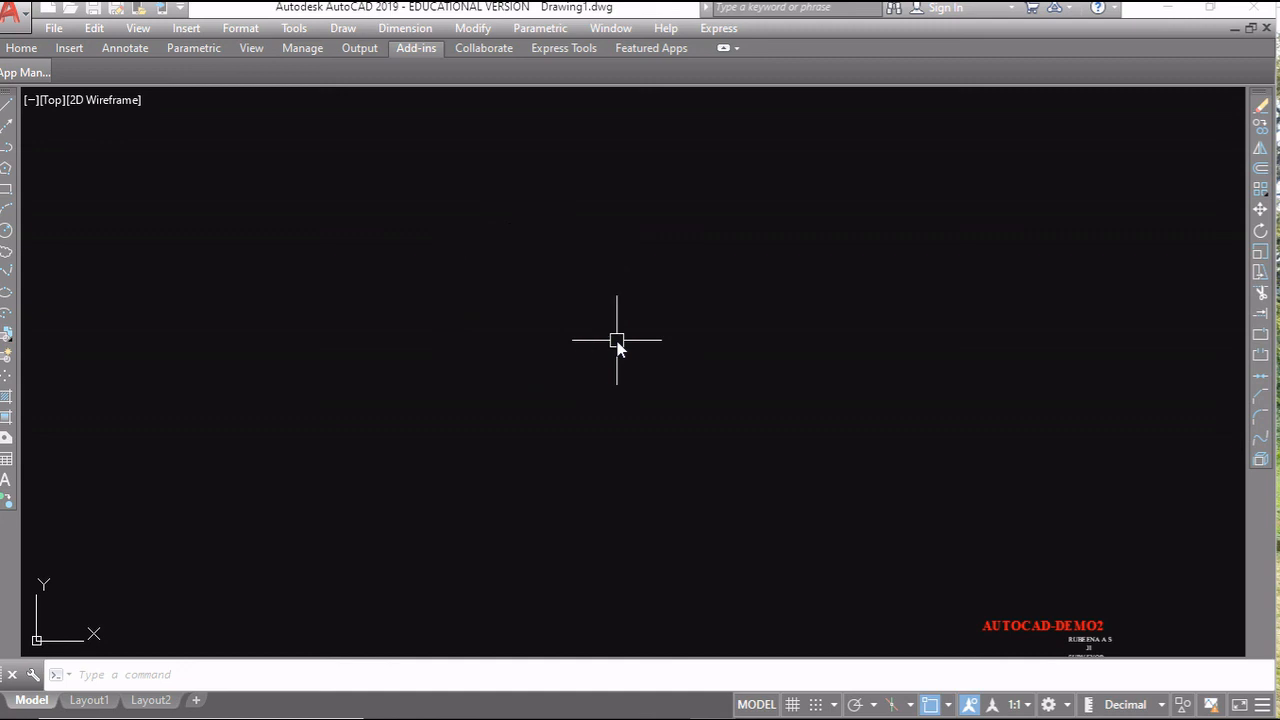
- Draw a large closed freehand revision cloud in the empty area up and to the left of the title text
click(10, 250)
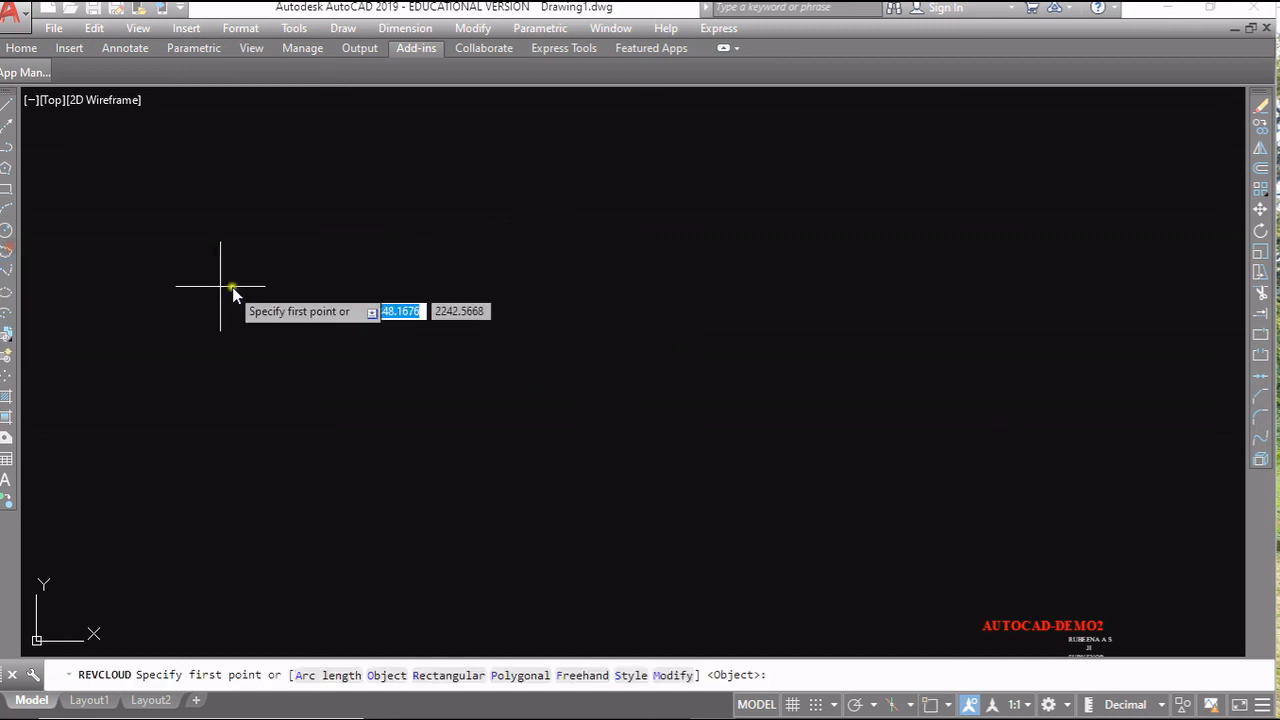
click(233, 288)
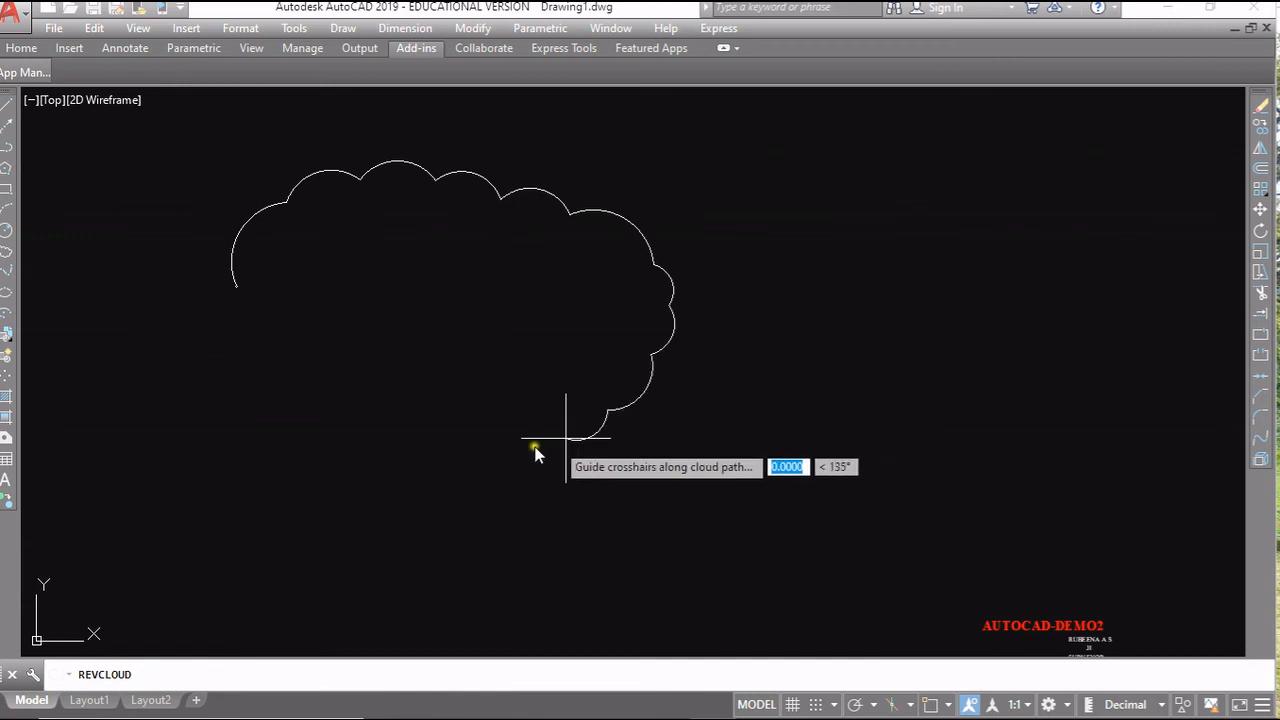
click(238, 286)
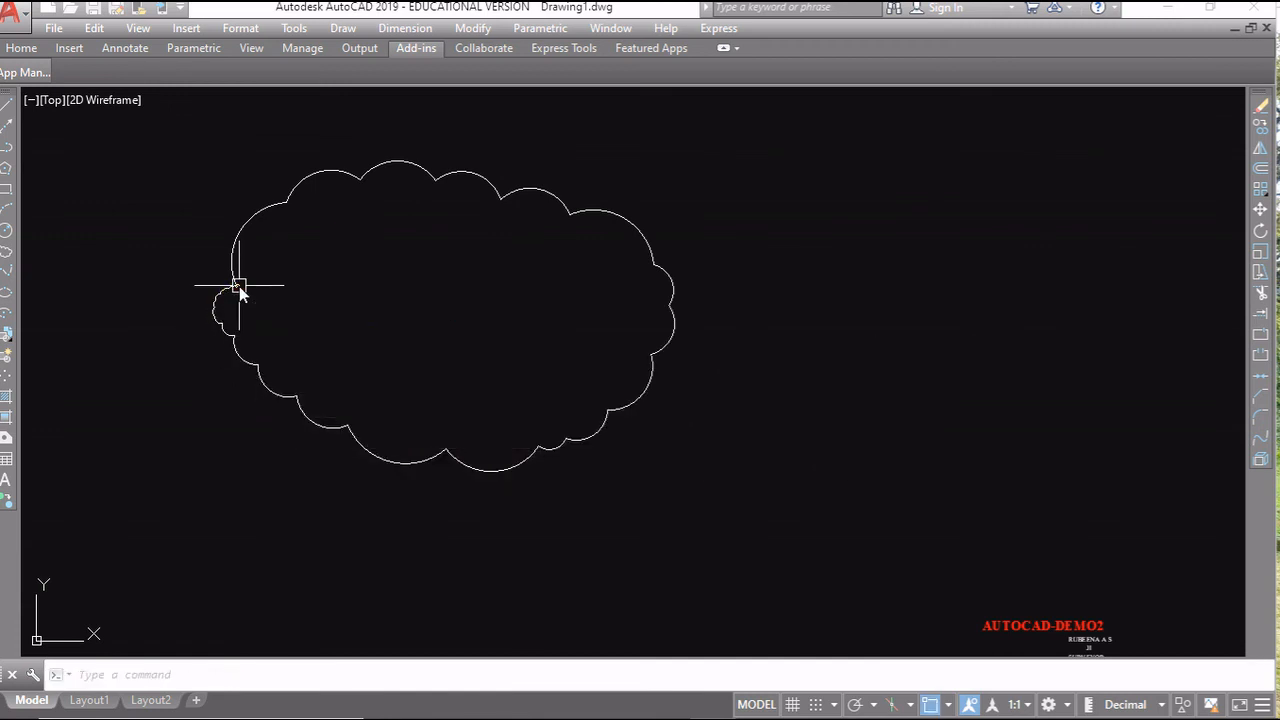
scroll(684, 206, down, 3)
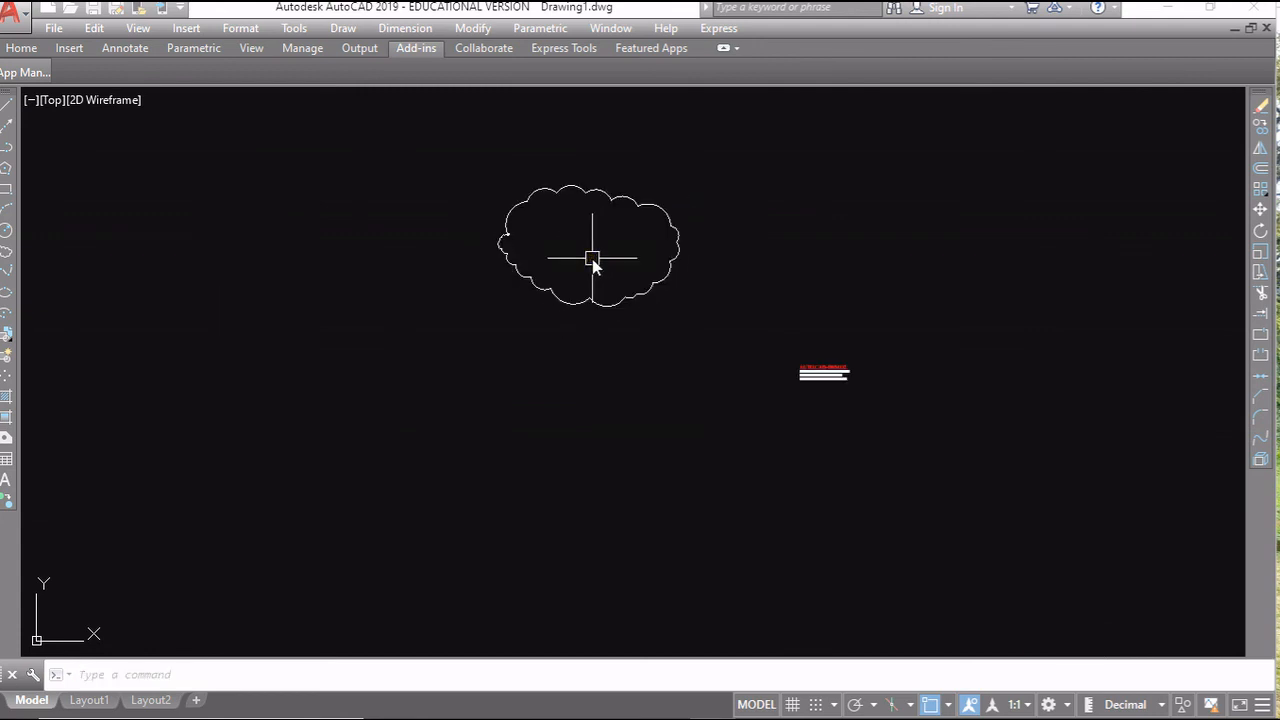
click(448, 528)
right_click(446, 533)
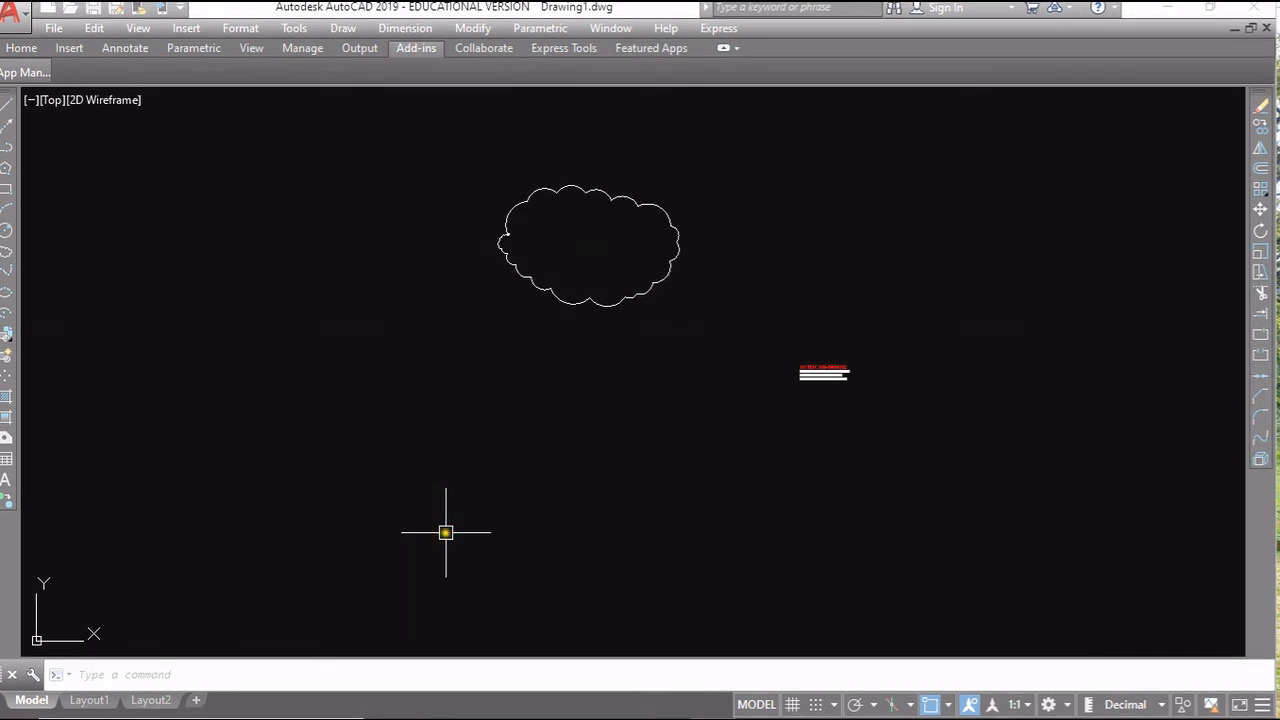